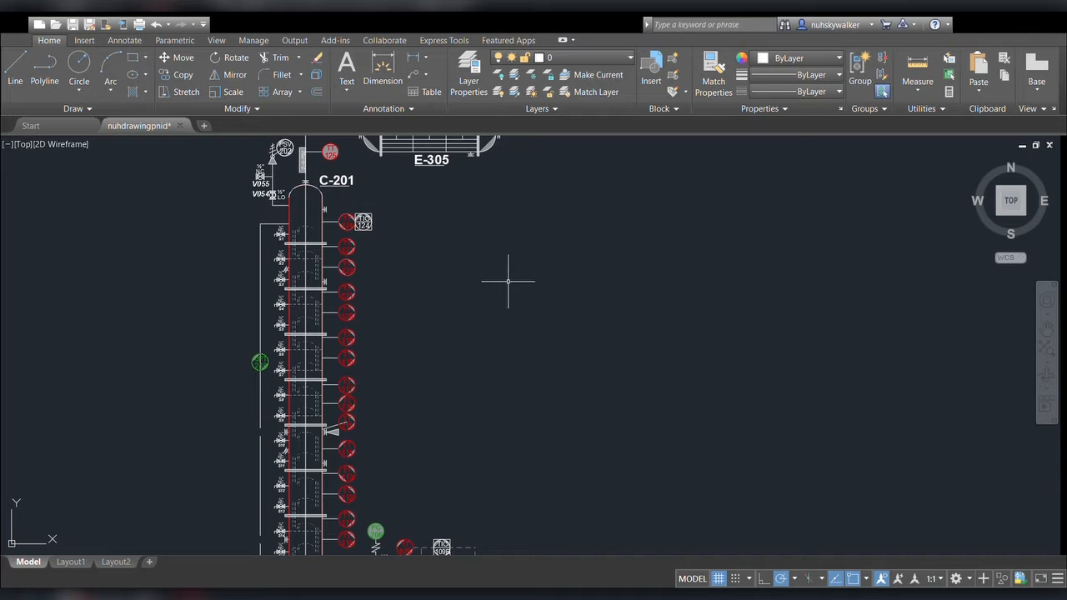
Examine column C-201 from its domed top down along its trays, side valves and temperature transmitters
middle_drag(548, 259, 533, 347)
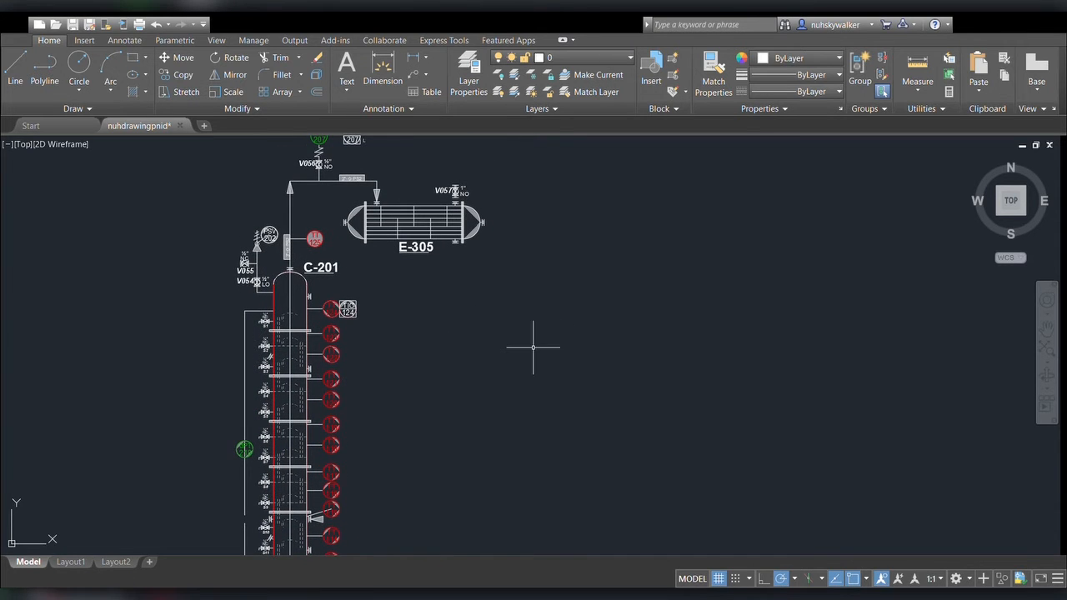
middle_drag(426, 369, 467, 226)
mouse_move(527, 317)
middle_down()
mouse_move(602, 225)
mouse_move(567, 310)
mouse_move(524, 353)
middle_up()
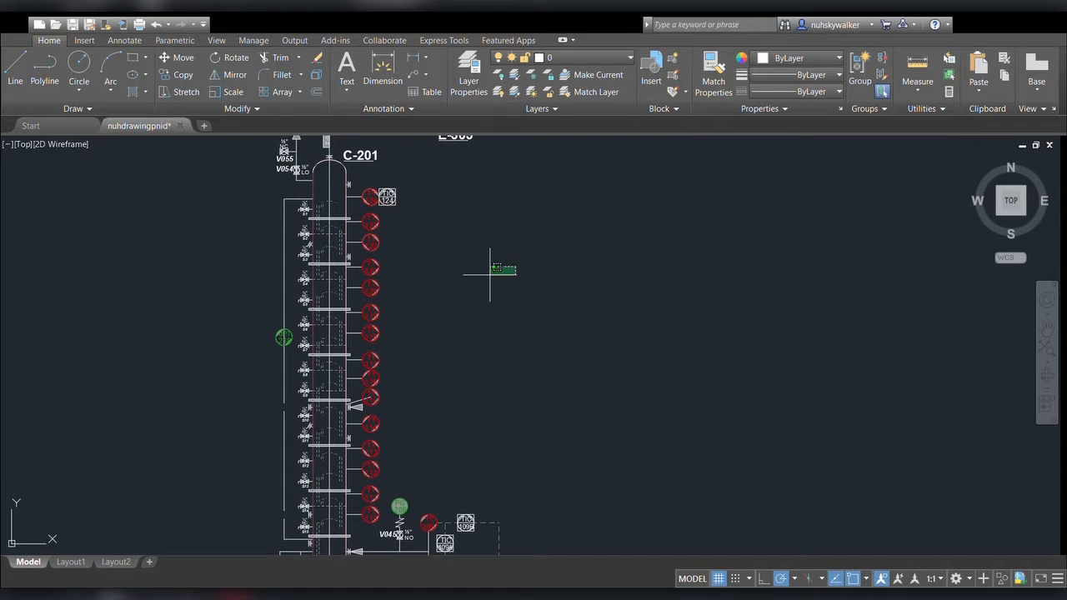
mouse_move(507, 248)
middle_down()
mouse_move(526, 358)
mouse_move(502, 288)
mouse_move(501, 217)
middle_up()
mouse_move(500, 278)
middle_down()
mouse_move(491, 414)
mouse_move(476, 250)
mouse_move(483, 216)
middle_up()
middle_drag(501, 258, 488, 411)
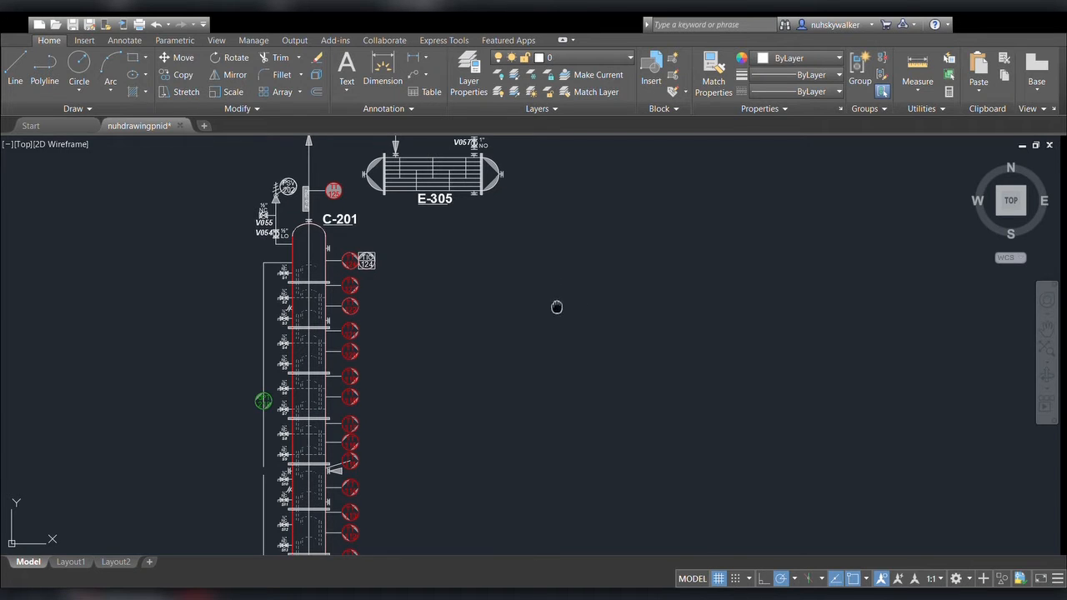
mouse_move(557, 307)
middle_down()
mouse_move(497, 417)
mouse_move(455, 436)
mouse_move(442, 350)
middle_up()
middle_drag(407, 400, 462, 331)
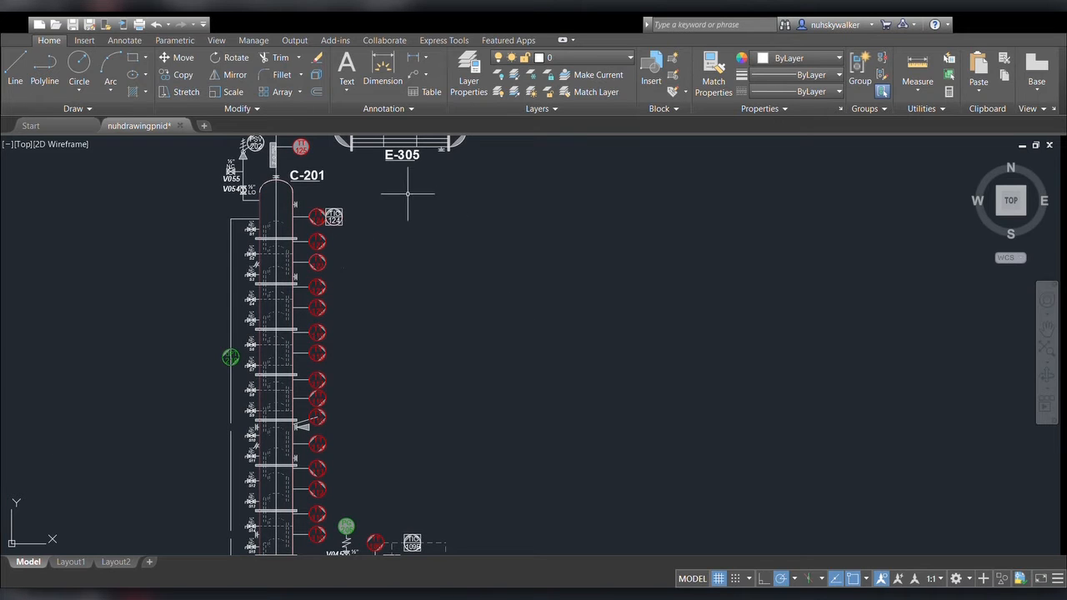
scroll(341, 278, up, 4)
scroll(340, 277, down, 3)
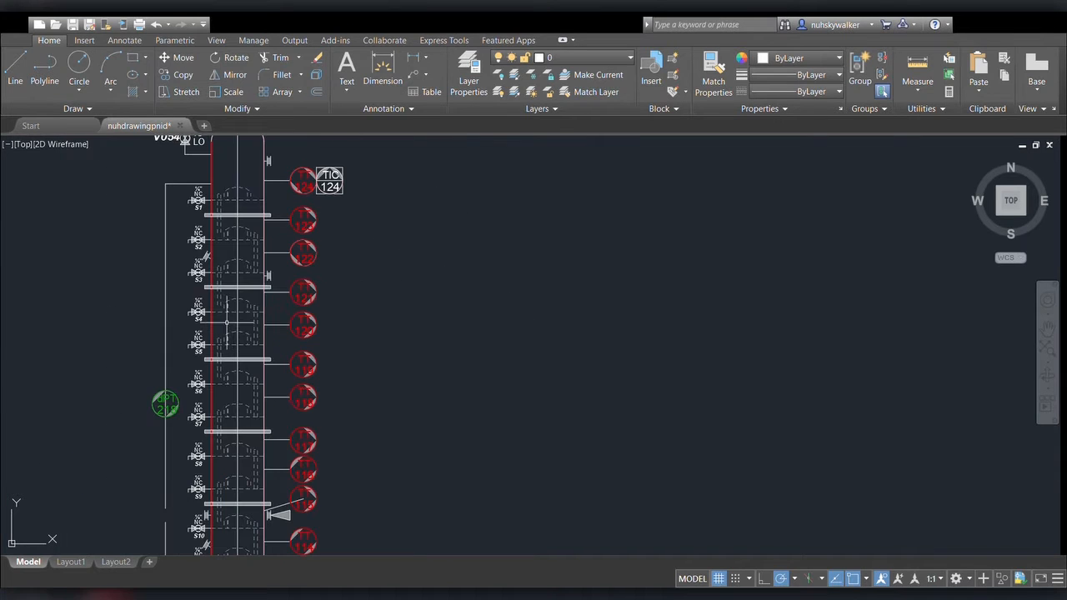
middle_drag(128, 269, 237, 345)
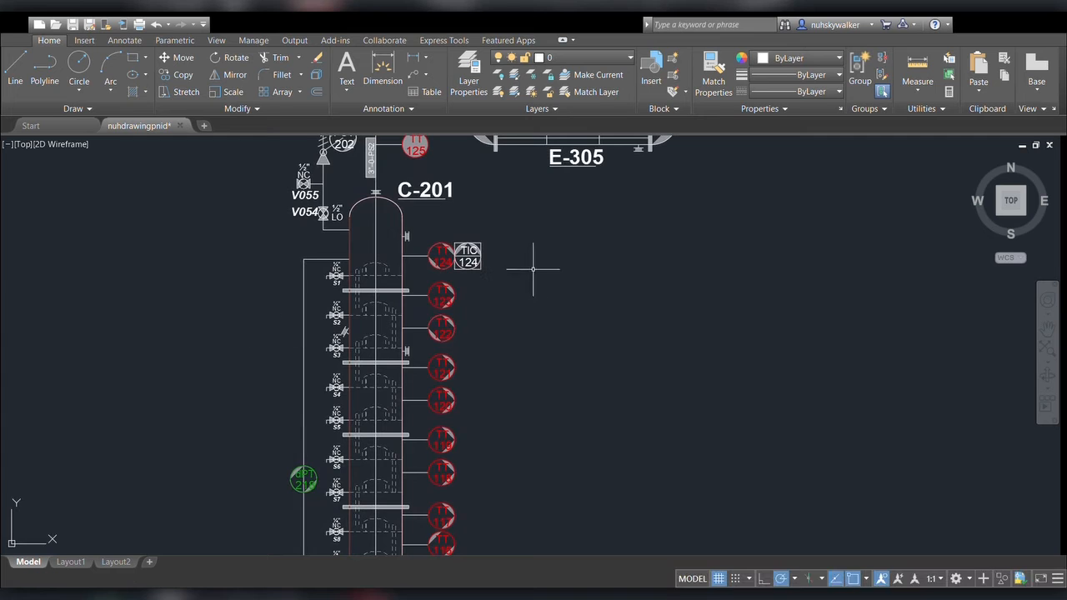
mouse_move(541, 243)
middle_down()
mouse_move(489, 381)
mouse_move(432, 253)
middle_up()
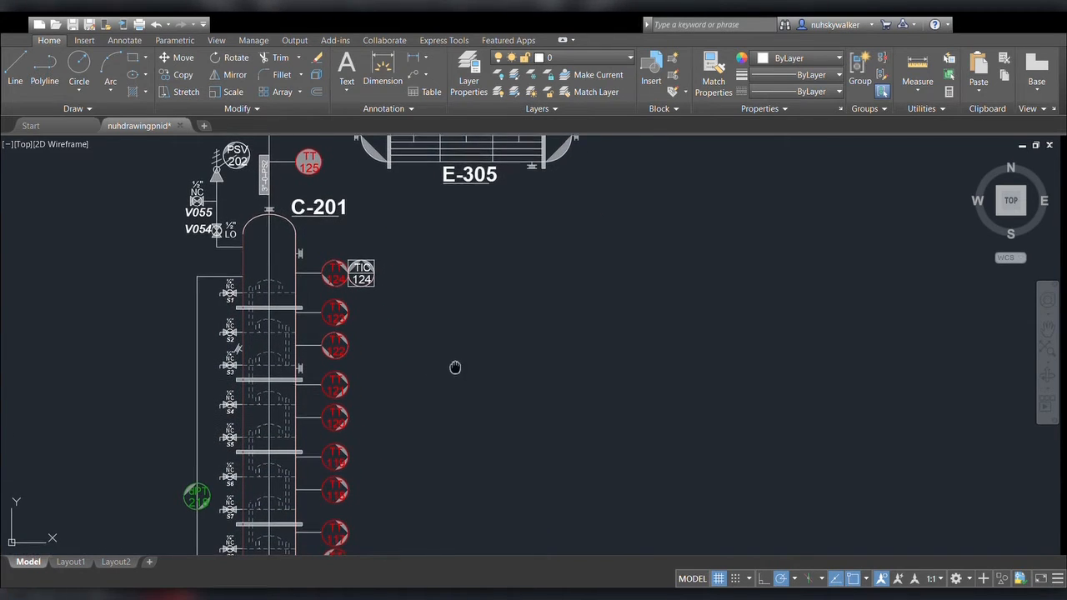
middle_drag(460, 450, 462, 301)
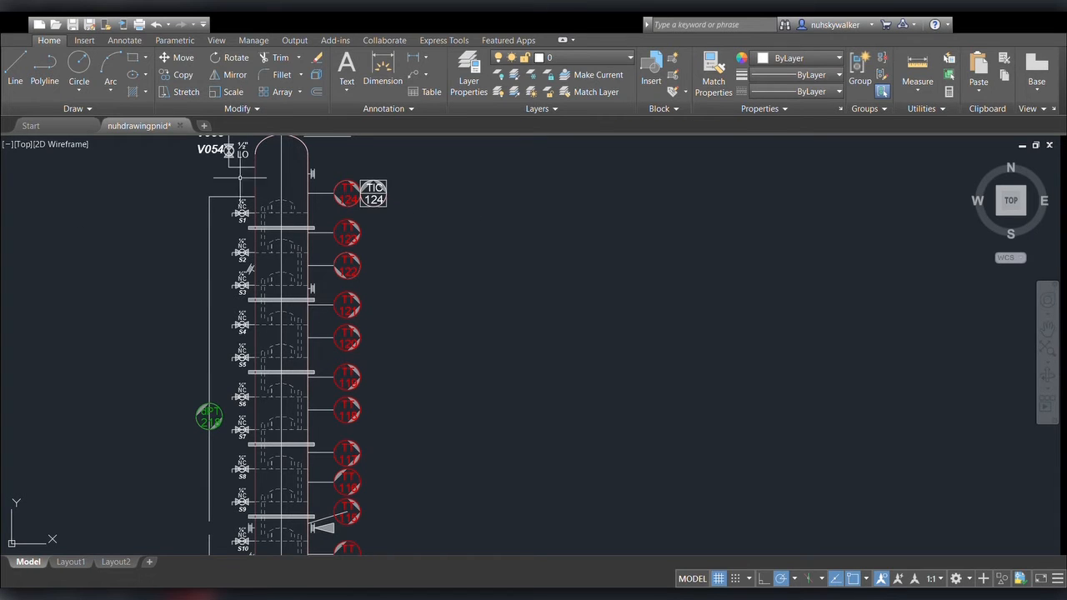
scroll(456, 218, down, 2)
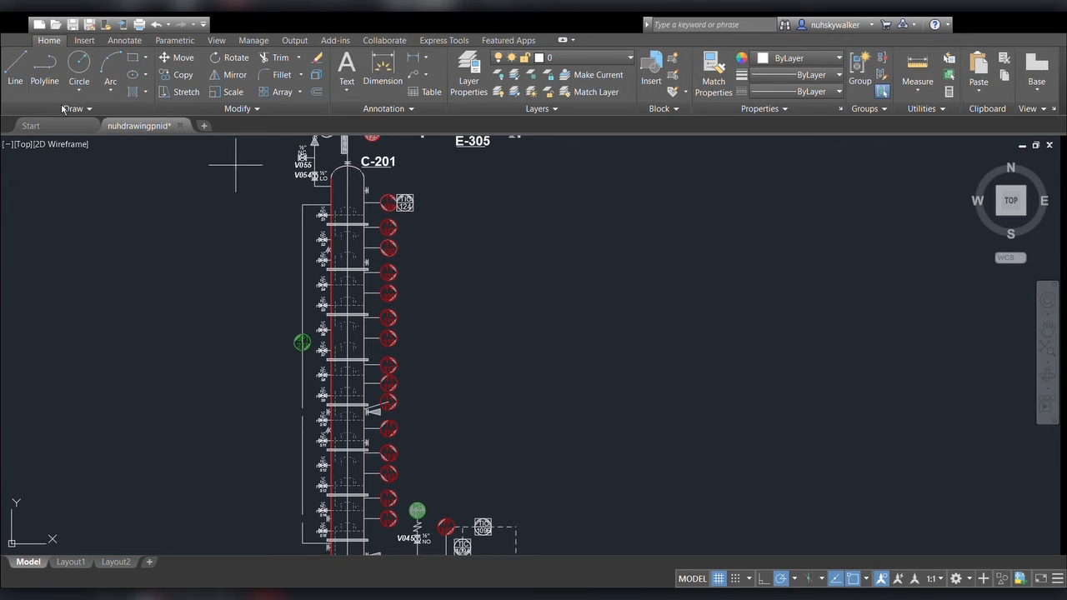
Draw a long vertical line in the empty area to the right of column C-201, parallel to the column
click(16, 76)
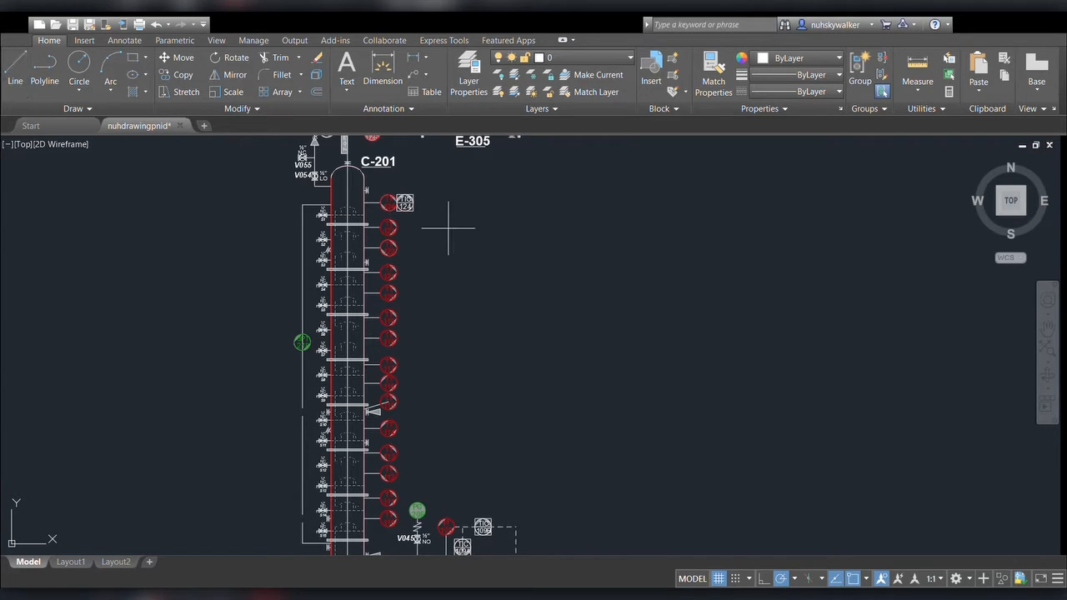
click(536, 178)
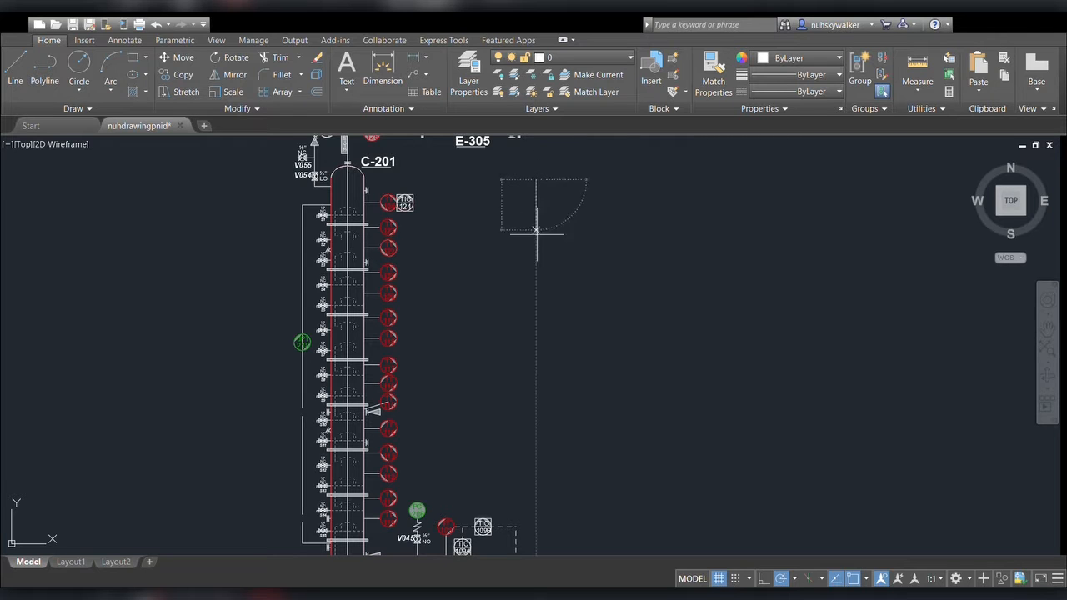
click(536, 511)
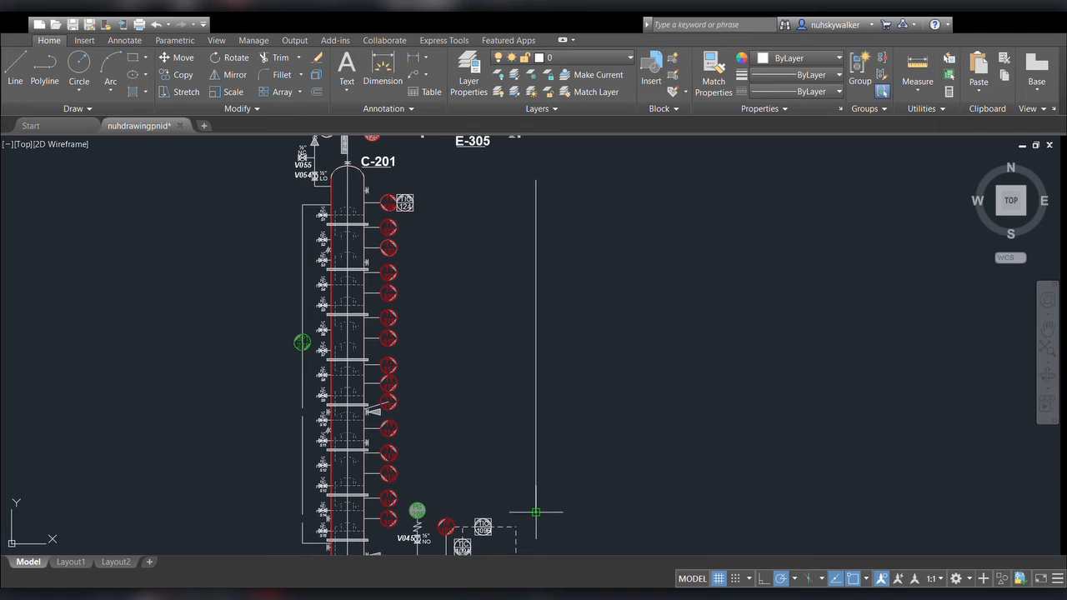
key(Escape)
Draw a short horizontal line rightward from the new vertical line's upper endpoint as the outline's top edge
middle_drag(573, 241, 517, 269)
scroll(516, 269, up, 1)
scroll(517, 269, down, 1)
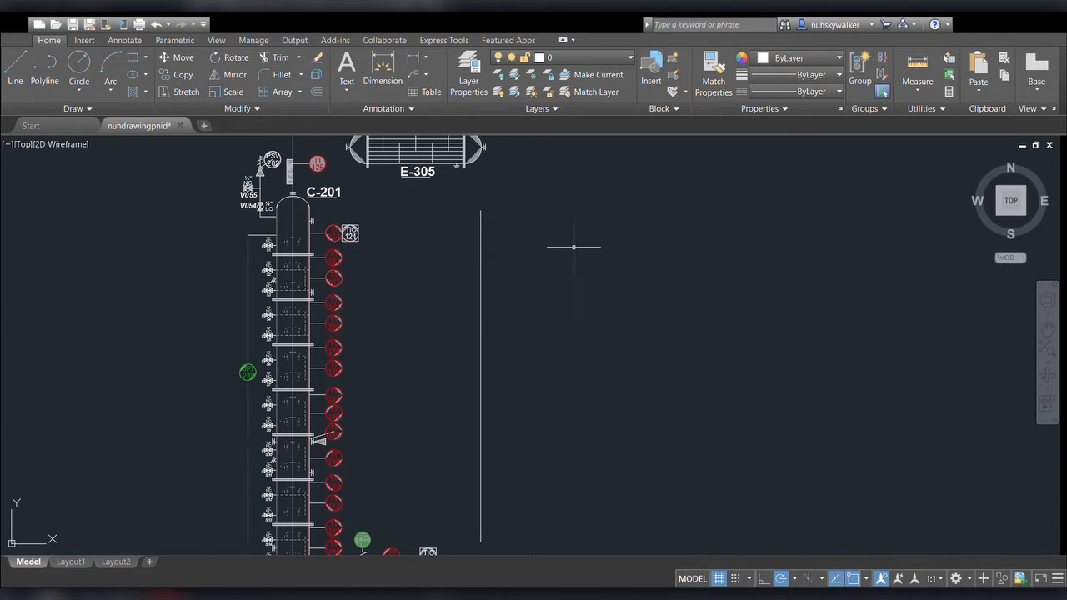
scroll(574, 247, up, 2)
middle_drag(536, 248, 450, 312)
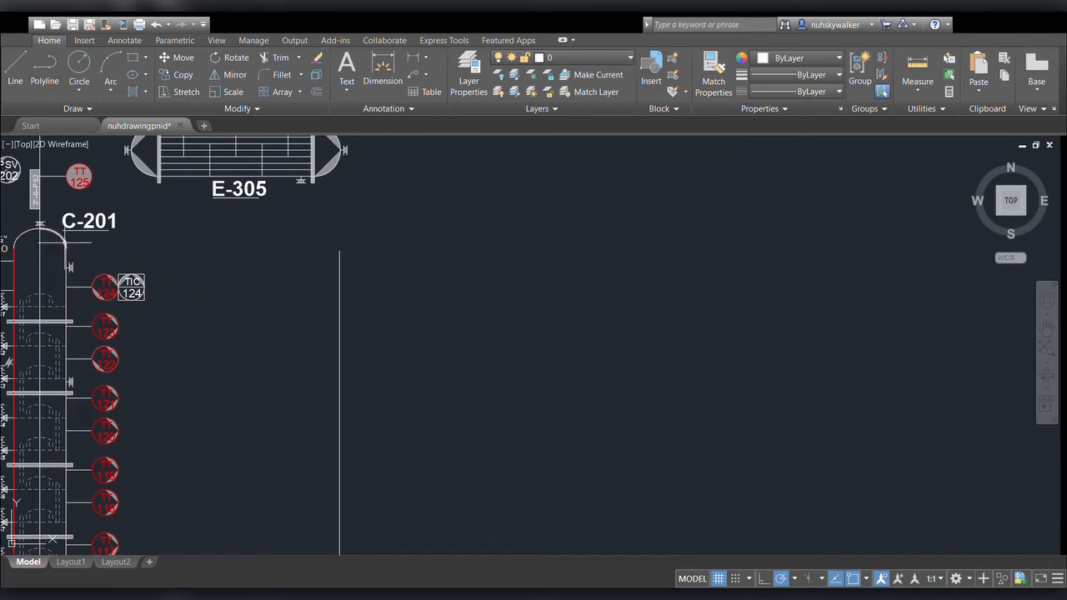
click(26, 82)
click(340, 251)
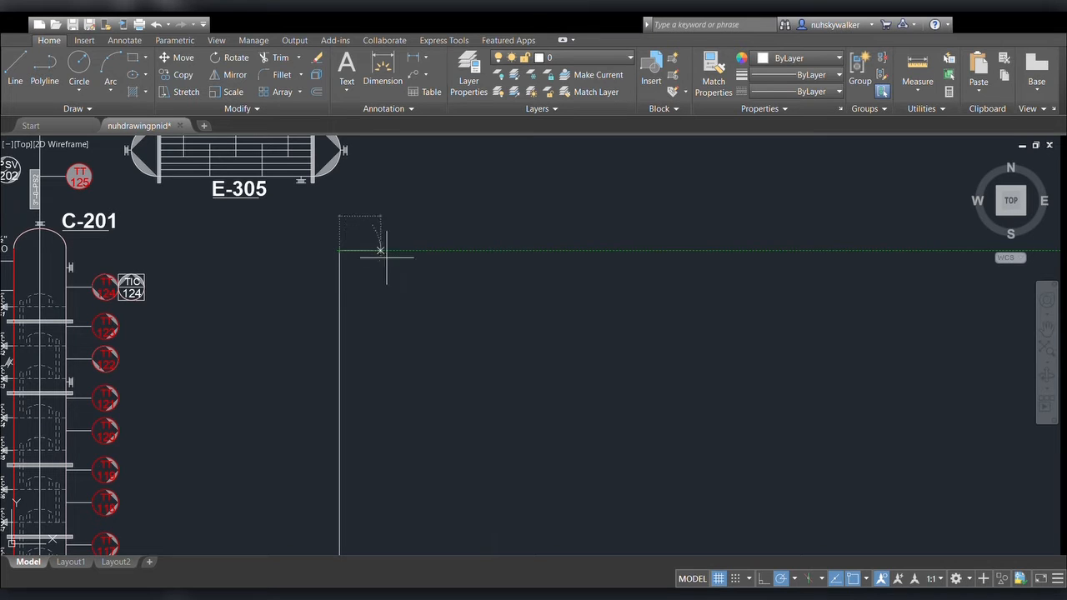
click(430, 250)
Continue the line down the right side and back to the first line's lower endpoint, closing the tall rectangular outline
scroll(428, 281, down, 4)
scroll(428, 286, up, 2)
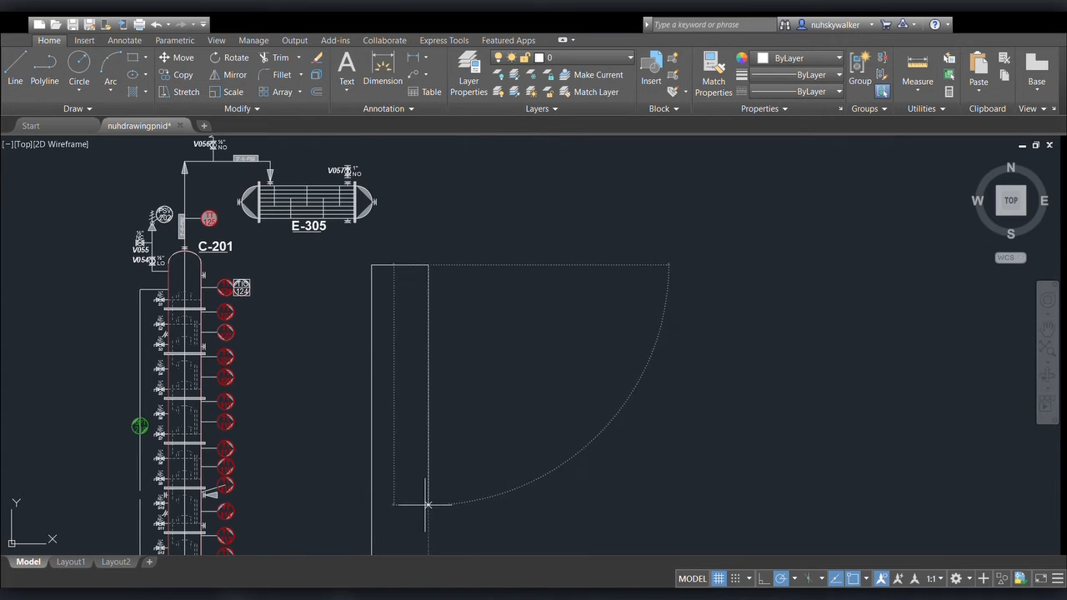
scroll(426, 498, up, 4)
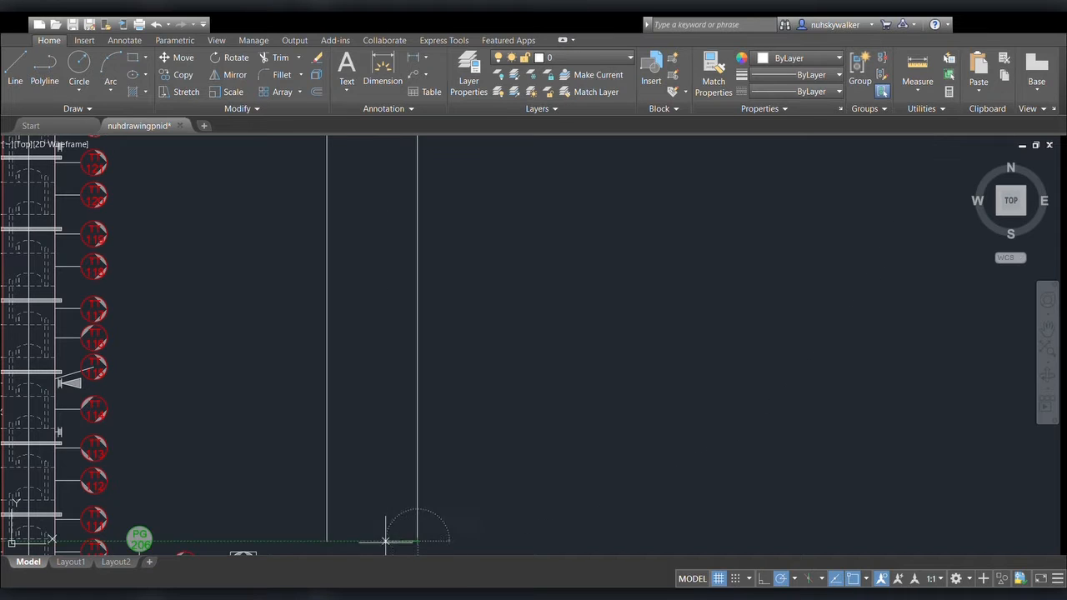
click(327, 542)
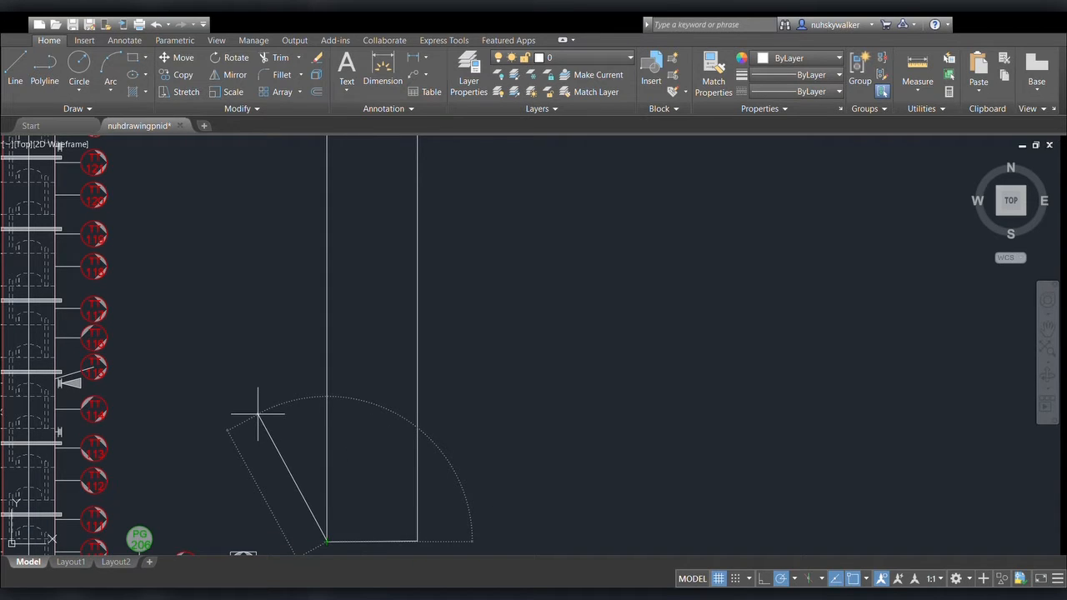
key(Escape)
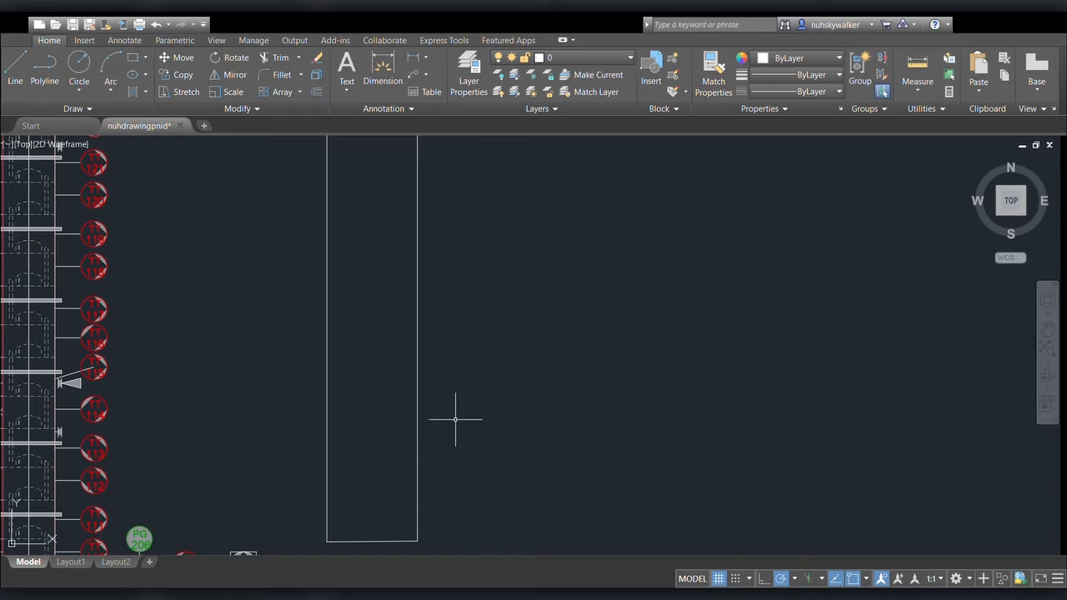
Try to cap the tall rectangle with a three-point arc running between its two upper corners
middle_drag(414, 425, 471, 522)
middle_drag(567, 343, 523, 557)
mouse_move(491, 413)
middle_down()
mouse_move(534, 400)
mouse_move(644, 195)
middle_up()
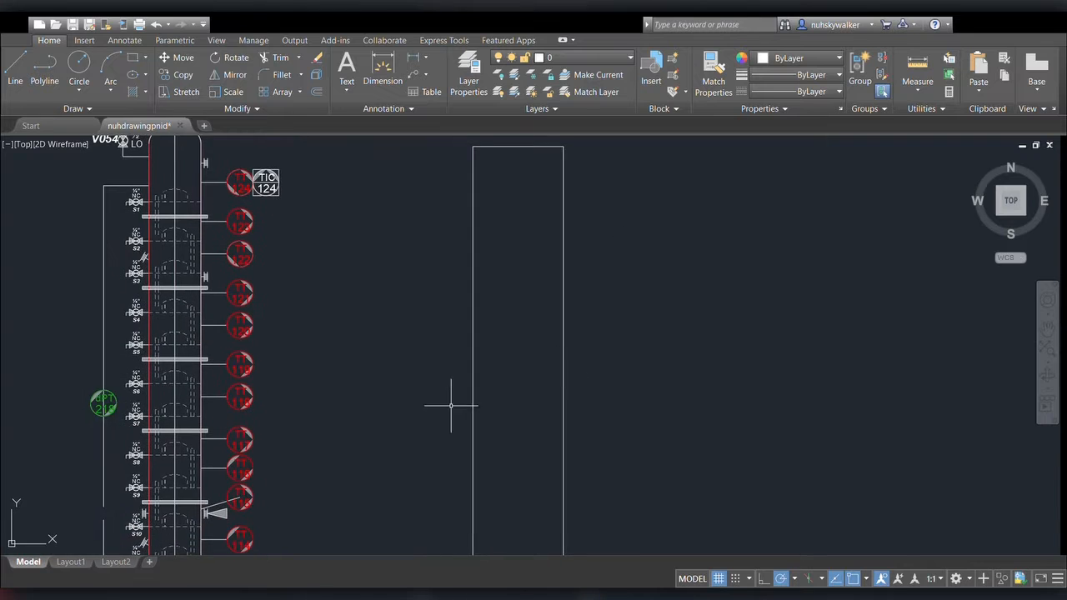
mouse_move(417, 392)
middle_down()
mouse_move(498, 257)
mouse_move(368, 182)
middle_up()
middle_drag(591, 270, 522, 486)
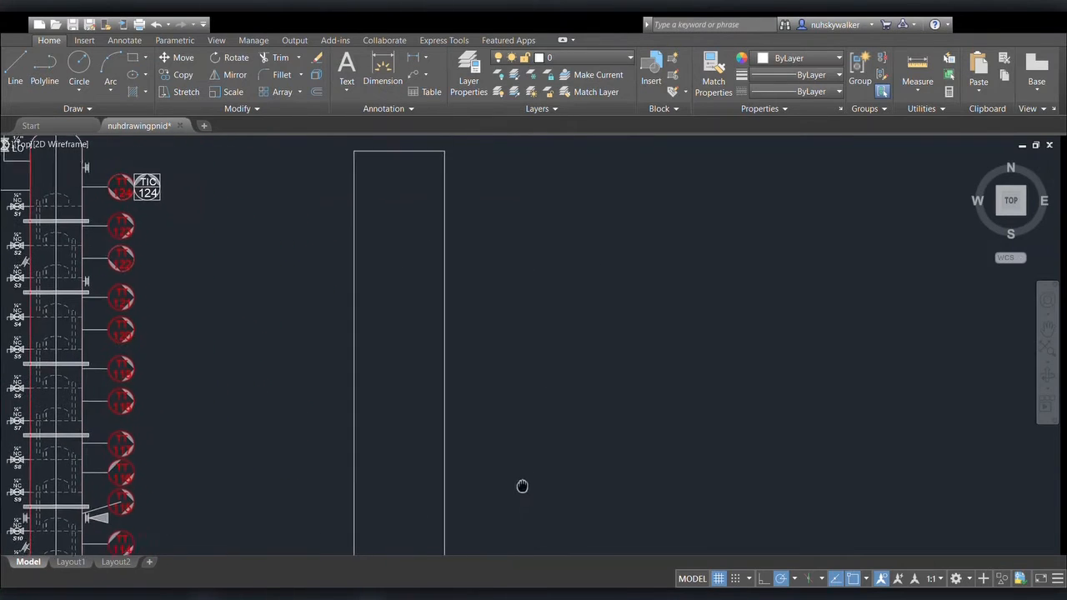
middle_drag(514, 258, 534, 352)
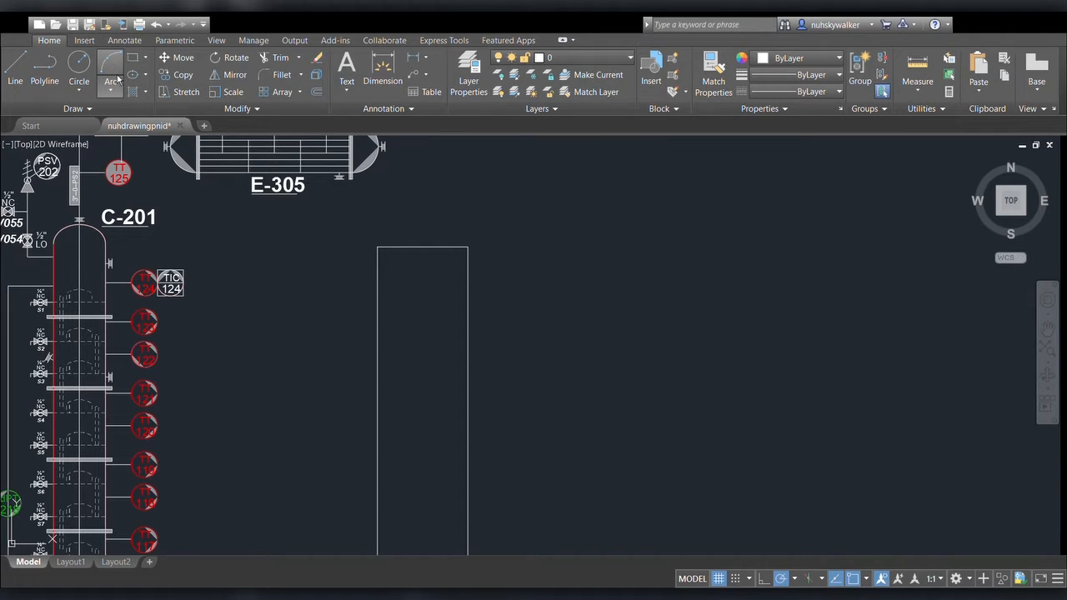
click(378, 247)
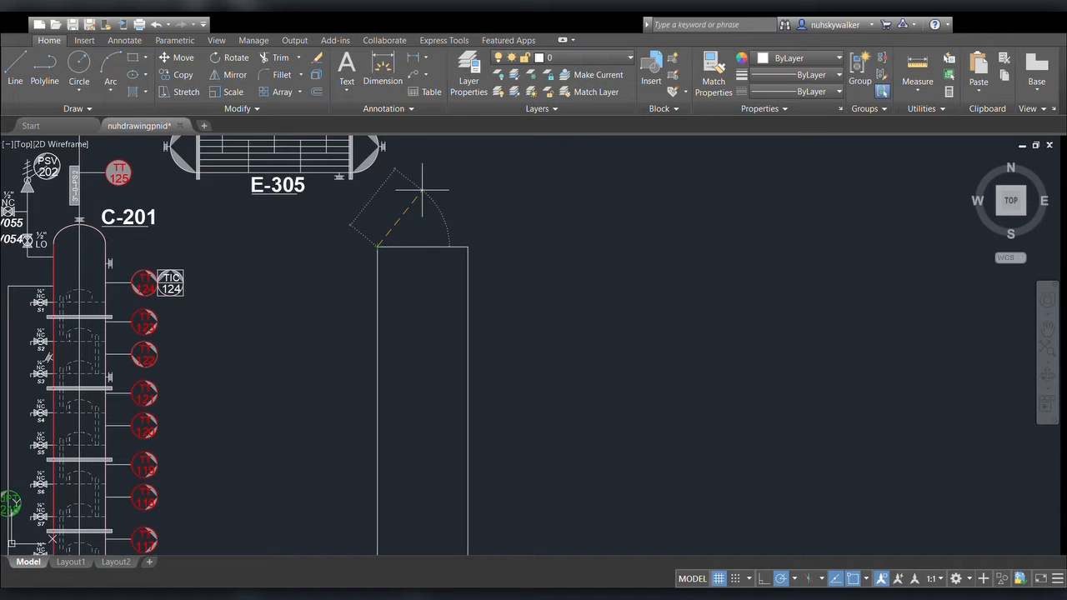
click(422, 190)
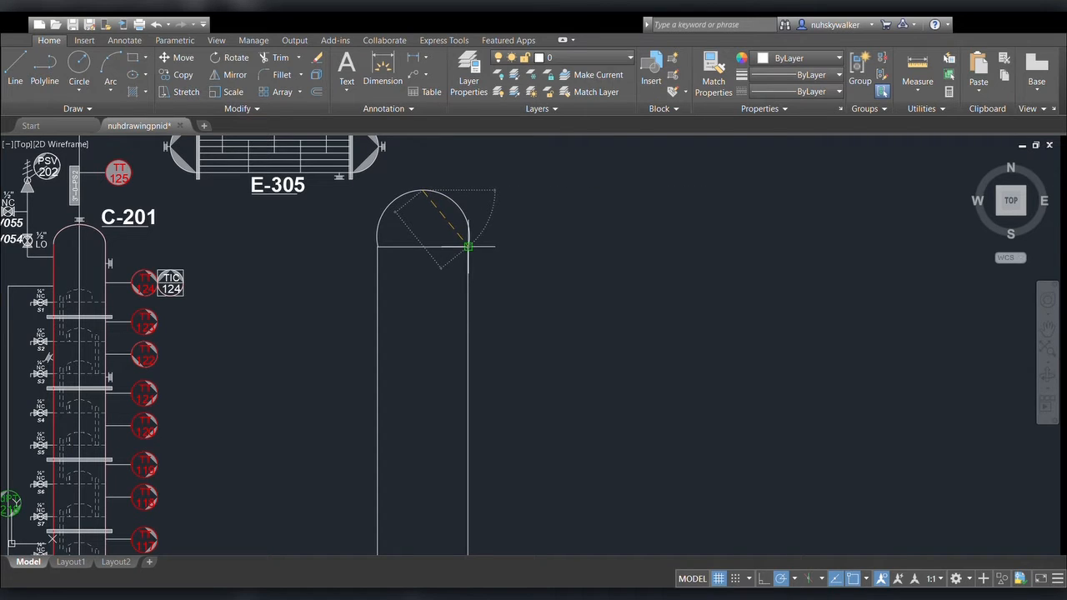
click(468, 247)
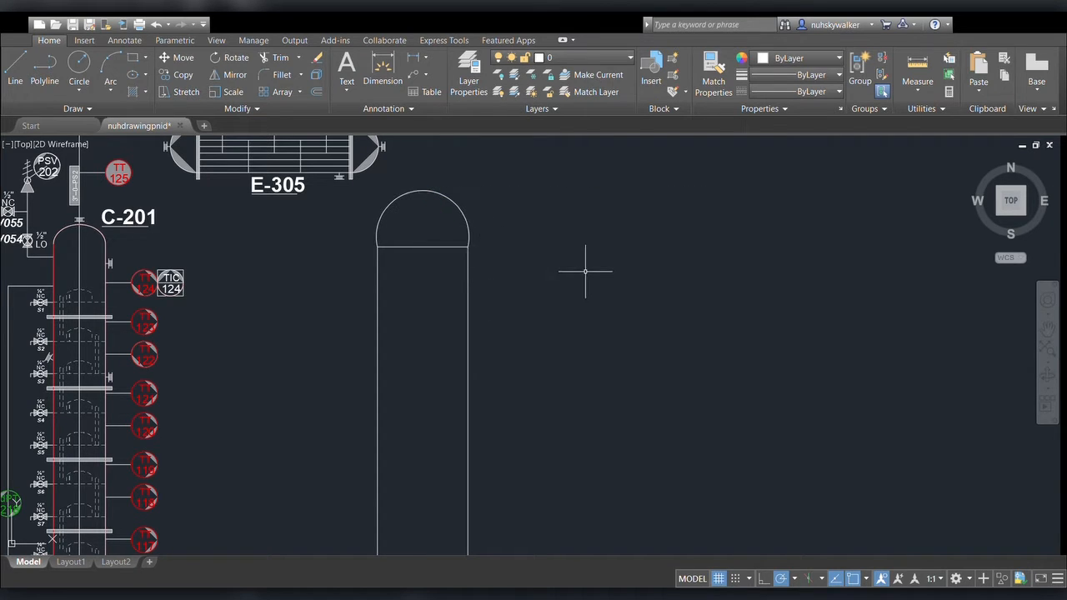
Check how the arc meets the rectangle's upper-right corner, and undo the arc
scroll(475, 242, up, 3)
scroll(483, 250, up, 5)
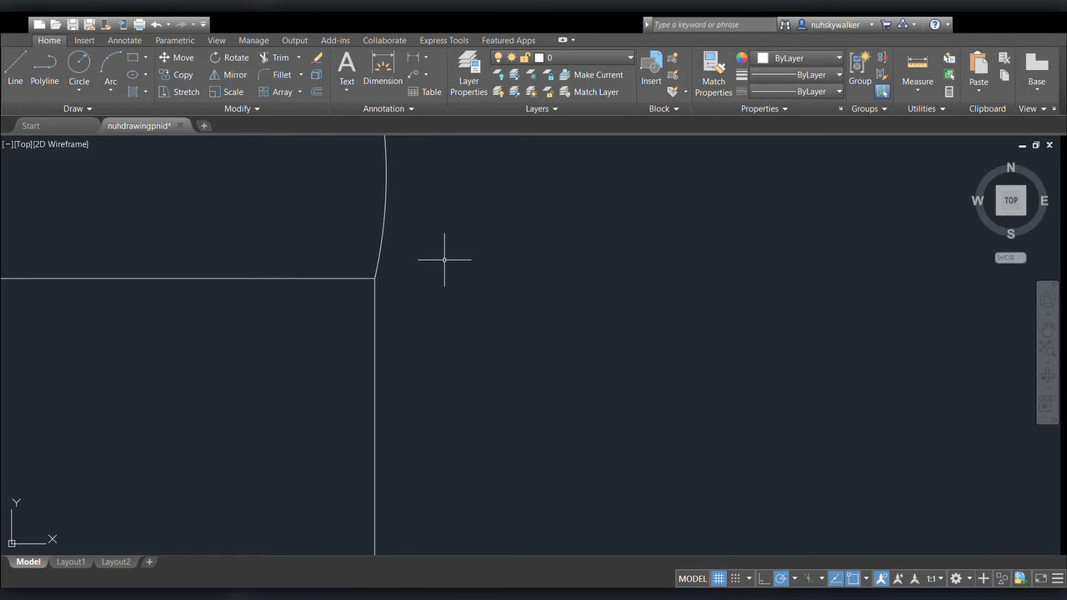
scroll(425, 237, down, 3)
scroll(470, 210, down, 4)
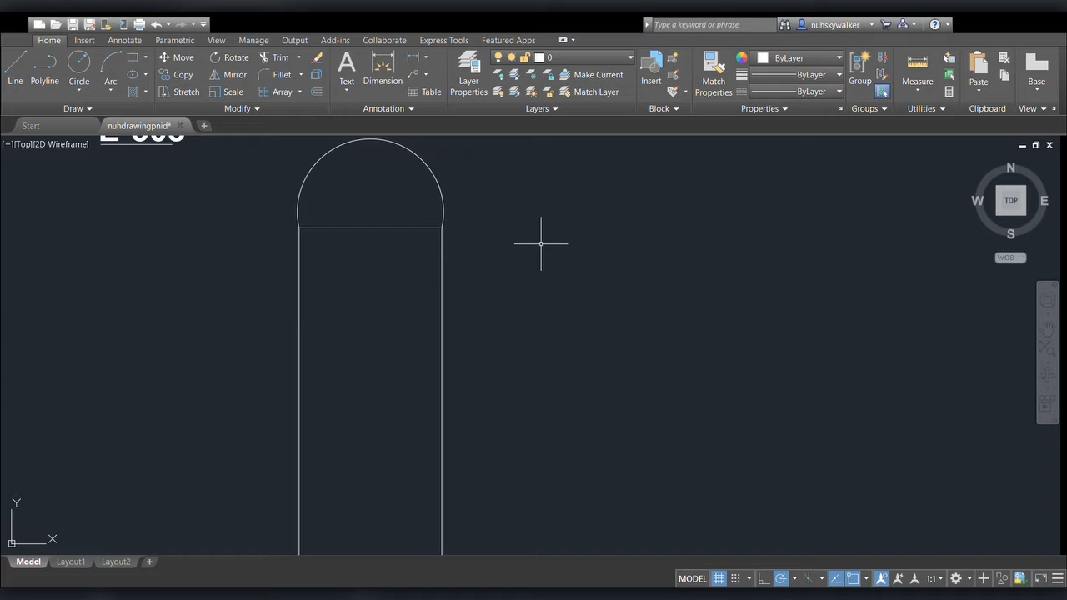
scroll(511, 281, down, 2)
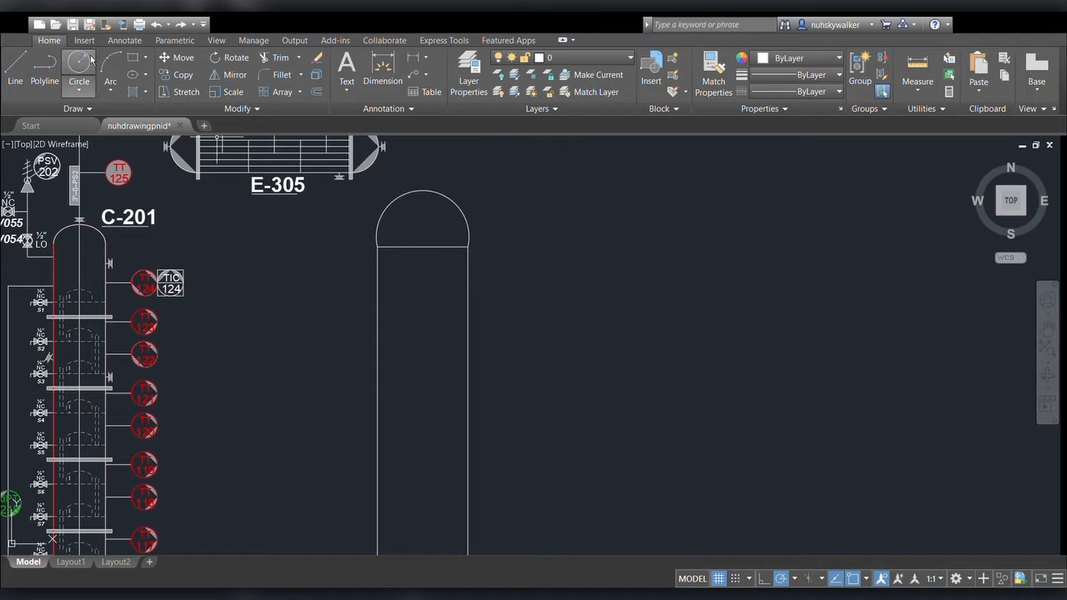
click(159, 26)
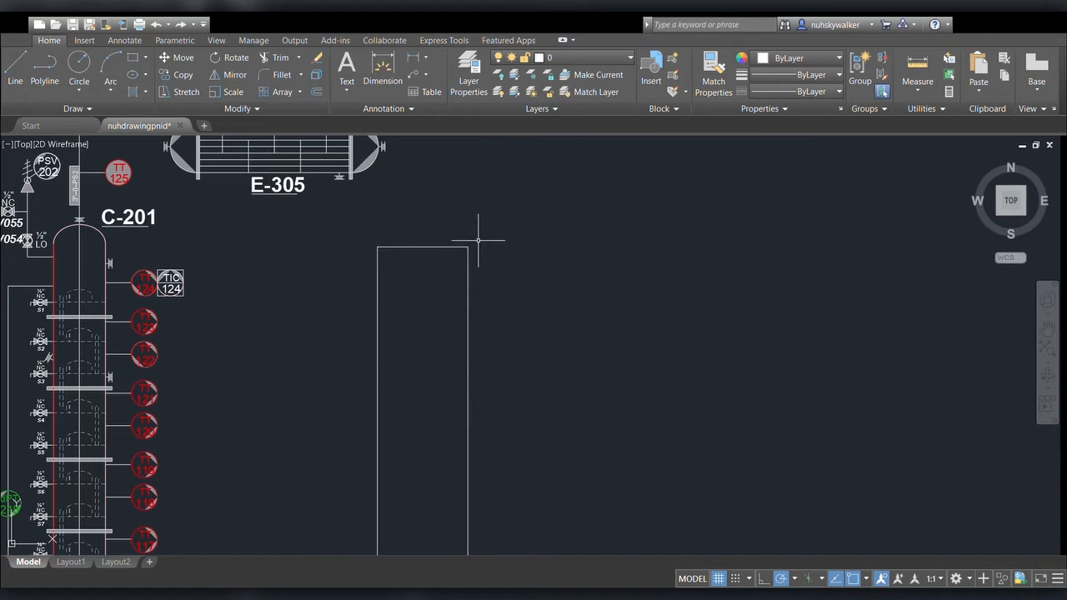
Try the three-point arc again between the rectangle's upper corners, with a slightly lower crown
click(115, 70)
click(378, 247)
click(420, 192)
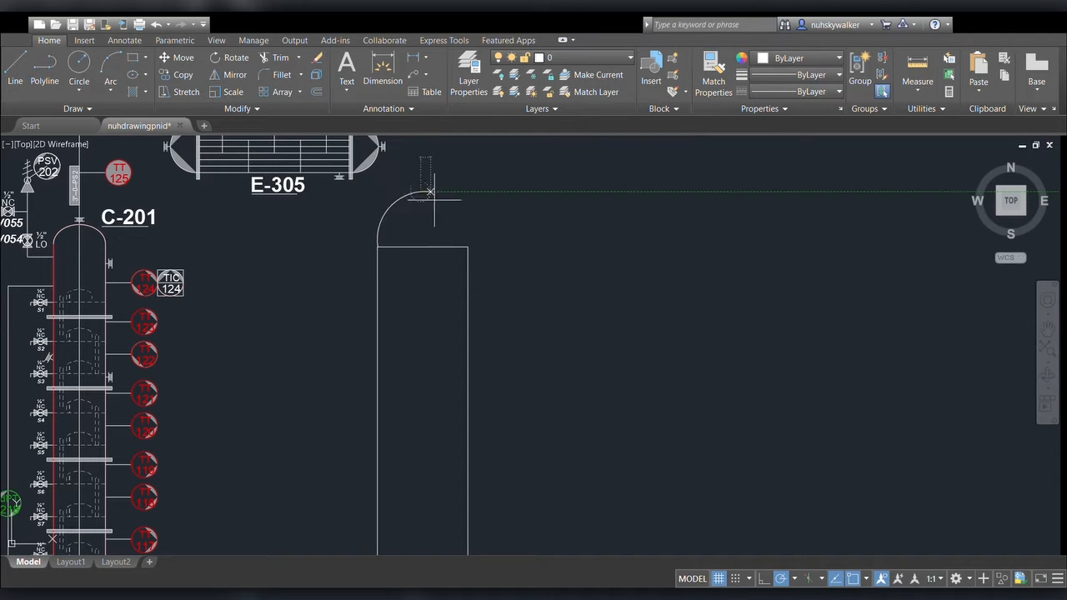
click(467, 247)
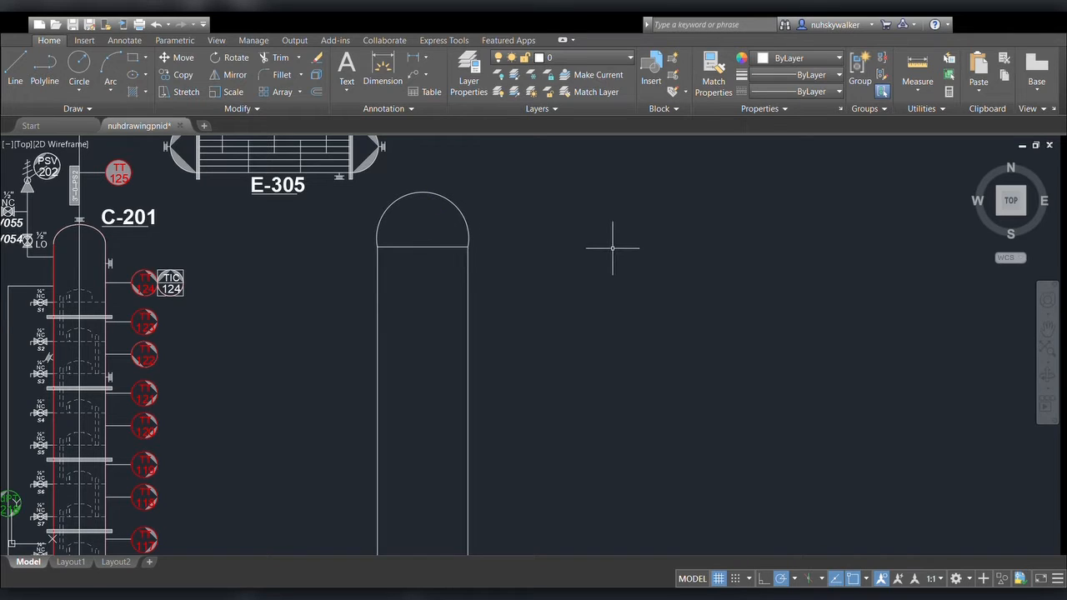
Inspect the second arc's joint at the upper-right corner, and undo that arc, leaving the plain rectangle
scroll(466, 247, up, 5)
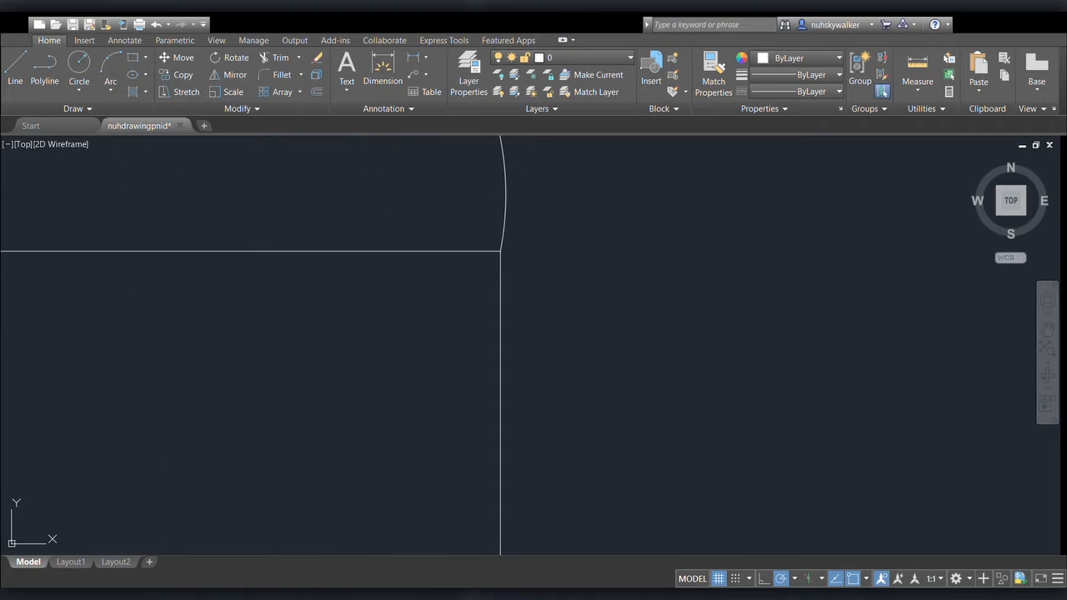
scroll(540, 195, up, 4)
scroll(486, 266, down, 8)
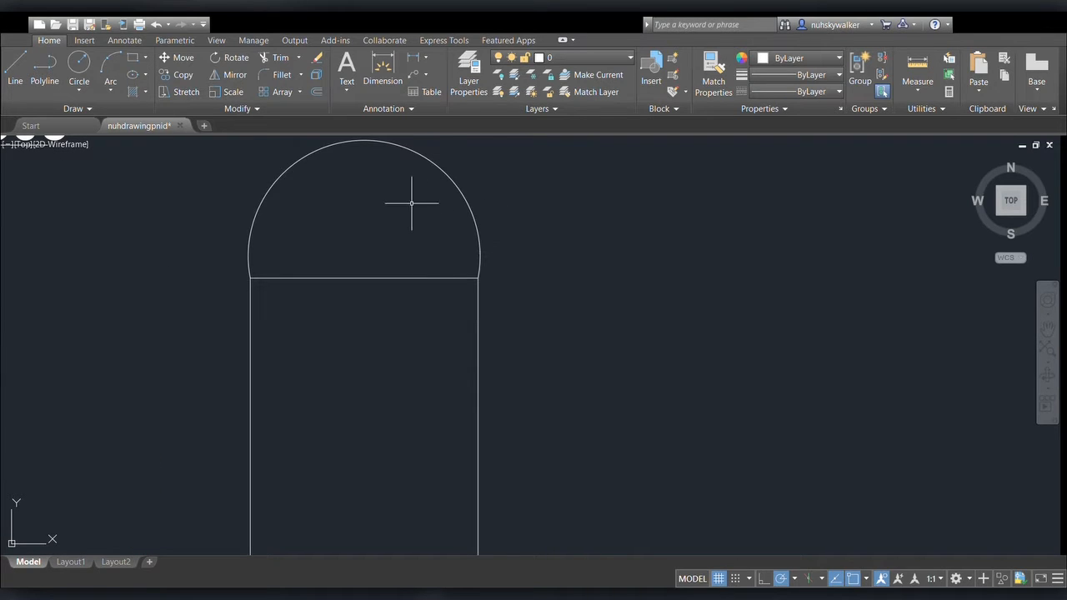
click(156, 24)
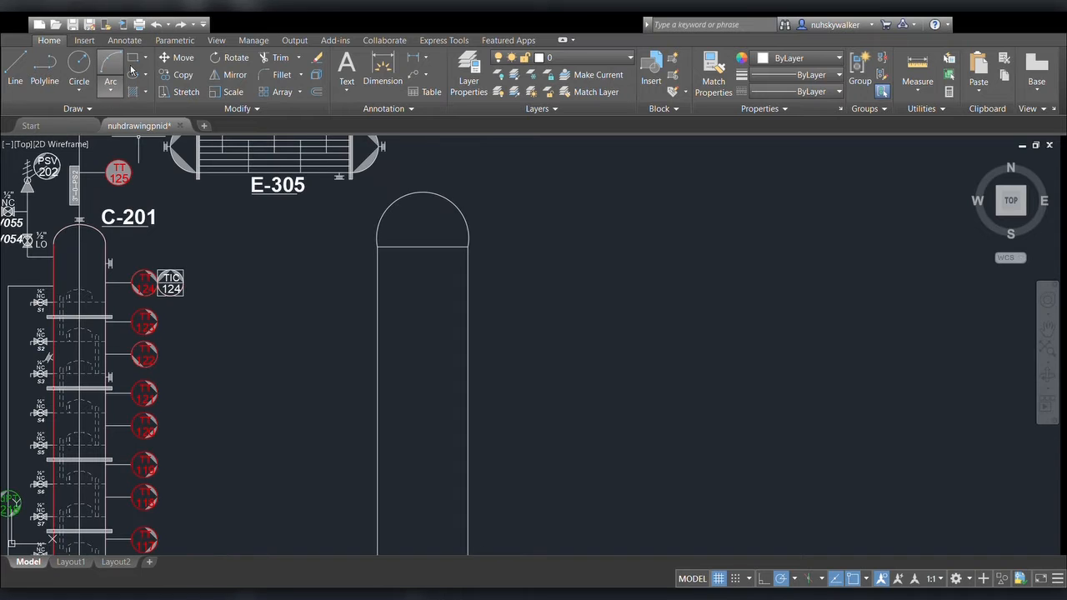
click(157, 24)
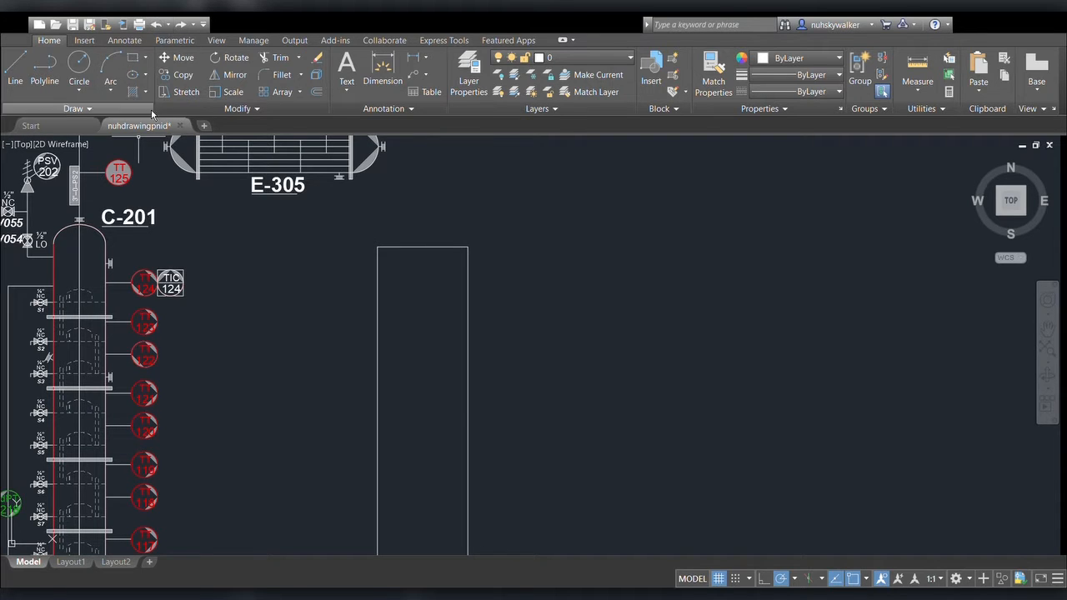
Draw a three-point arc from the rectangle's upper-left corner over a centred crown to its upper-right corner, forming the column's dome
click(122, 74)
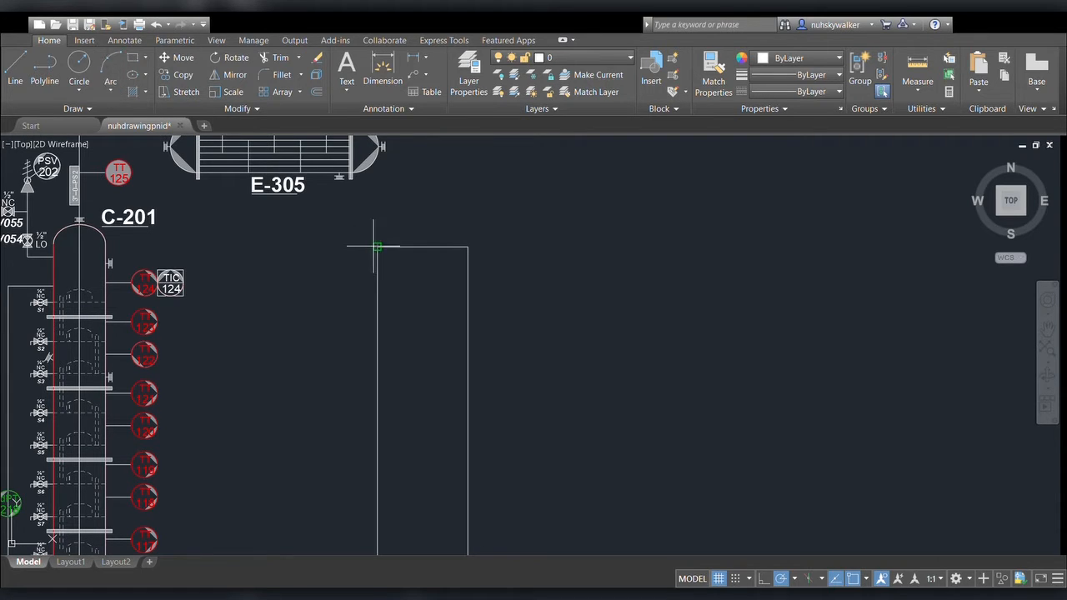
scroll(380, 250, up, 4)
mouse_move(383, 252)
middle_down()
mouse_move(393, 248)
mouse_move(307, 366)
middle_up()
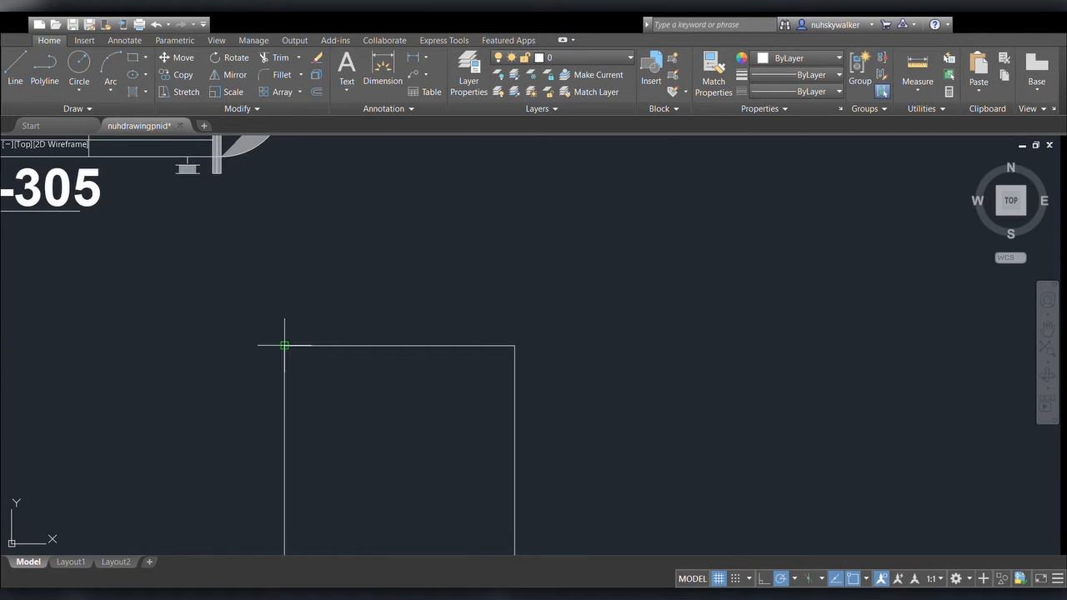
click(285, 345)
click(394, 221)
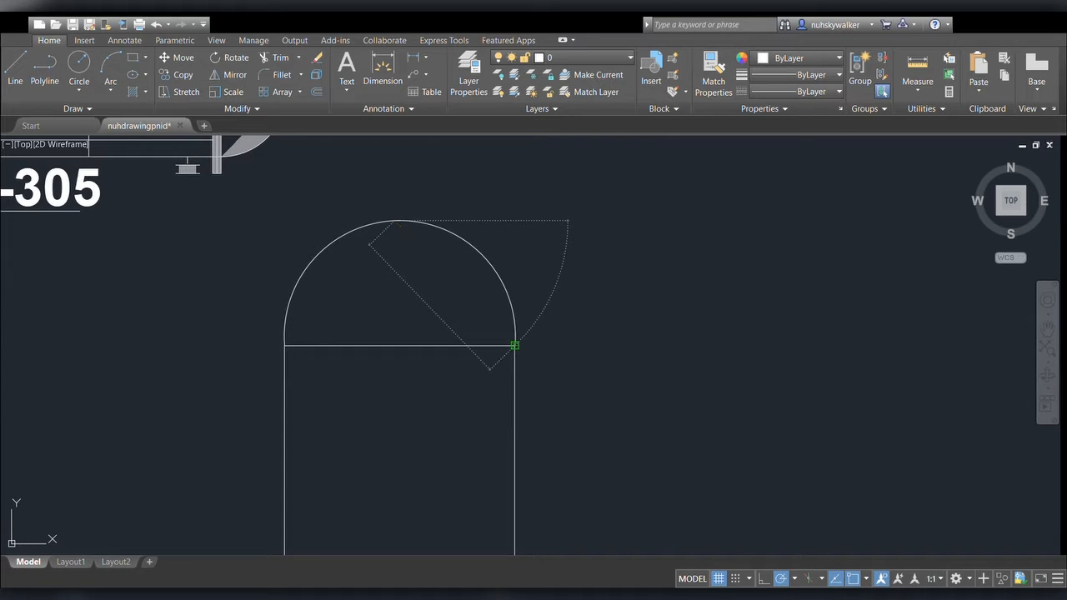
key(Escape)
Examine the new column from its domed top to its bottom edge, comparing its length with column C-201
scroll(642, 300, down, 2)
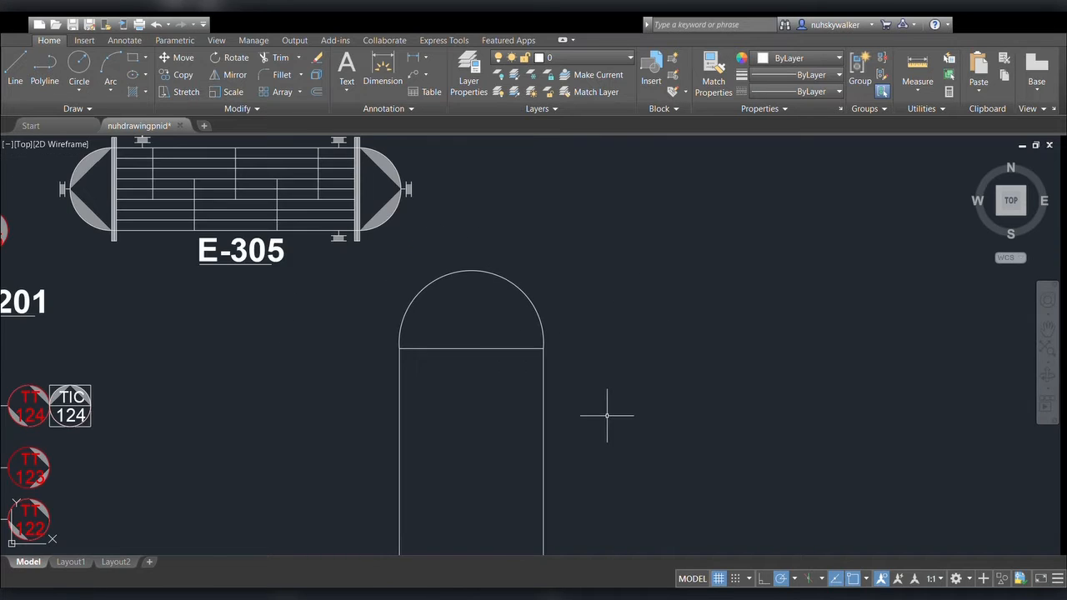
middle_drag(609, 417, 553, 295)
scroll(562, 319, down, 2)
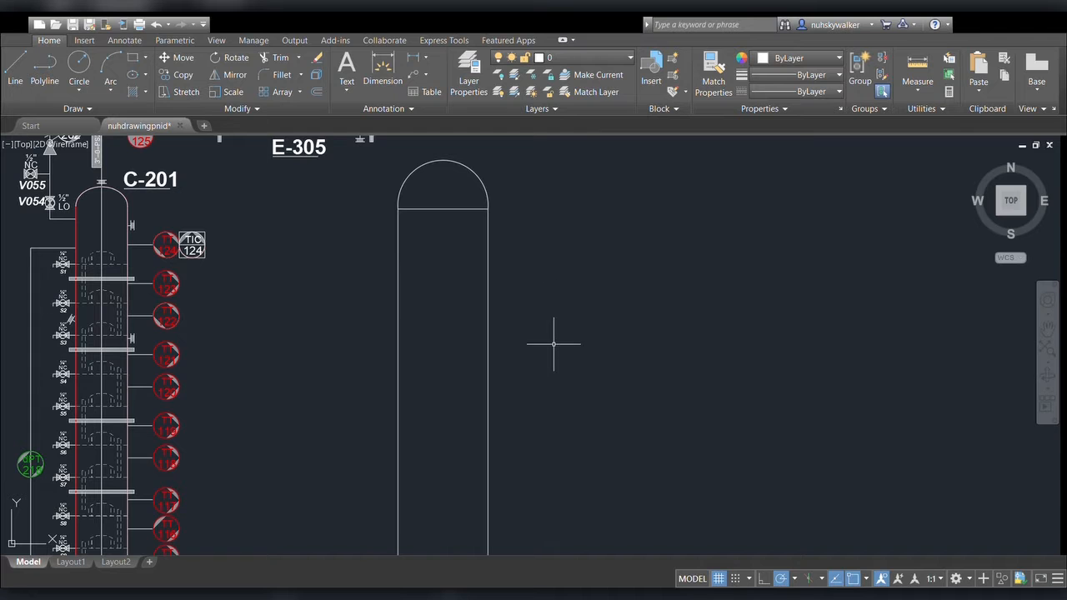
middle_drag(553, 344, 562, 255)
middle_drag(556, 310, 574, 208)
middle_drag(596, 342, 586, 276)
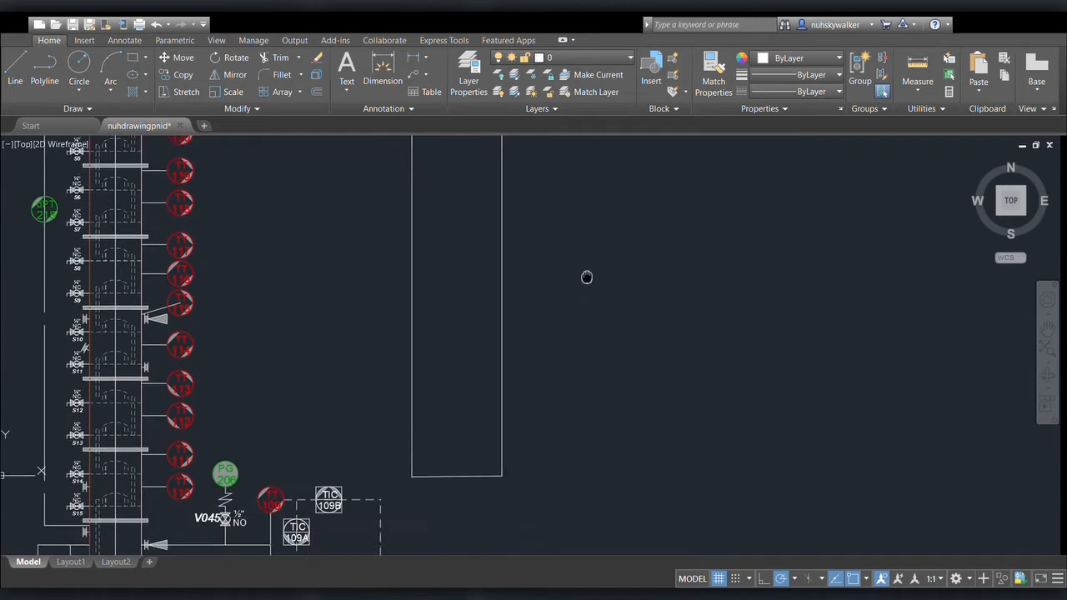
mouse_move(588, 393)
middle_down()
mouse_move(587, 342)
mouse_move(627, 269)
mouse_move(678, 284)
middle_up()
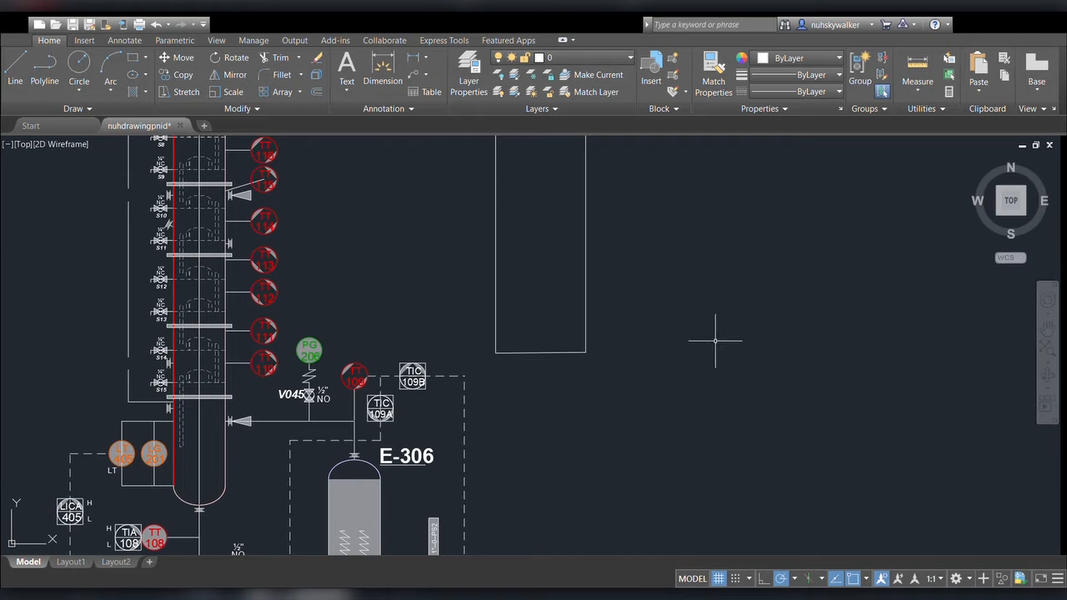
scroll(615, 386, up, 3)
middle_drag(614, 386, 523, 361)
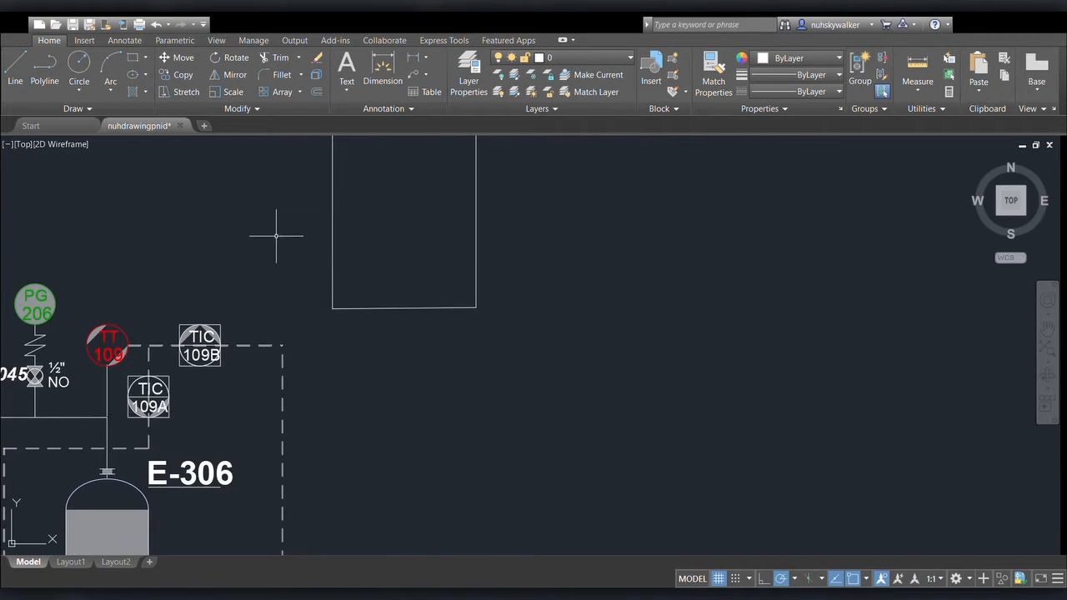
middle_drag(496, 306, 569, 241)
scroll(477, 331, down, 3)
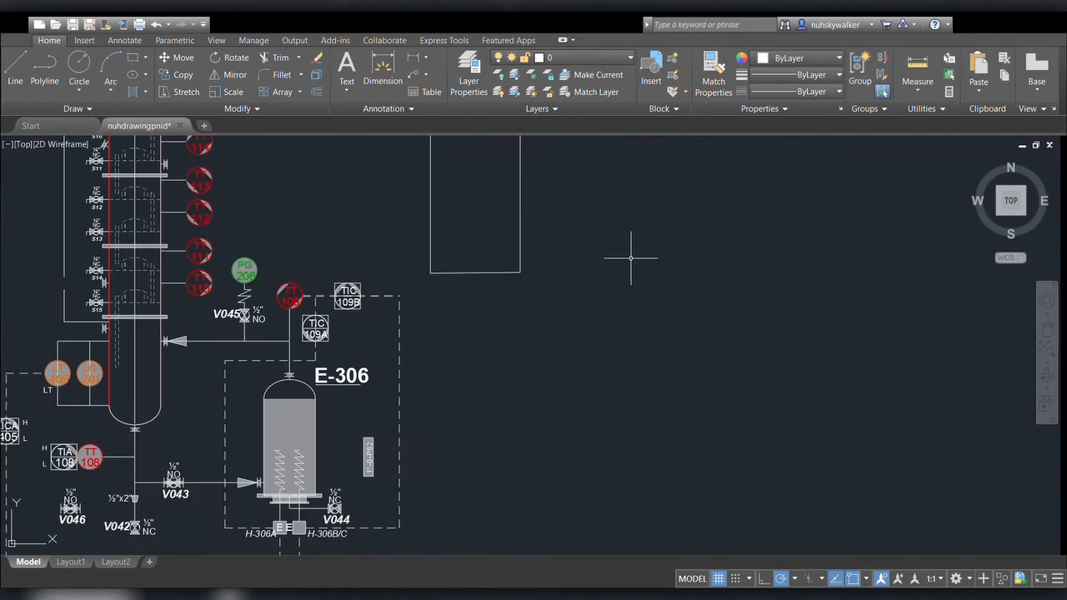
scroll(629, 253, down, 4)
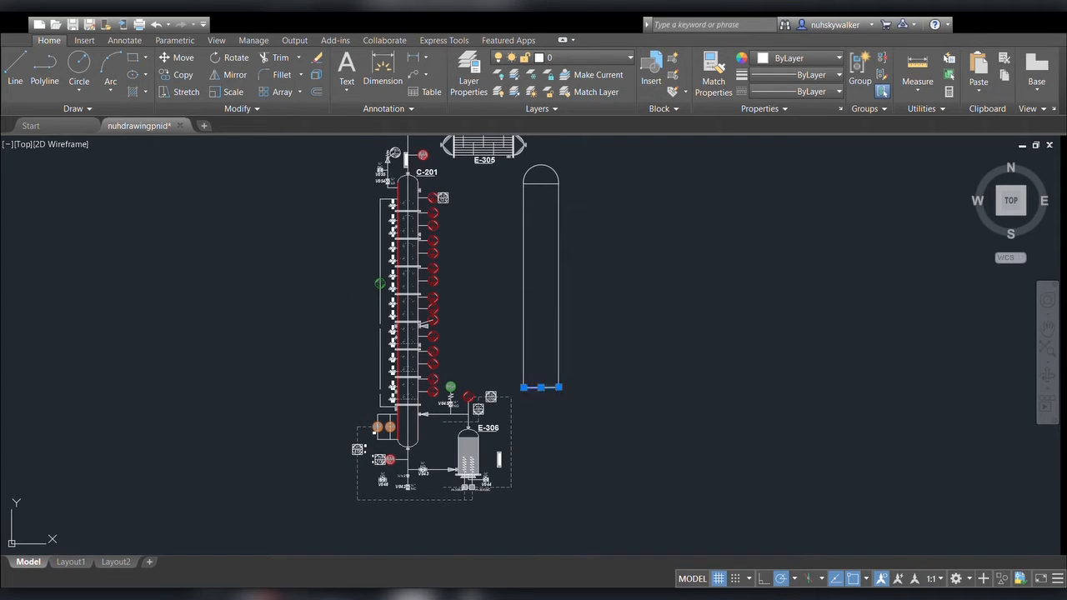
Move the column's bottom line down, clear of the lower ends of the two side lines
click(541, 386)
key(Escape)
key(Escape)
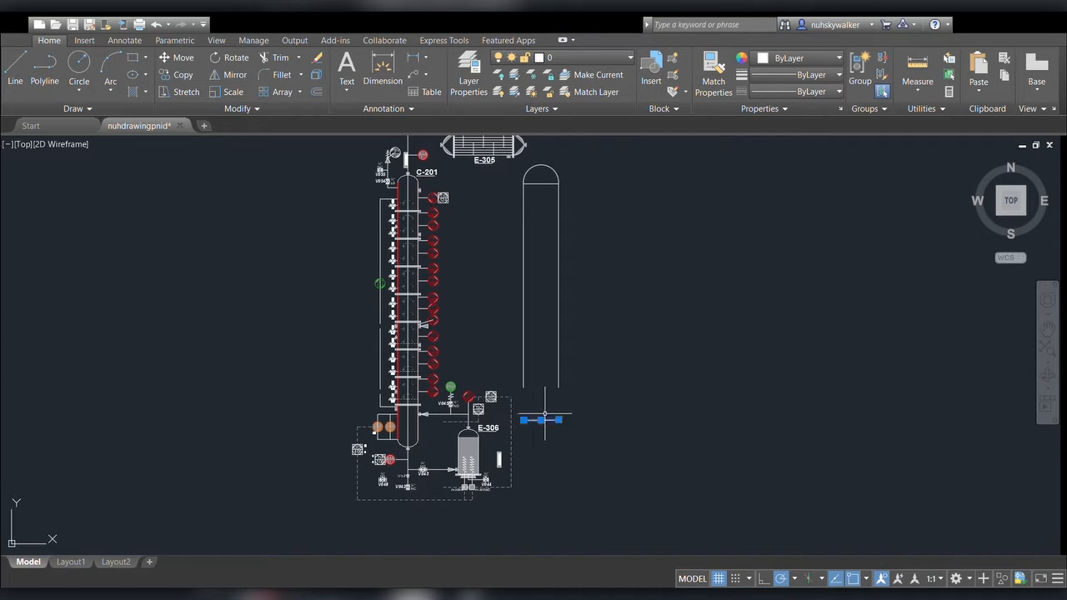
key(Escape)
scroll(542, 431, up, 5)
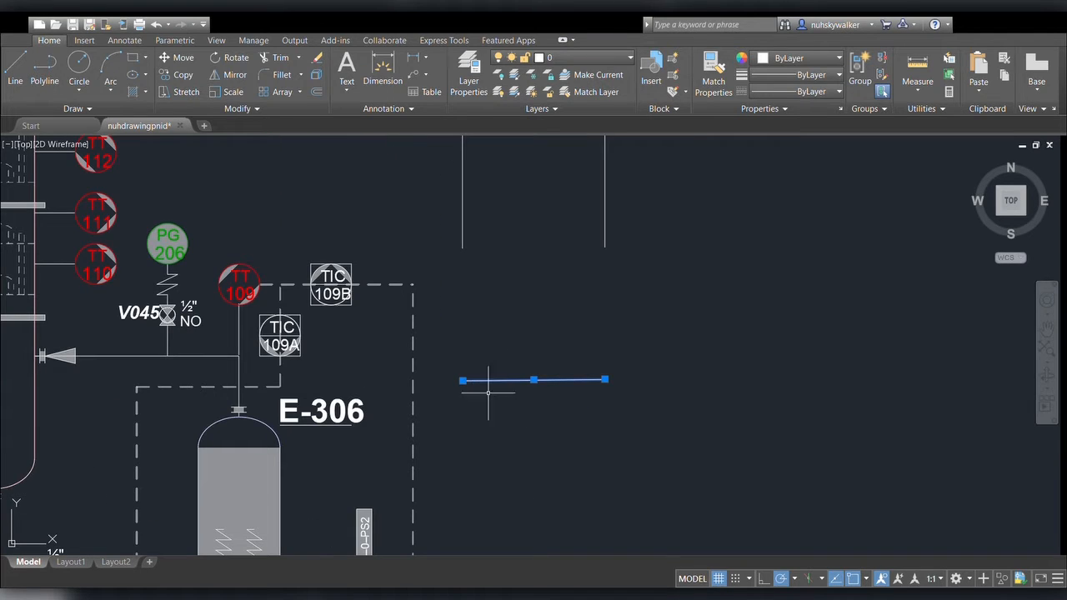
drag(497, 380, 512, 316)
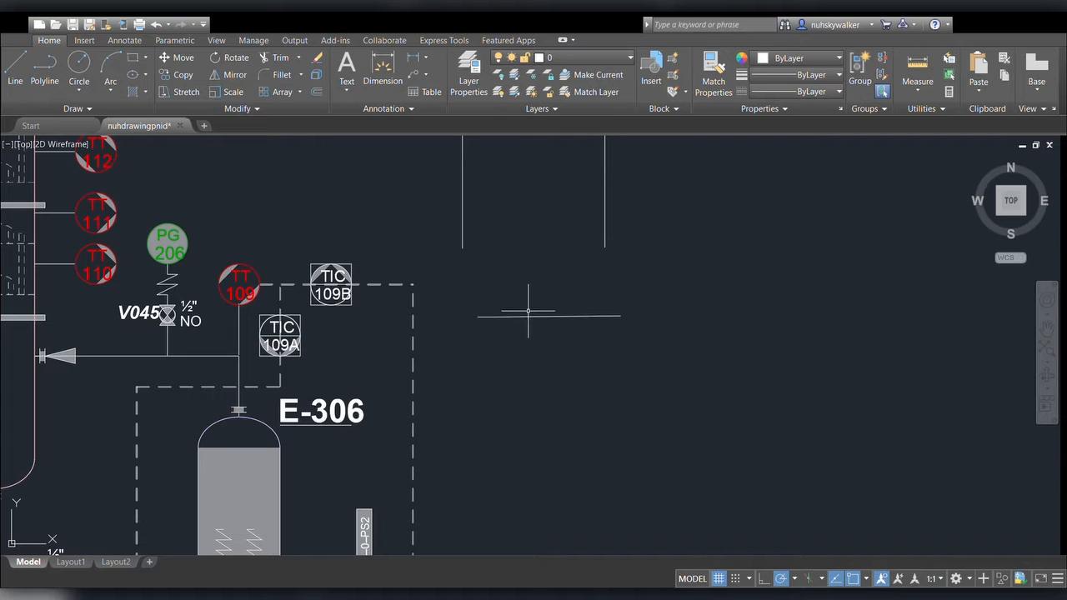
Delete the detached bottom line beneath the column's side lines
click(531, 316)
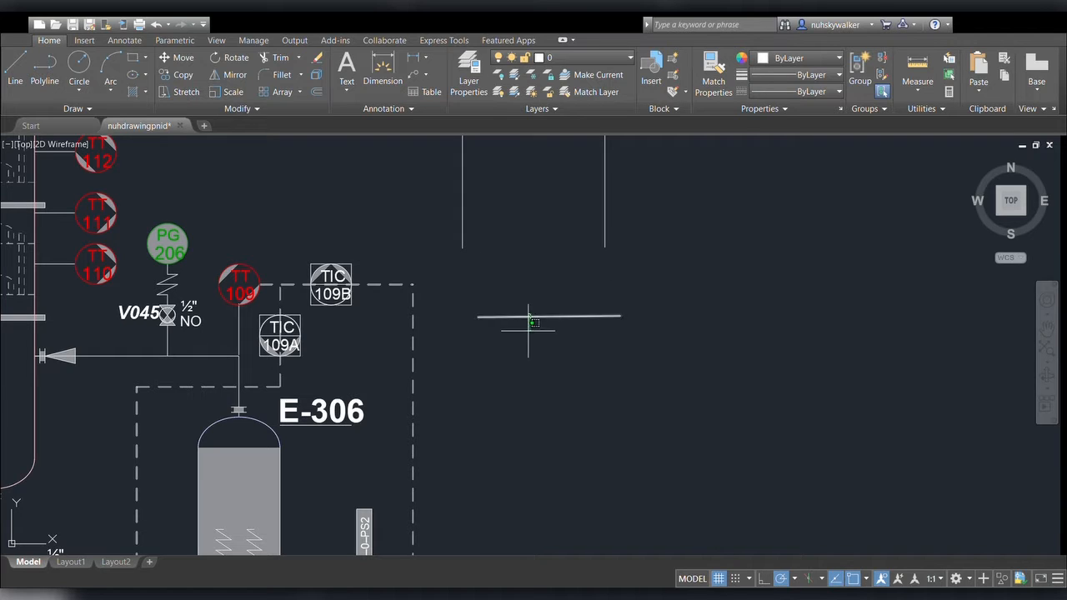
click(506, 347)
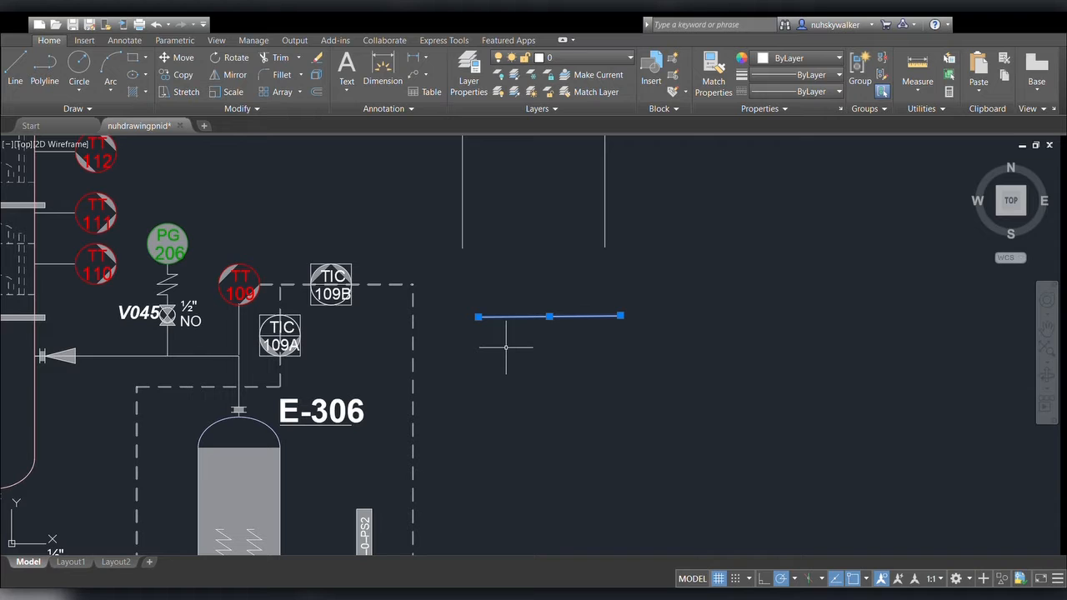
key(Delete)
Stretch the lower ends of the column's right and left side lines down to one level, just below the bottom of C-201
scroll(495, 348, up, 2)
scroll(500, 342, down, 8)
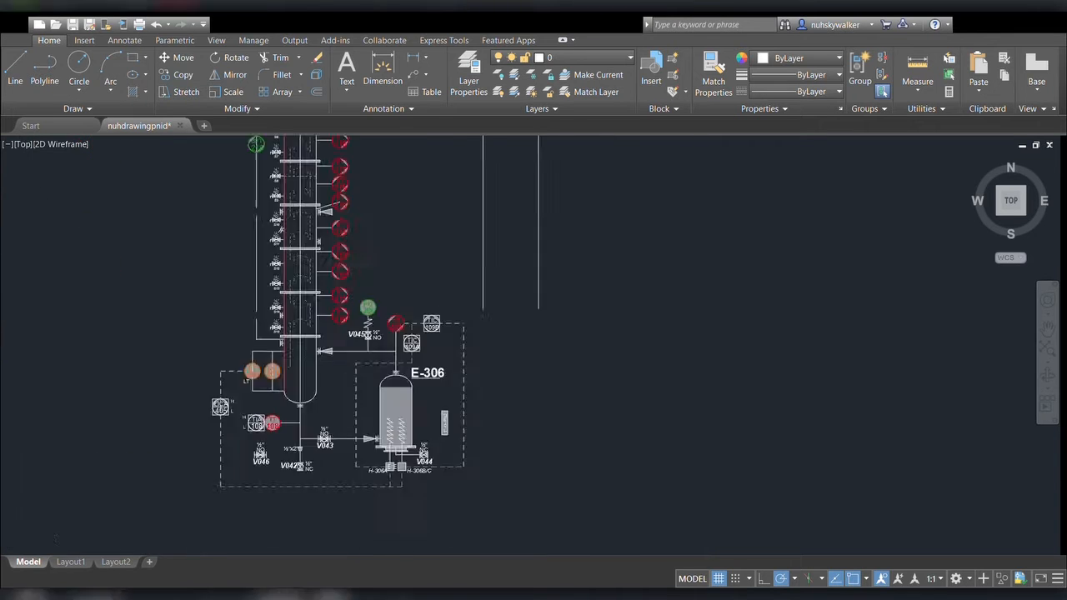
click(523, 315)
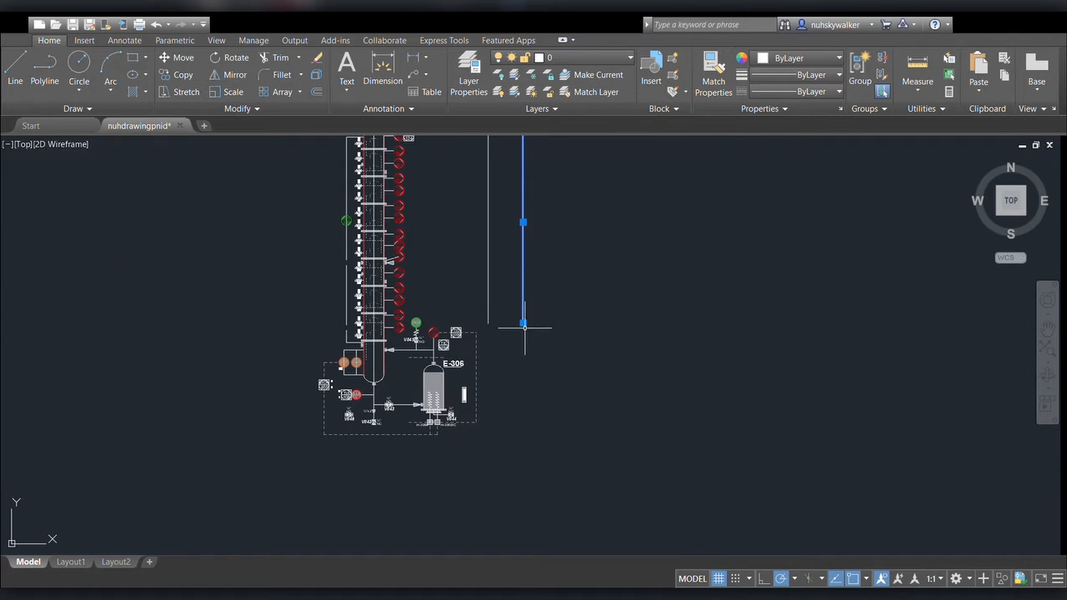
click(523, 322)
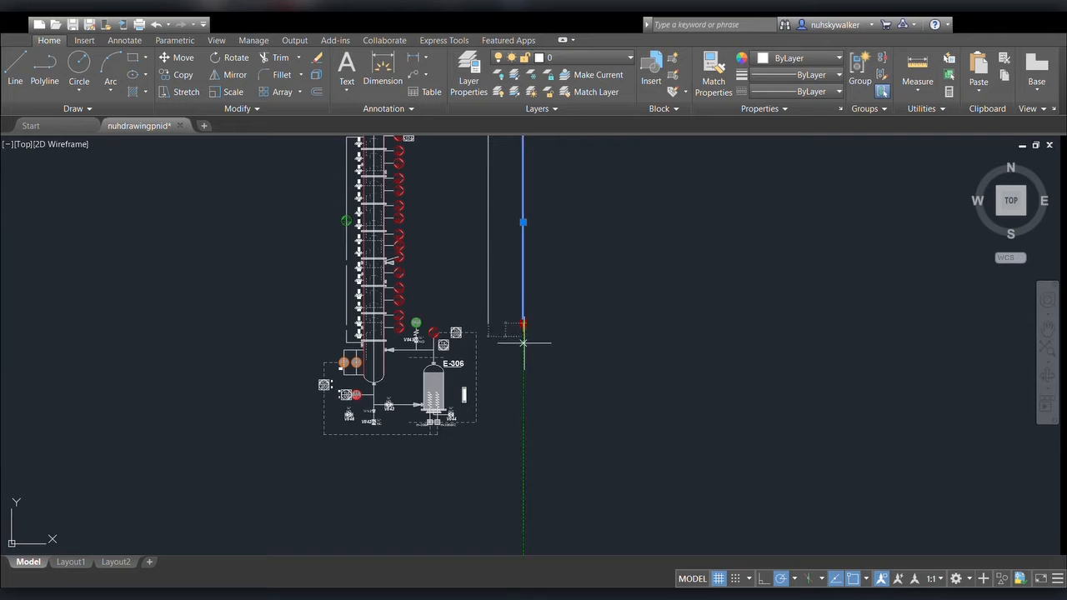
click(523, 386)
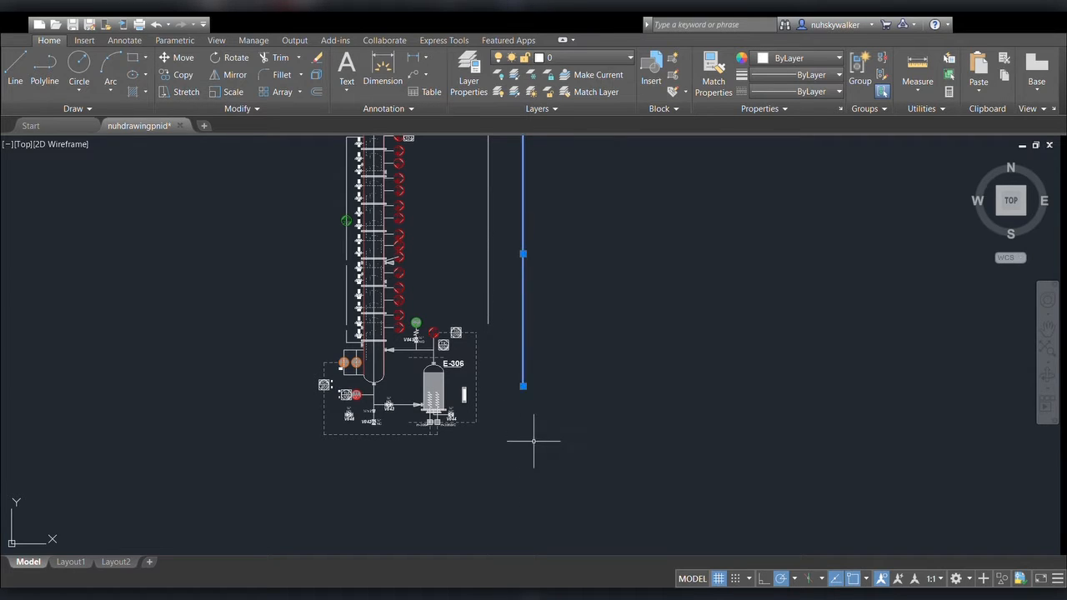
click(488, 308)
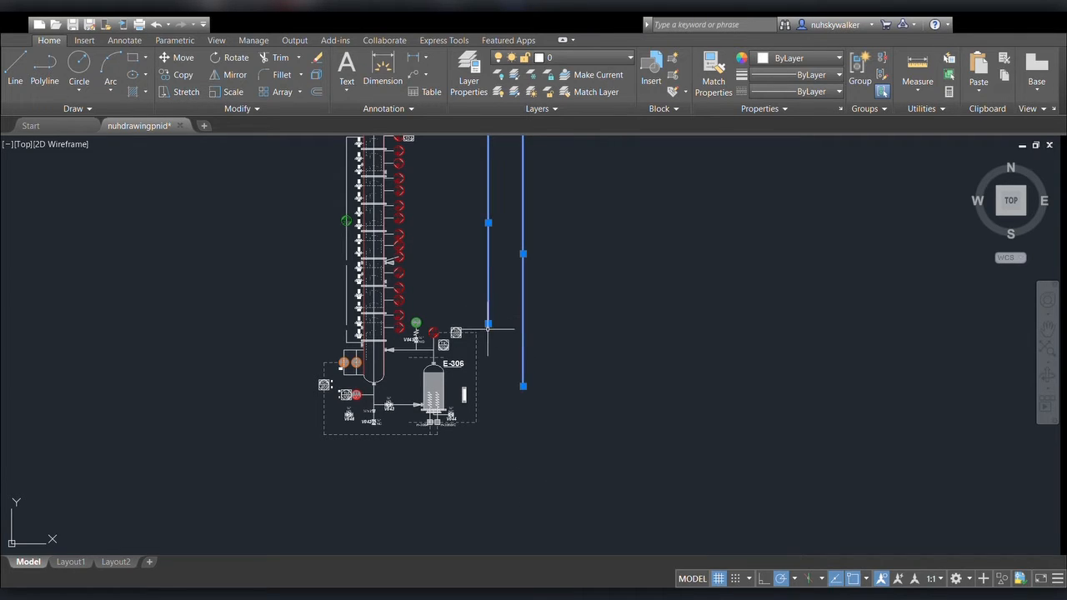
click(488, 323)
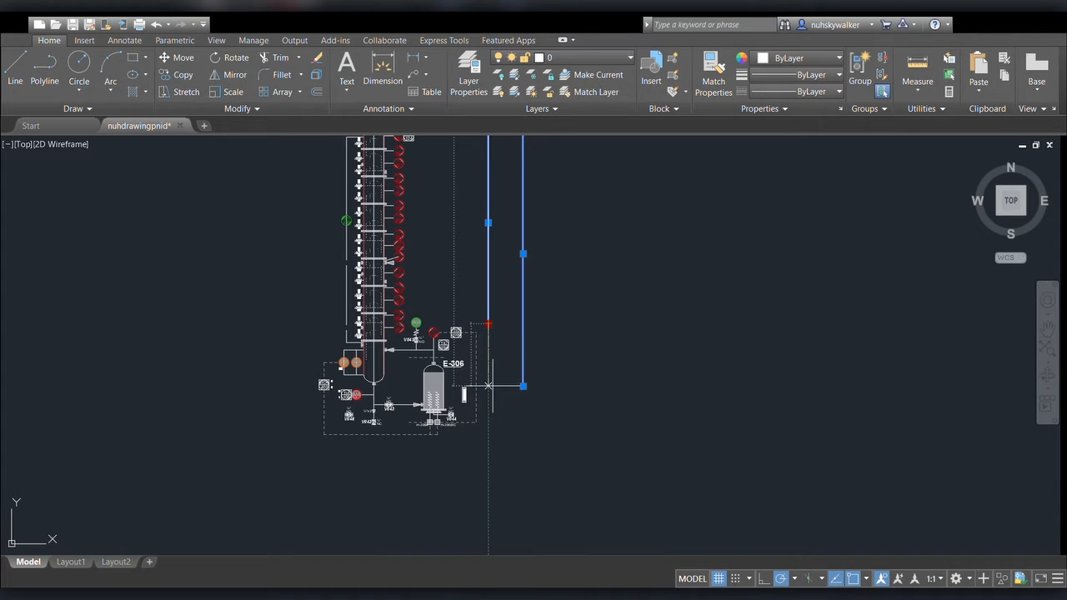
click(489, 386)
key(Escape)
Draw a horizontal bottom line from the right side line's lower end to slightly beyond the left side line
scroll(558, 424, up, 5)
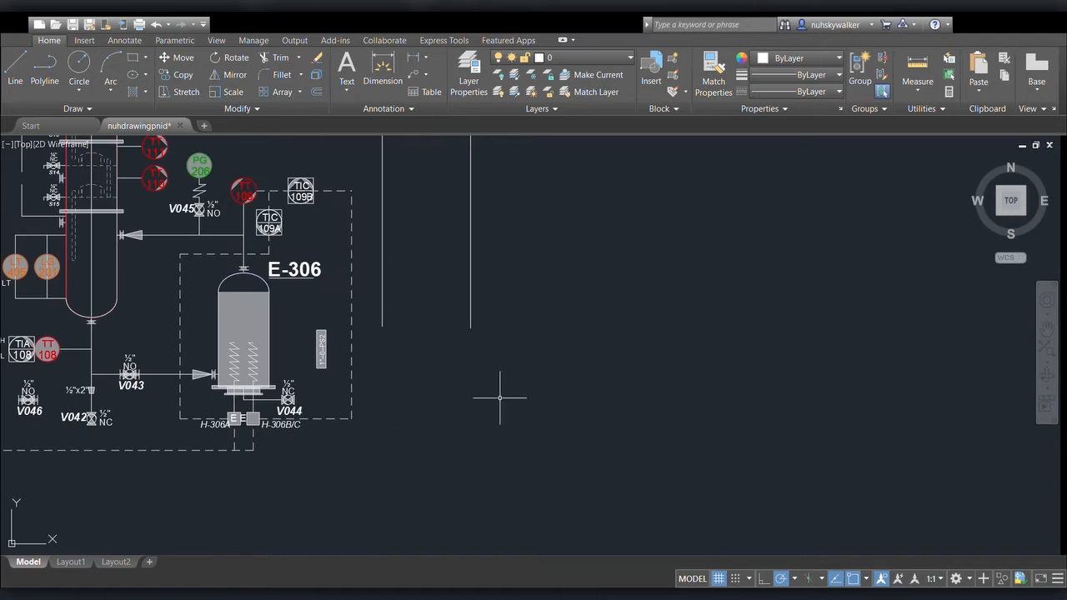
click(14, 73)
click(471, 328)
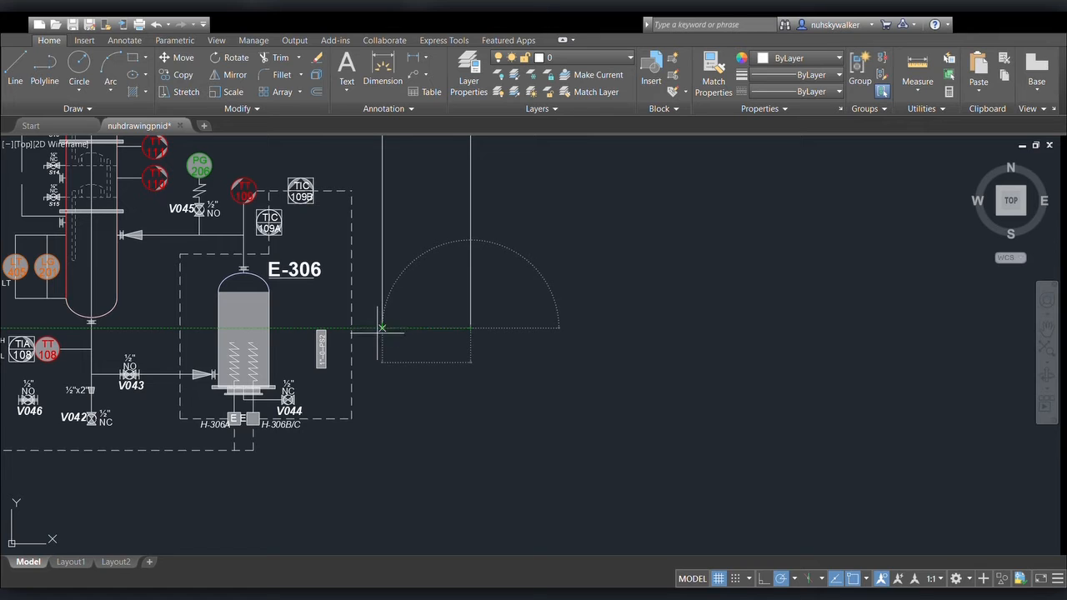
click(382, 327)
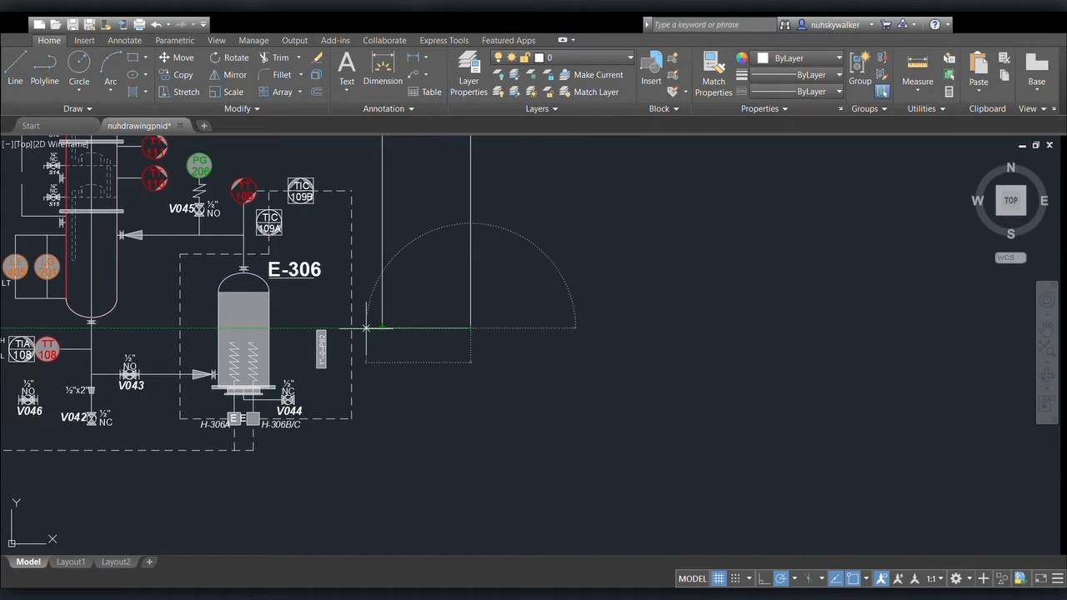
click(366, 328)
key(Escape)
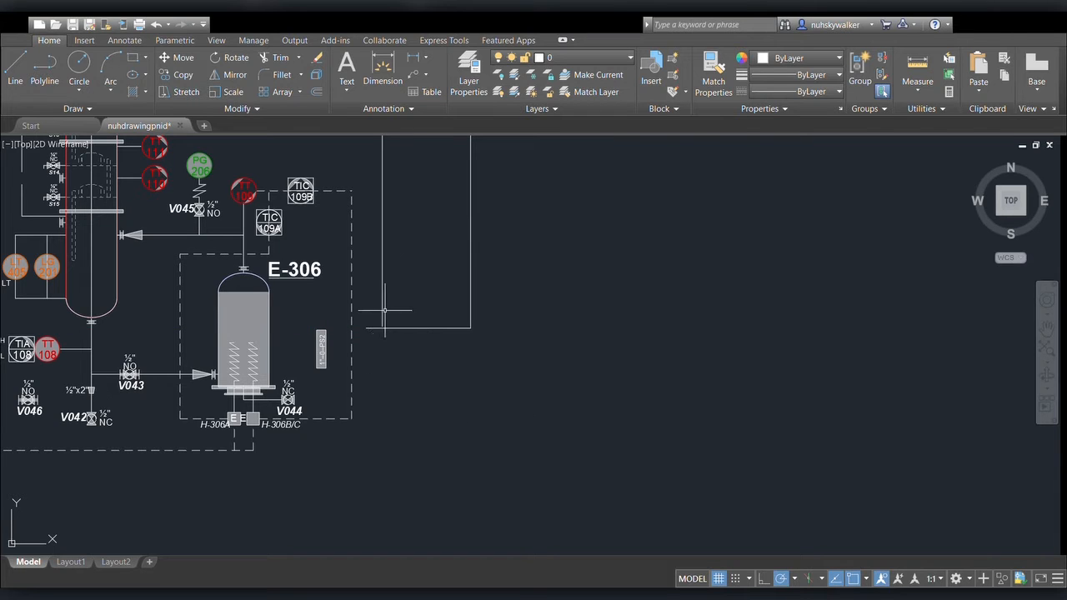
Stretch the left side line's lower end straight down until it crosses the new bottom line
scroll(381, 307, up, 4)
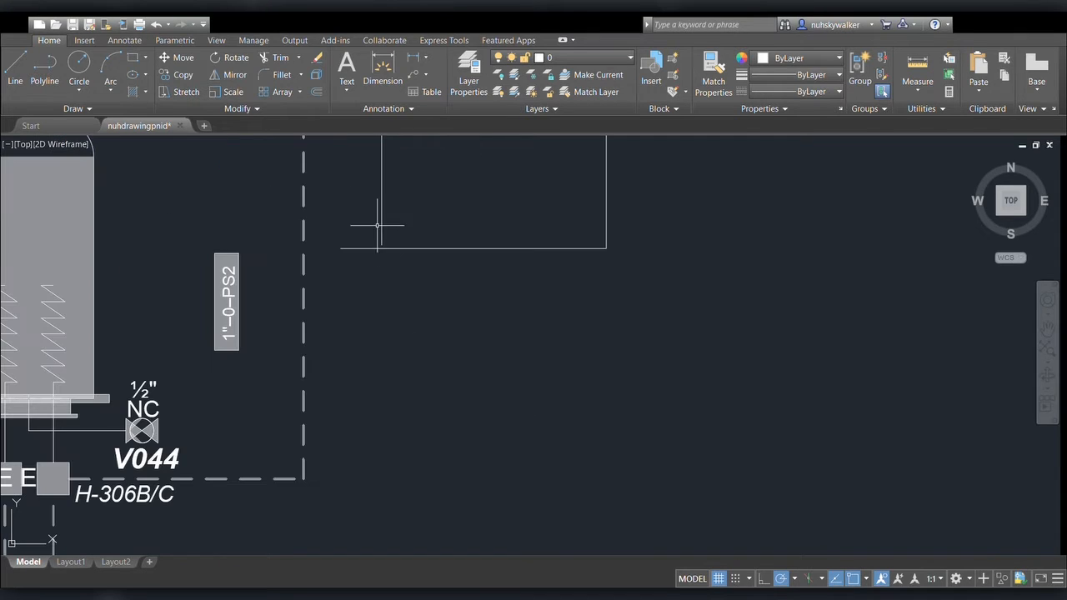
scroll(381, 242, up, 3)
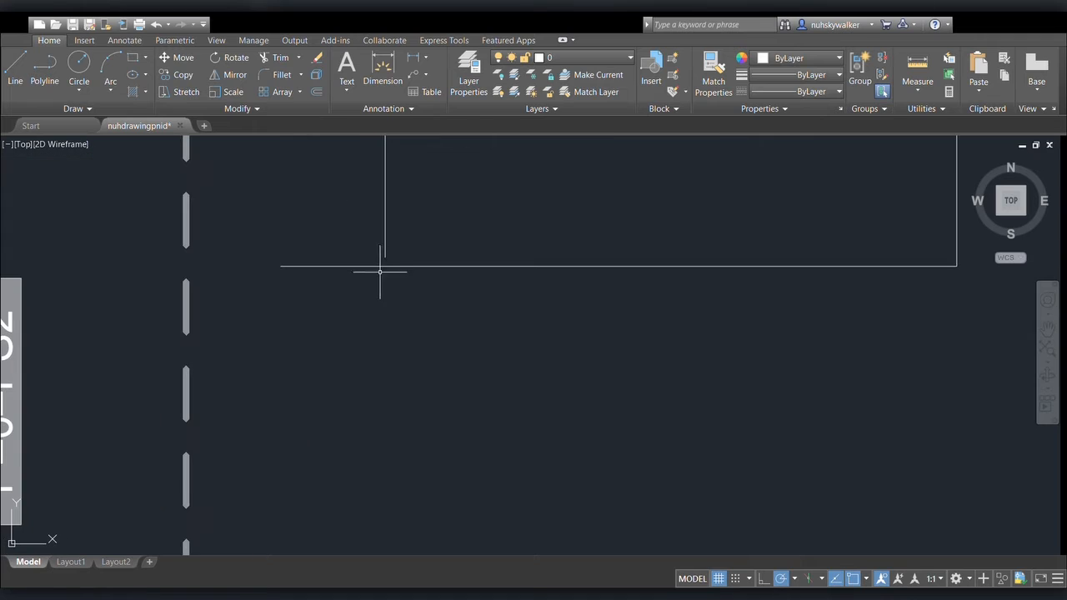
click(385, 257)
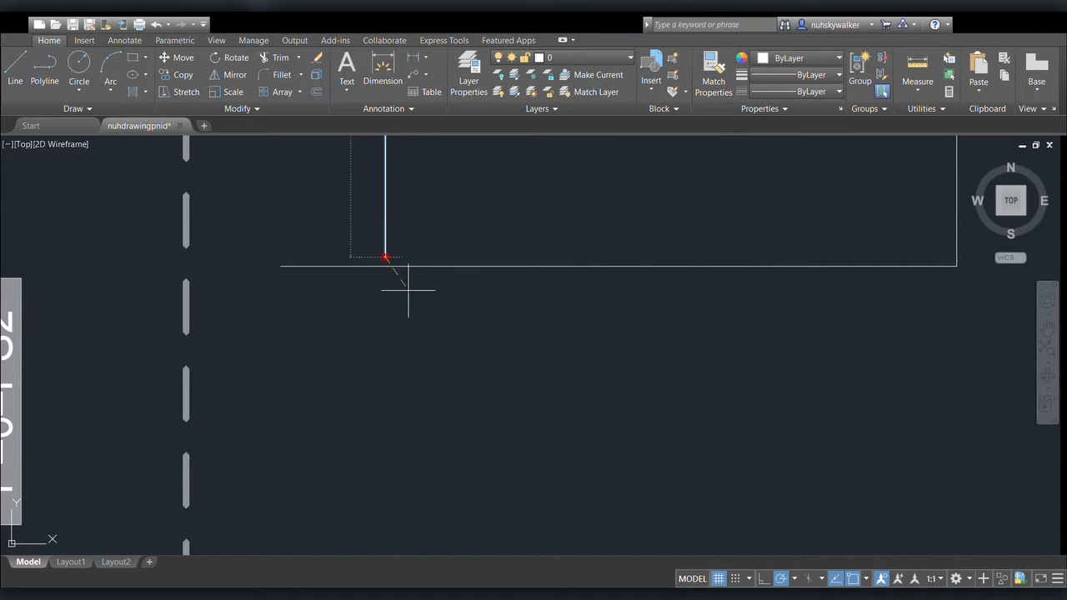
click(385, 338)
key(Escape)
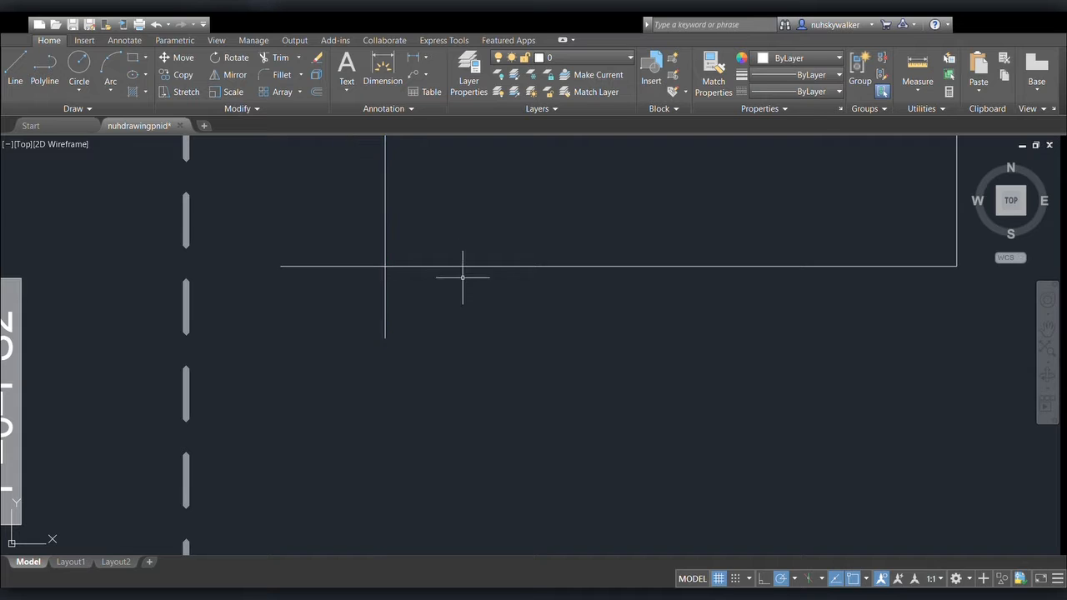
Trim the overhanging ends of the new column's left side line and bottom line where they cross at the lower-left corner
scroll(429, 231, down, 3)
middle_drag(459, 219, 415, 300)
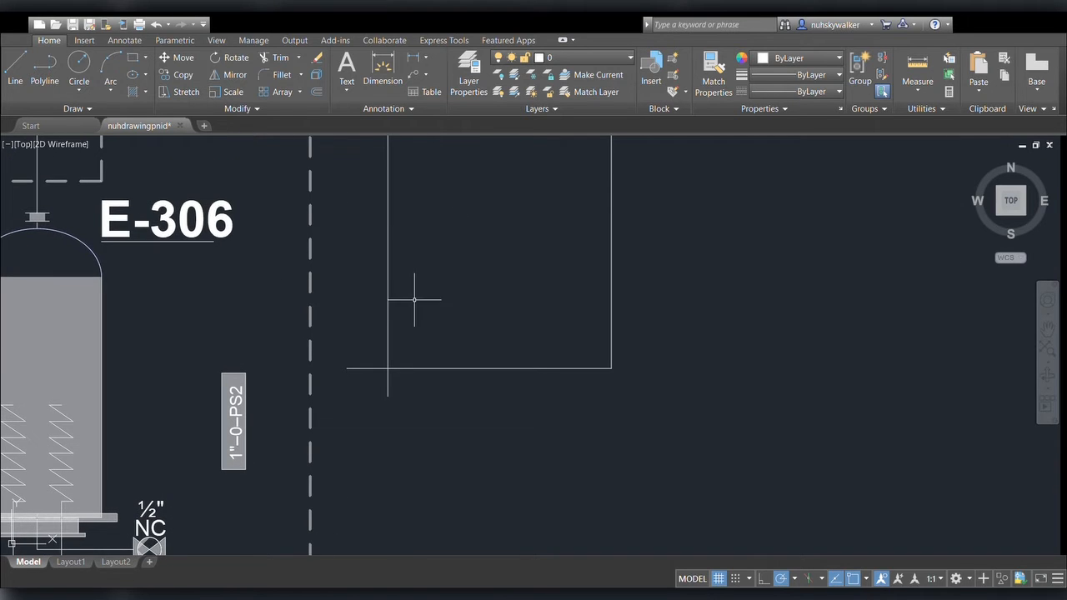
click(368, 369)
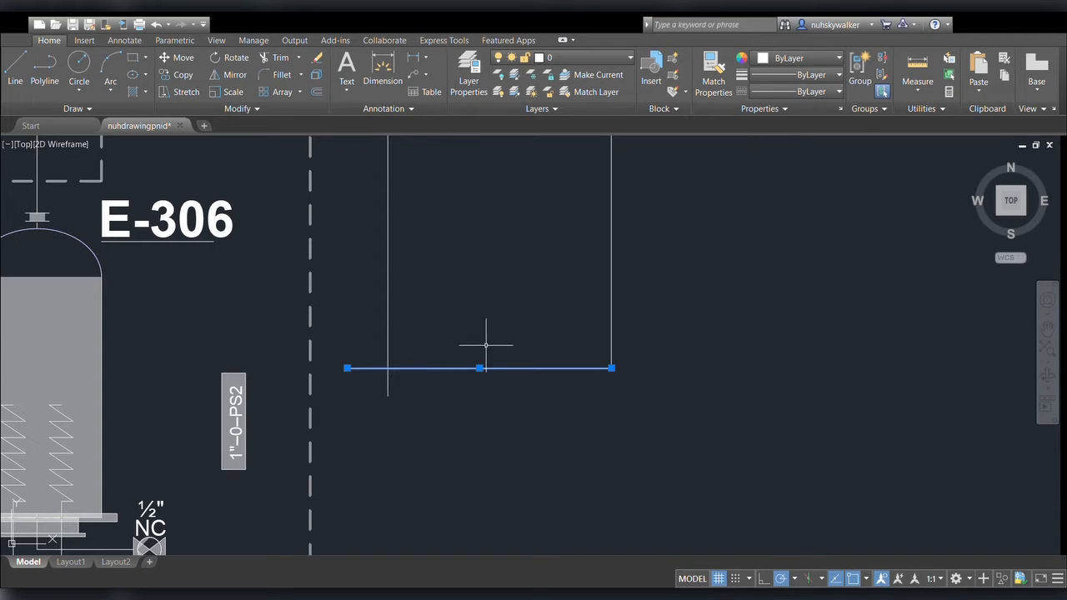
key(Escape)
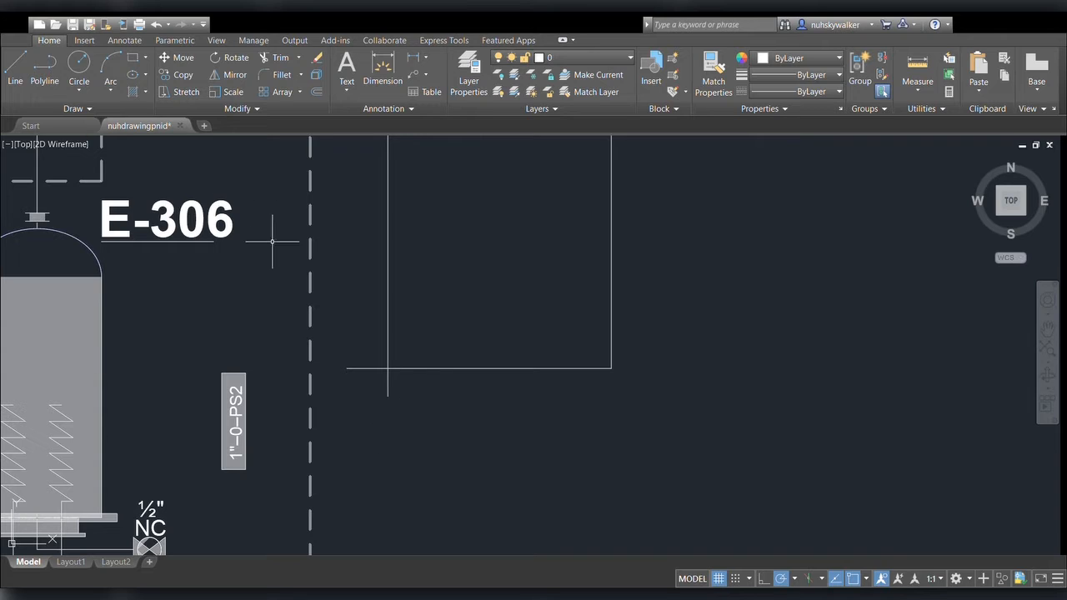
click(281, 57)
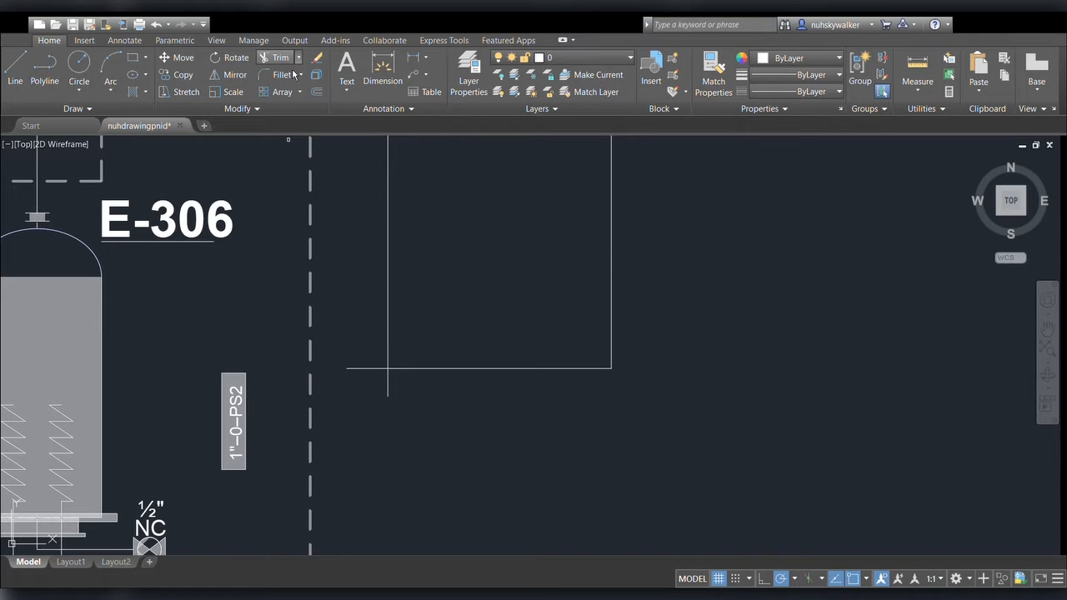
click(386, 357)
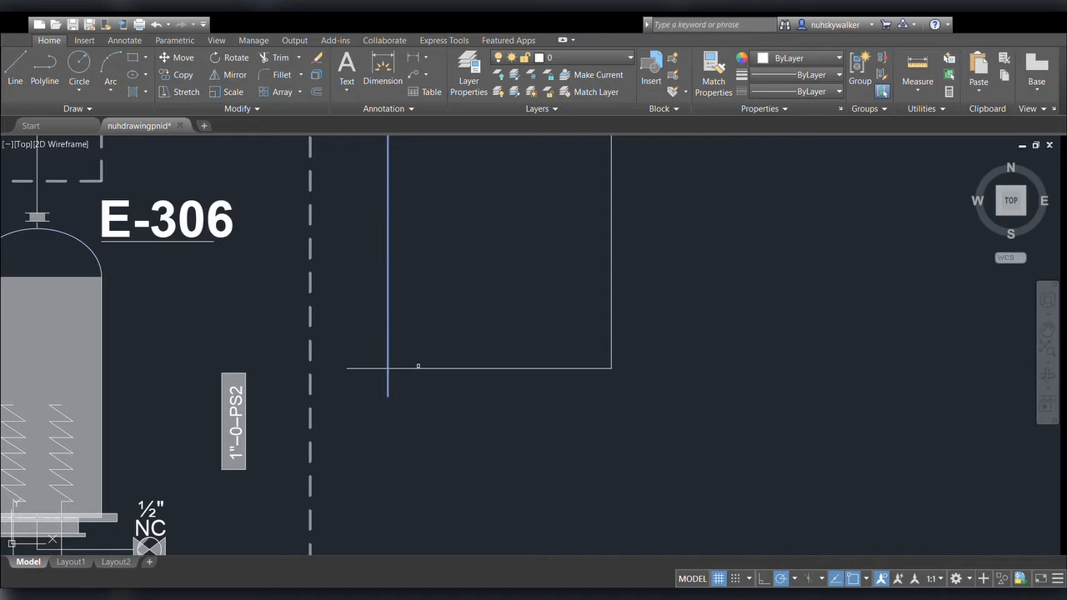
scroll(419, 401, up, 4)
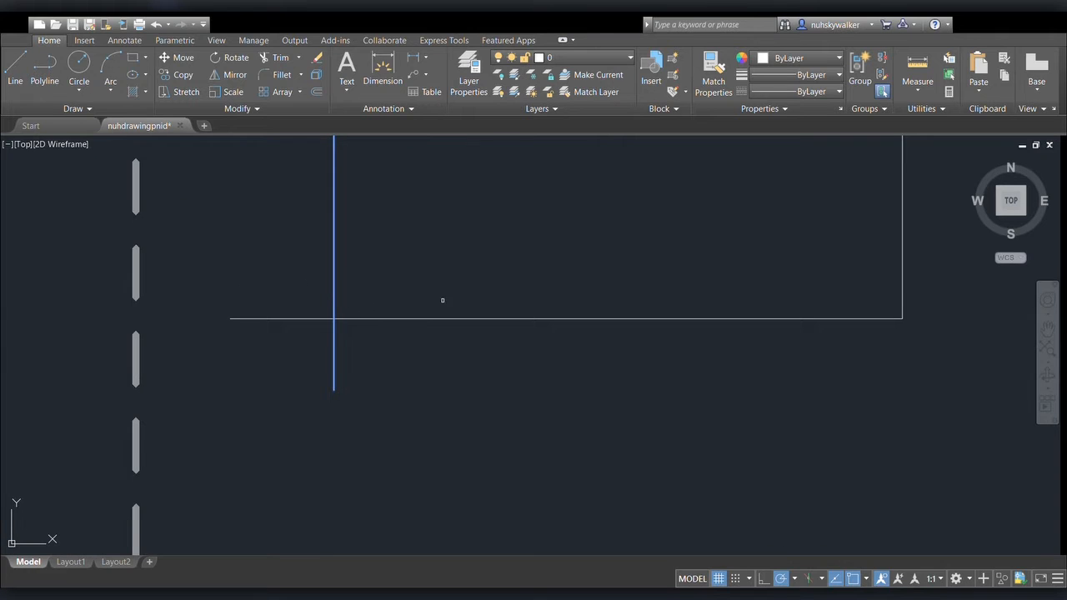
click(430, 319)
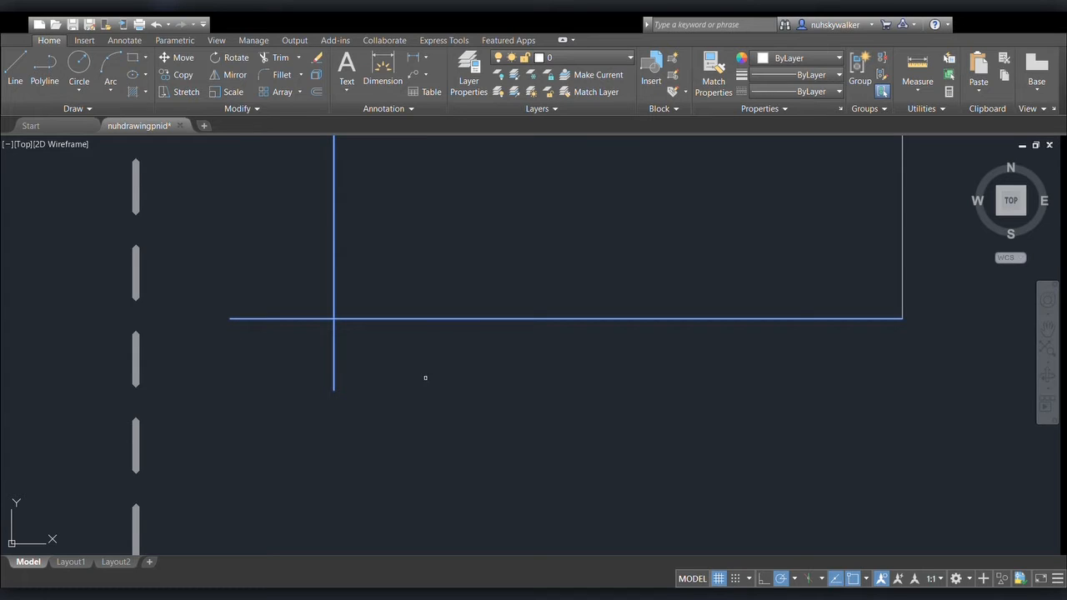
click(336, 357)
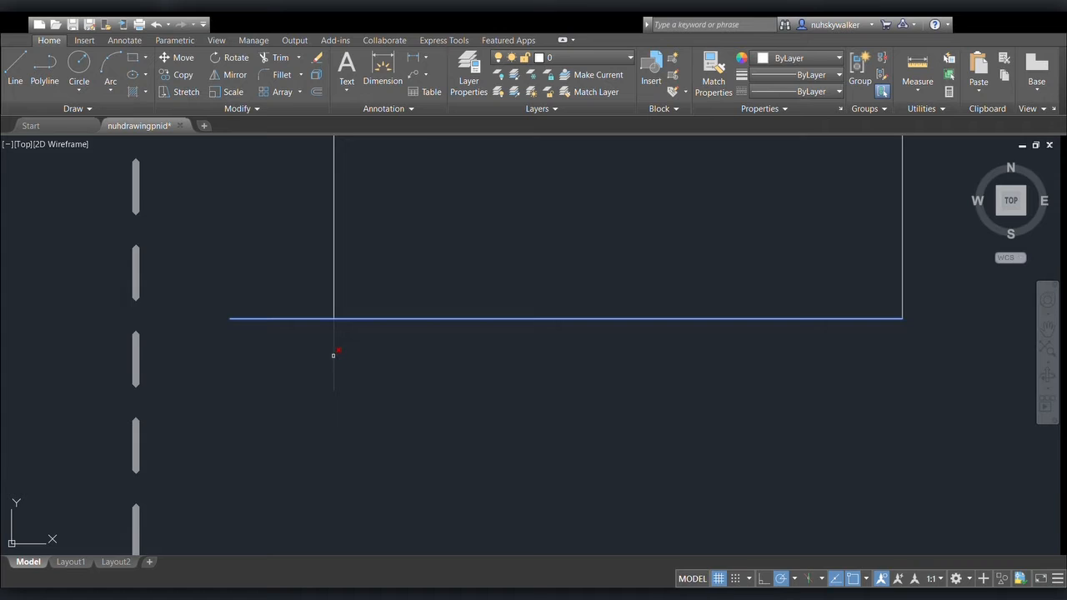
click(334, 359)
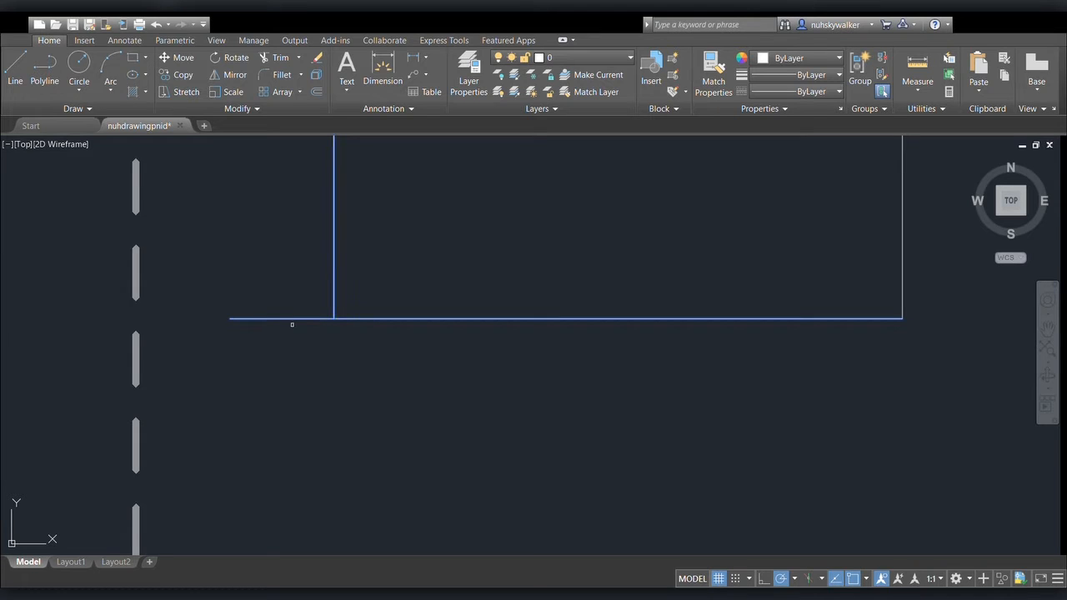
click(293, 319)
Delete the horizontal line beneath the new column's domed top
scroll(459, 358, down, 4)
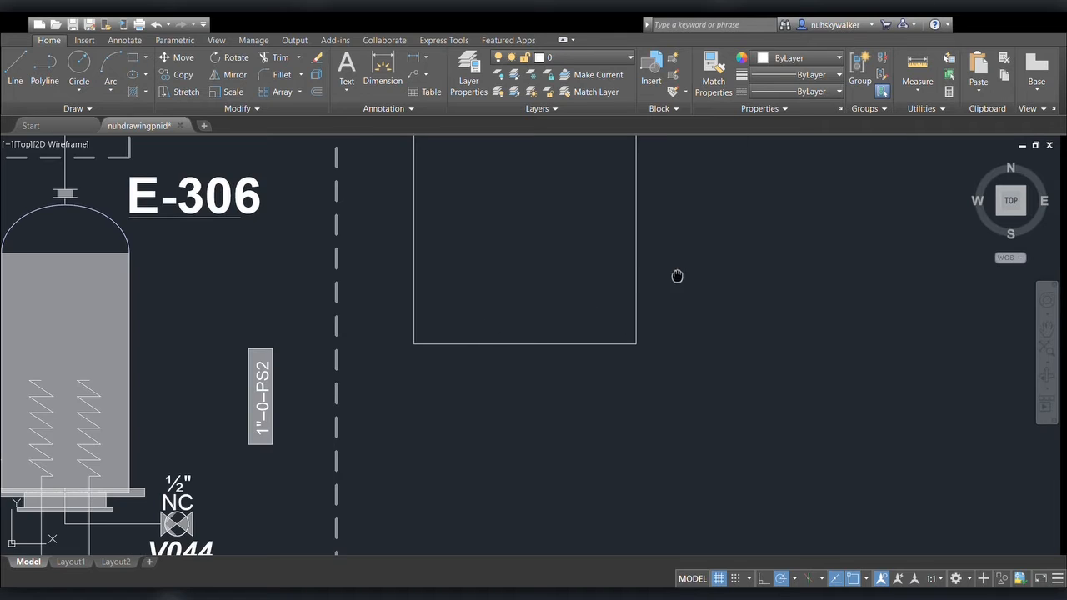
middle_drag(677, 276, 587, 374)
scroll(591, 319, down, 4)
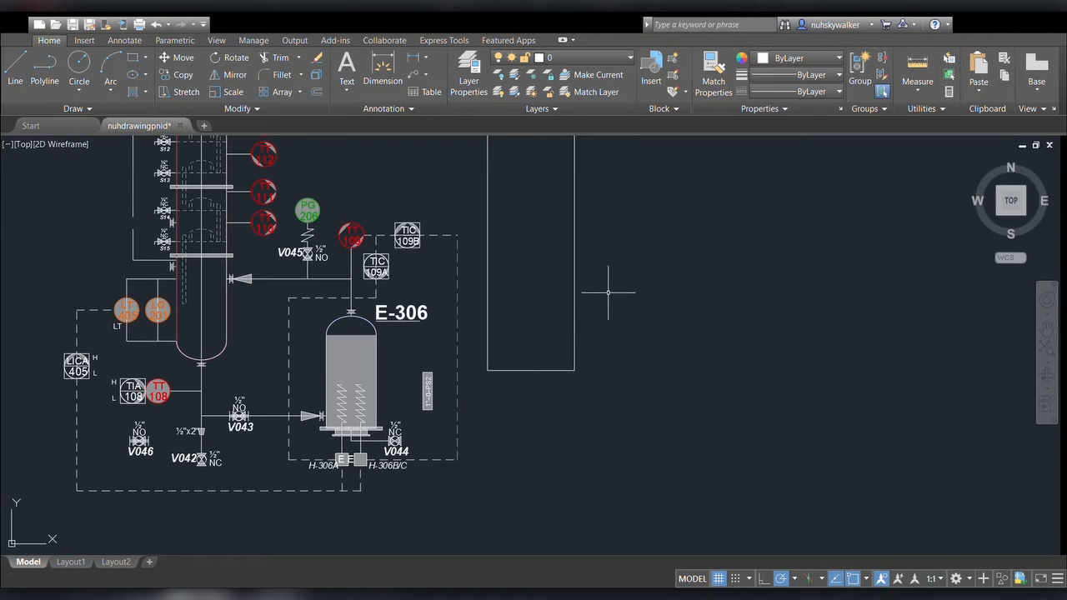
middle_drag(602, 306, 542, 469)
middle_drag(570, 298, 551, 442)
scroll(556, 374, down, 5)
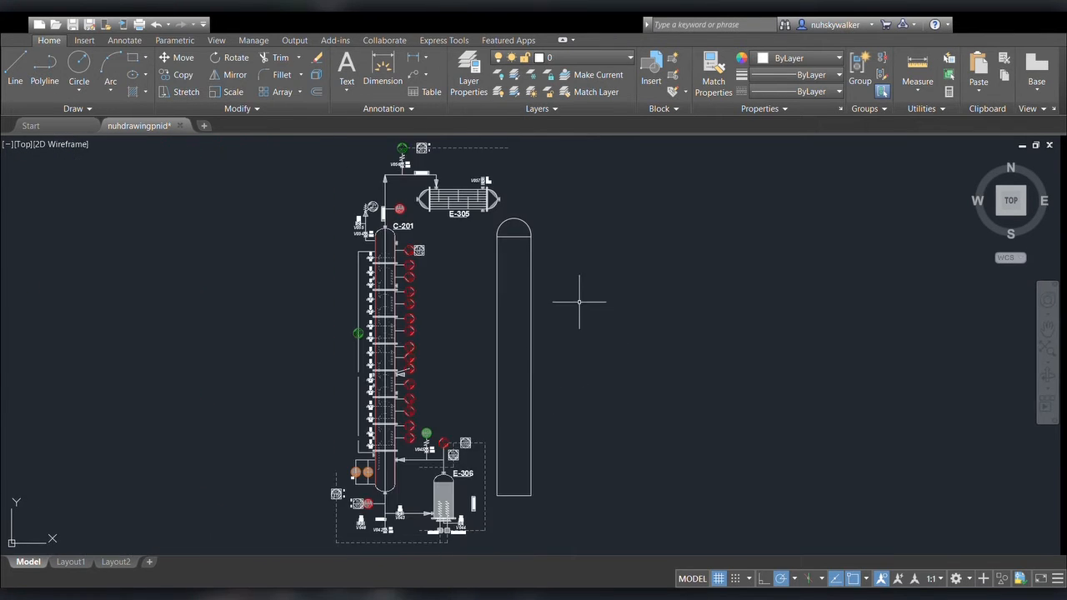
scroll(579, 302, up, 4)
scroll(581, 300, down, 4)
scroll(571, 291, up, 3)
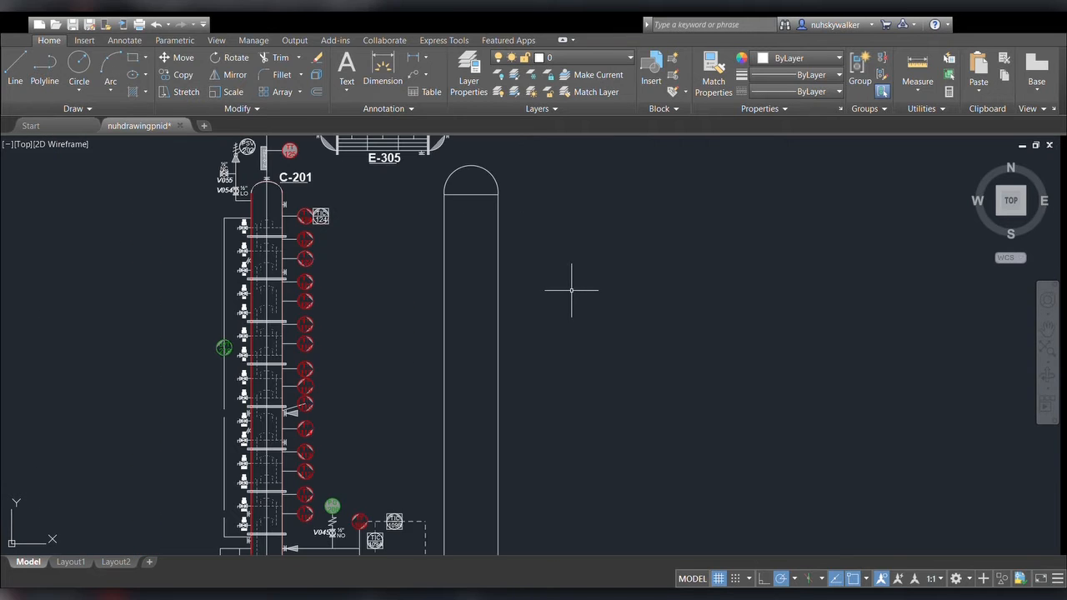
middle_drag(540, 256, 513, 366)
scroll(477, 340, up, 6)
scroll(364, 301, down, 4)
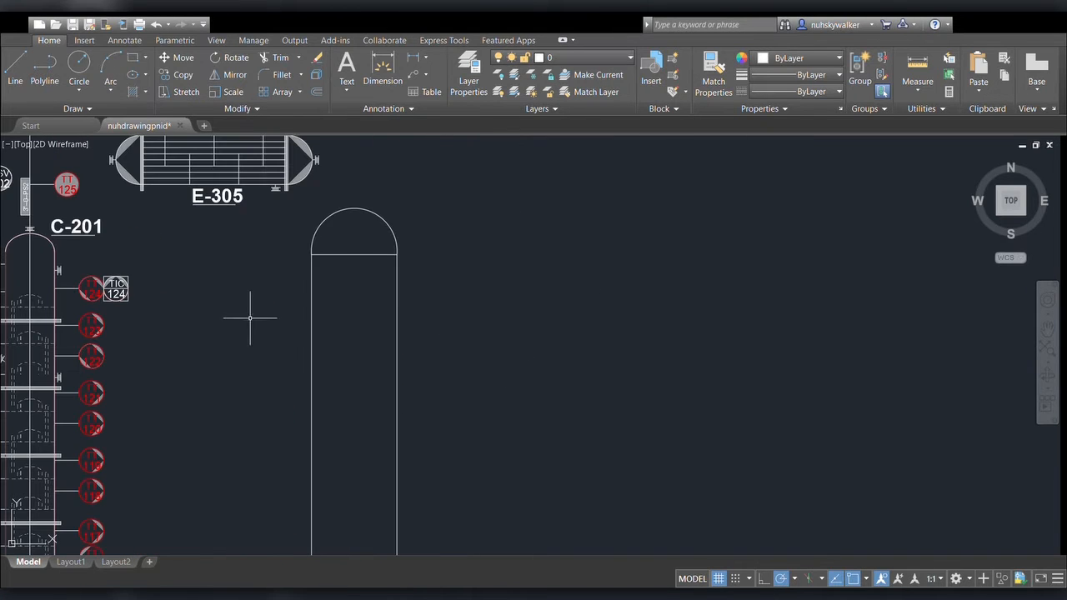
click(352, 255)
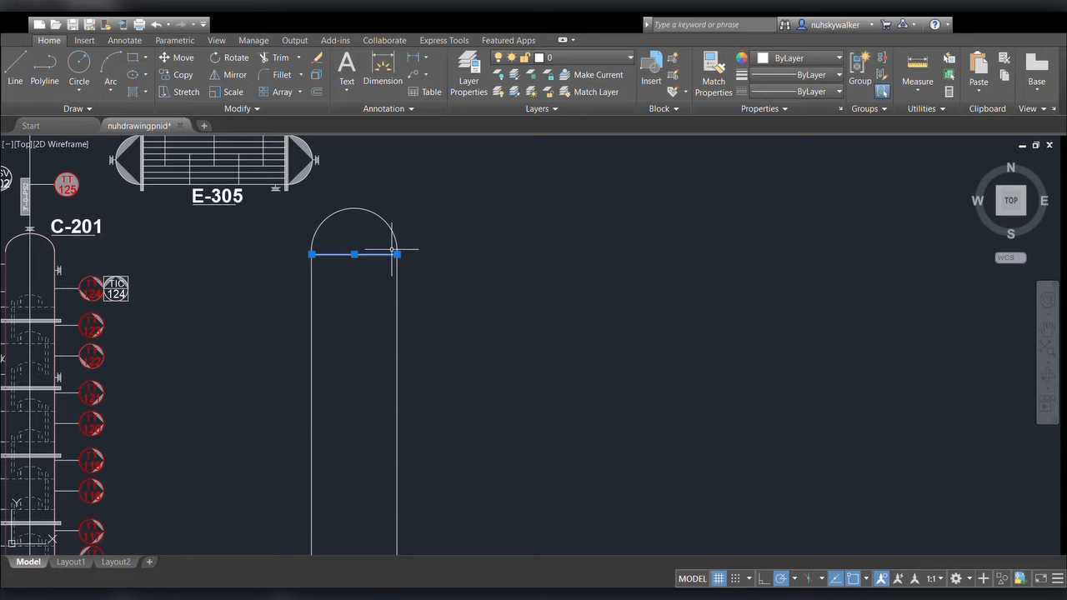
key(Delete)
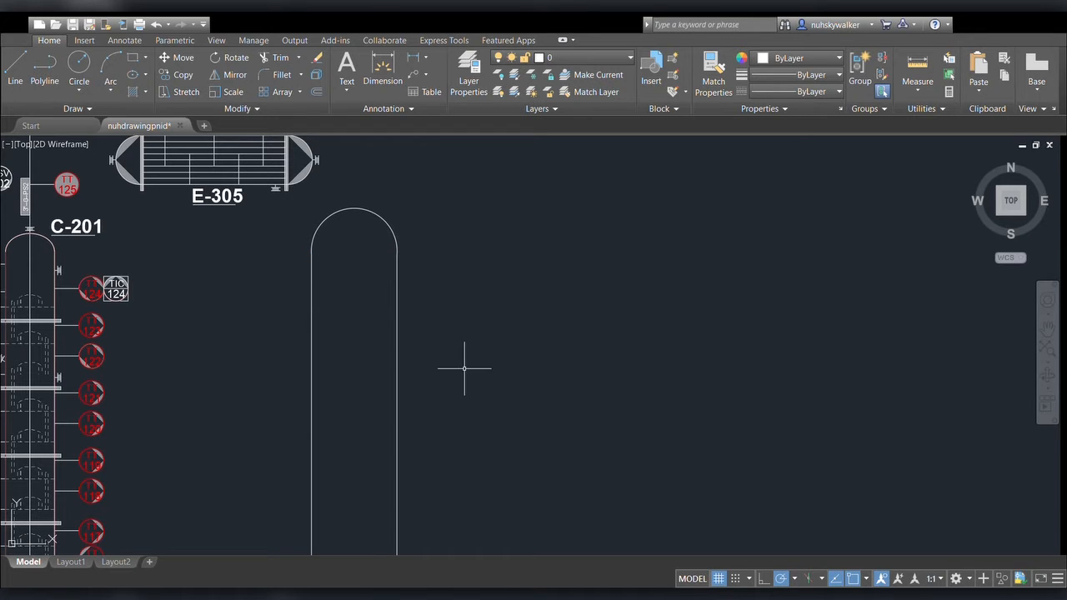
Draw a three-point arc from the new column's bottom-left corner, bulging downward below the bottom line's midpoint, to its bottom-right corner
mouse_move(464, 369)
middle_down()
mouse_move(499, 242)
mouse_move(524, 276)
middle_up()
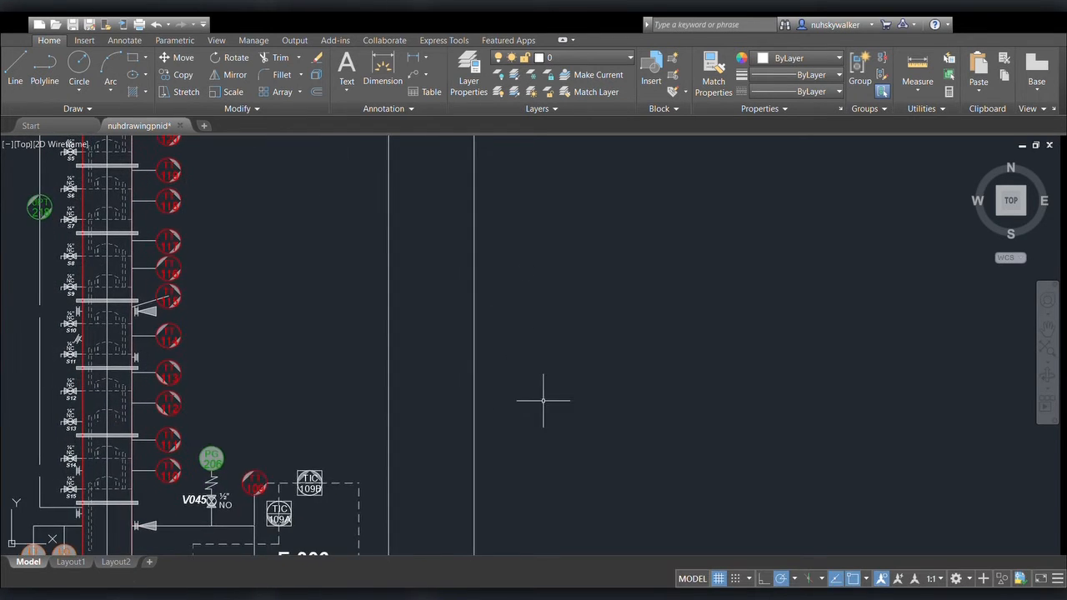
middle_drag(543, 398, 526, 250)
scroll(496, 437, up, 2)
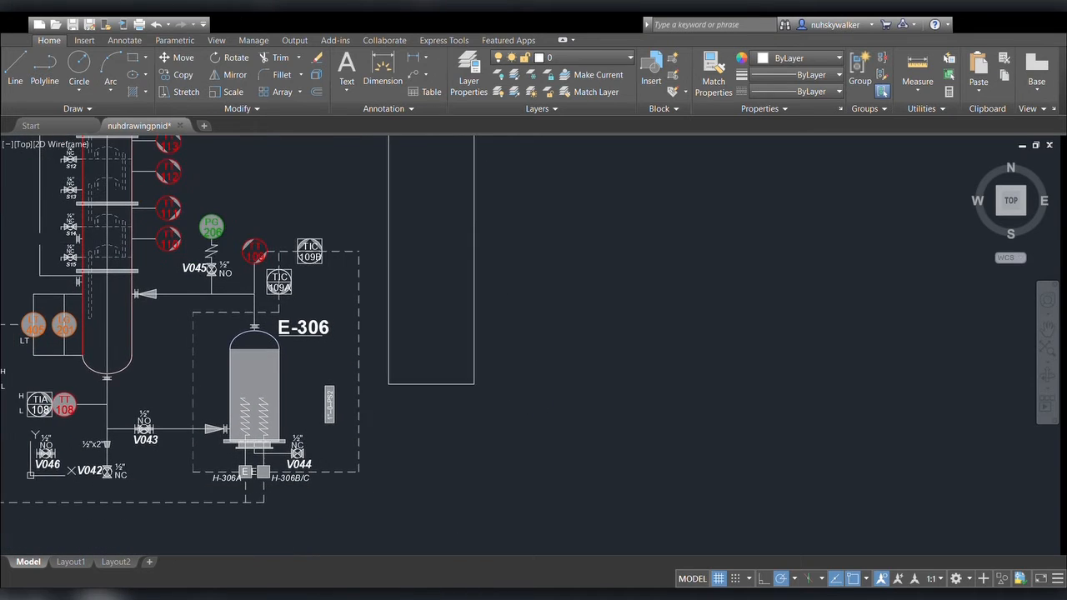
scroll(434, 414, up, 2)
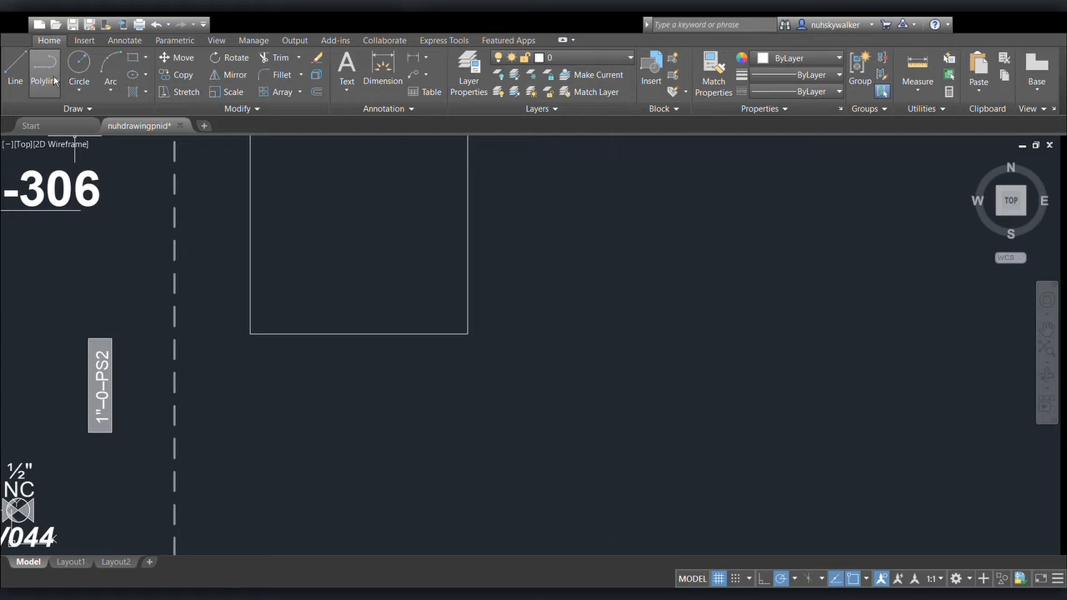
click(111, 59)
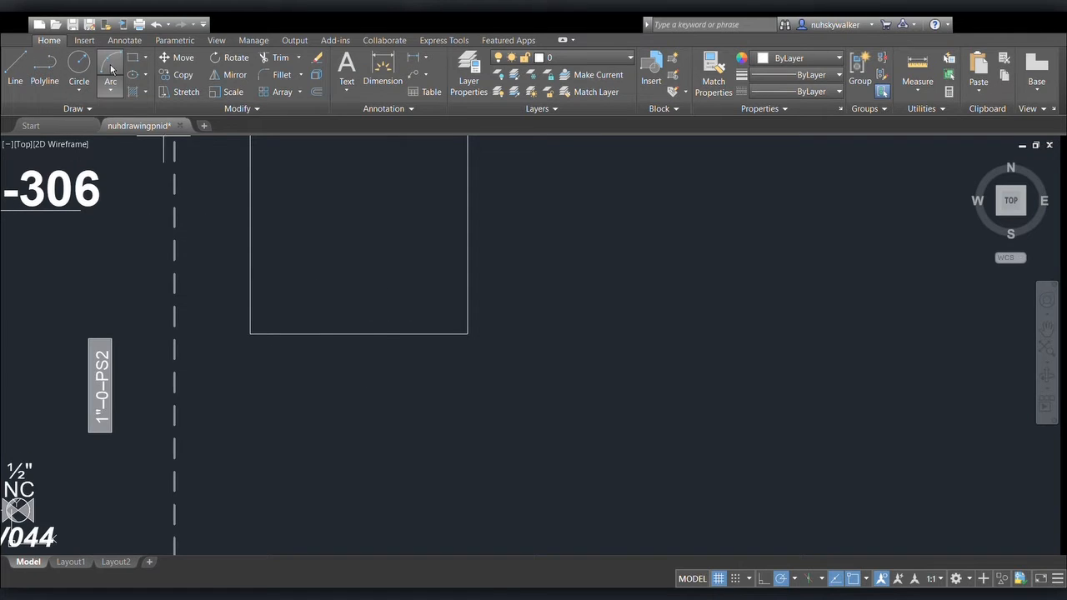
click(250, 333)
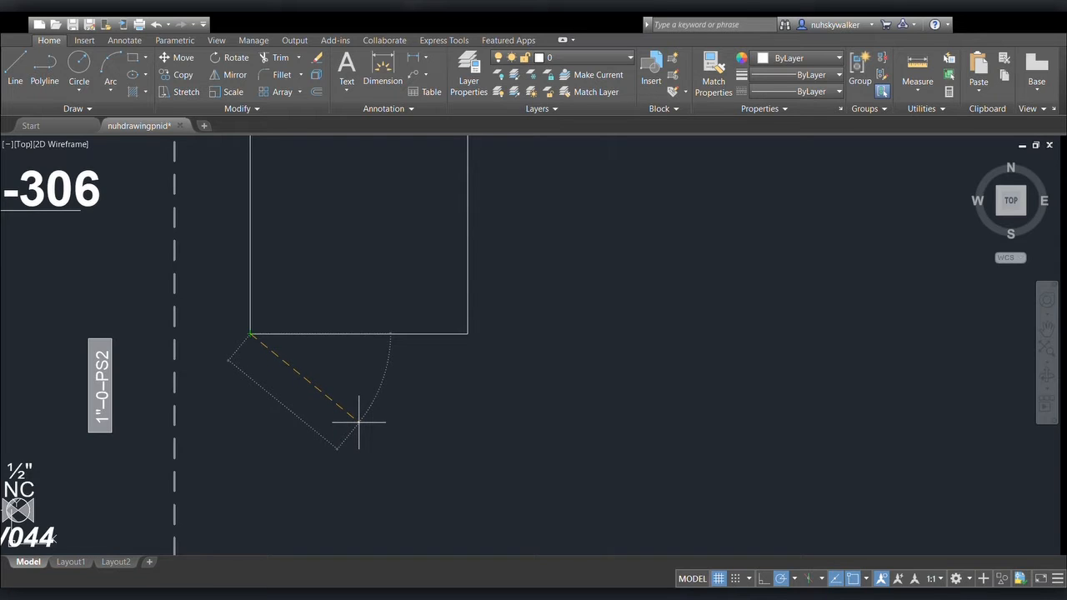
click(359, 421)
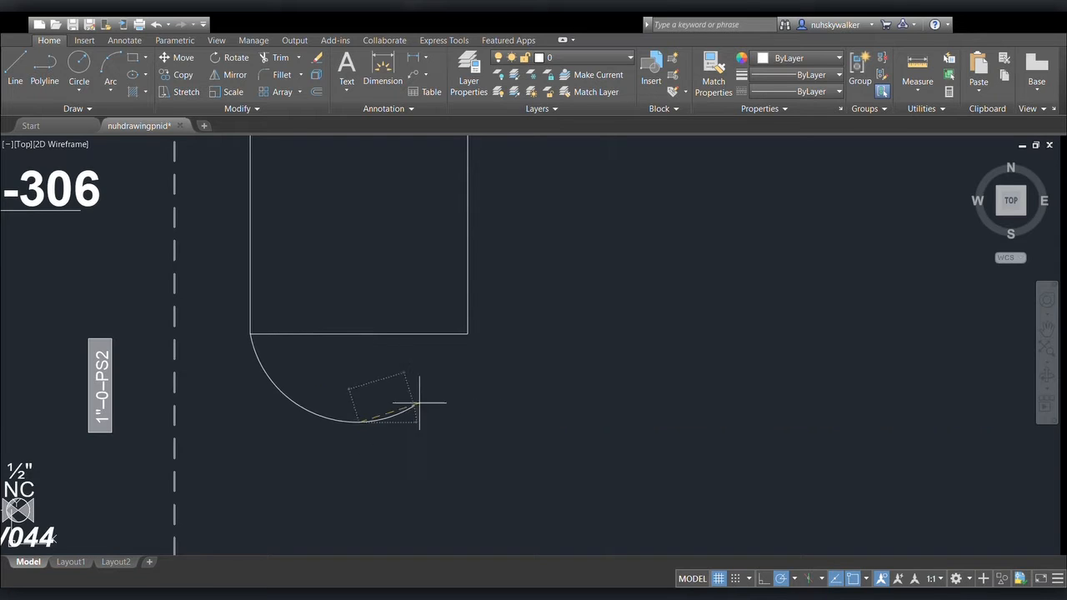
click(468, 334)
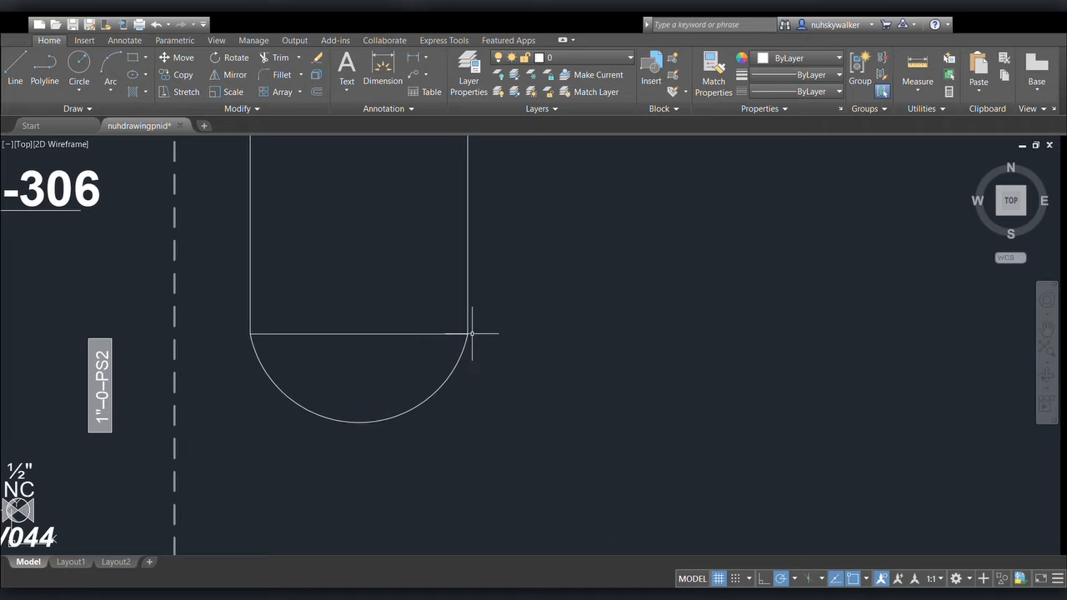
Delete the straight bottom line above the new column's rounded lower end
scroll(417, 303, down, 2)
click(414, 321)
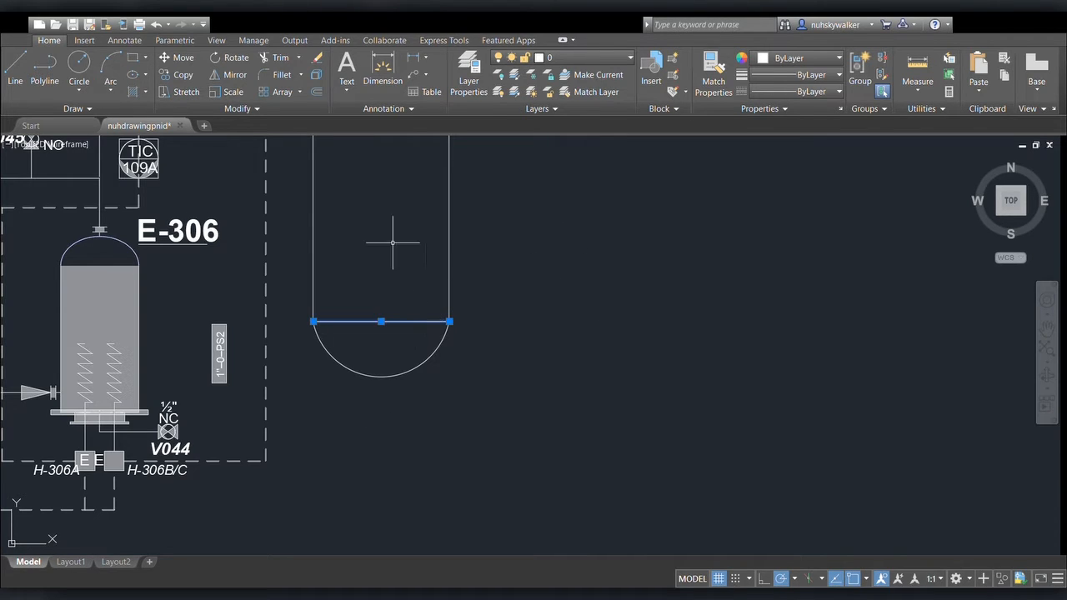
key(Delete)
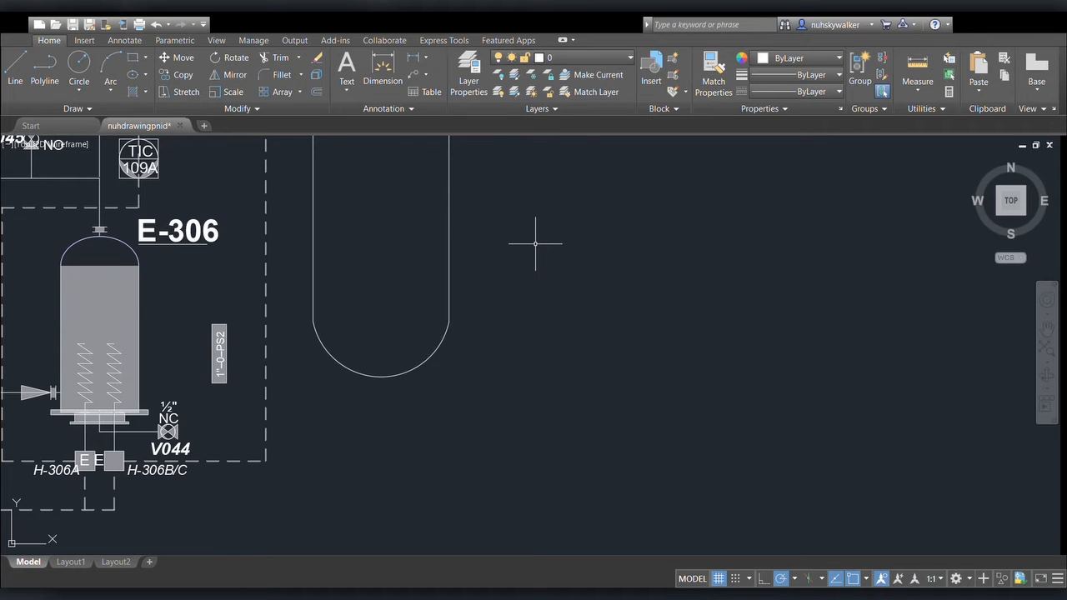
Change the color of the new column's left side line to Red, matching C-201, and clear the selection
scroll(536, 243, down, 4)
scroll(543, 221, up, 3)
middle_drag(524, 226, 466, 424)
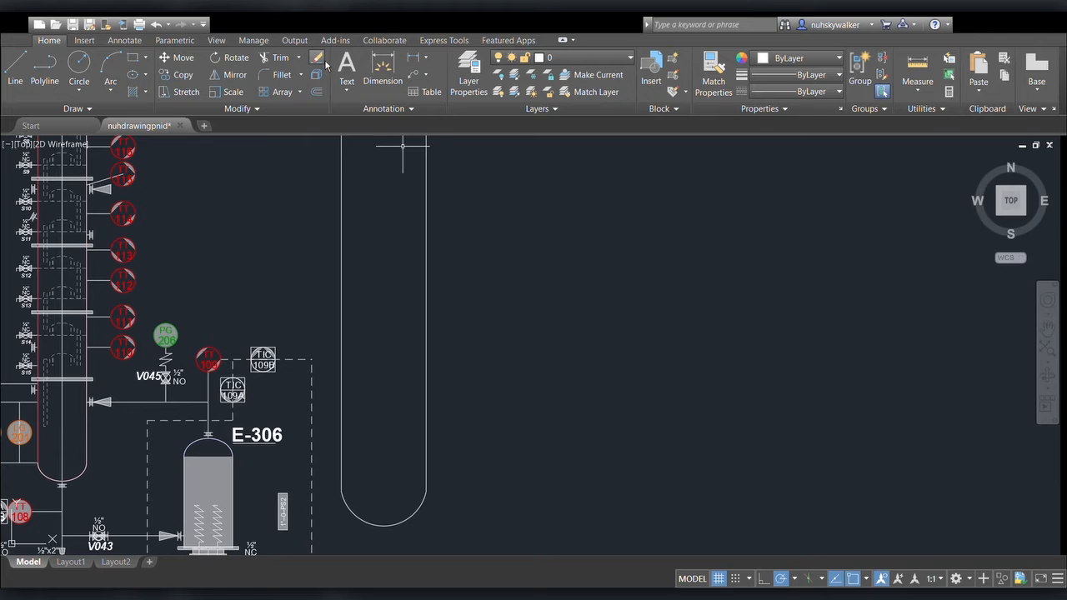
middle_drag(502, 309, 502, 466)
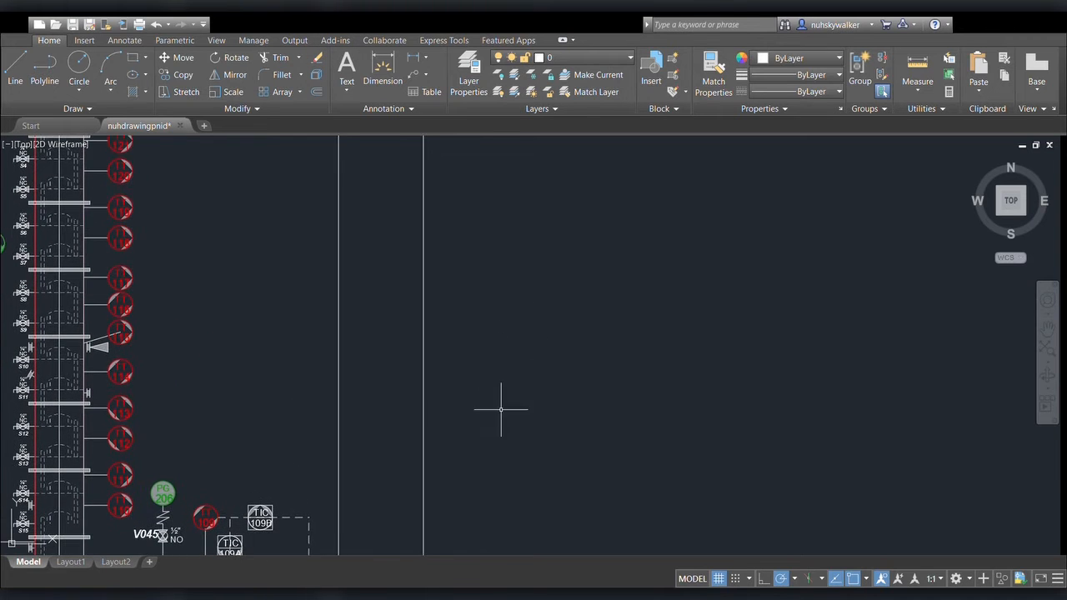
middle_drag(320, 264, 373, 307)
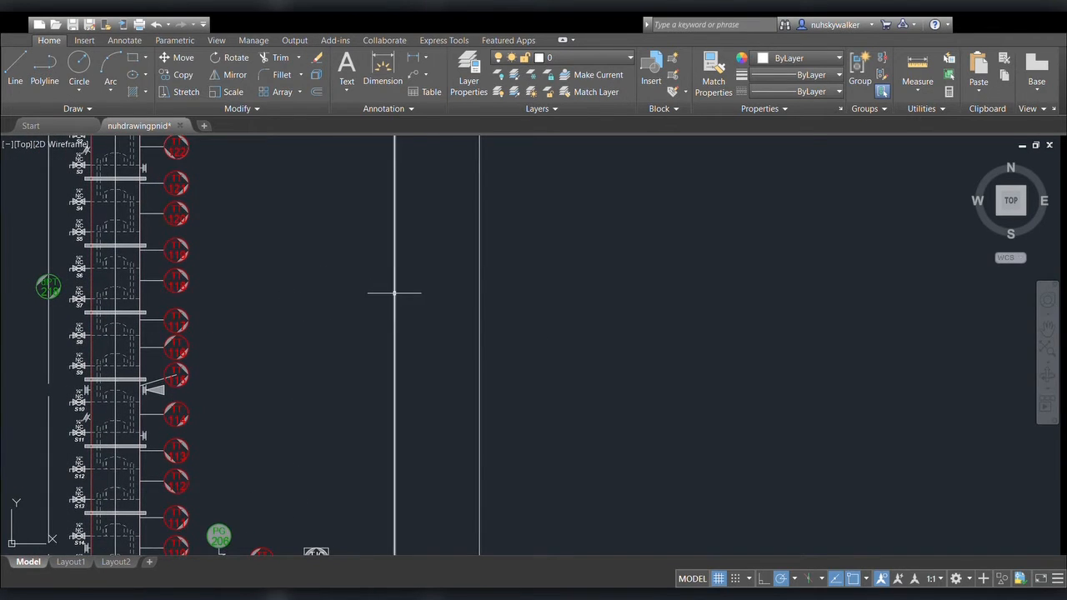
click(395, 294)
scroll(453, 307, down, 4)
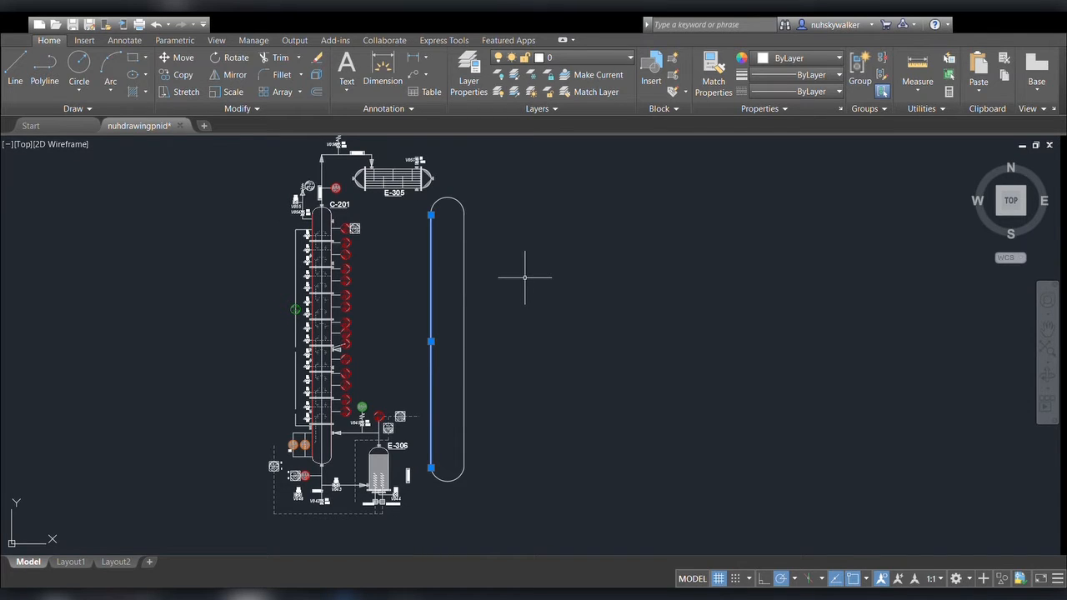
scroll(476, 286, up, 2)
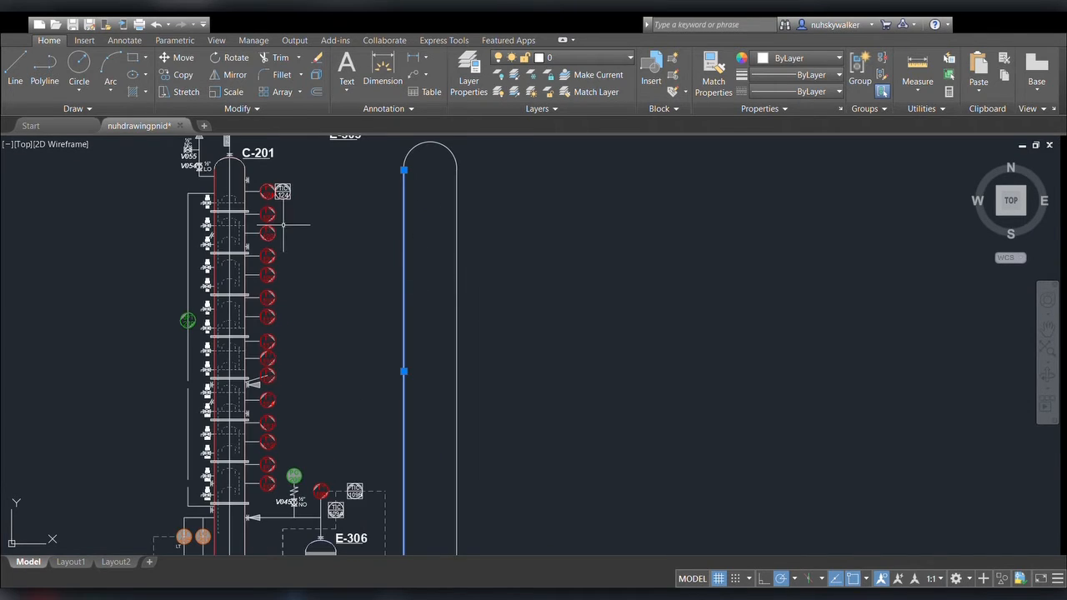
scroll(413, 257, up, 2)
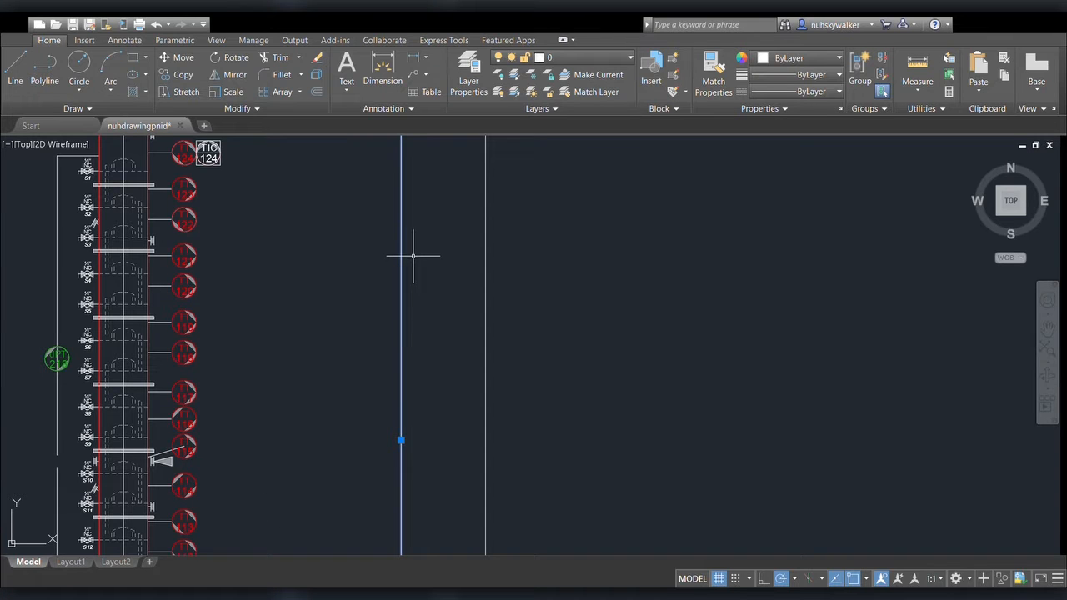
middle_drag(458, 209, 402, 384)
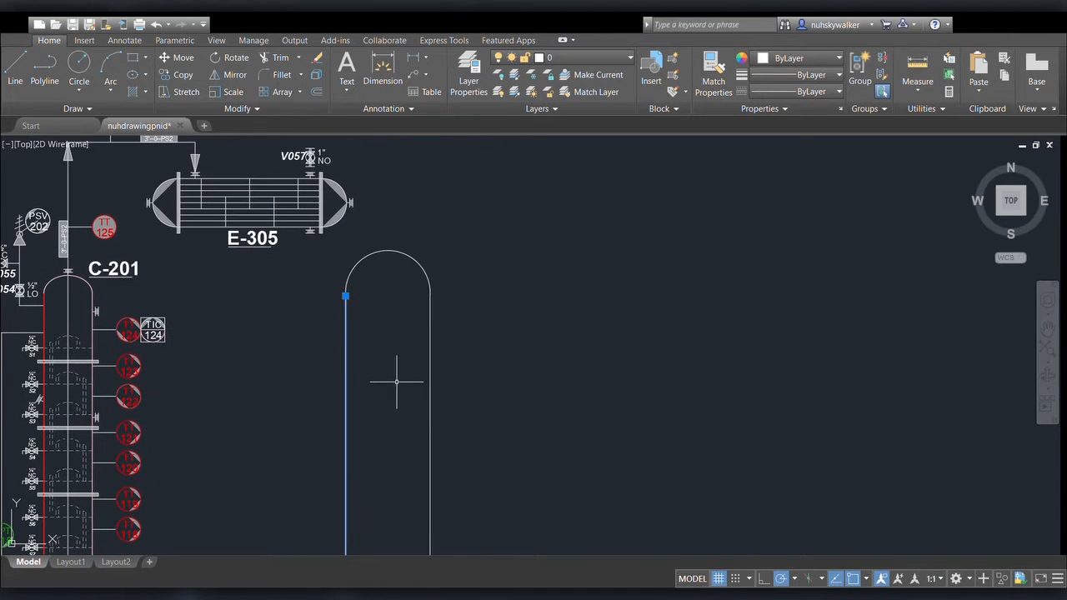
middle_drag(489, 338, 507, 275)
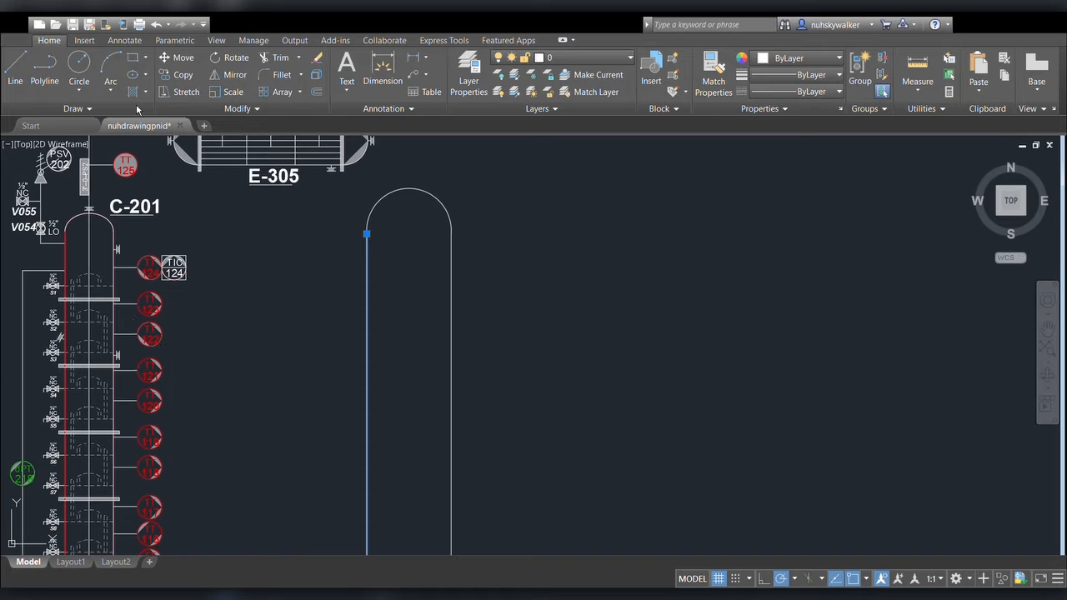
key(Escape)
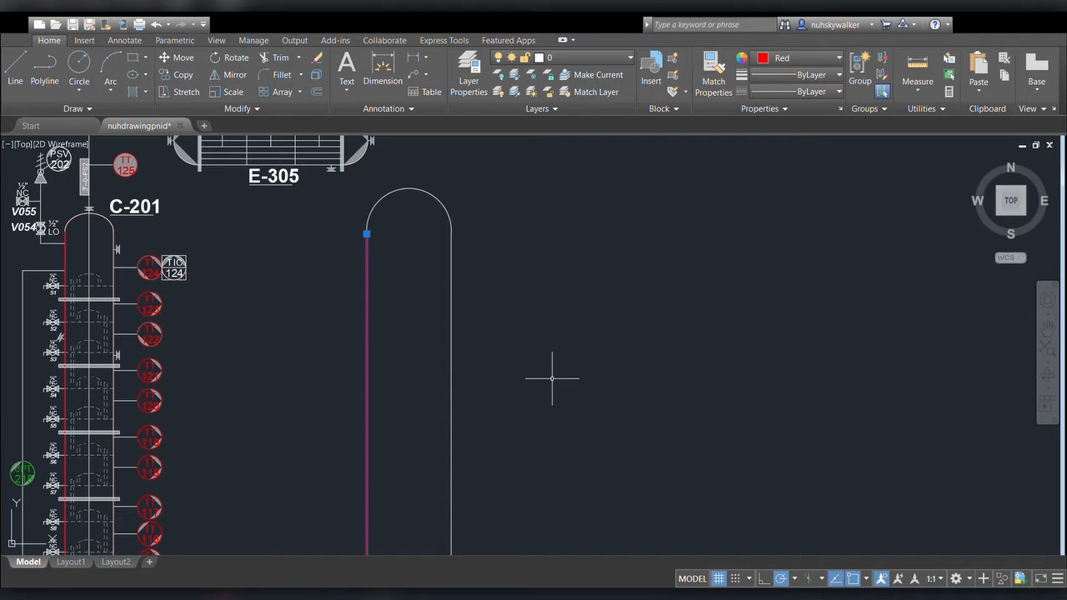
key(Escape)
scroll(543, 359, down, 3)
scroll(495, 359, up, 2)
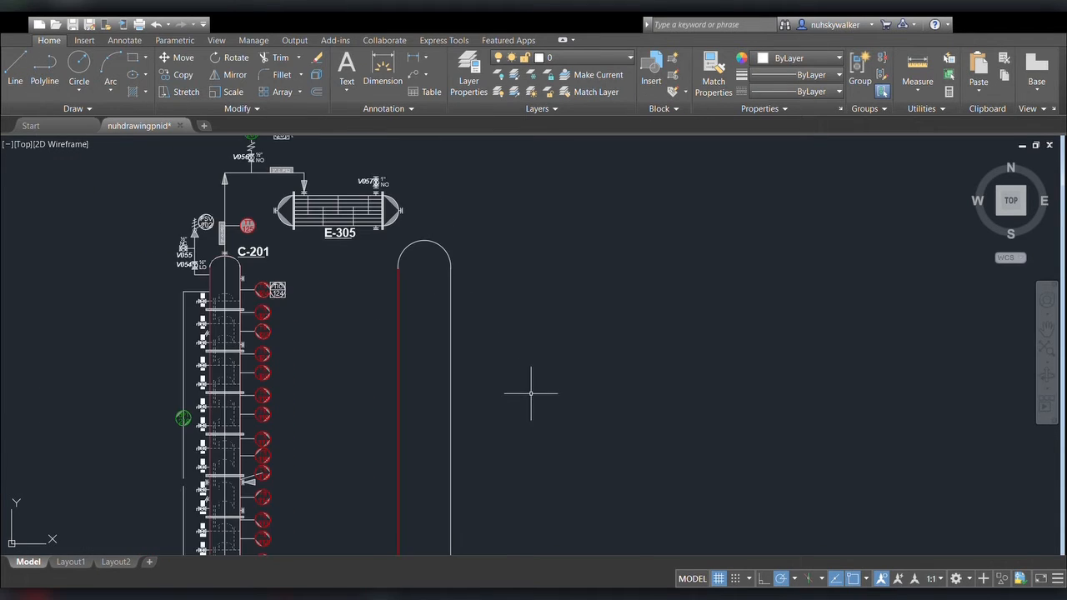
Draw a horizontal line across the new column's upper part, extending slightly beyond both side lines, like the plates on C-201
mouse_move(528, 389)
middle_down()
mouse_move(566, 293)
mouse_move(567, 353)
mouse_move(598, 284)
middle_up()
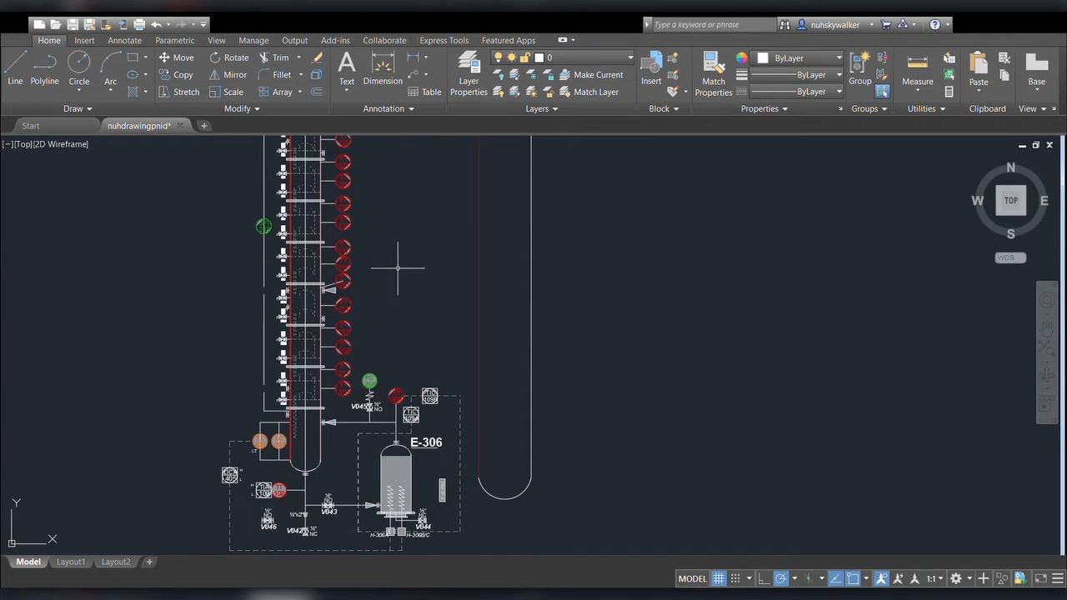
middle_drag(398, 265, 358, 410)
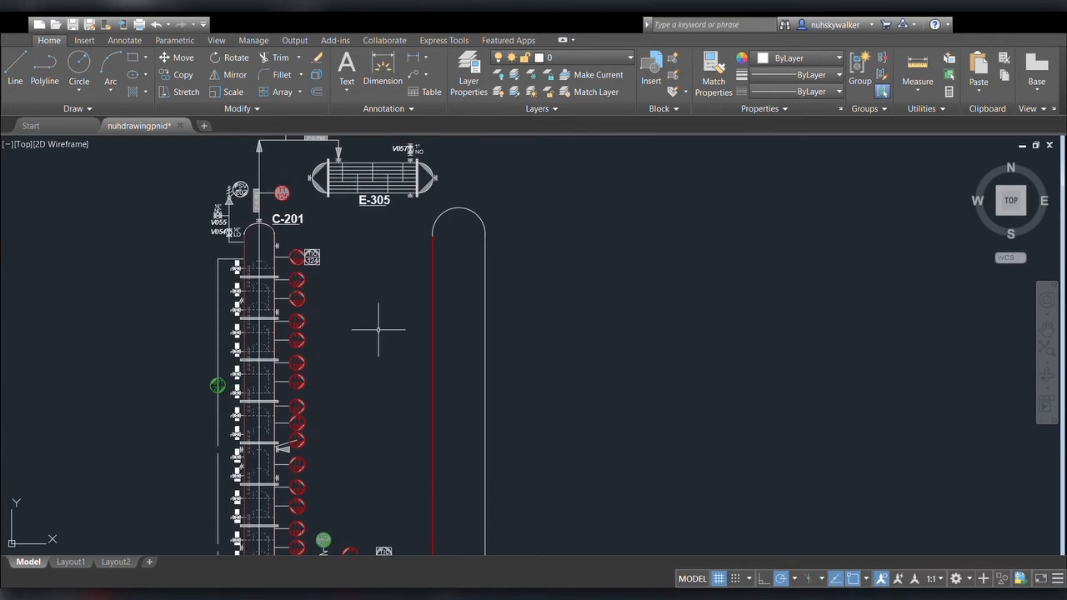
middle_drag(369, 352, 375, 250)
scroll(381, 257, up, 2)
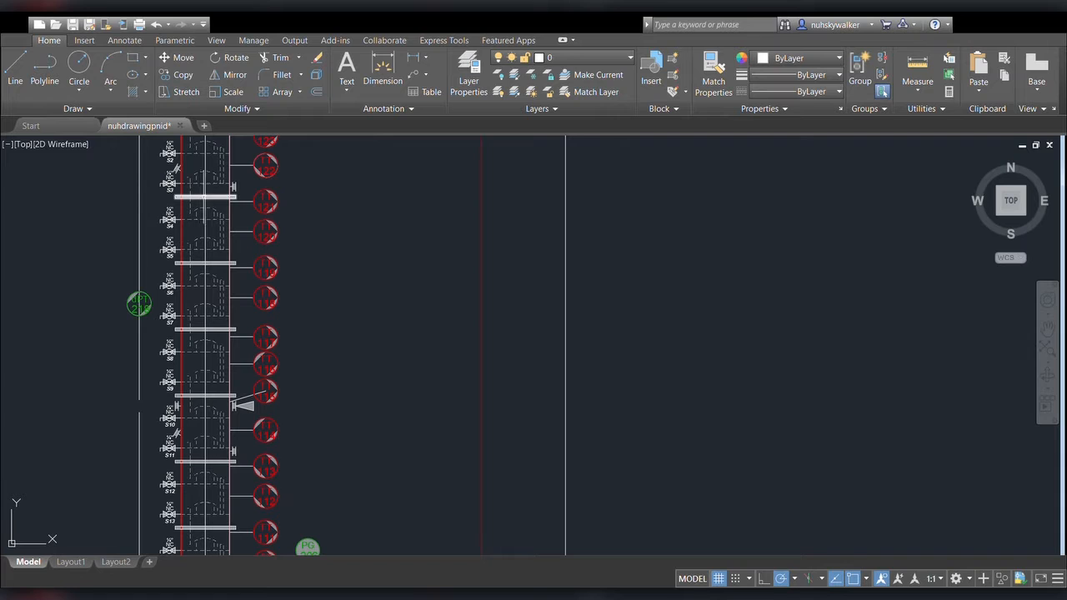
click(15, 71)
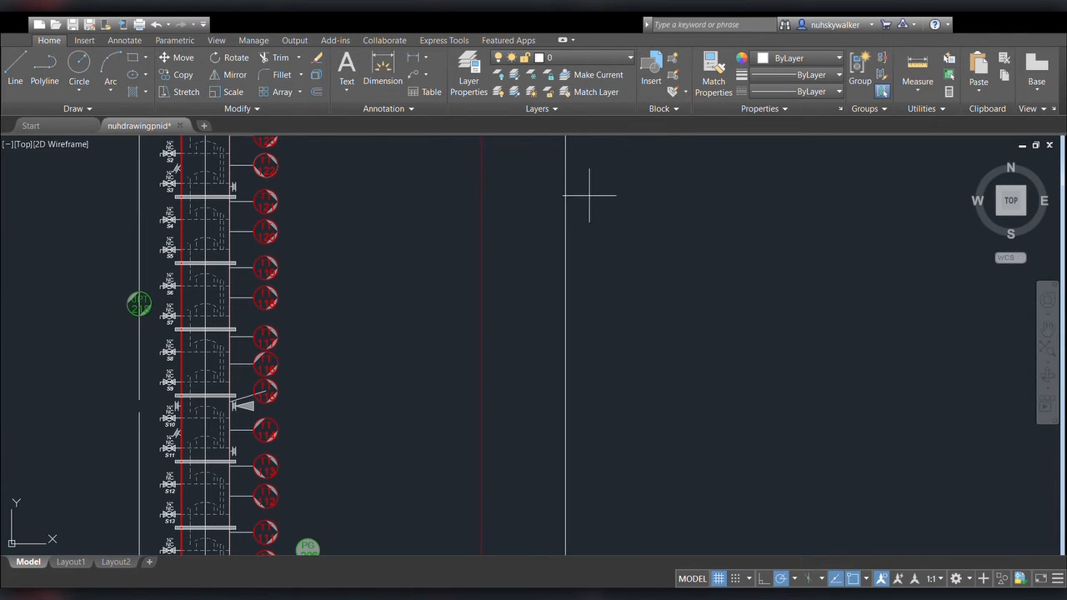
middle_drag(589, 196, 491, 364)
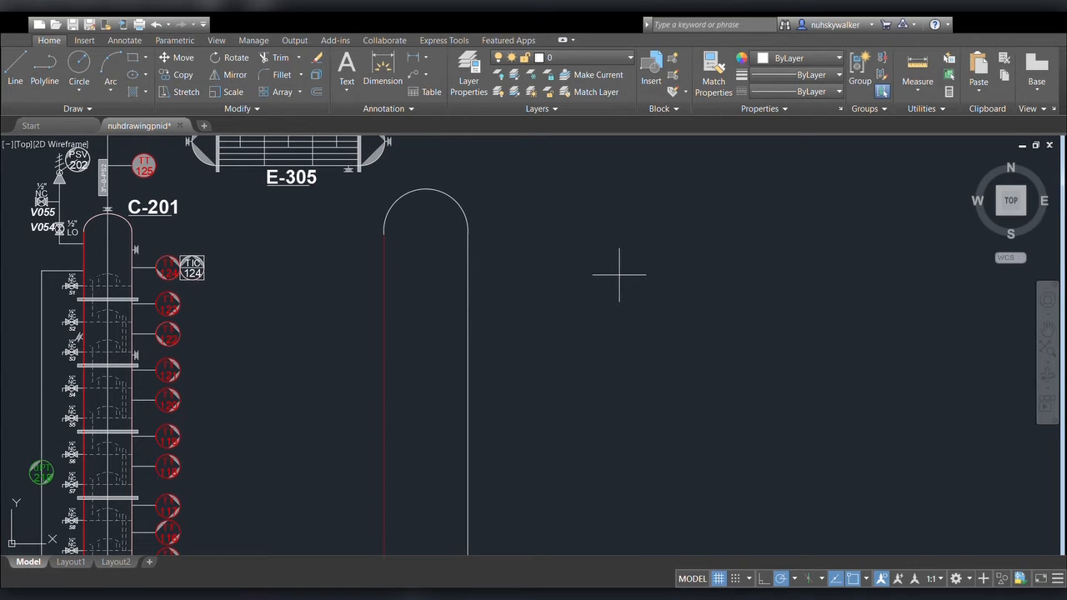
click(374, 281)
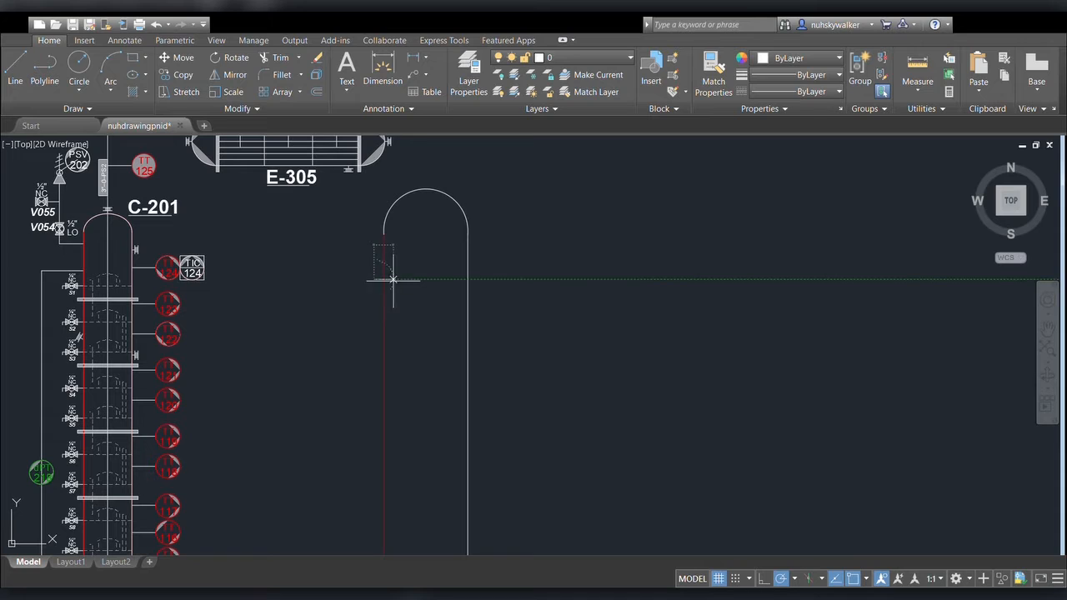
click(477, 279)
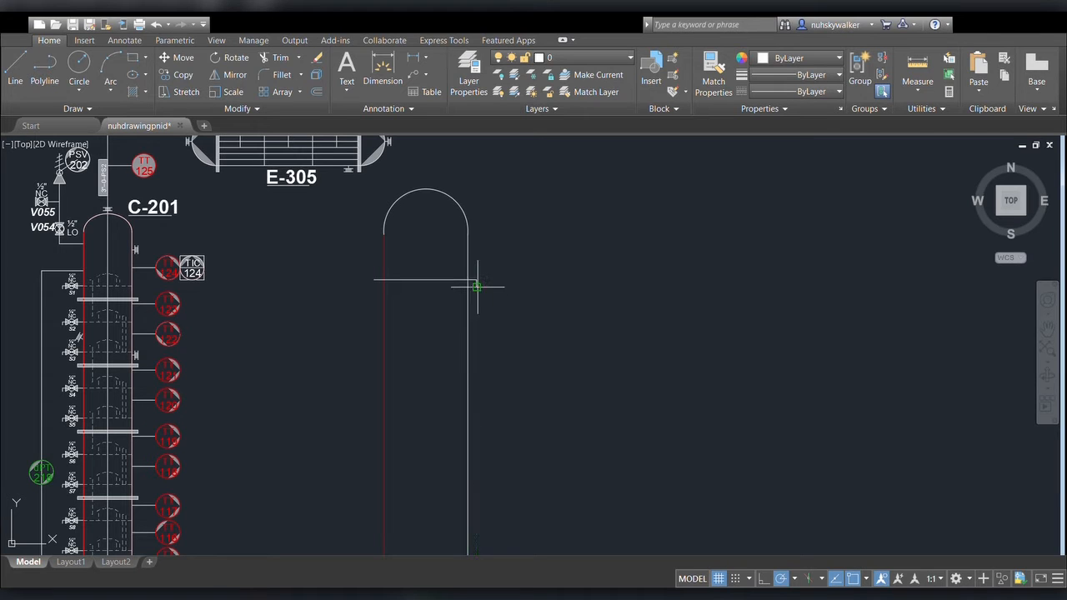
Complete the thin horizontal bar across the new column with a short right end, a parallel lower line and a left end line
click(477, 286)
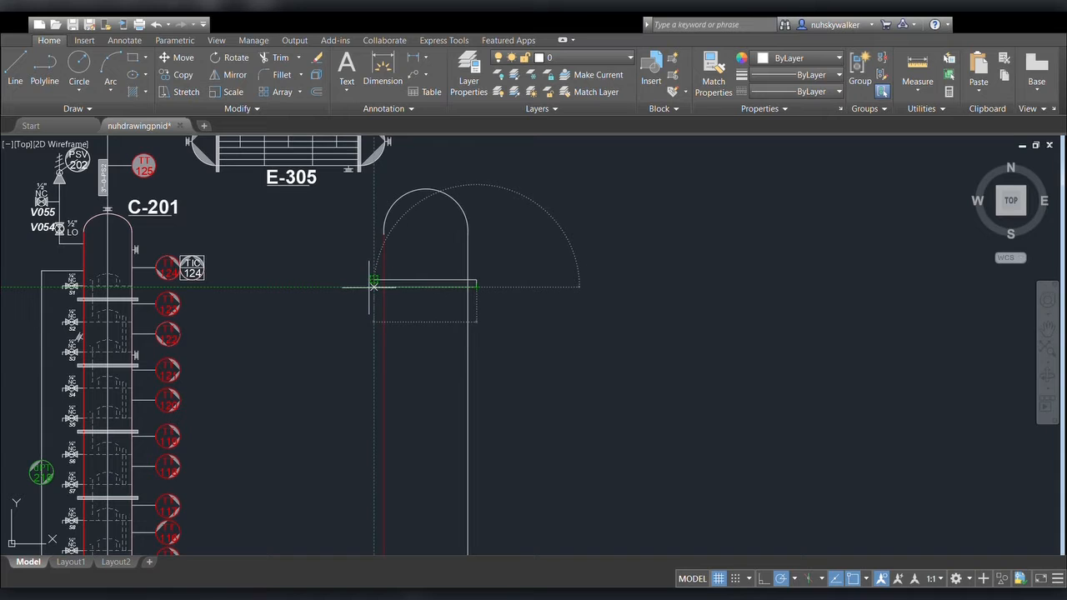
scroll(383, 287, up, 4)
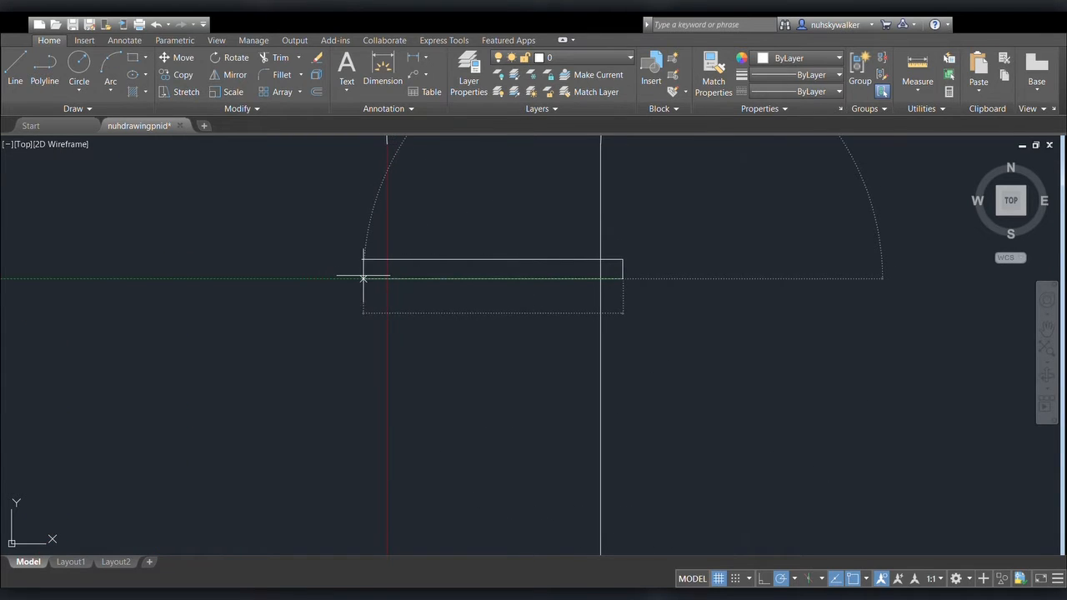
click(364, 277)
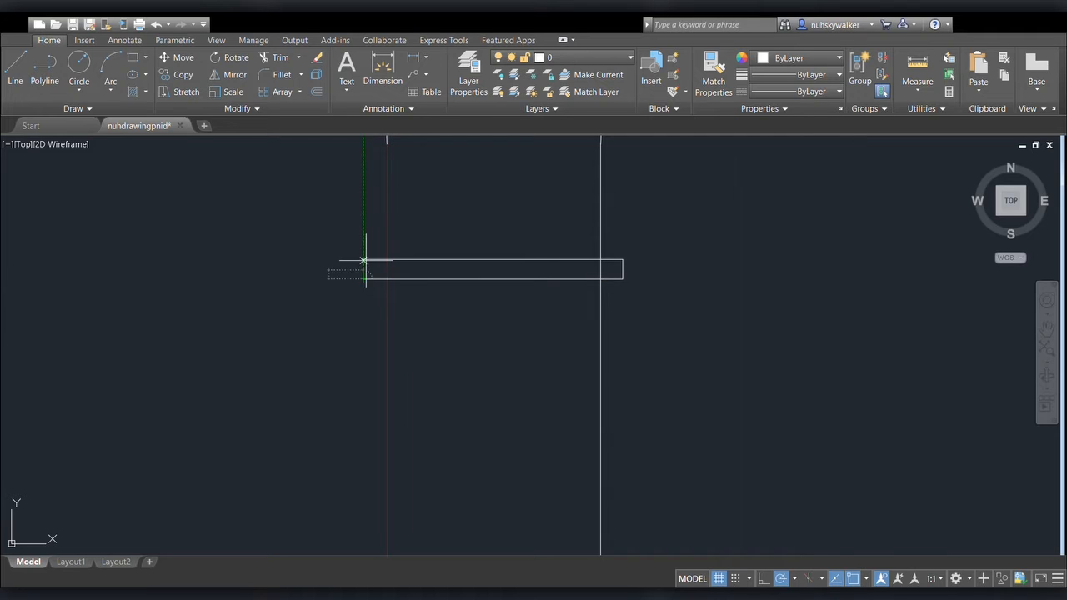
click(364, 215)
scroll(354, 265, up, 2)
scroll(355, 262, up, 3)
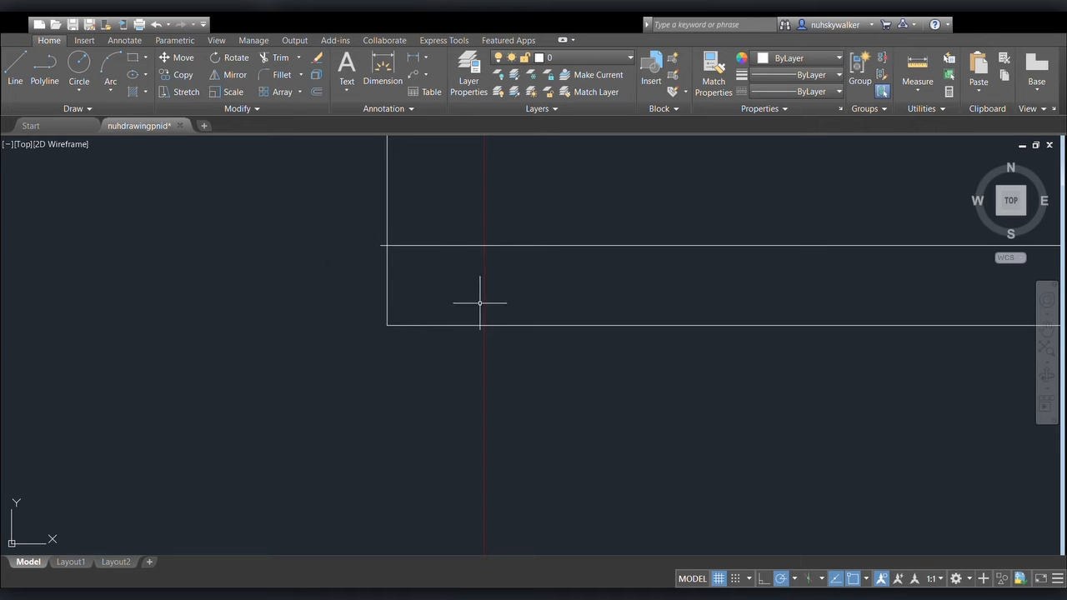
scroll(403, 208, down, 3)
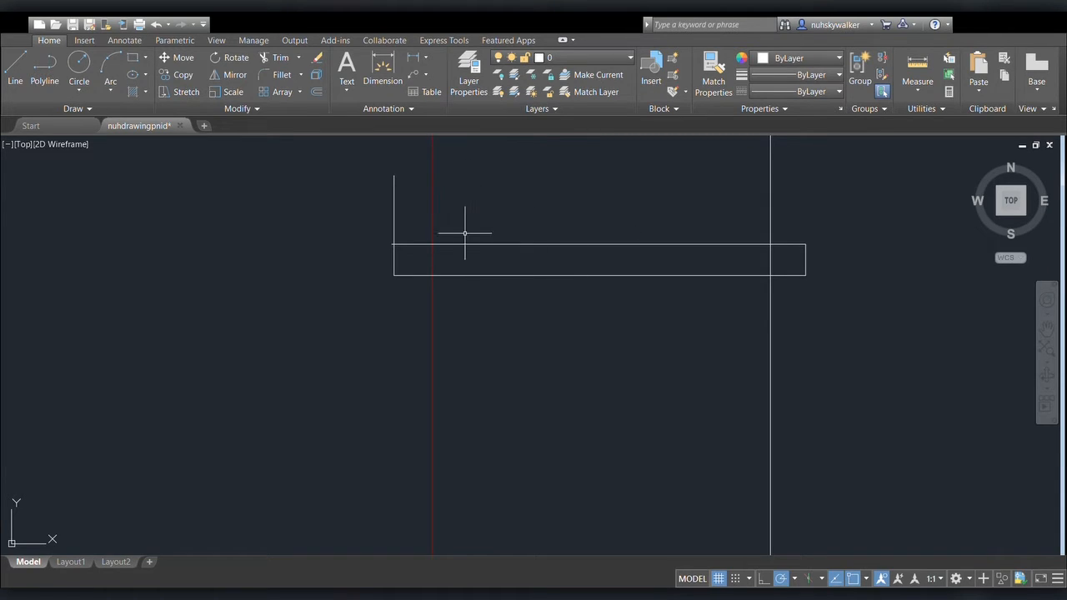
Trim the overhanging ends of the top line and left end line at the bar's upper-left corner, using both as cutting edges
click(401, 244)
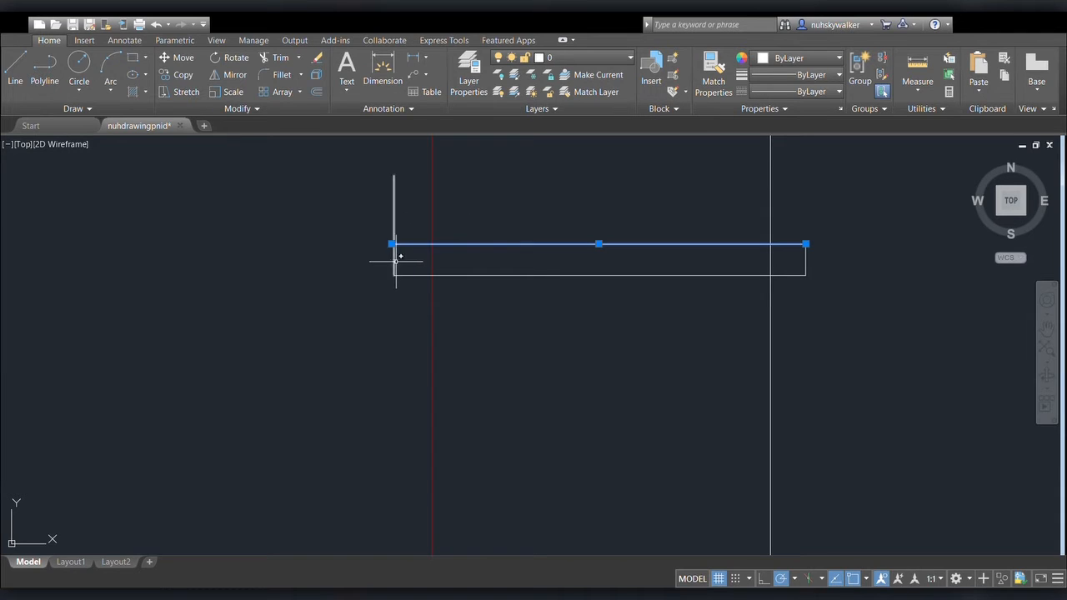
key(Escape)
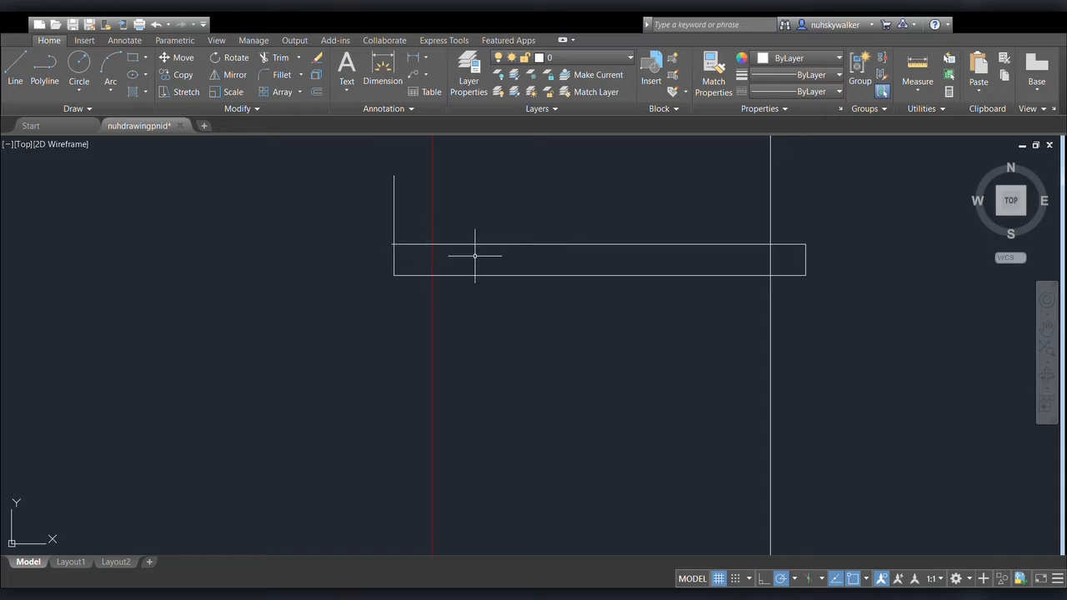
click(279, 60)
click(406, 246)
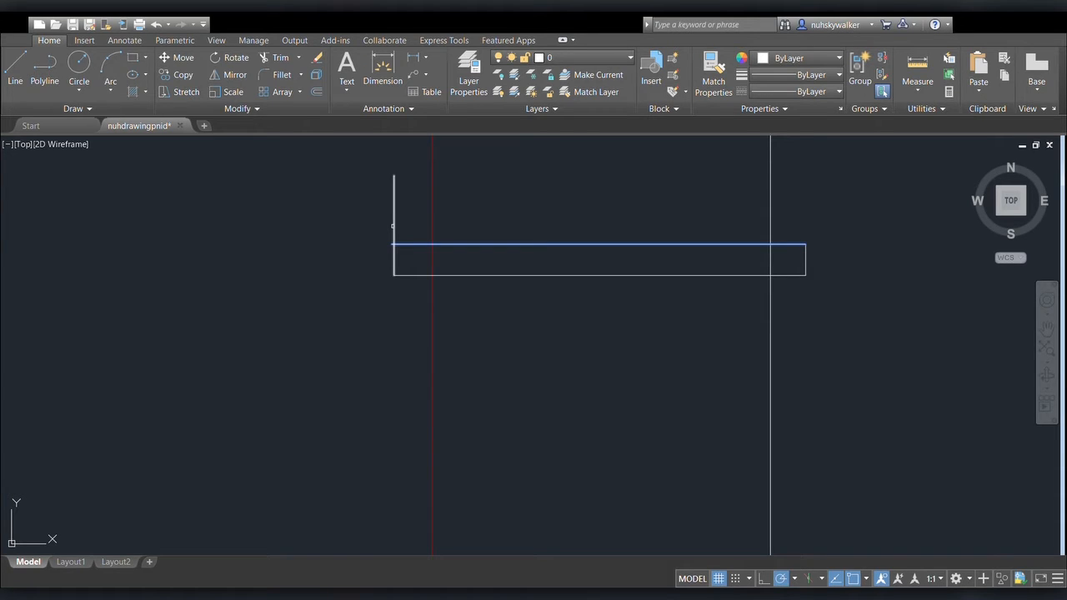
click(393, 225)
key(Return)
scroll(399, 270, up, 4)
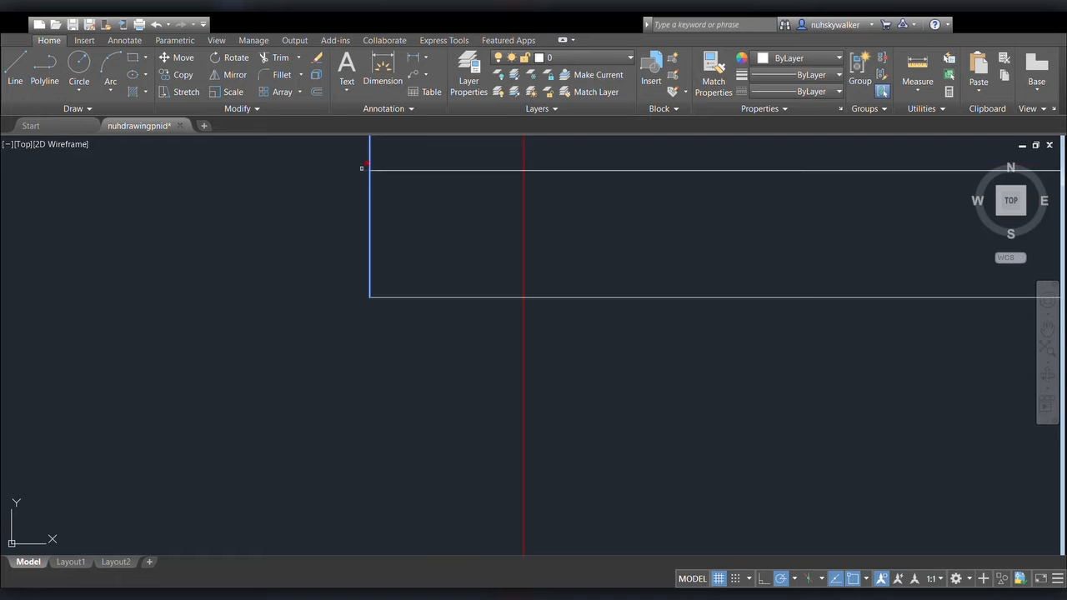
click(362, 170)
click(368, 150)
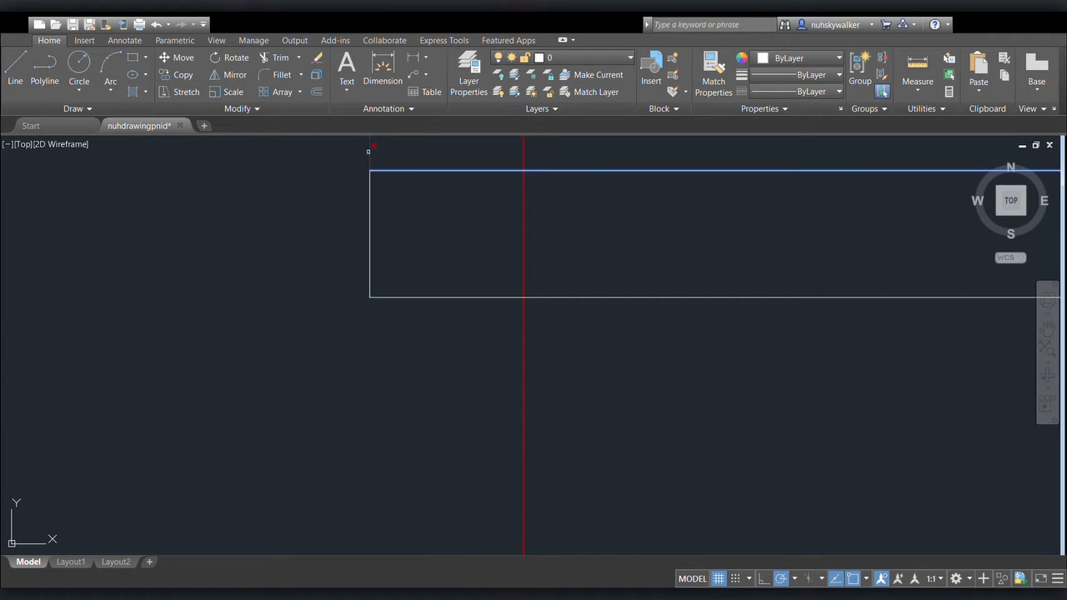
key(Escape)
scroll(469, 235, down, 6)
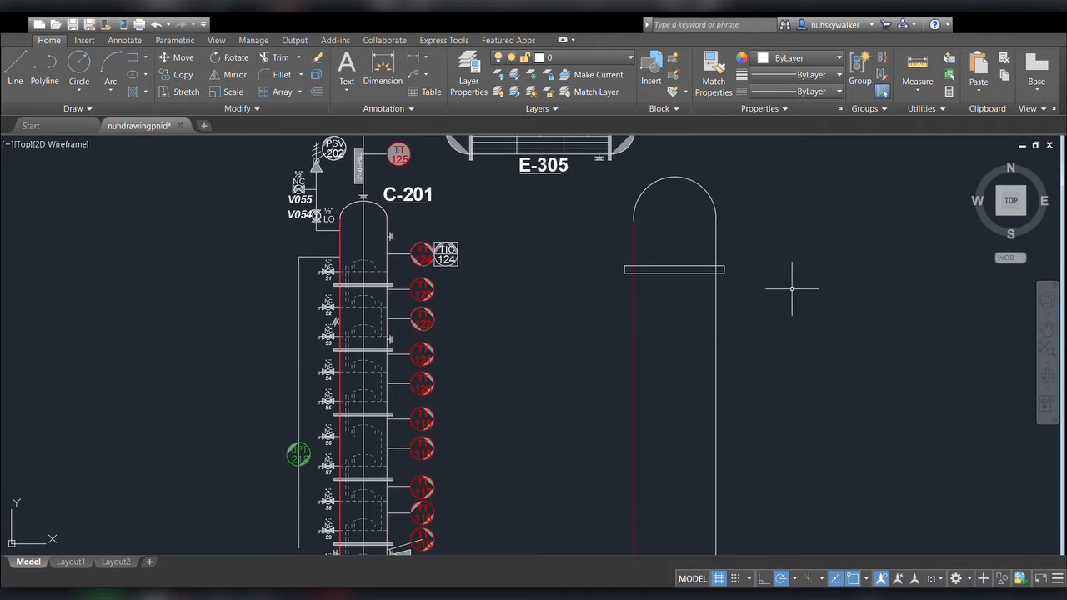
scroll(452, 317, up, 5)
scroll(419, 249, down, 1)
scroll(525, 266, down, 2)
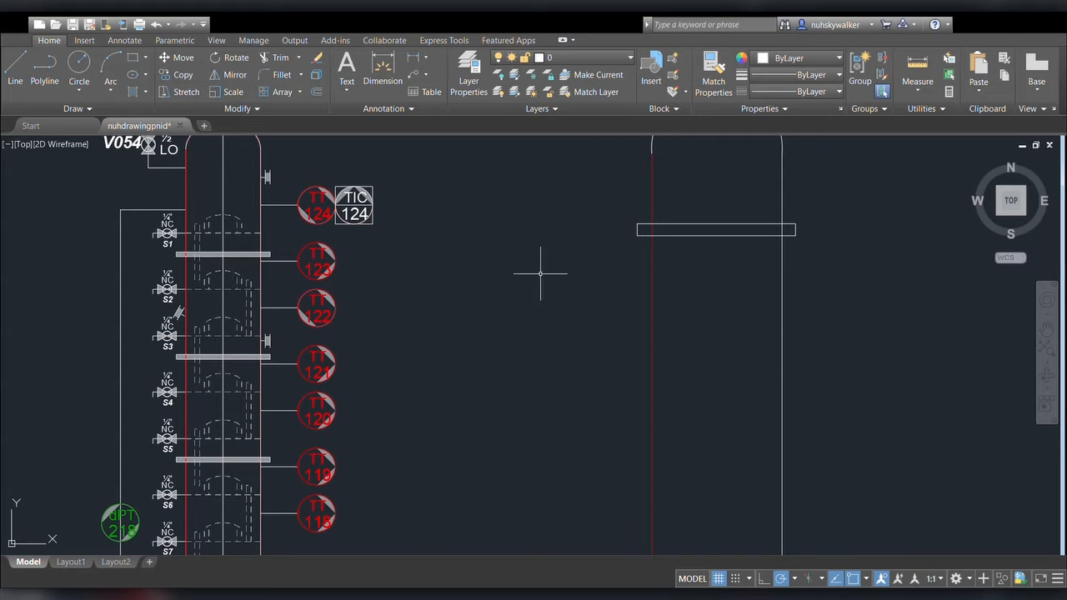
middle_drag(542, 274, 425, 327)
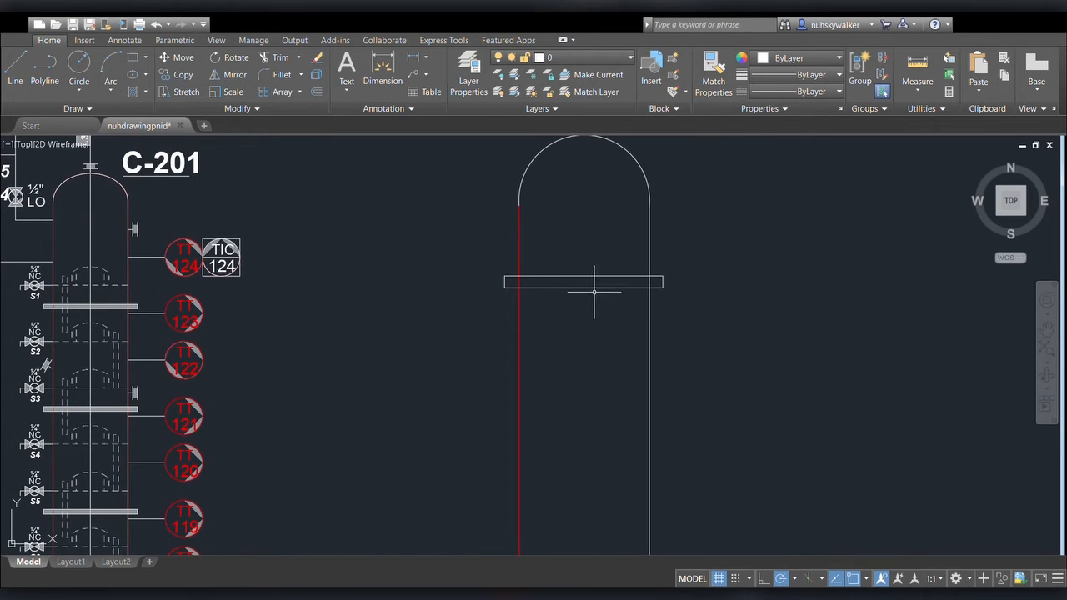
click(512, 282)
click(465, 311)
click(664, 258)
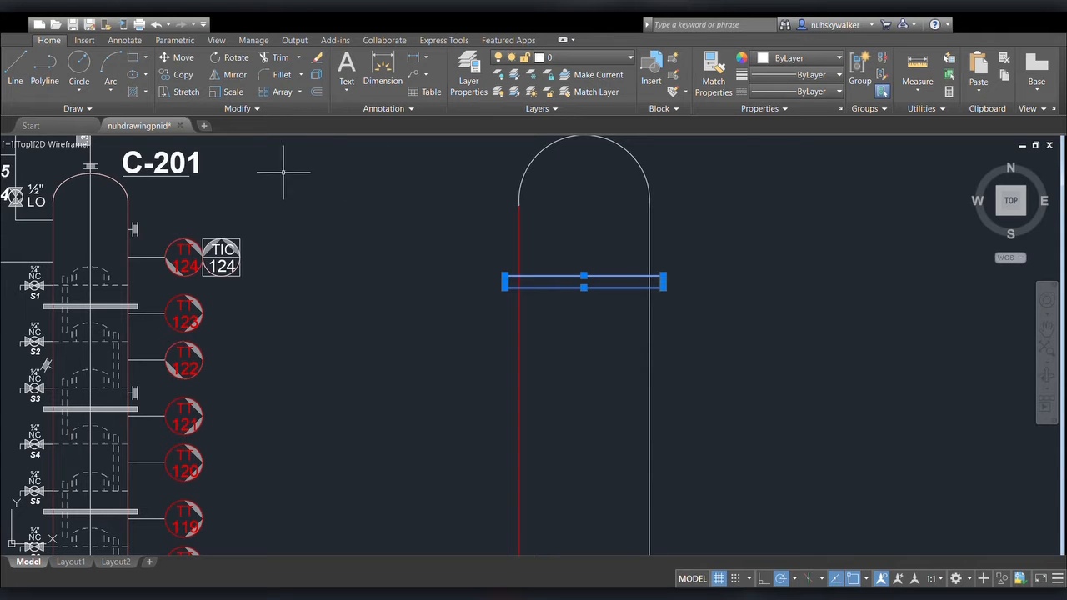
key(Escape)
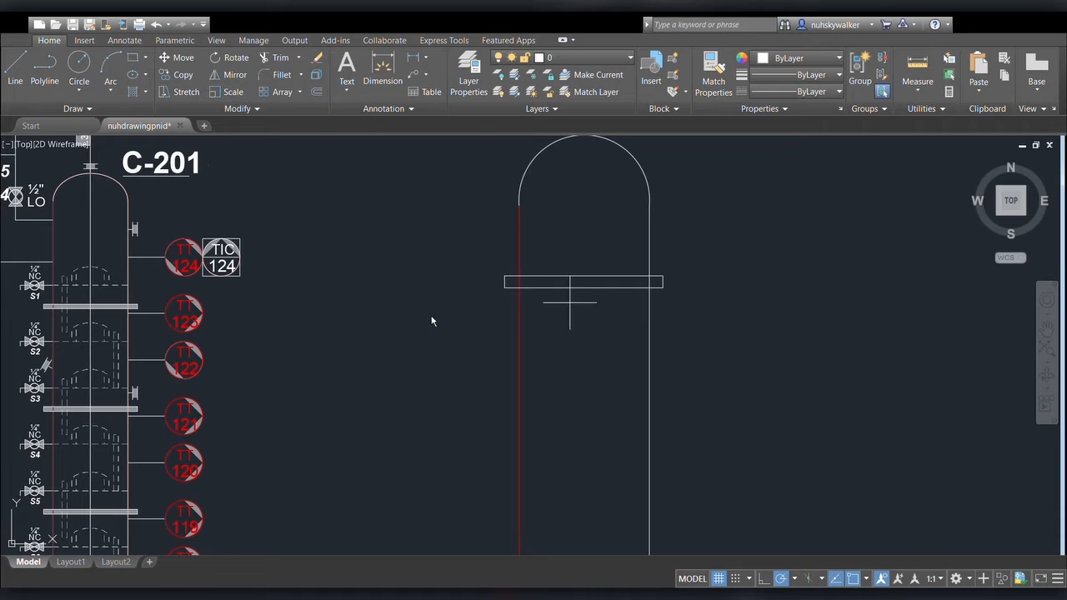
Hatch the interior of the thin horizontal bar across the new column with the ANGLE pattern
key(h)
key(Return)
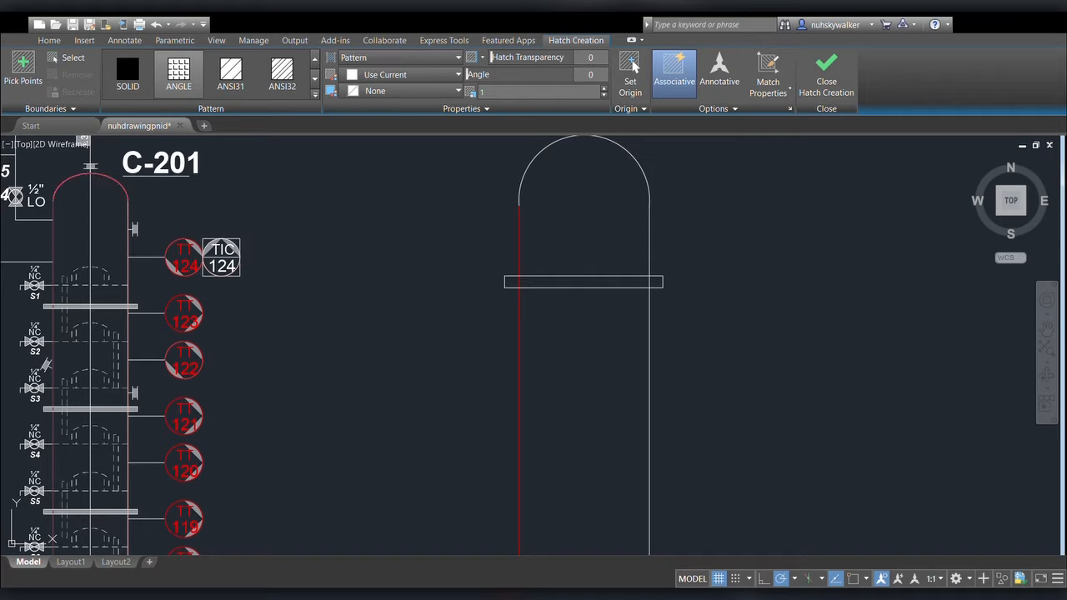
click(552, 282)
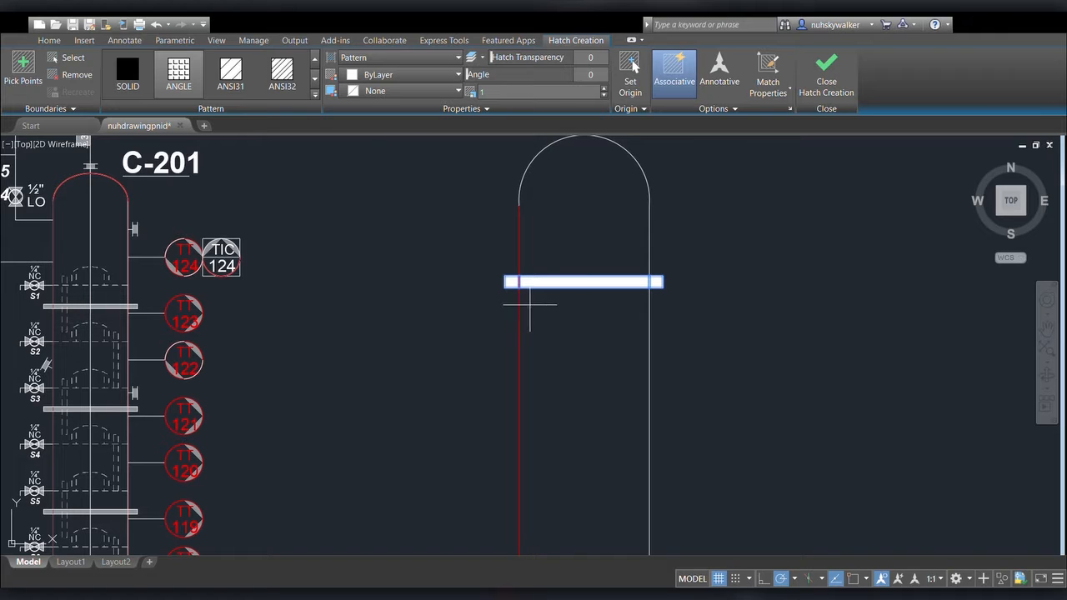
key(Return)
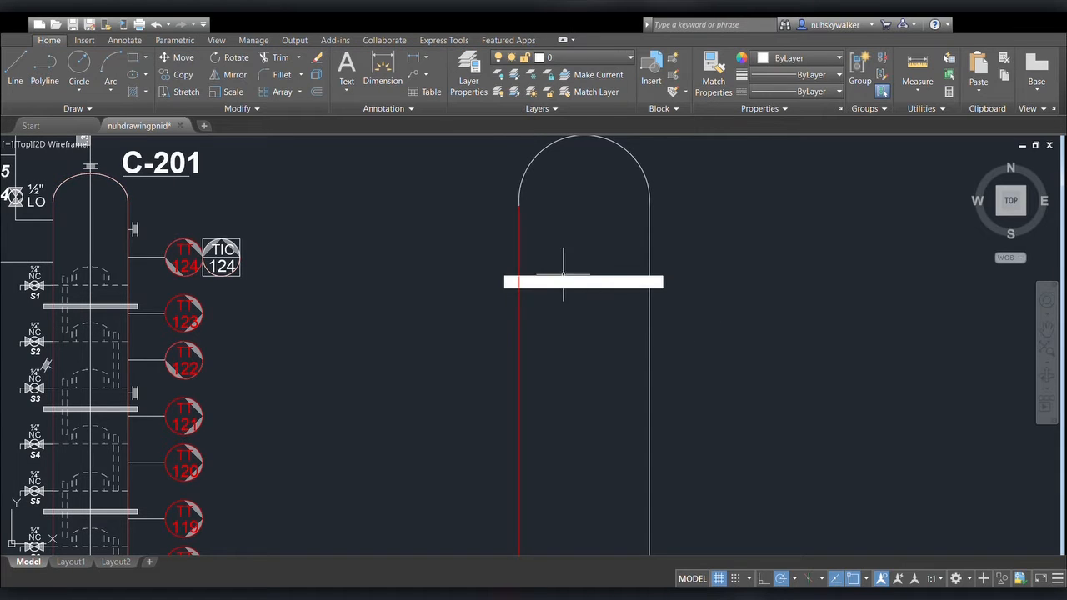
Set the transparency of the bar's hatch to 50 and its pattern to SOLID, matching the plates on C-201, and clear the selection
scroll(562, 258, up, 5)
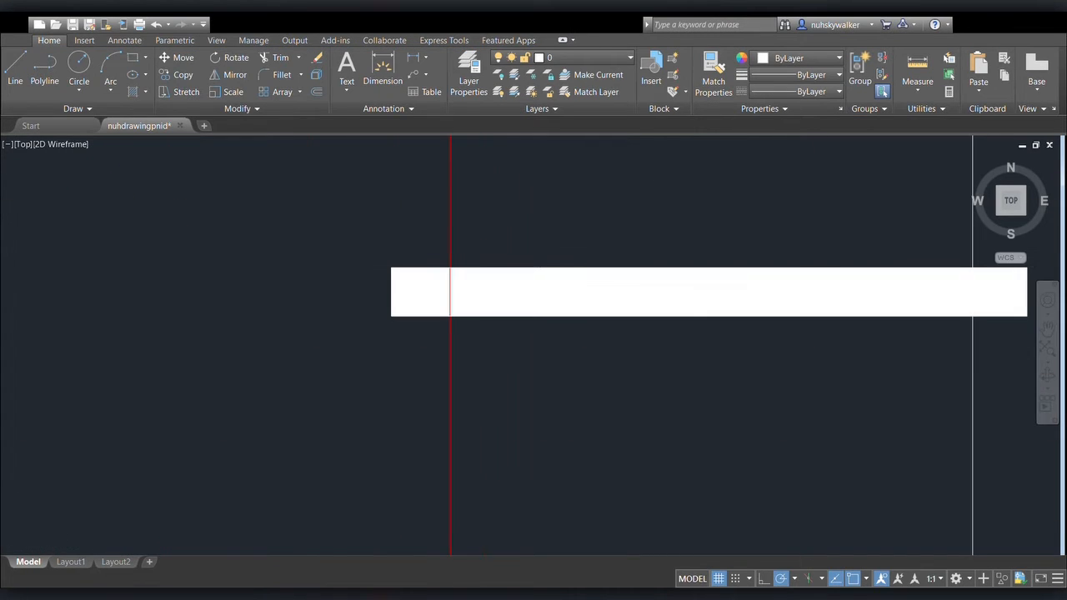
scroll(541, 265, down, 8)
scroll(283, 294, up, 10)
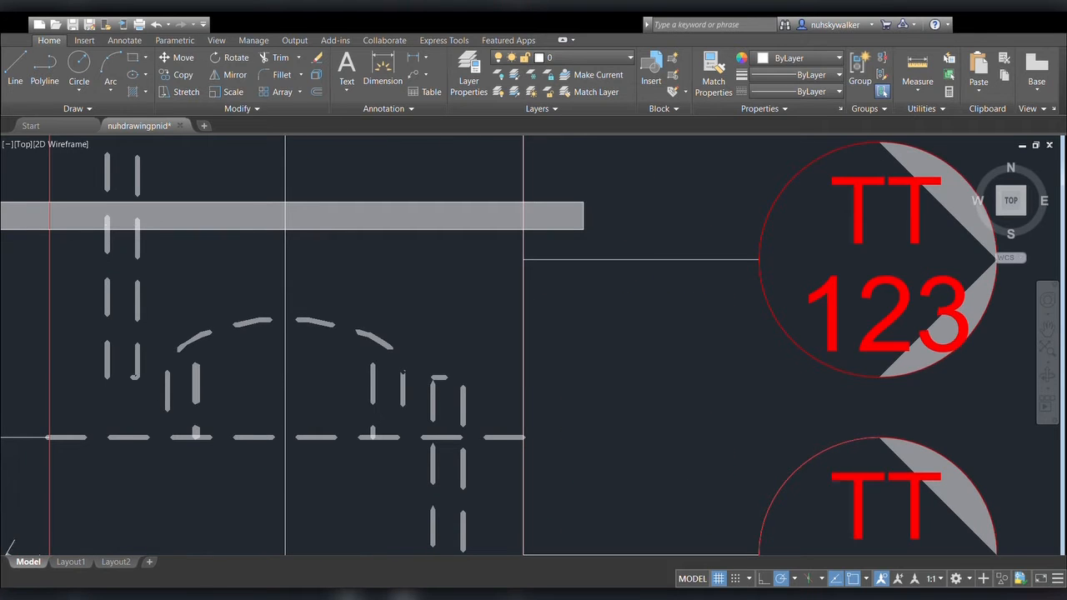
scroll(133, 219, down, 2)
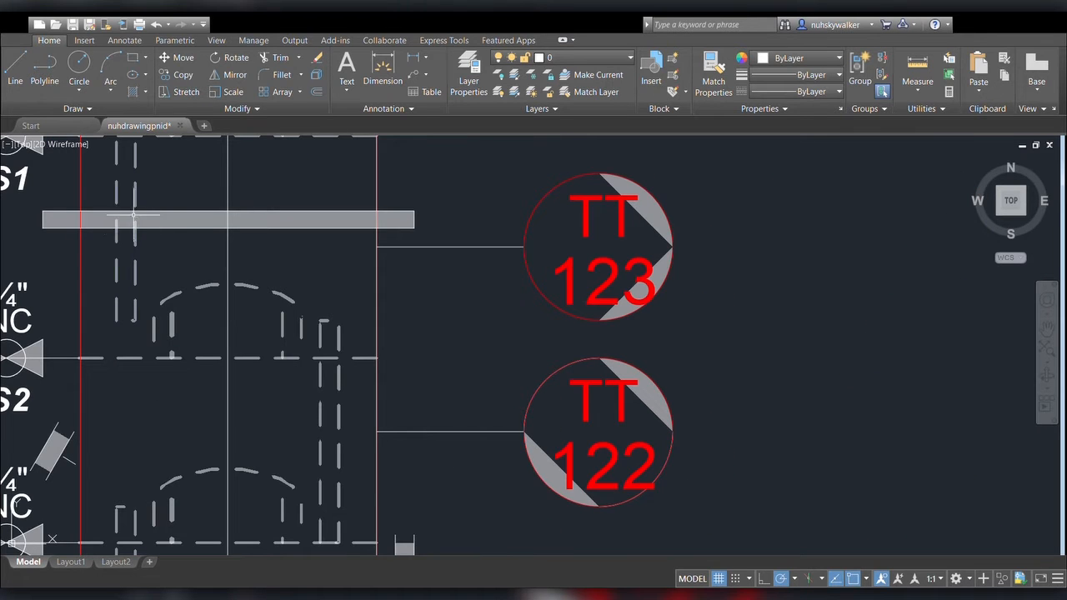
scroll(180, 241, down, 3)
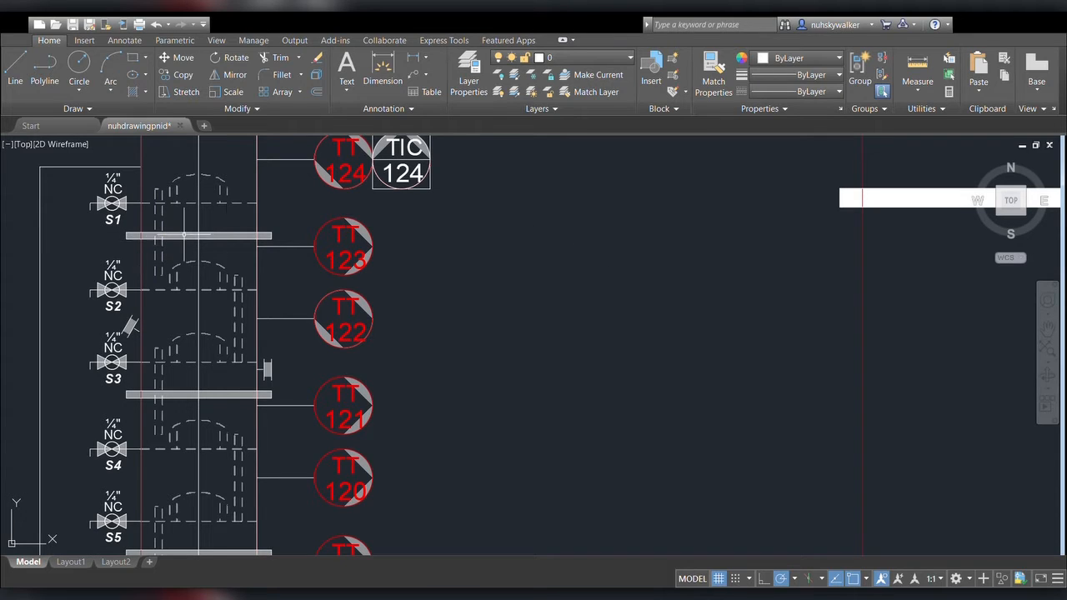
middle_drag(664, 282, 425, 311)
middle_drag(561, 231, 475, 282)
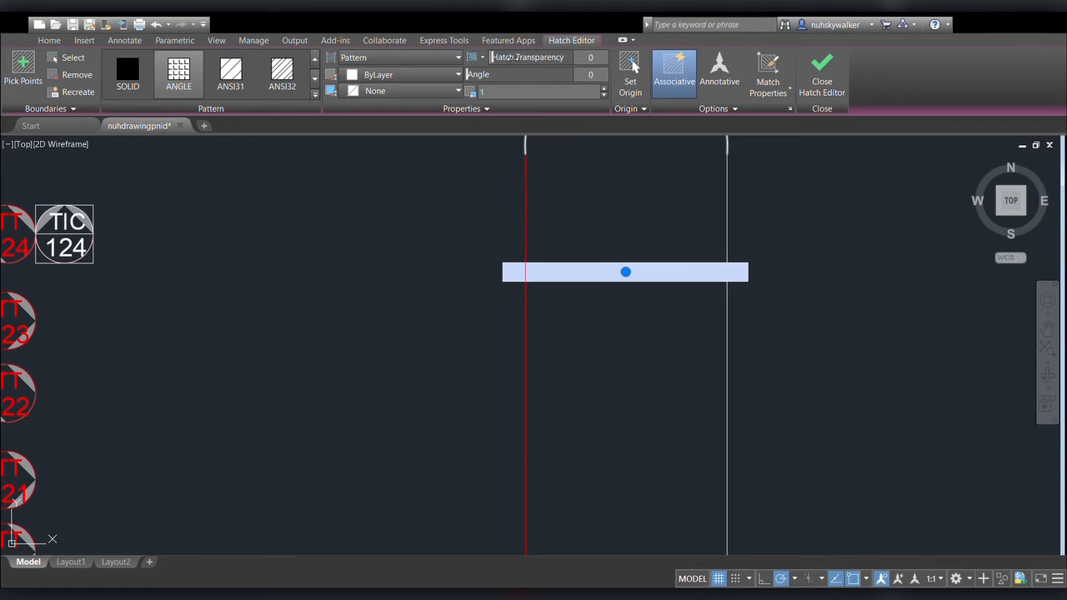
click(502, 57)
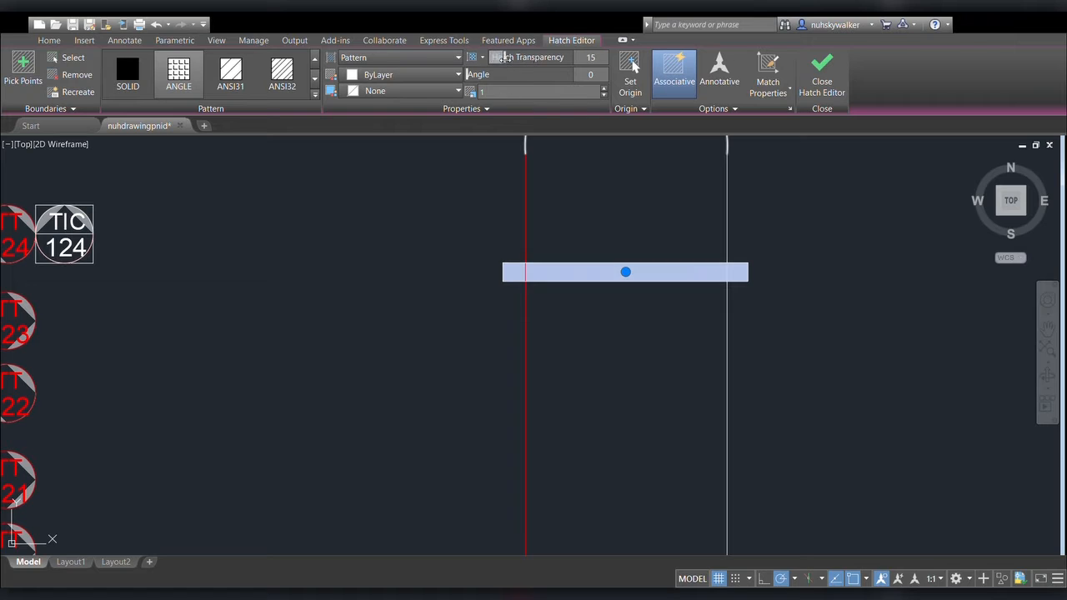
drag(504, 57, 564, 60)
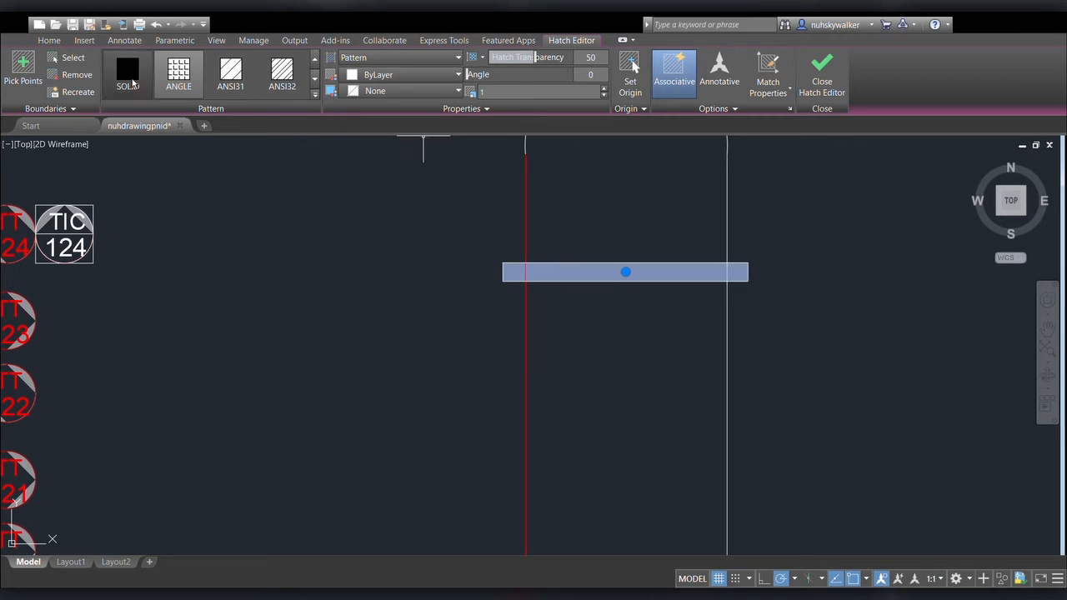
click(129, 79)
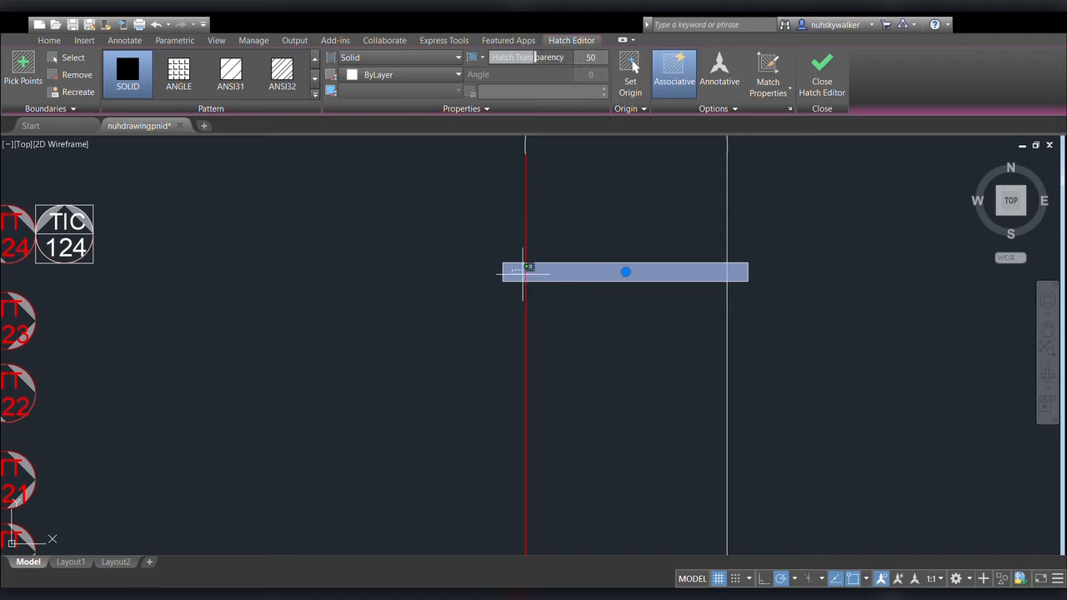
key(Escape)
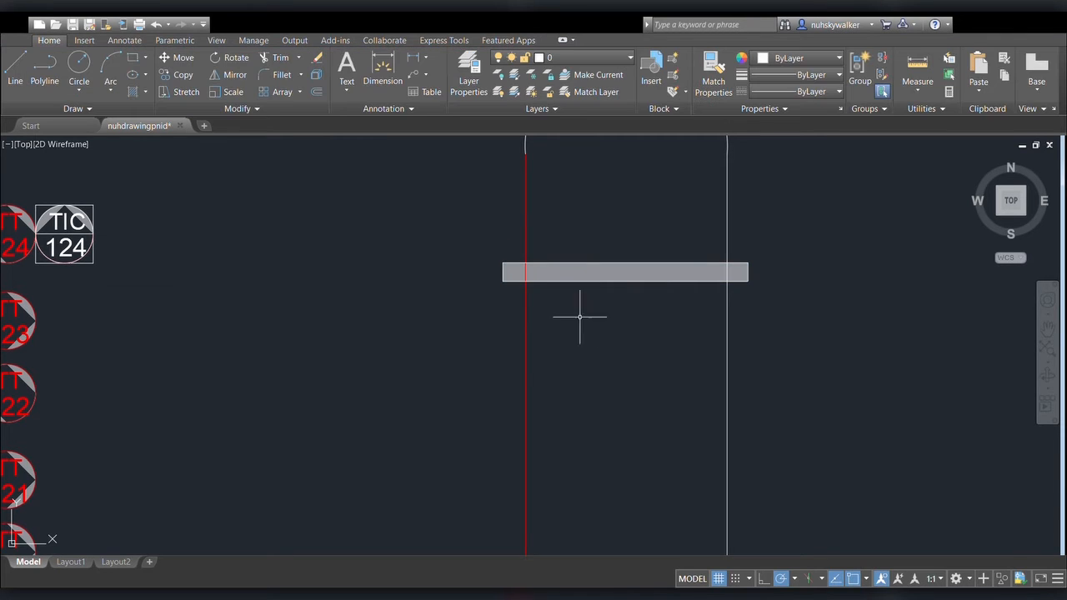
scroll(414, 309, down, 2)
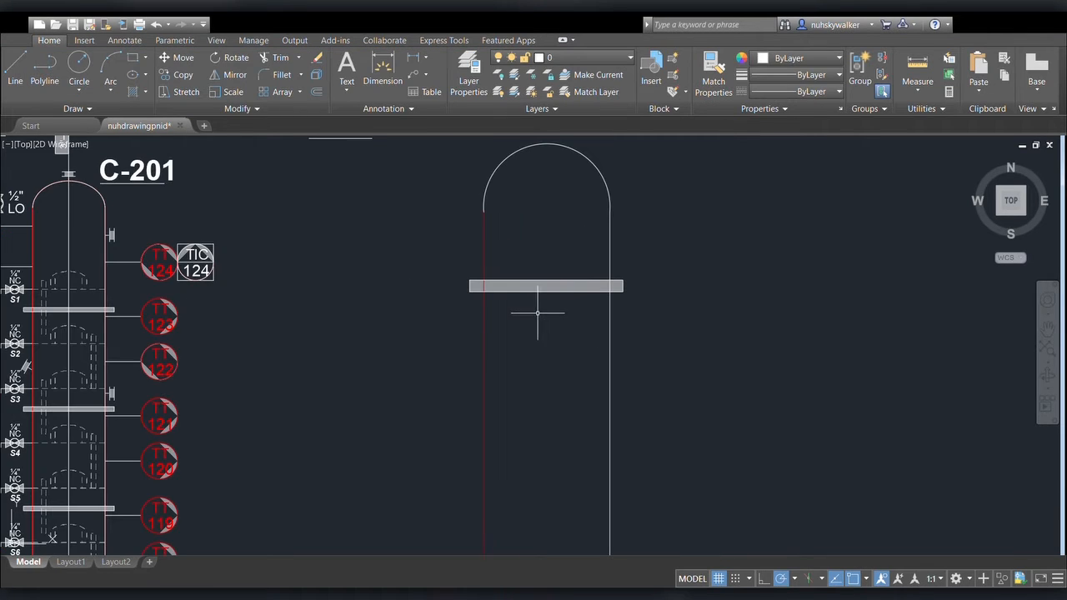
Compare the hatched bar on the new column with the plates spaced along the original C-201
scroll(542, 309, up, 5)
scroll(638, 267, down, 3)
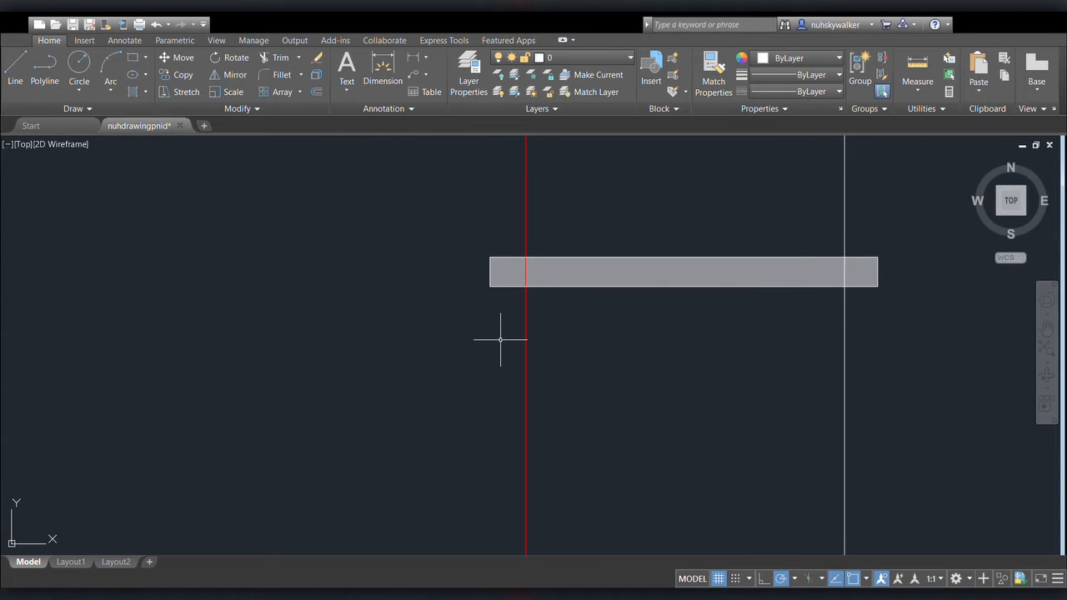
scroll(500, 339, down, 4)
mouse_move(408, 347)
middle_down()
mouse_move(589, 270)
mouse_move(408, 328)
middle_up()
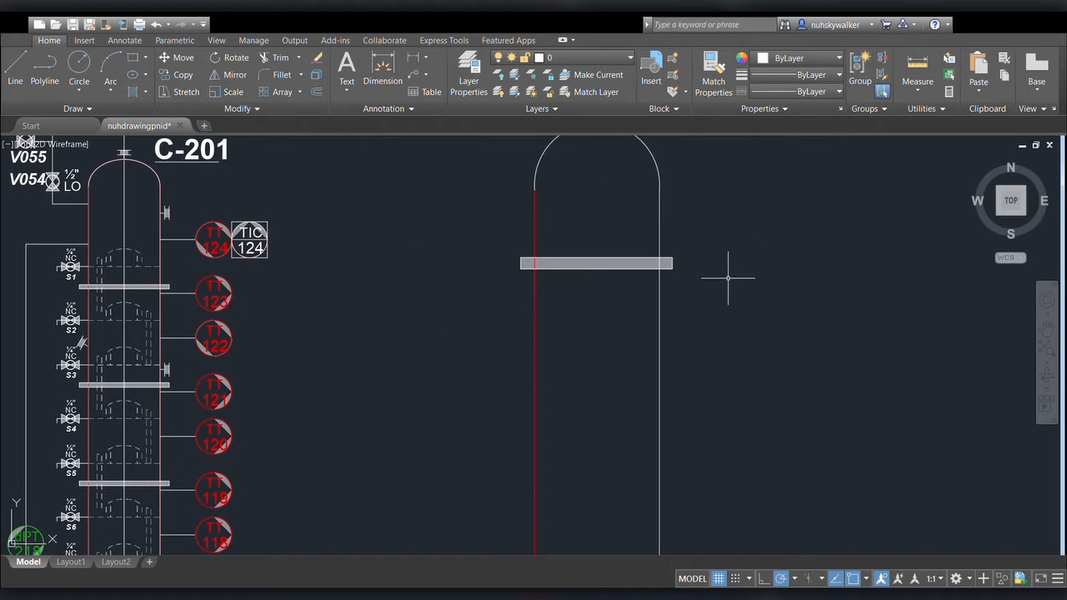
mouse_move(724, 279)
middle_down()
mouse_move(614, 352)
mouse_move(662, 317)
middle_up()
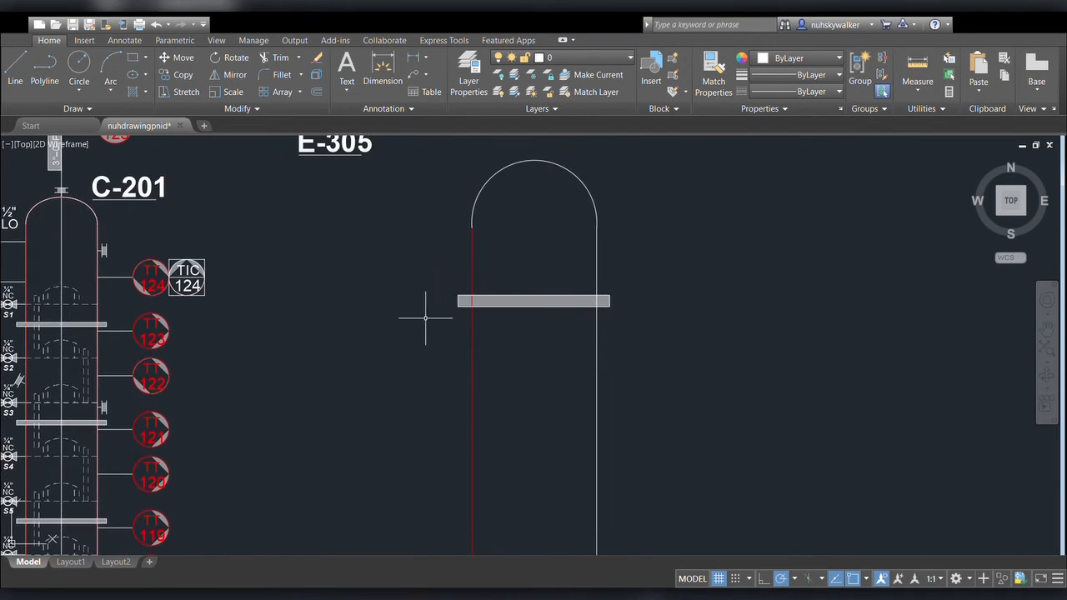
middle_drag(335, 347, 441, 317)
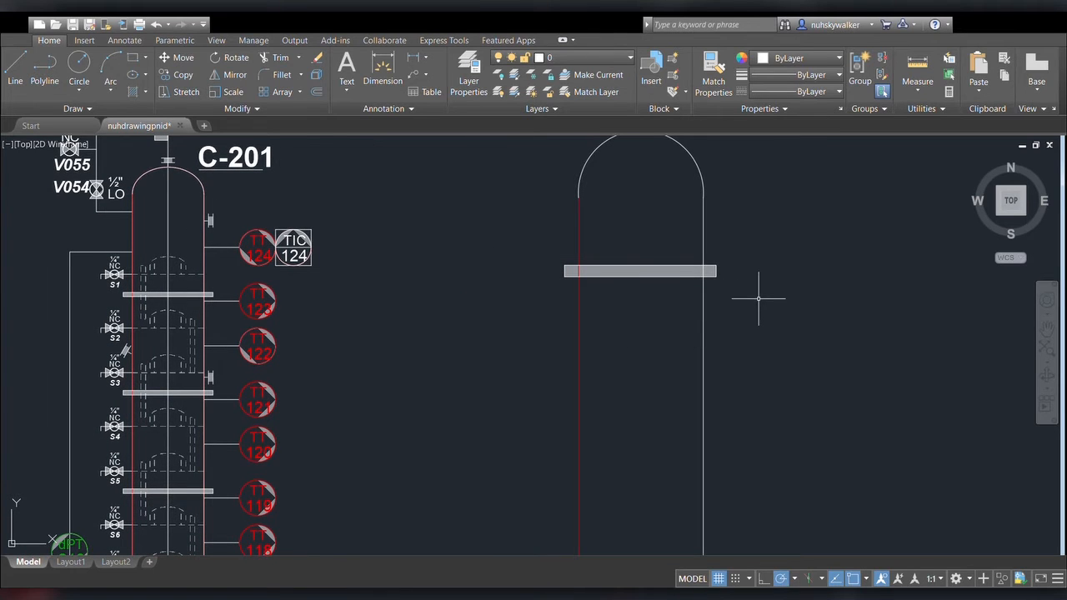
middle_drag(758, 297, 730, 340)
scroll(731, 340, down, 2)
scroll(726, 334, up, 2)
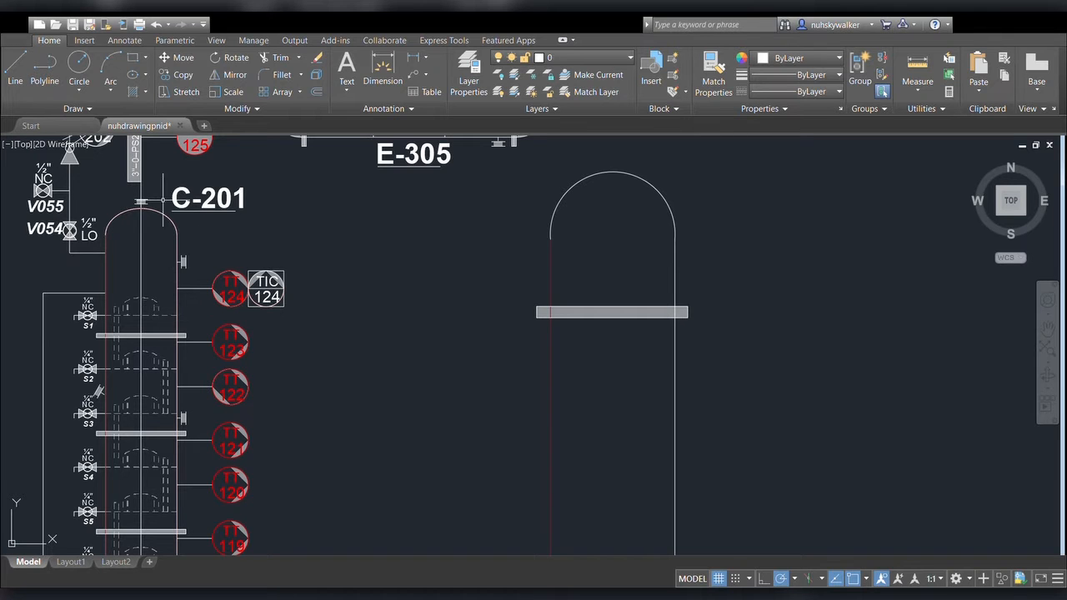
middle_drag(304, 382, 297, 289)
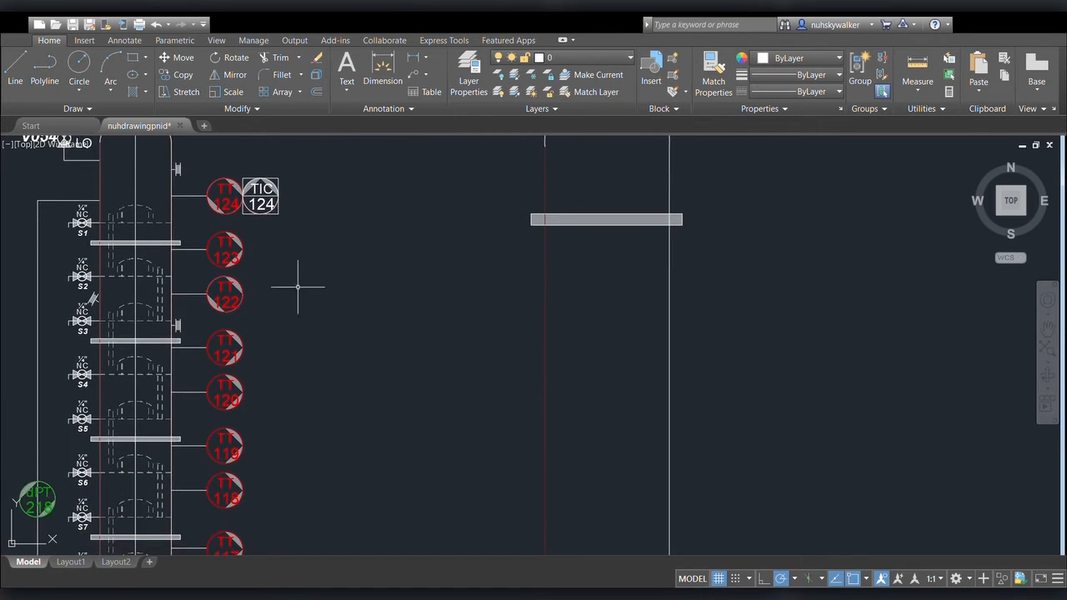
scroll(201, 349, down, 2)
scroll(212, 371, down, 1)
scroll(343, 407, up, 2)
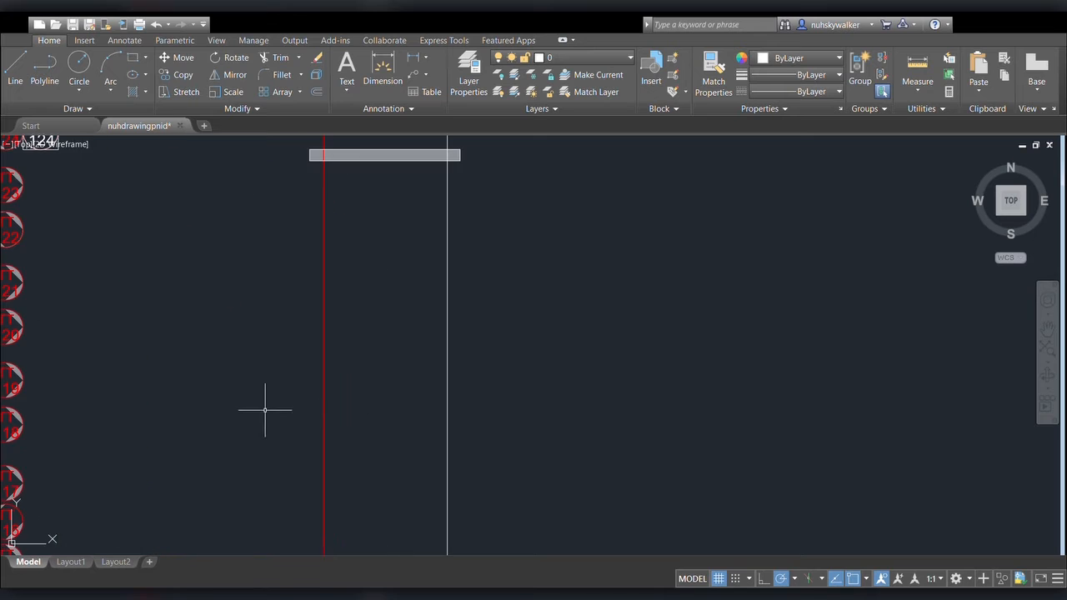
middle_drag(286, 381, 423, 271)
scroll(303, 340, down, 2)
middle_drag(319, 380, 422, 358)
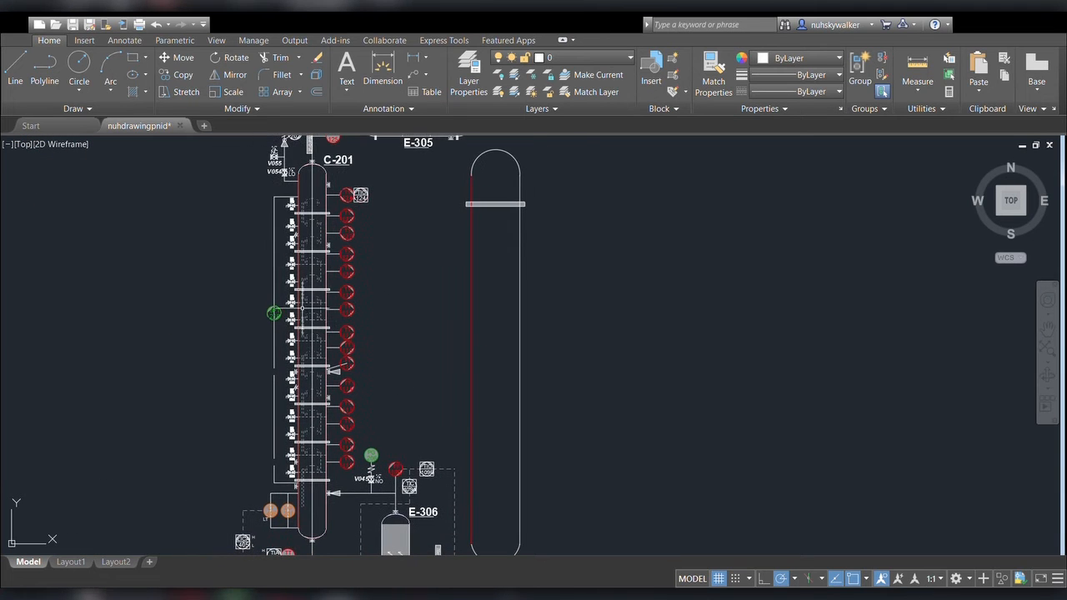
Examine the vertical centre line running through the original C-201 and compare it with the new column
click(313, 279)
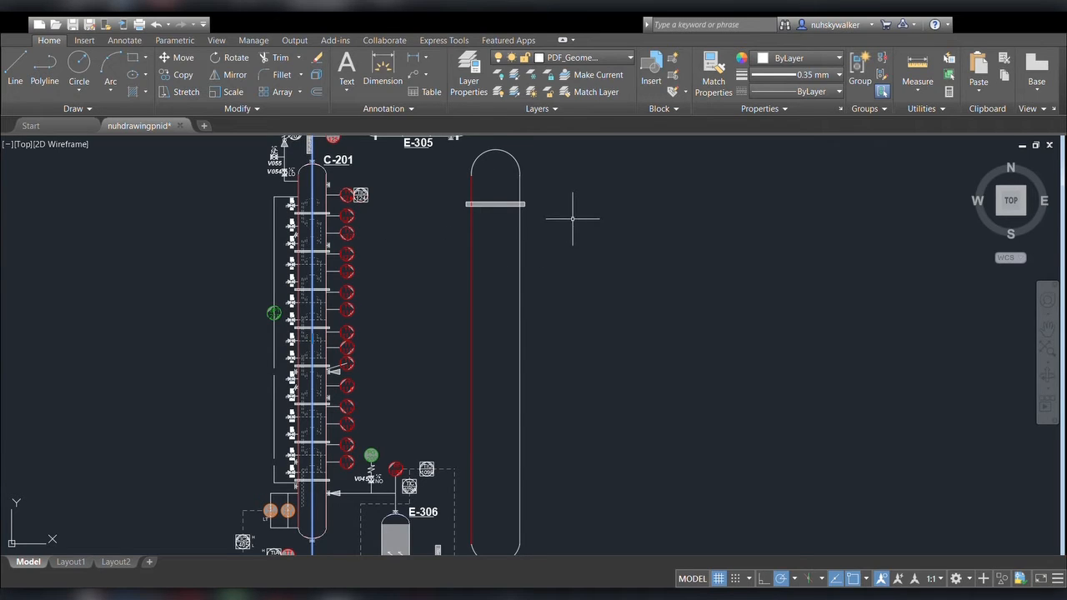
key(Escape)
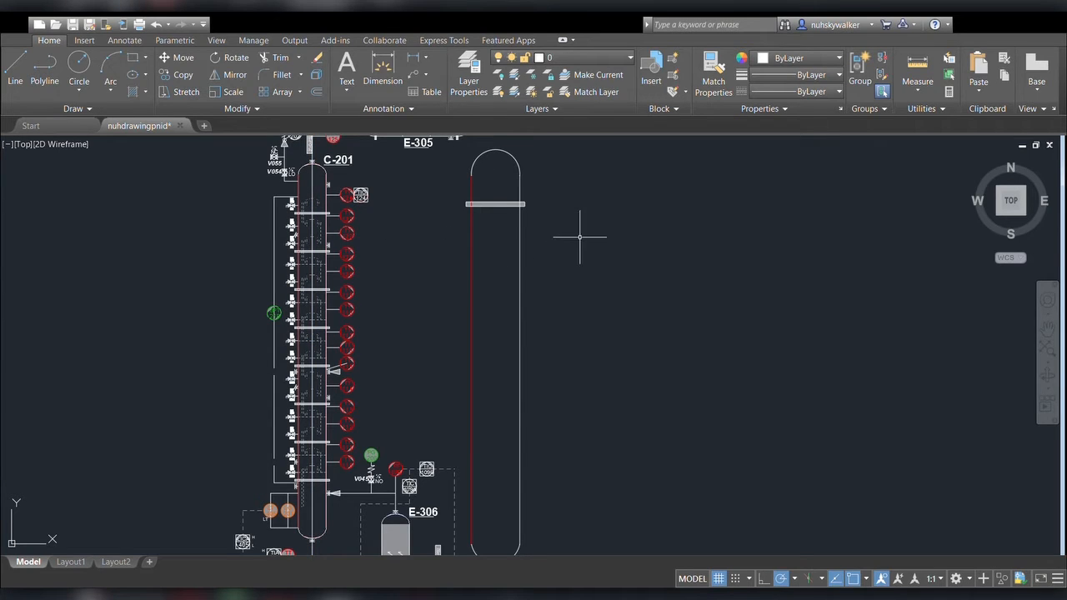
mouse_move(555, 221)
middle_down()
mouse_move(501, 253)
mouse_move(448, 234)
mouse_move(477, 238)
mouse_move(524, 296)
middle_up()
mouse_move(542, 224)
middle_down()
mouse_move(526, 303)
mouse_move(504, 316)
mouse_move(530, 281)
middle_up()
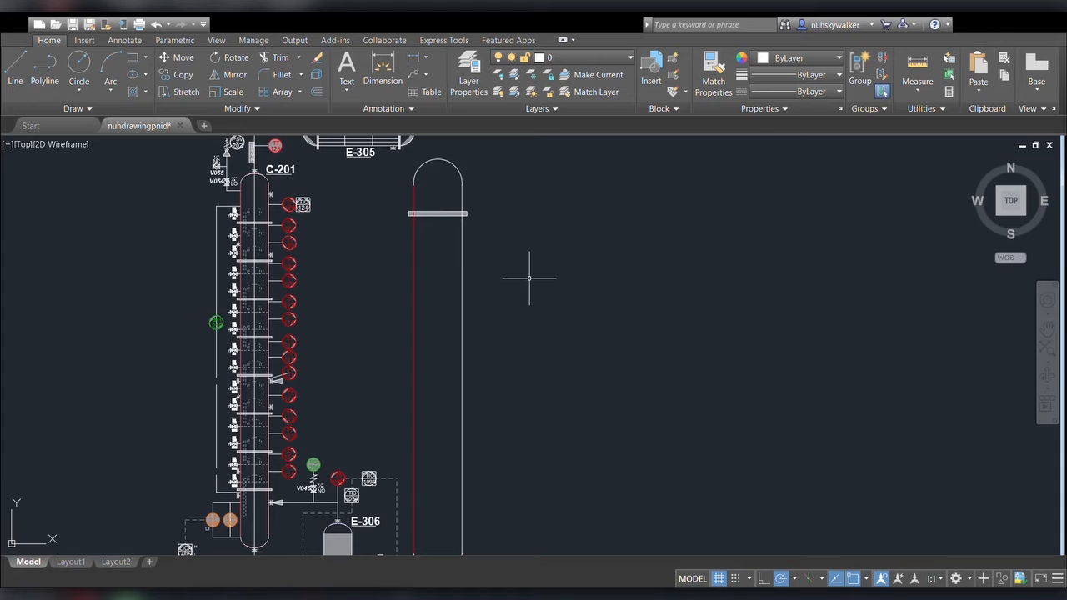
middle_drag(536, 265, 530, 337)
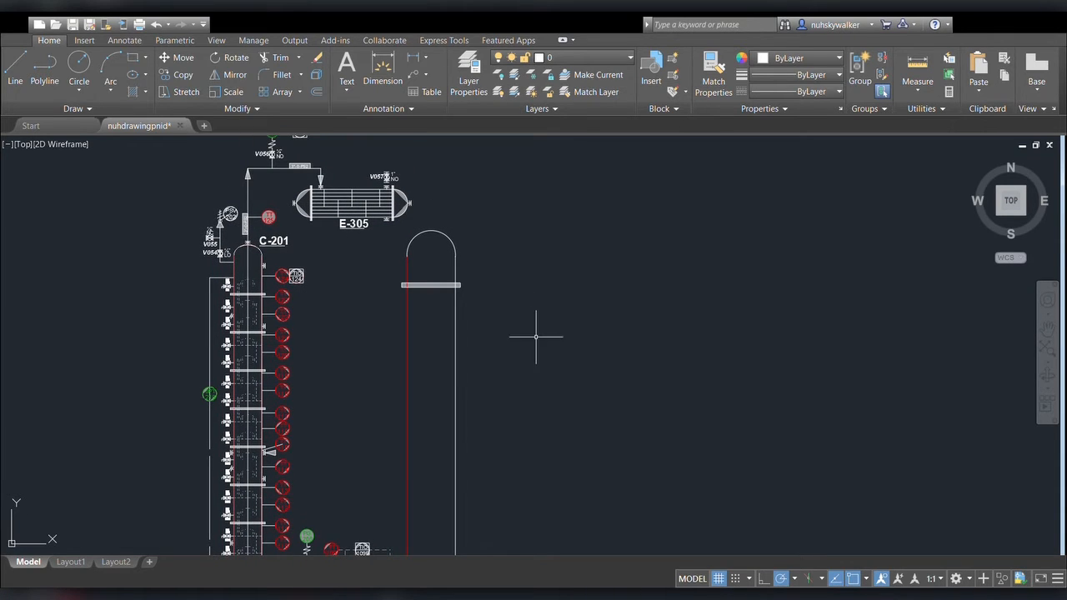
middle_drag(525, 368, 553, 341)
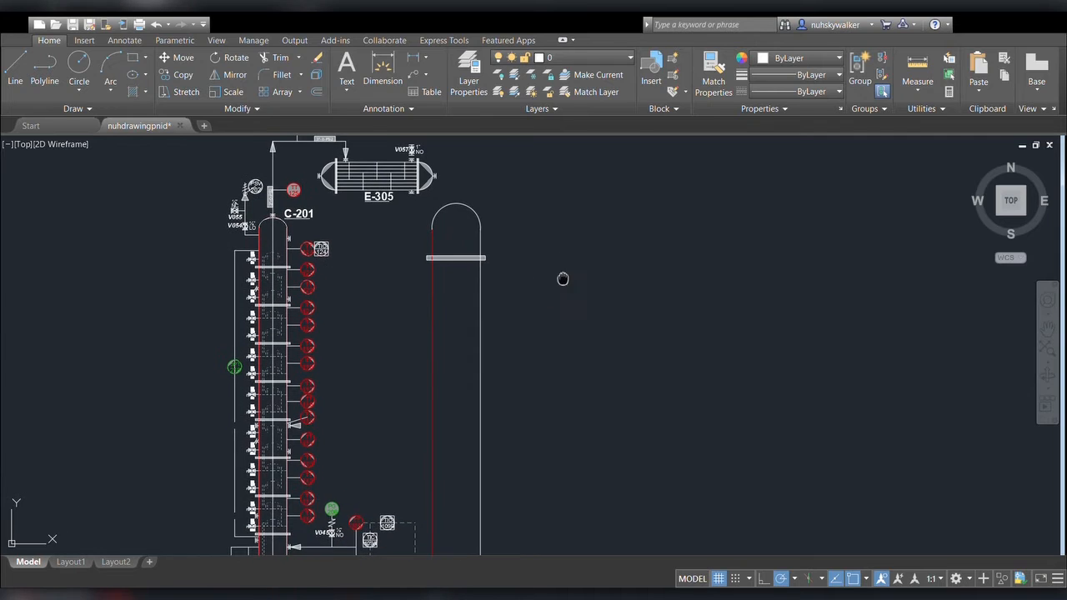
mouse_move(561, 278)
middle_down()
mouse_move(555, 302)
mouse_move(602, 305)
middle_up()
mouse_move(598, 224)
middle_down()
mouse_move(651, 342)
mouse_move(469, 203)
middle_up()
mouse_move(508, 359)
middle_down()
mouse_move(588, 314)
mouse_move(575, 314)
mouse_move(619, 353)
mouse_move(668, 298)
mouse_move(601, 284)
mouse_move(579, 303)
middle_up()
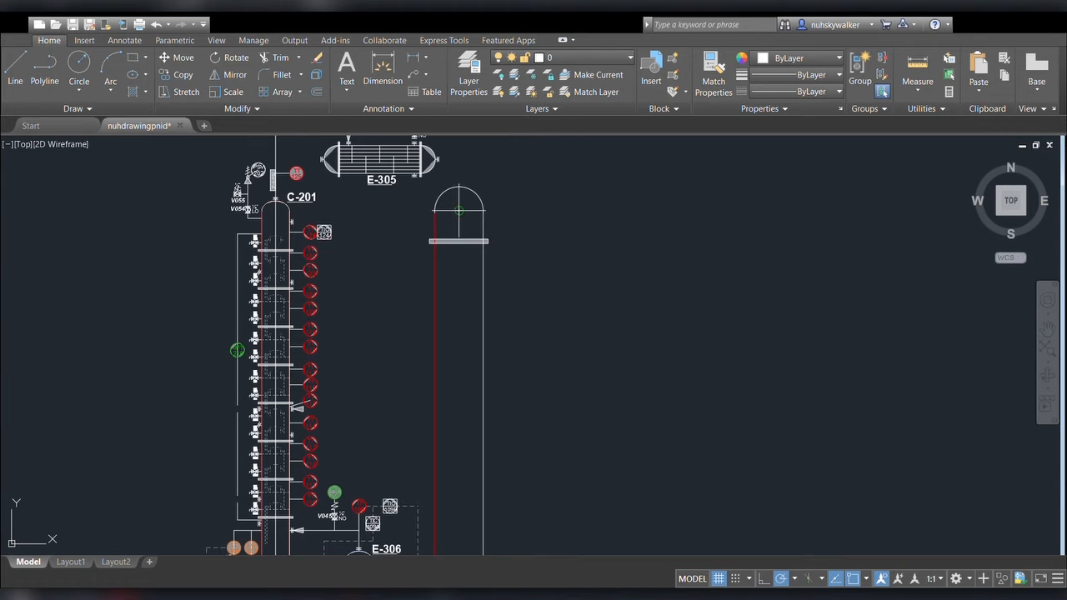
Try drawing a vertical centre line from the centre of the new column's upper dome to below its lower dome
click(459, 210)
scroll(455, 446, down, 1)
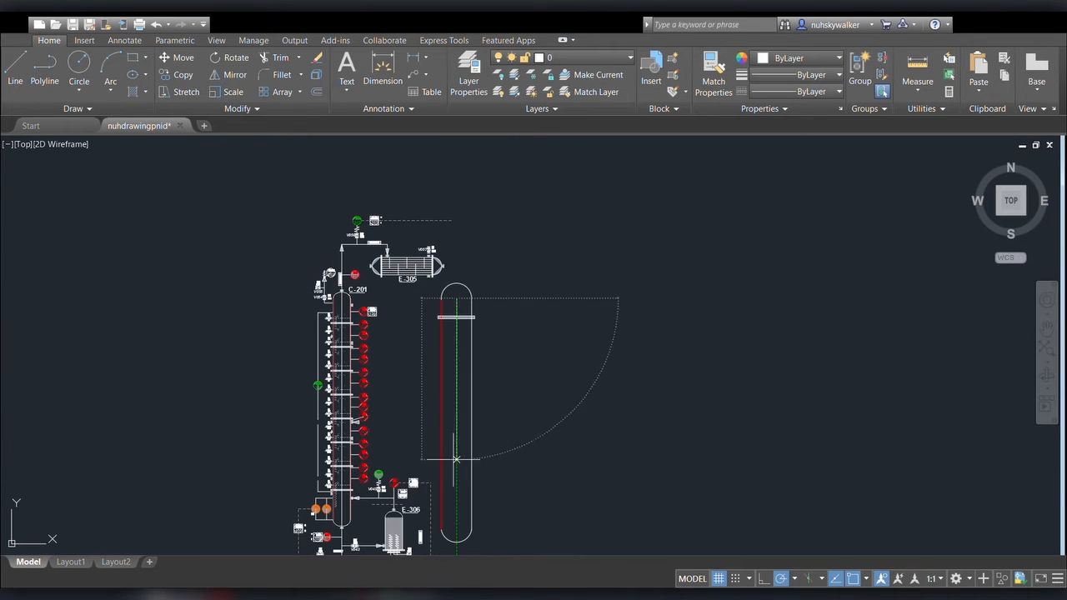
middle_drag(450, 476, 465, 266)
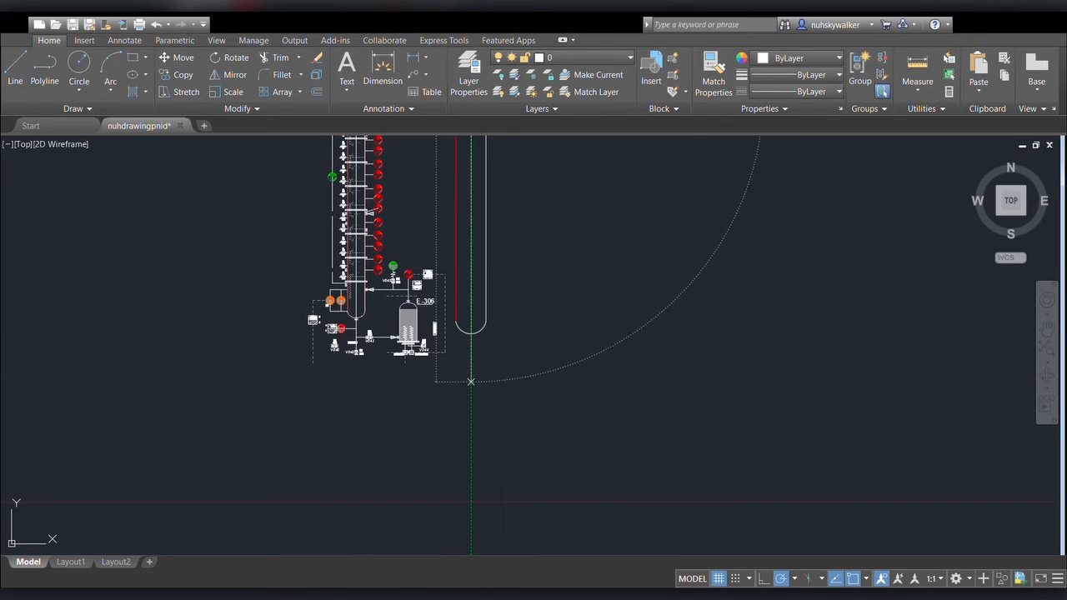
click(471, 382)
key(Escape)
scroll(510, 326, up, 4)
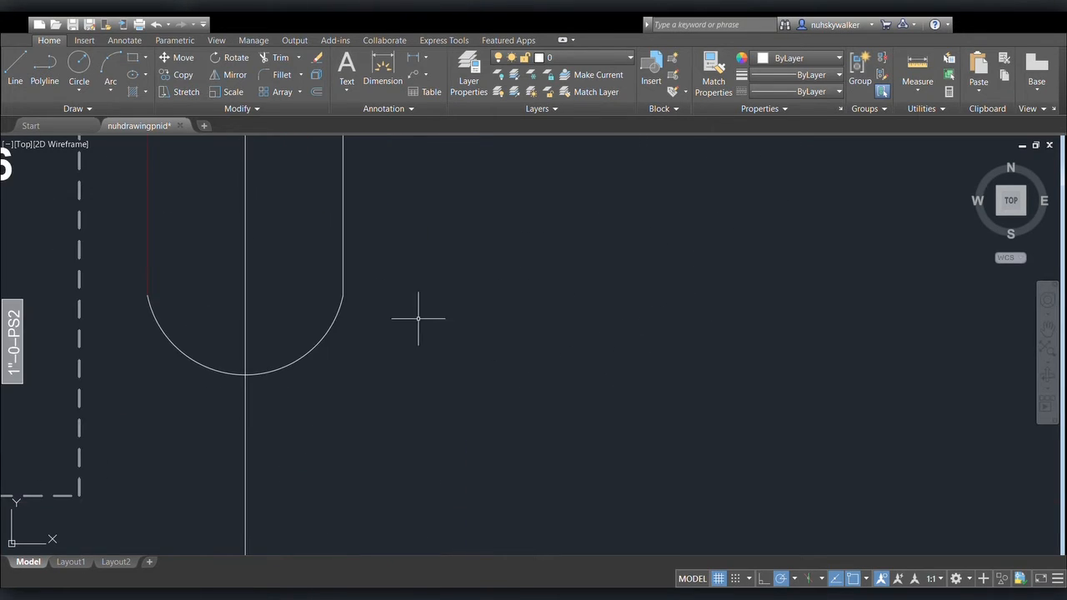
middle_drag(419, 318, 450, 518)
scroll(515, 289, down, 5)
middle_drag(515, 289, 507, 506)
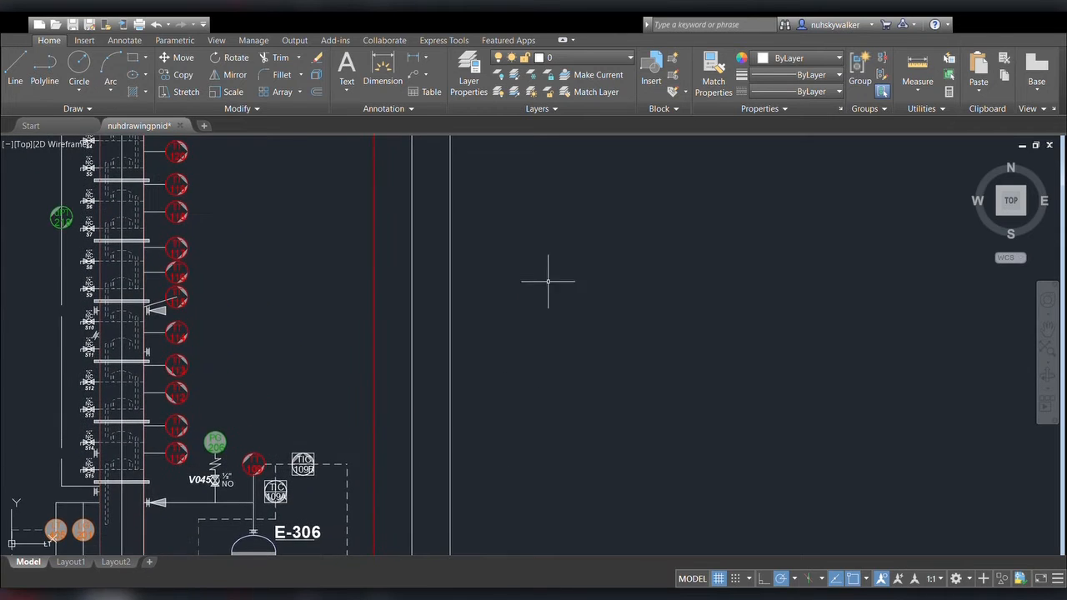
middle_drag(548, 281, 525, 475)
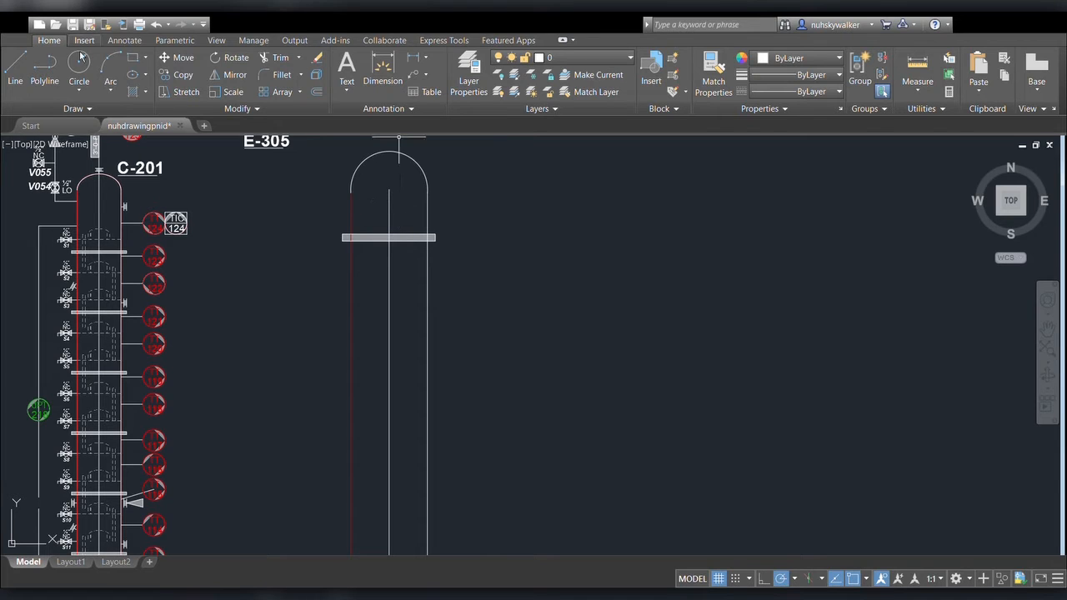
Undo the vertical centre line that starts inside the new column's upper dome
click(156, 24)
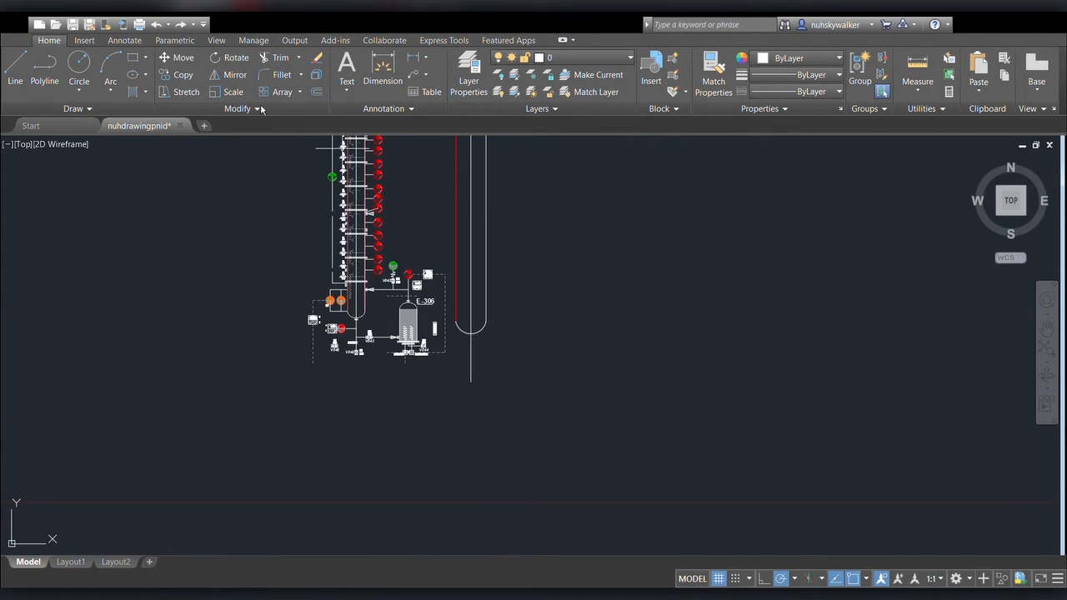
click(180, 24)
click(180, 24)
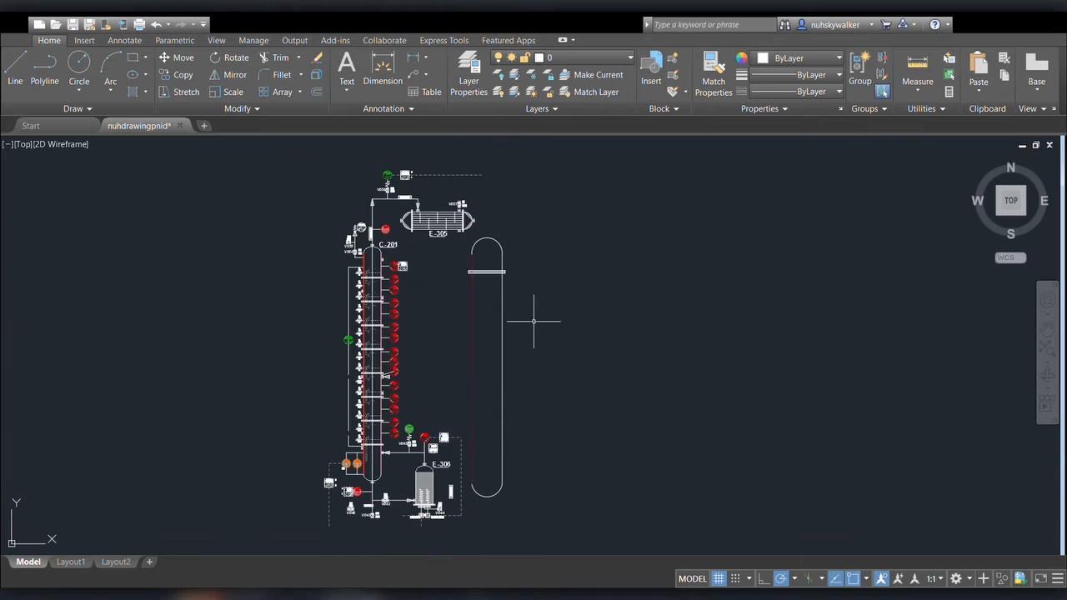
Draw a vertical centre line through the new column from above its upper dome to below its lower dome
scroll(550, 275, up, 2)
middle_drag(530, 289, 475, 212)
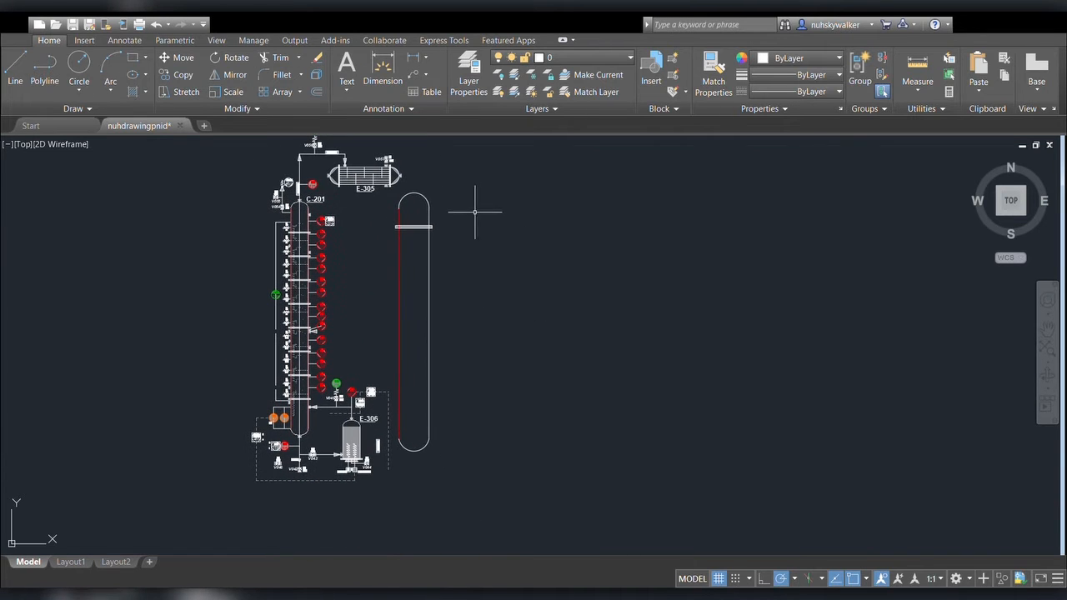
click(414, 158)
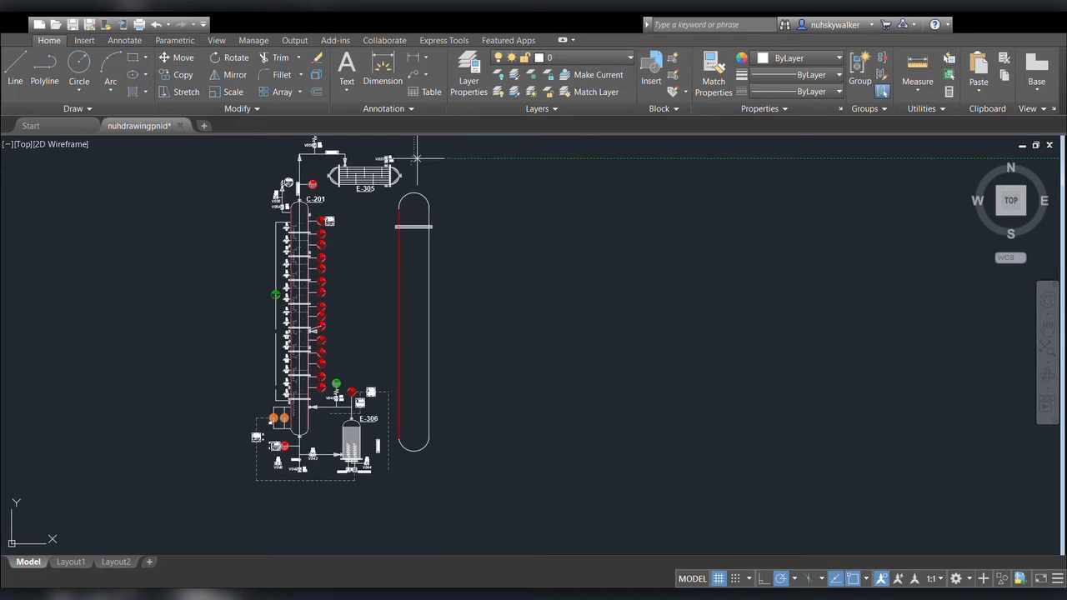
click(414, 497)
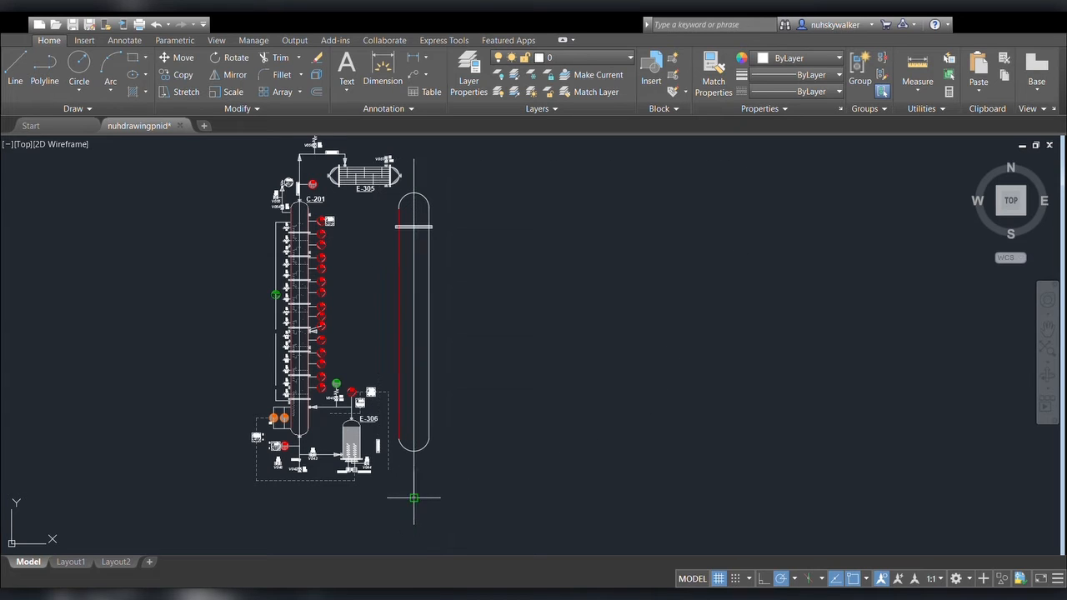
key(Escape)
Copy the hatched bar with its outline four times, stacking the copies just to the right of the new column
scroll(481, 227, up, 4)
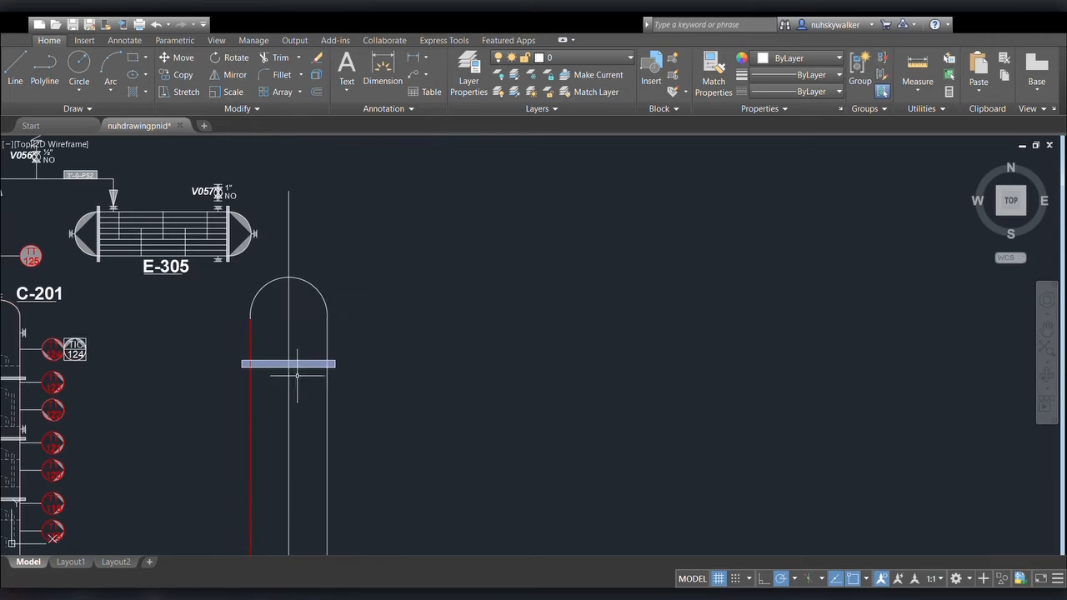
middle_drag(175, 386, 282, 379)
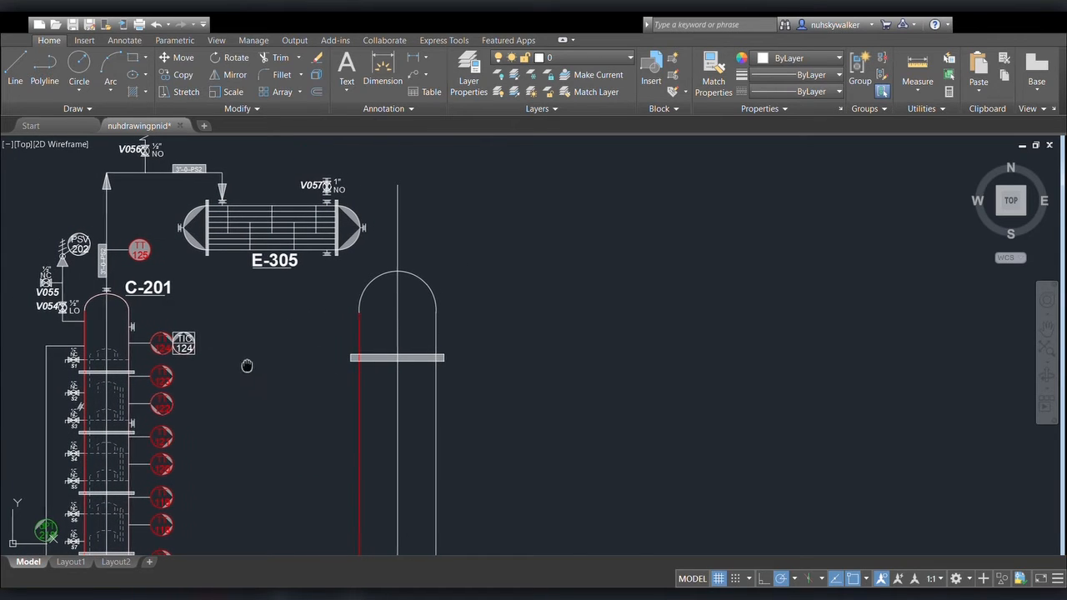
scroll(245, 365, up, 3)
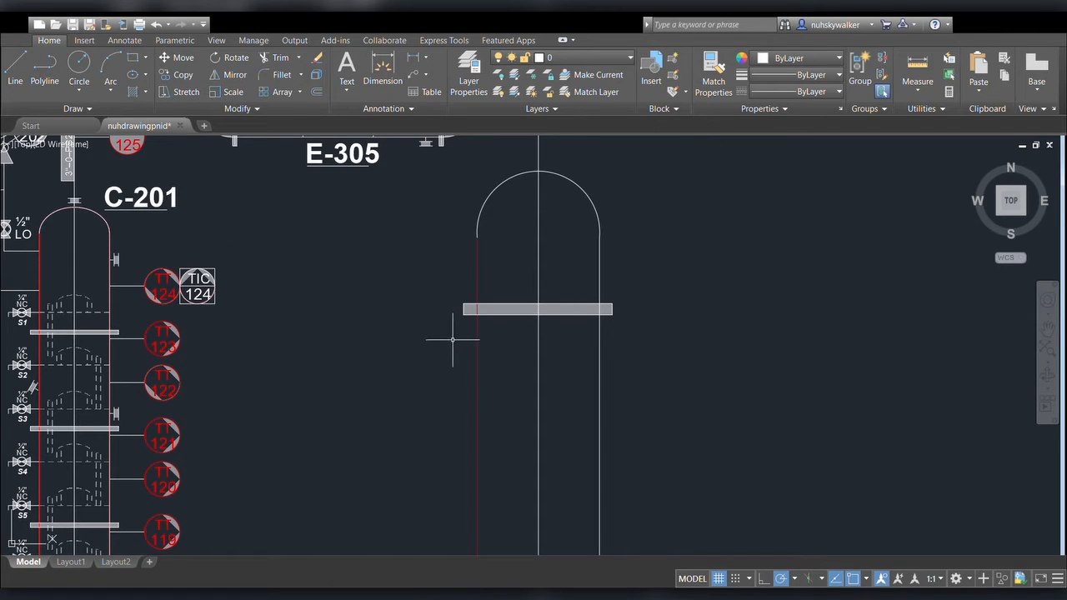
click(453, 340)
click(633, 287)
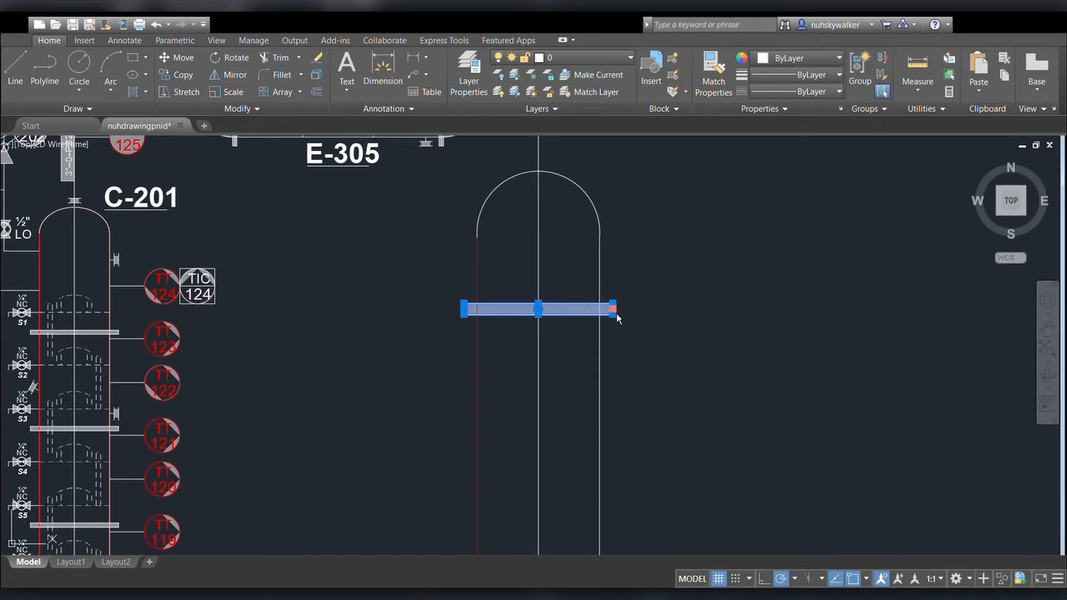
text(co)
key(Return)
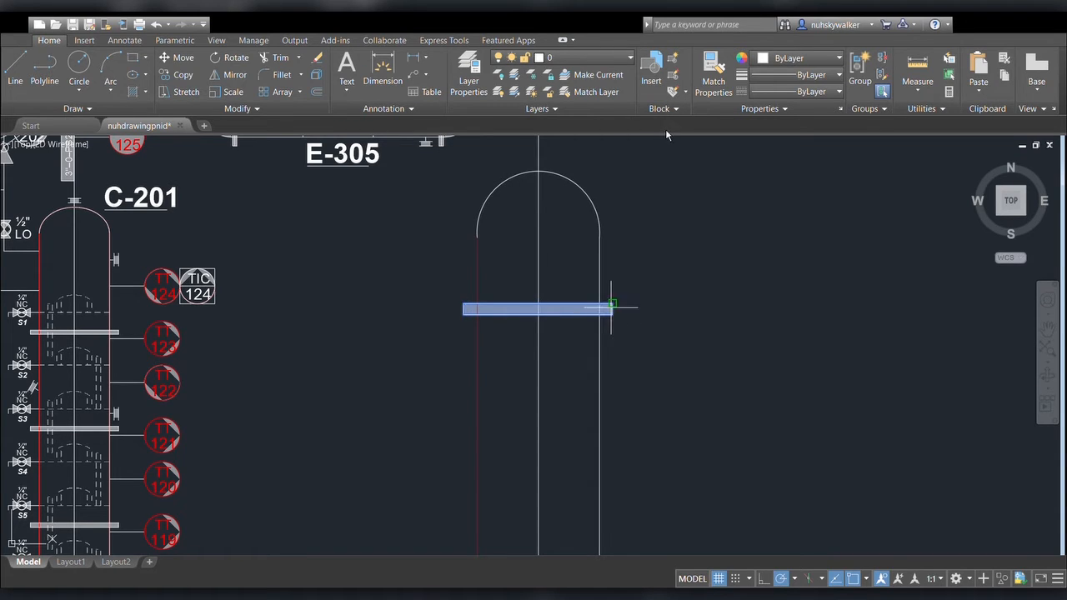
click(465, 383)
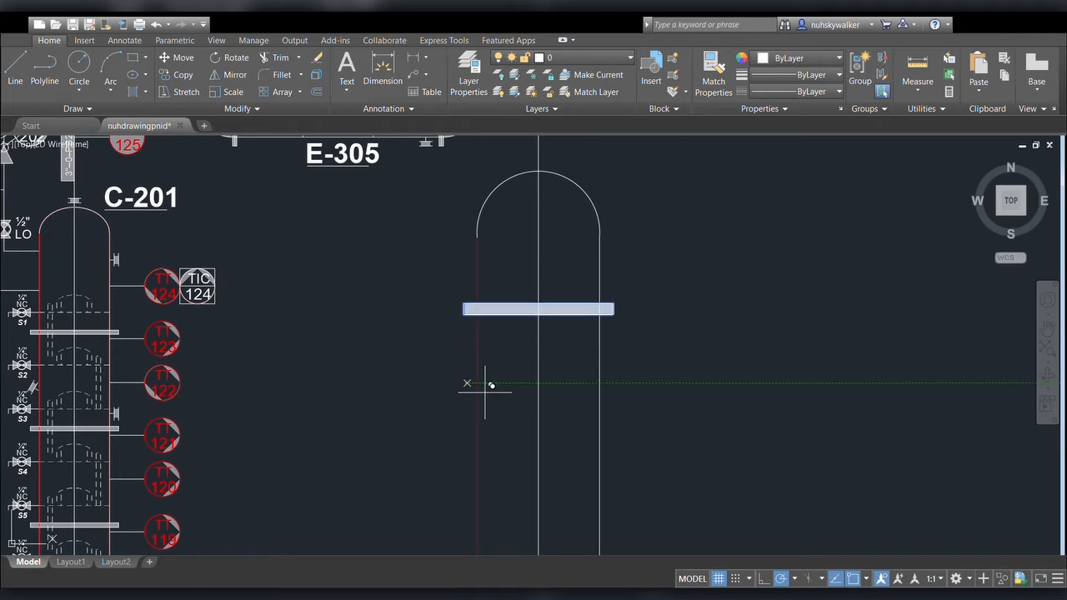
click(629, 383)
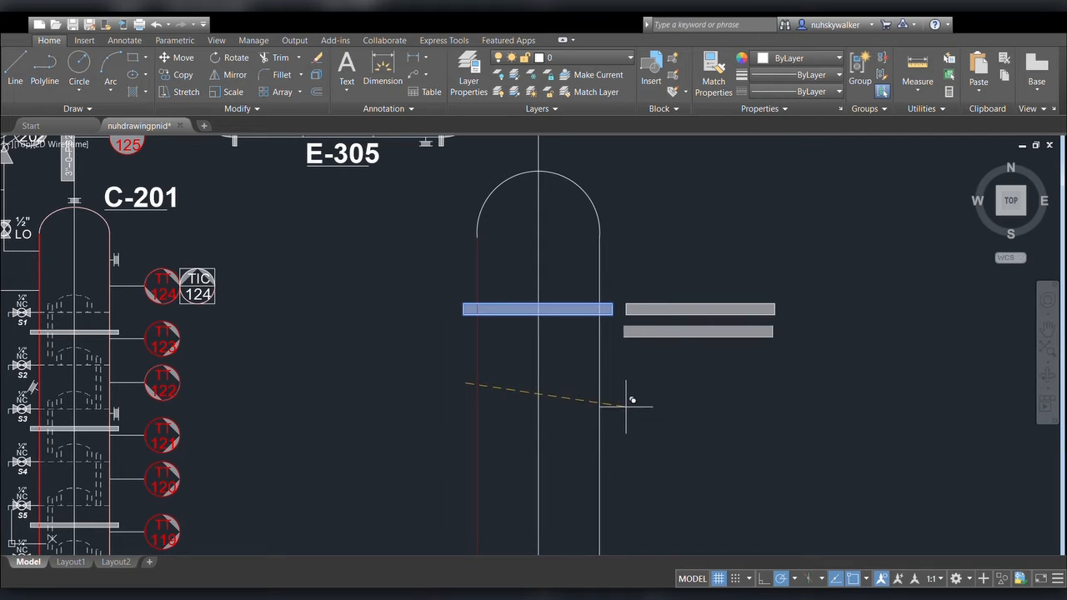
click(636, 404)
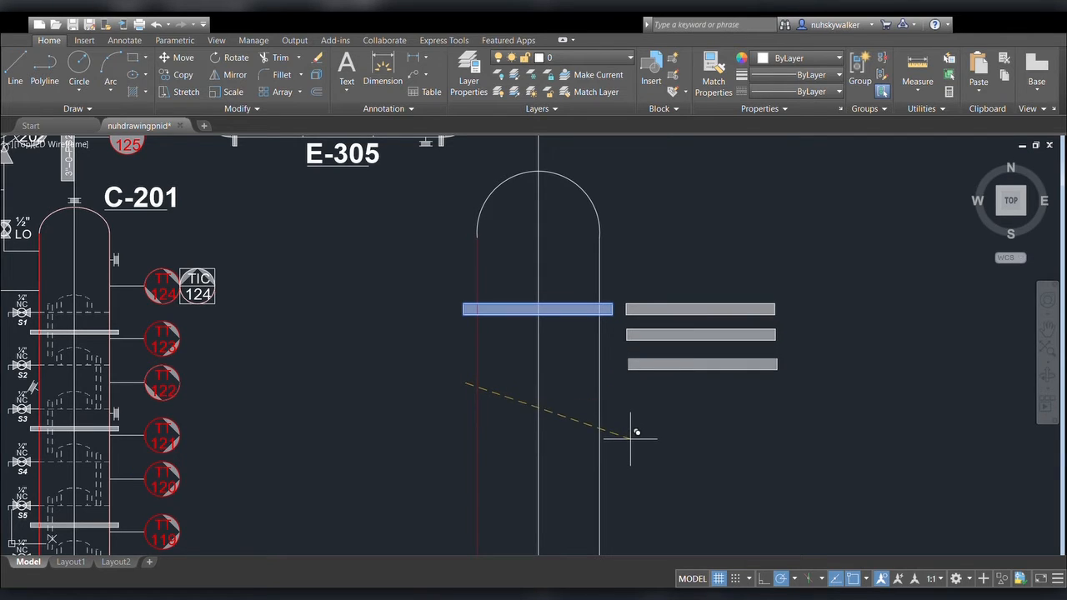
click(631, 431)
click(627, 457)
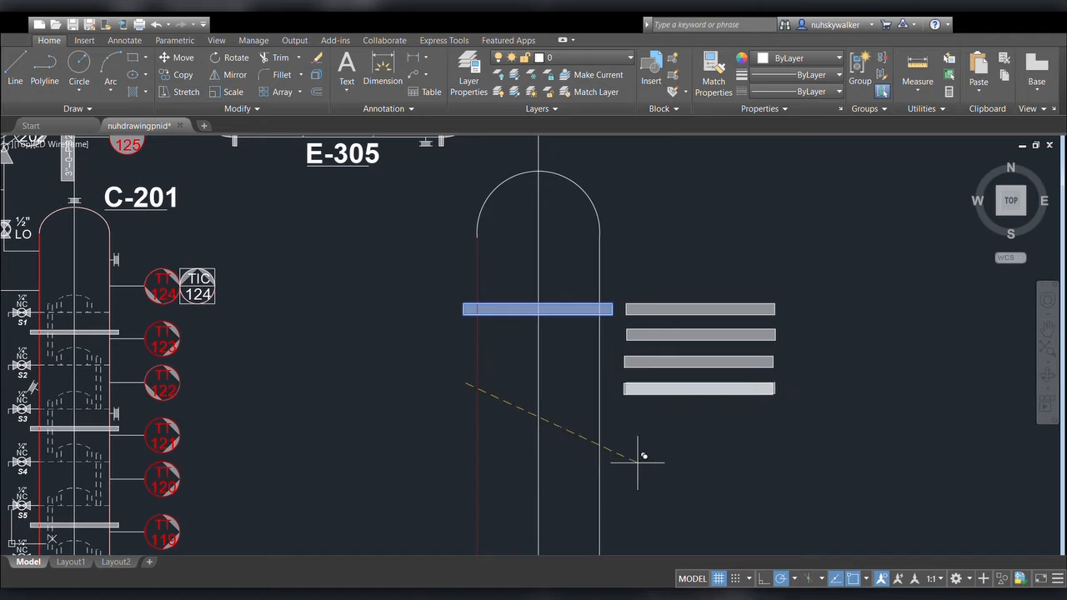
Place three more copies of the hatched bar in a second group farther right and end the Copy command
click(810, 440)
click(805, 394)
click(802, 325)
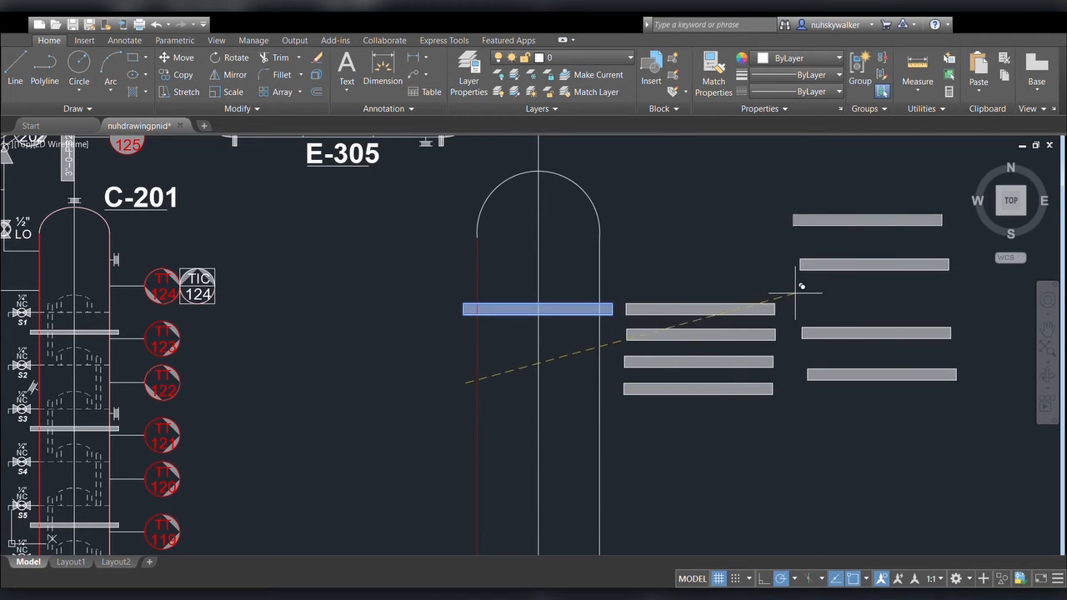
key(Escape)
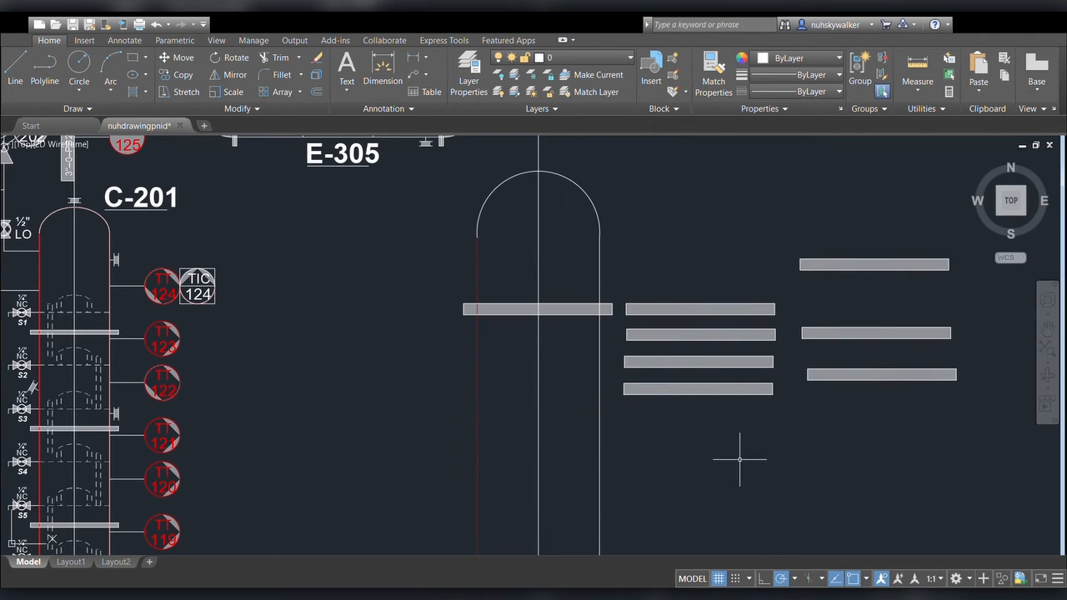
middle_drag(352, 417, 444, 360)
scroll(445, 360, down, 5)
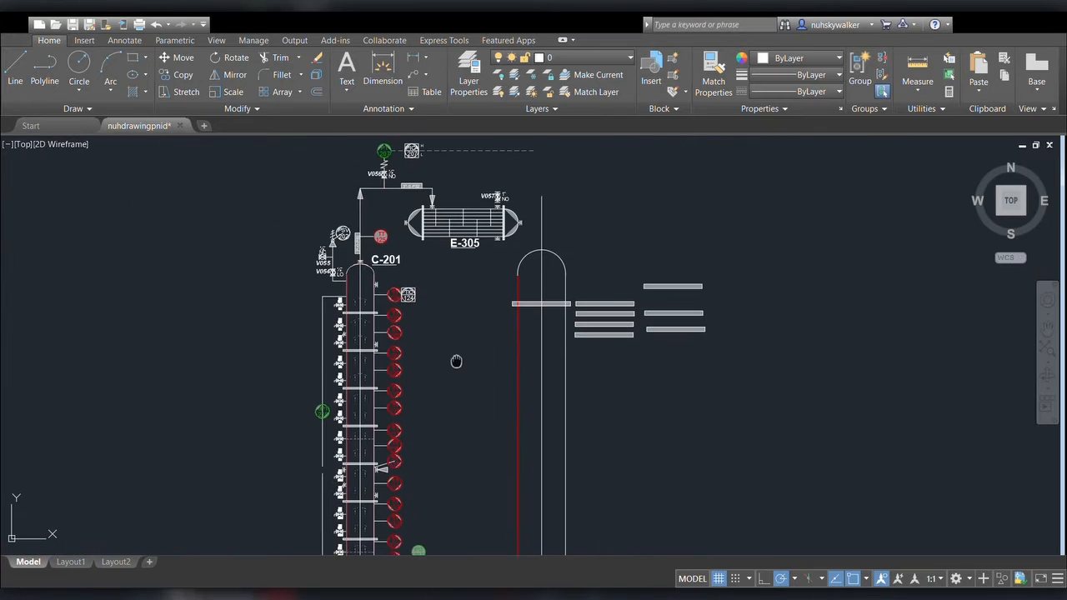
scroll(455, 362, up, 2)
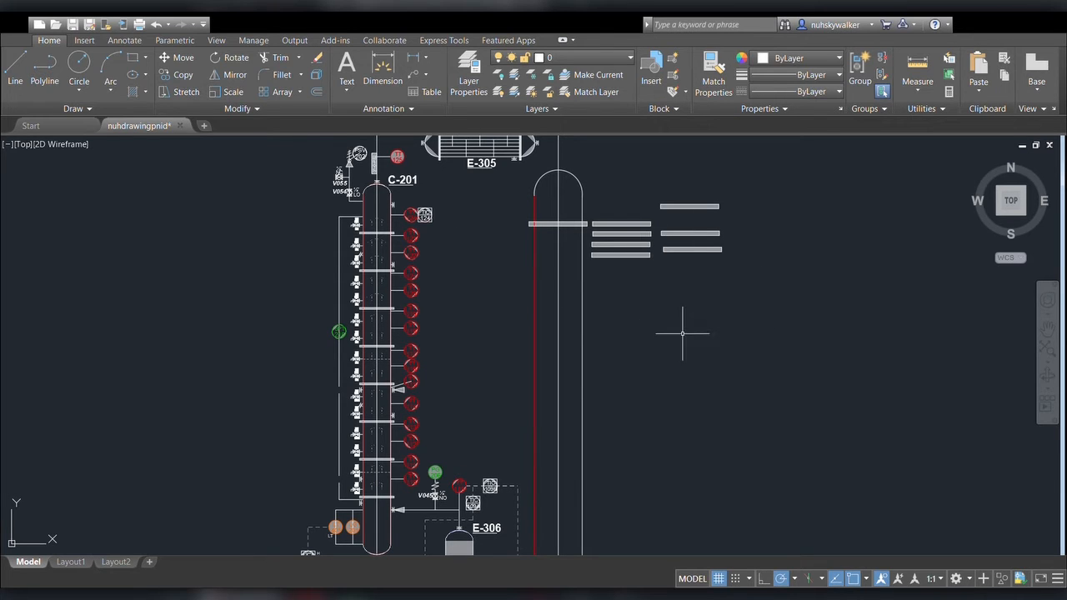
mouse_move(683, 334)
middle_down()
mouse_move(607, 331)
mouse_move(586, 300)
middle_up()
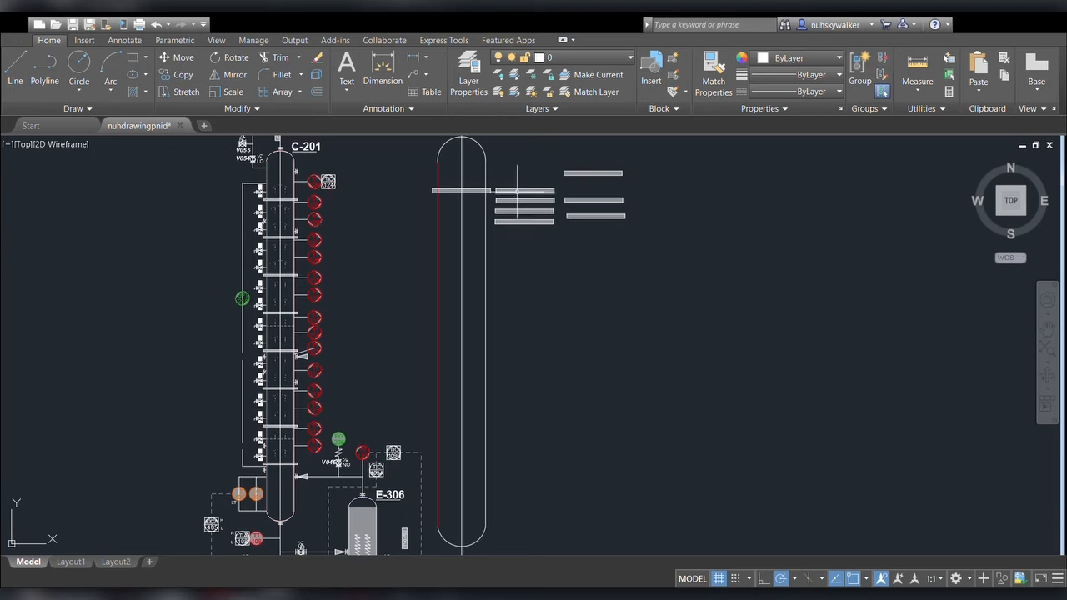
scroll(553, 239, up, 5)
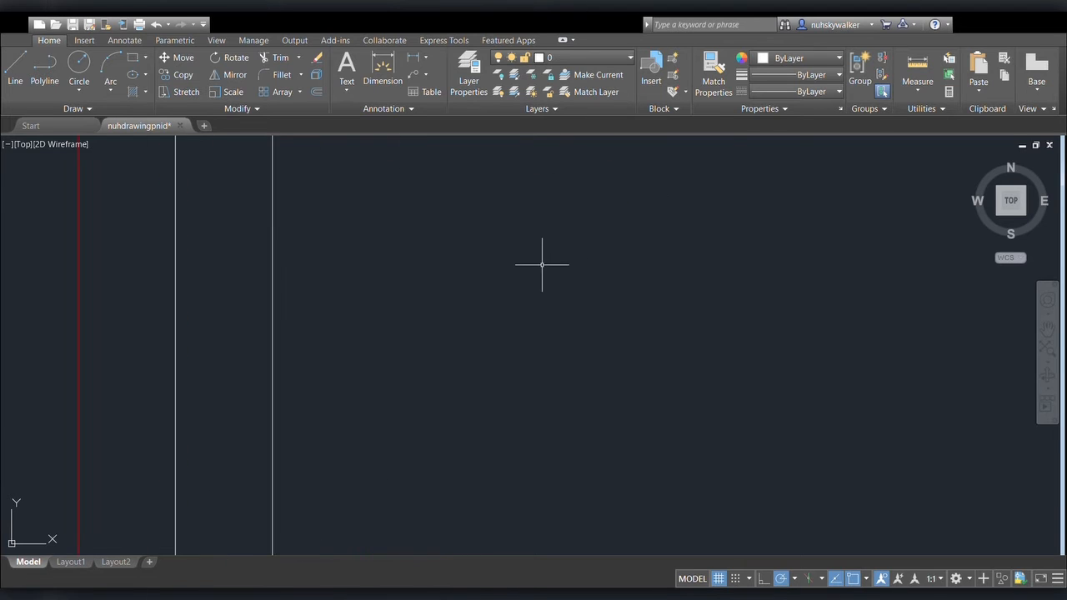
scroll(563, 403, down, 2)
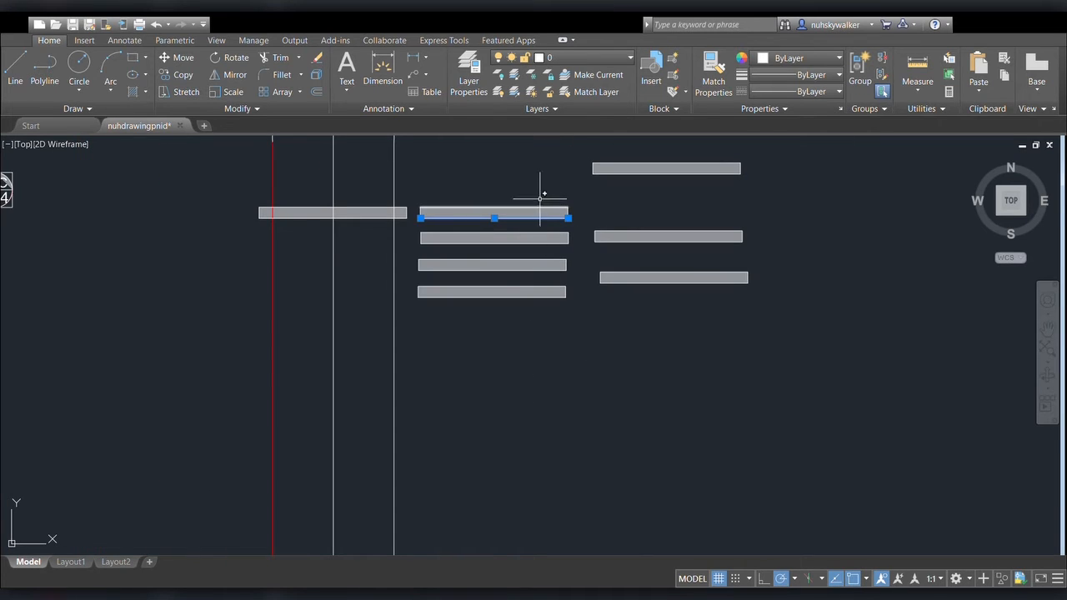
click(527, 183)
click(472, 241)
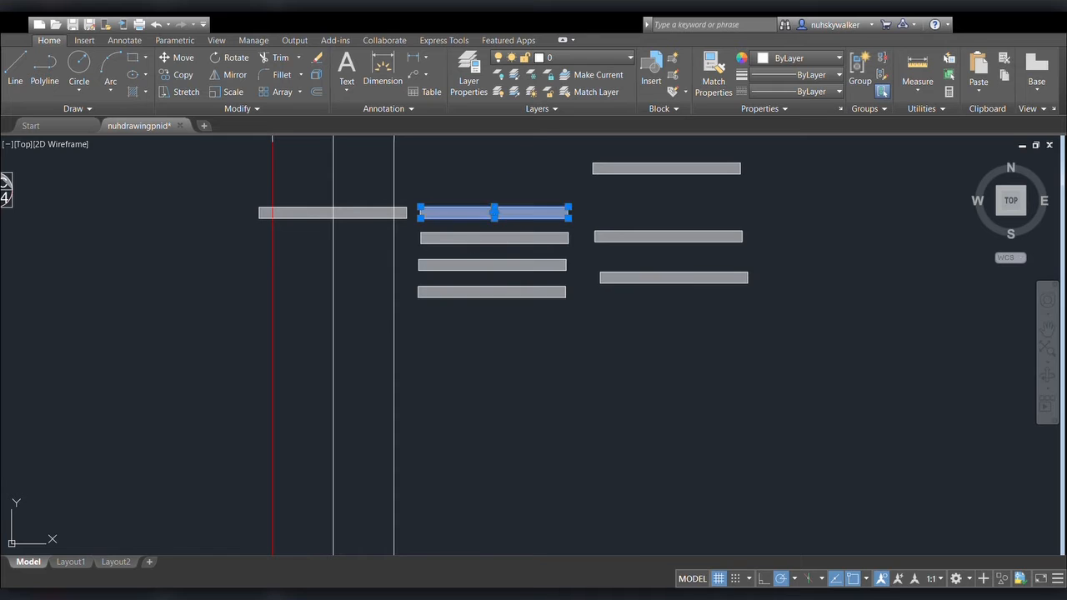
middle_drag(542, 367, 572, 331)
scroll(587, 309, down, 2)
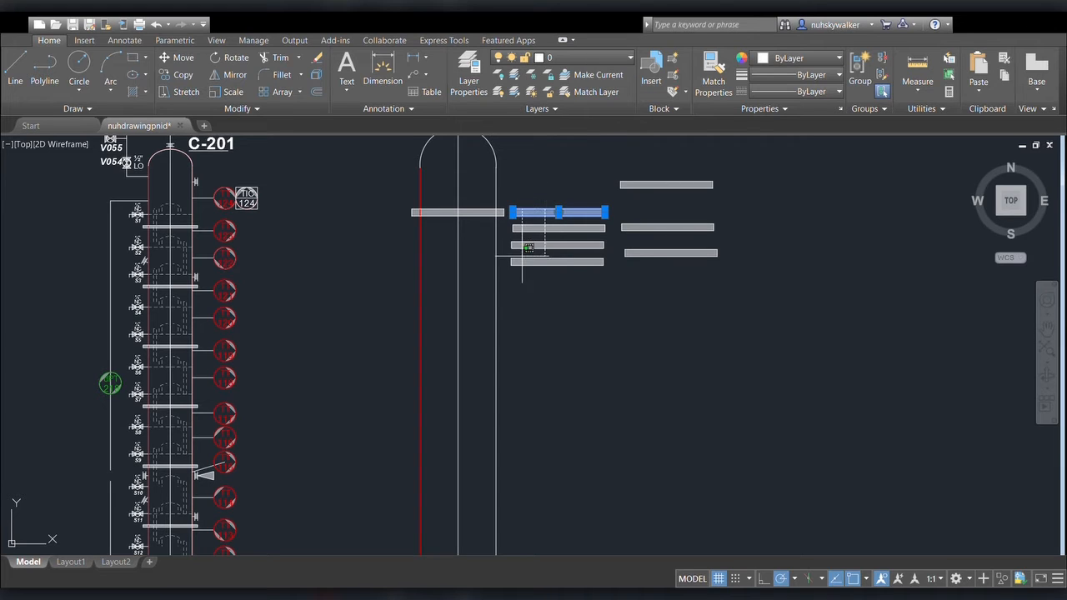
key(Escape)
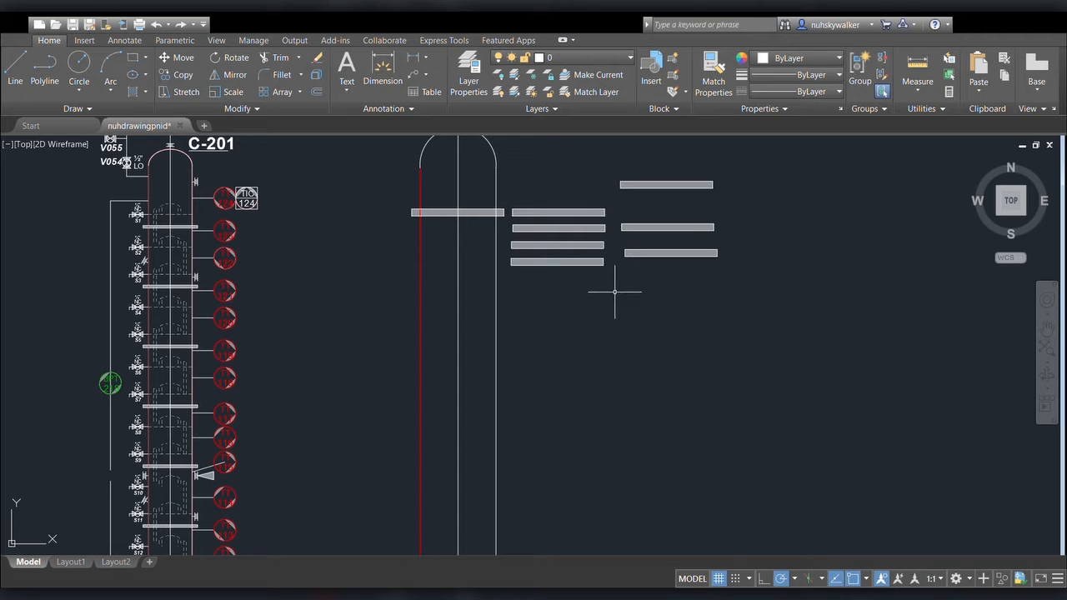
scroll(594, 200, up, 5)
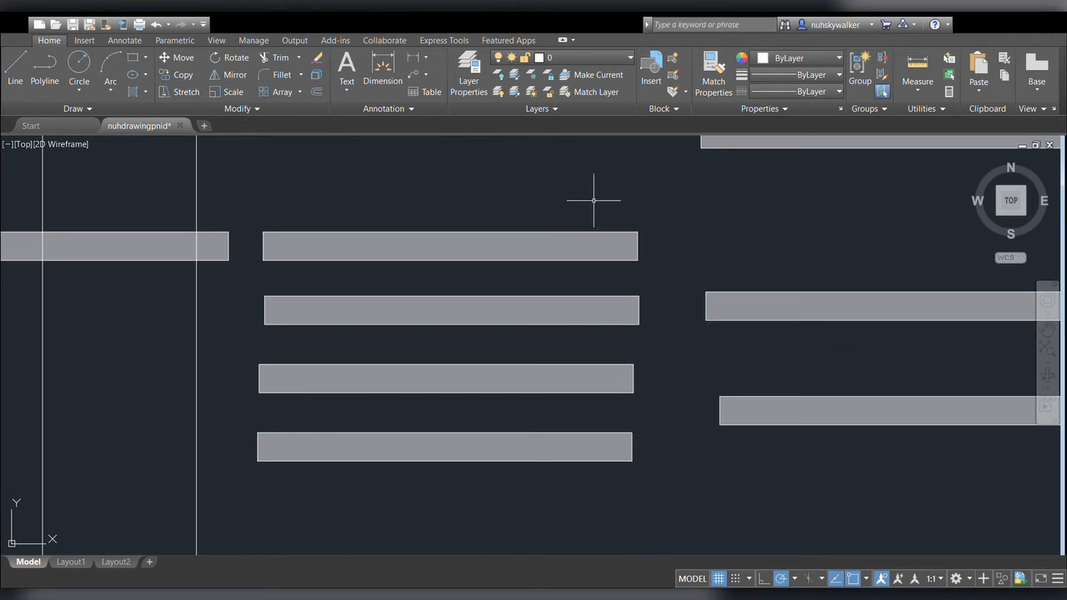
click(657, 206)
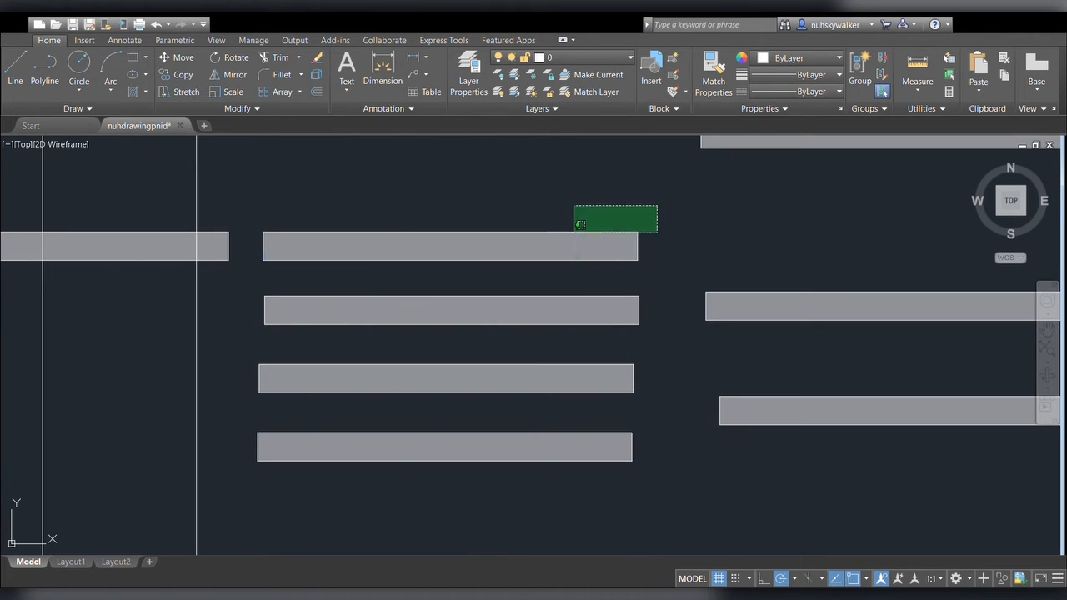
click(252, 280)
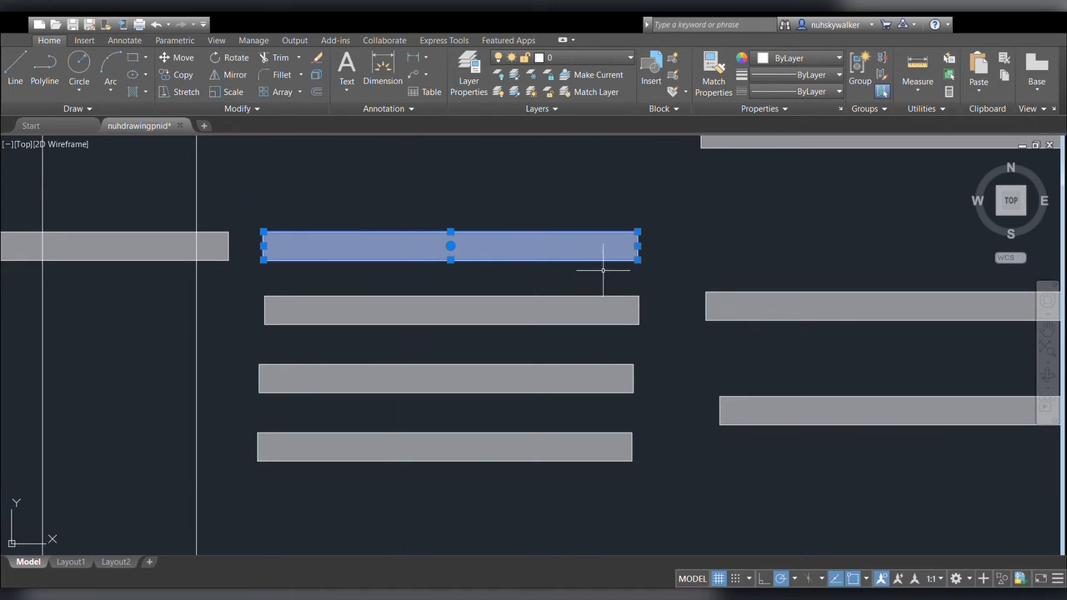
click(668, 204)
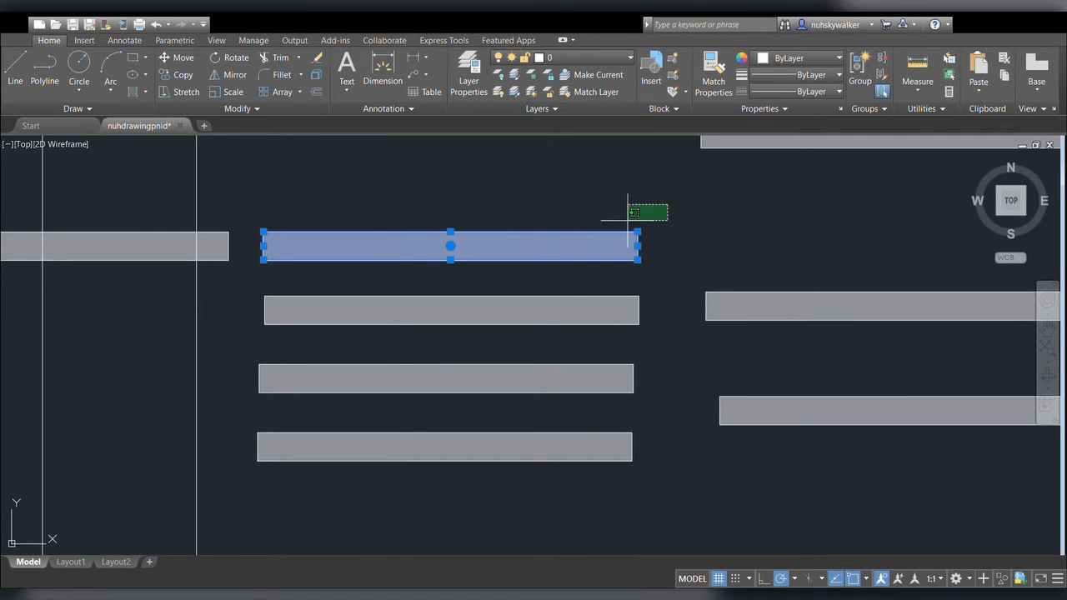
click(248, 278)
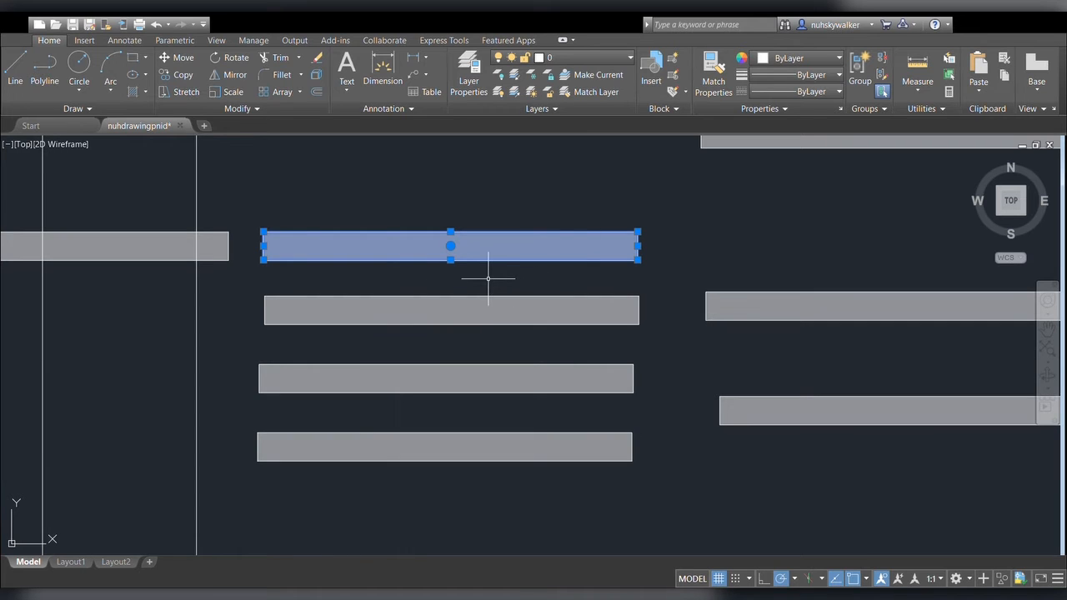
key(Escape)
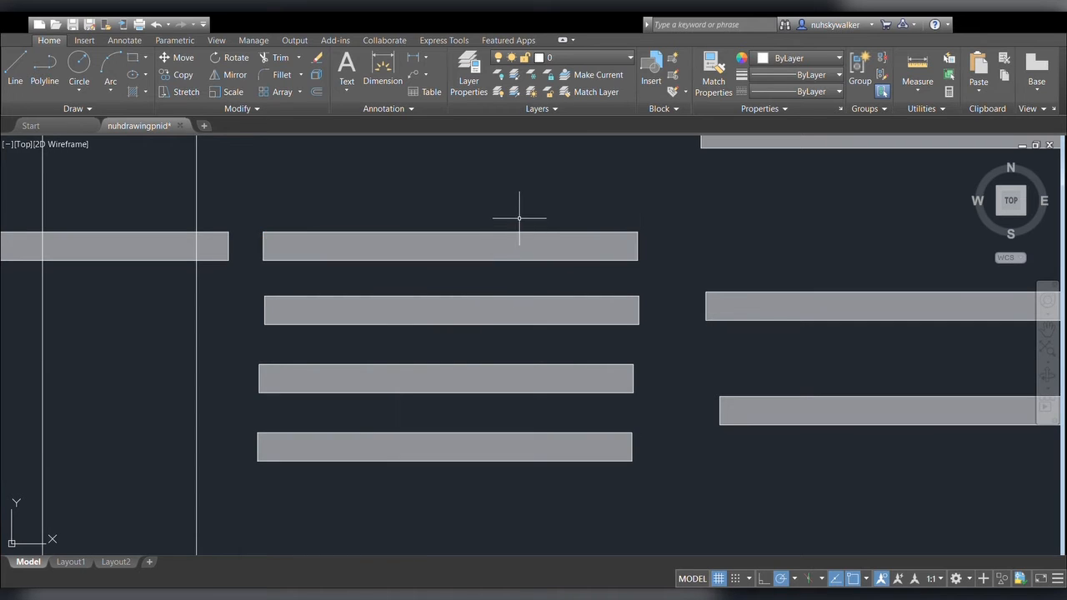
click(508, 231)
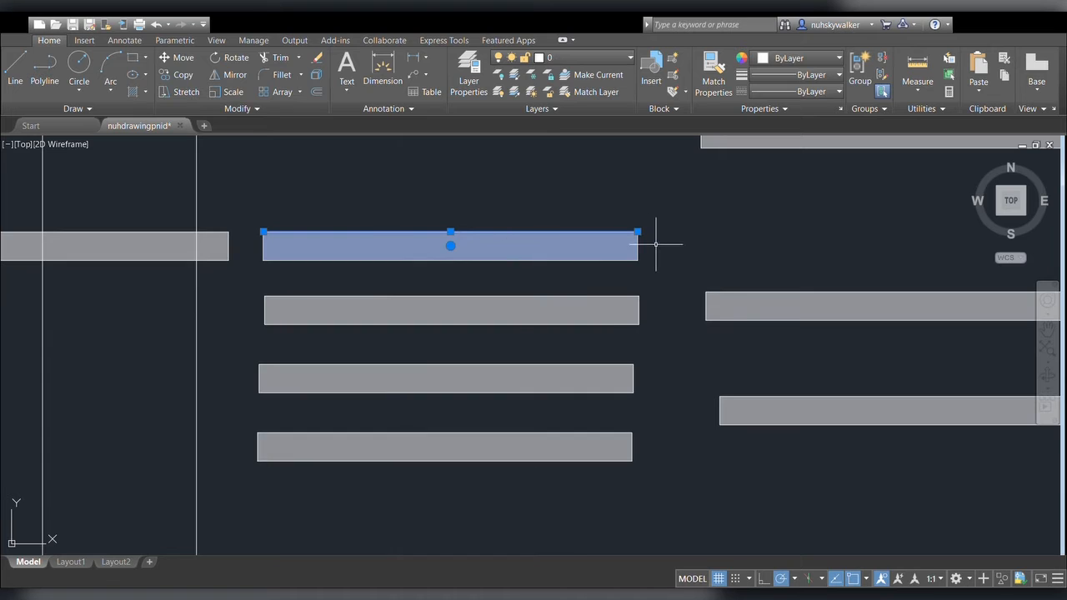
click(543, 251)
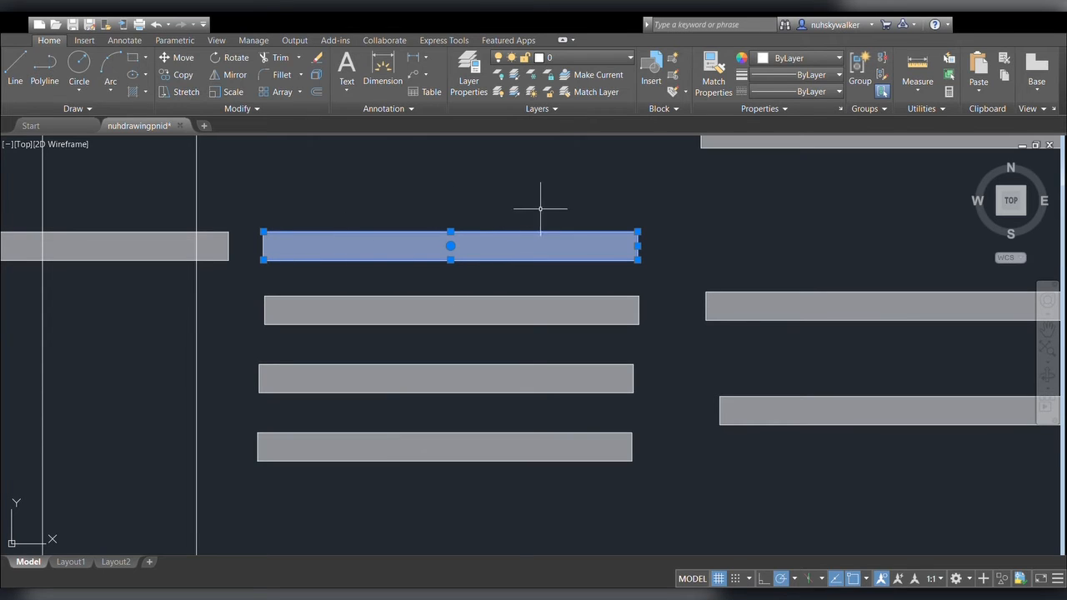
key(Escape)
Move the topmost hatched bar copy of the nearer stack, with its outline, onto the new column, aligned below the existing plate
click(656, 201)
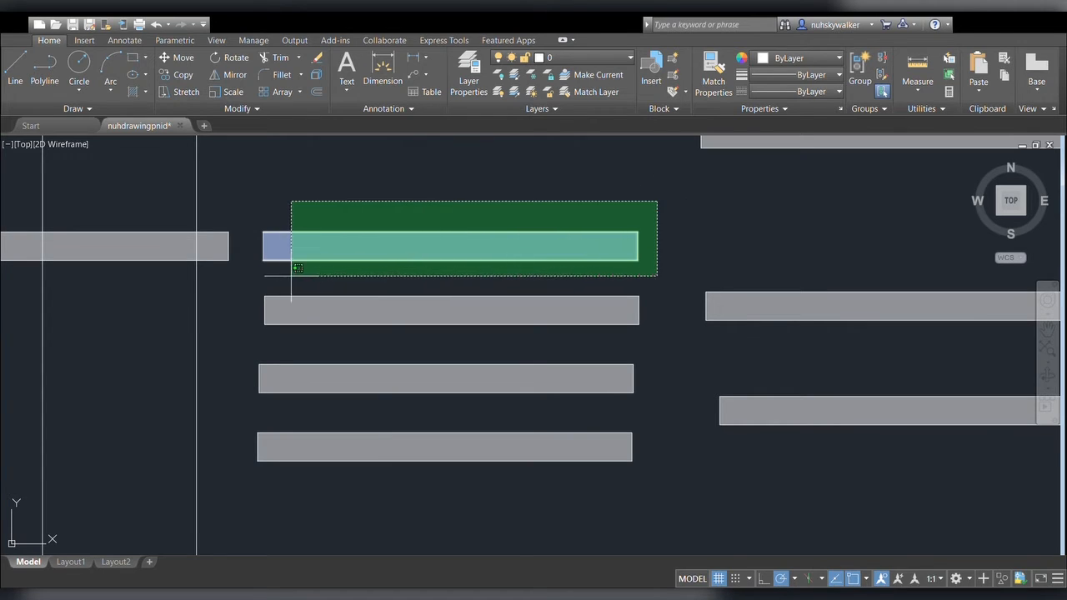
click(258, 280)
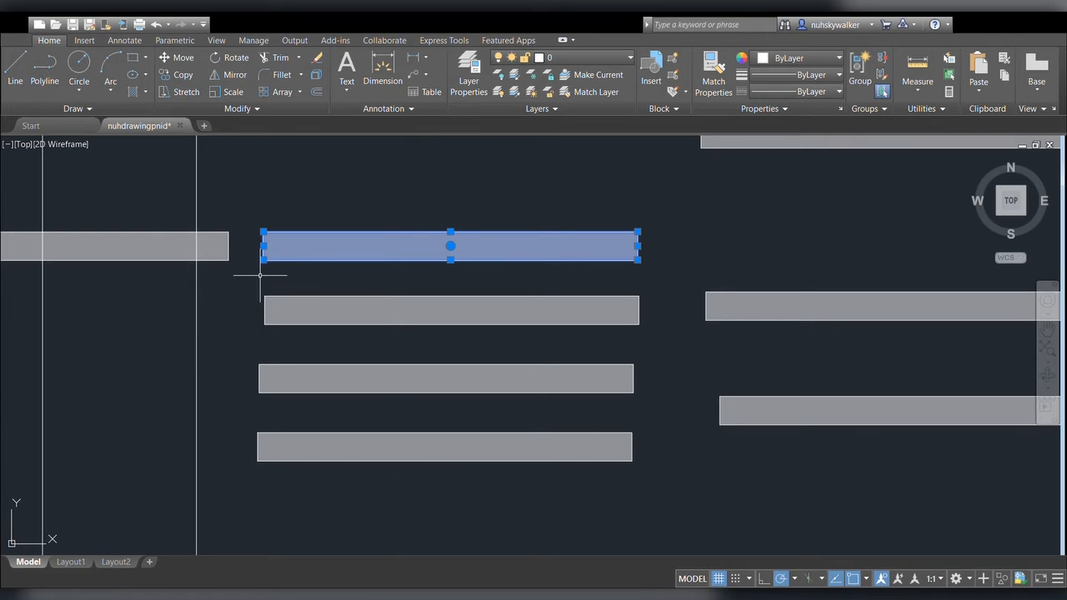
scroll(479, 268, down, 2)
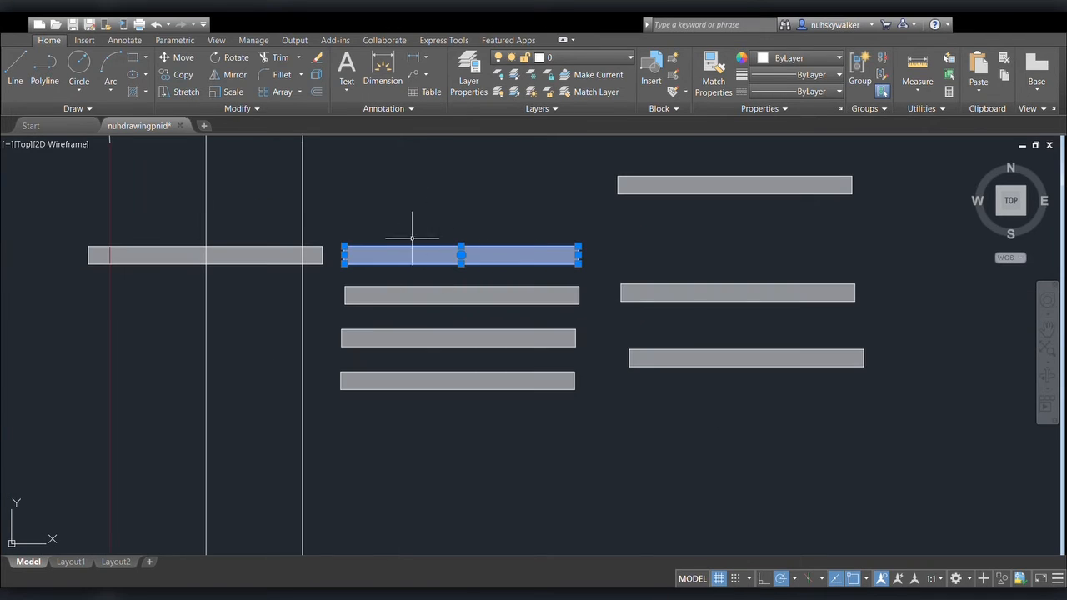
click(185, 64)
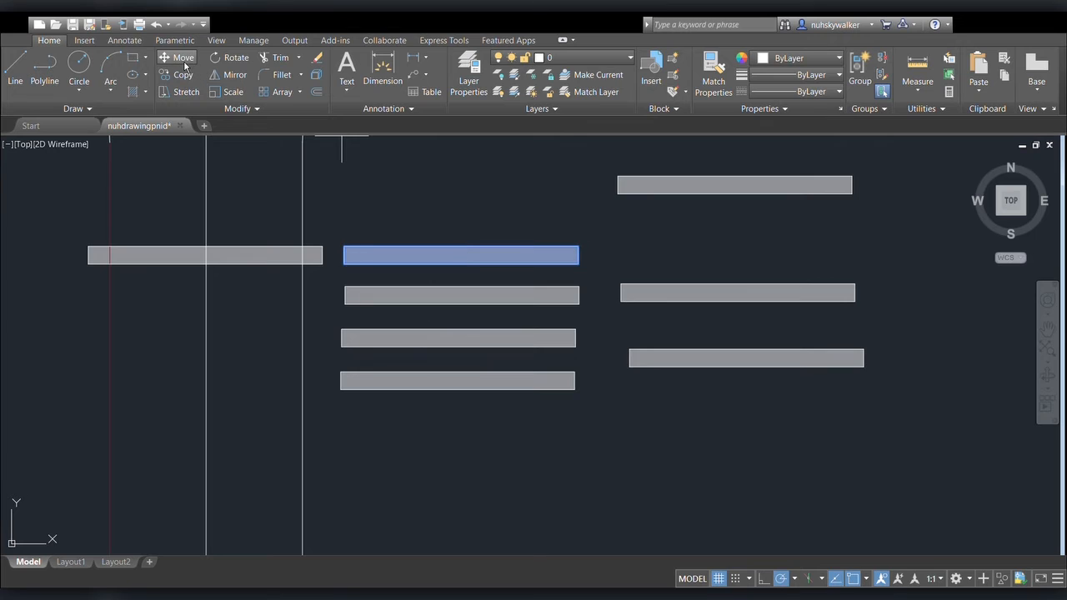
click(343, 247)
scroll(91, 417, down, 2)
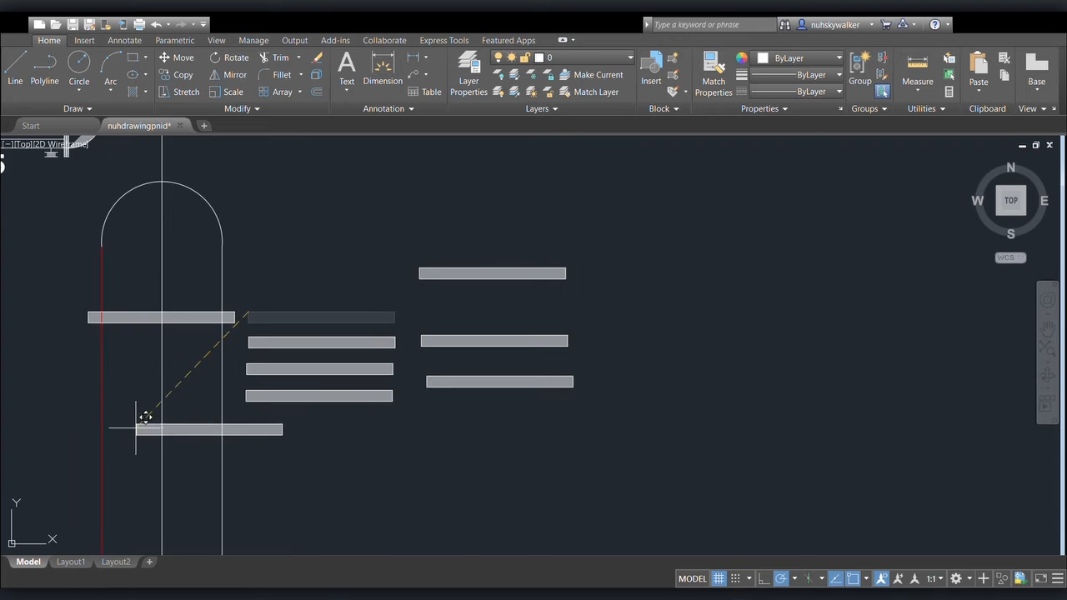
middle_drag(147, 437, 353, 313)
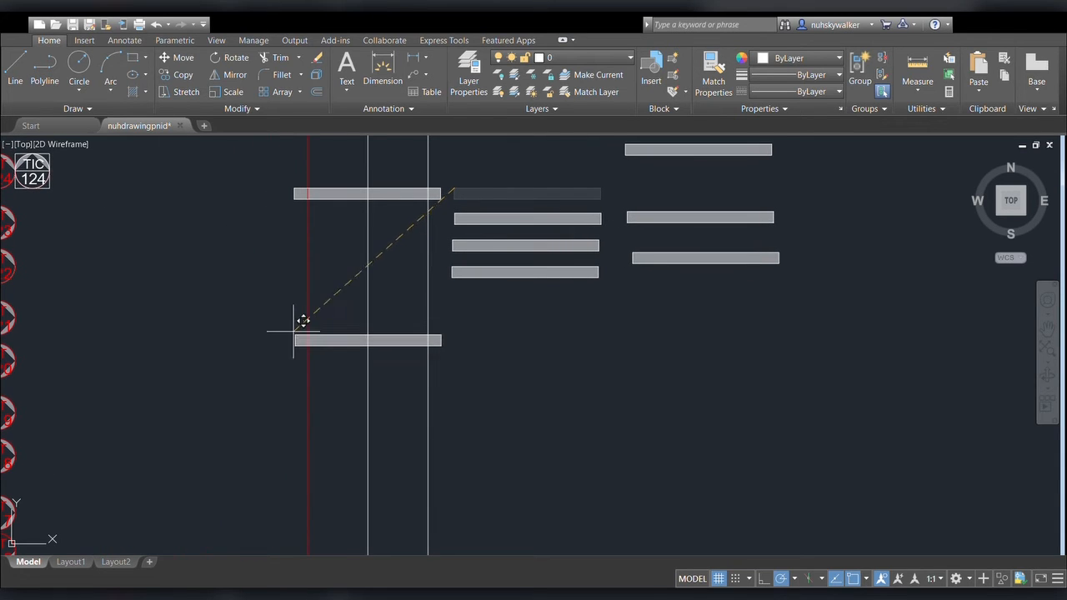
scroll(300, 302, down, 2)
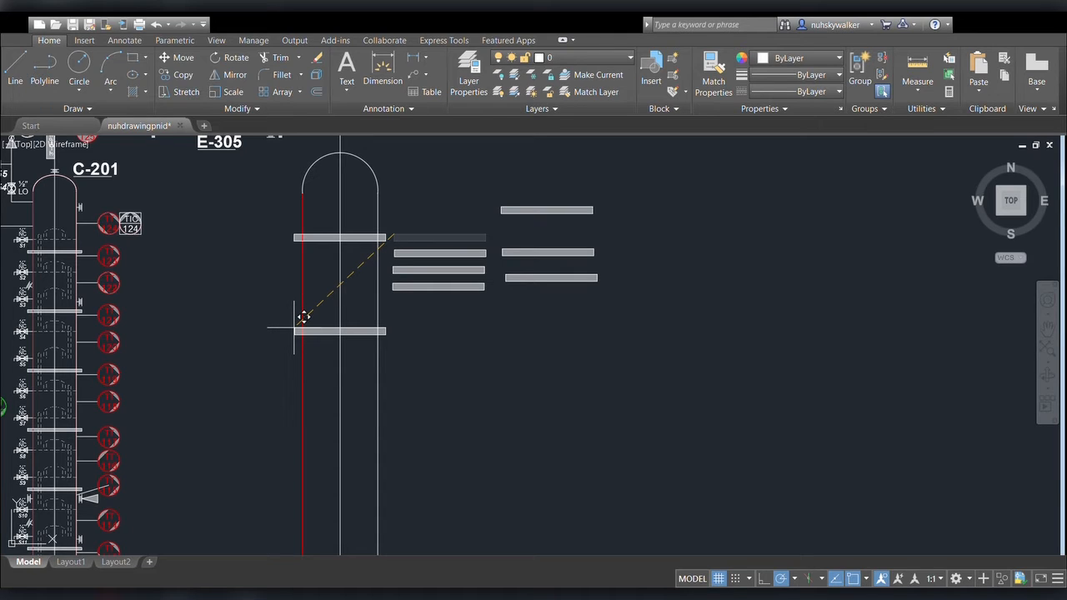
click(293, 327)
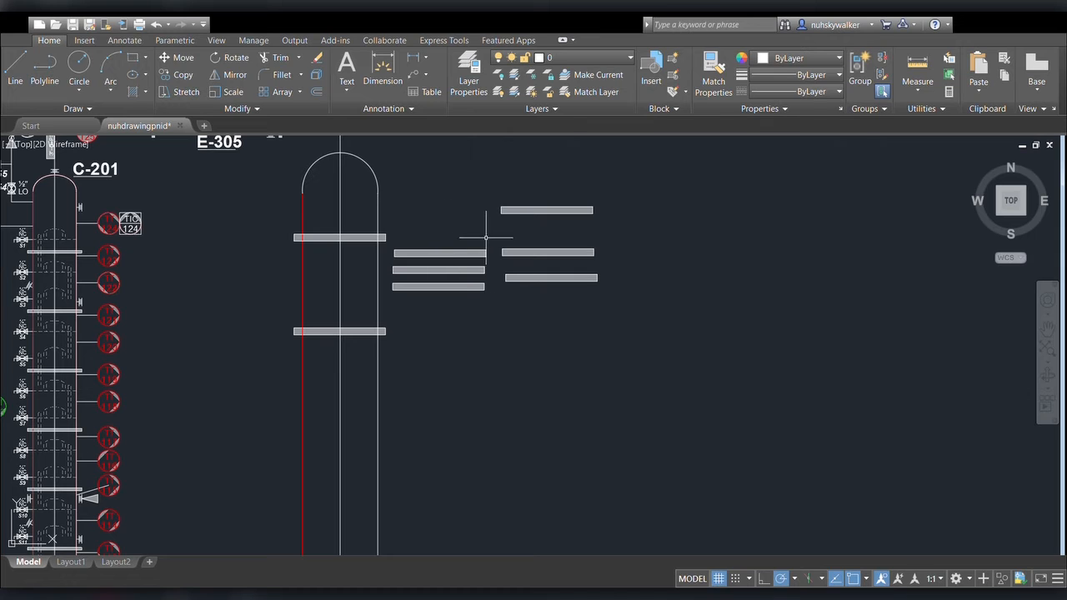
Move the next hatched bar copy with its outline onto the column as the third plate, spaced evenly below the second
click(486, 240)
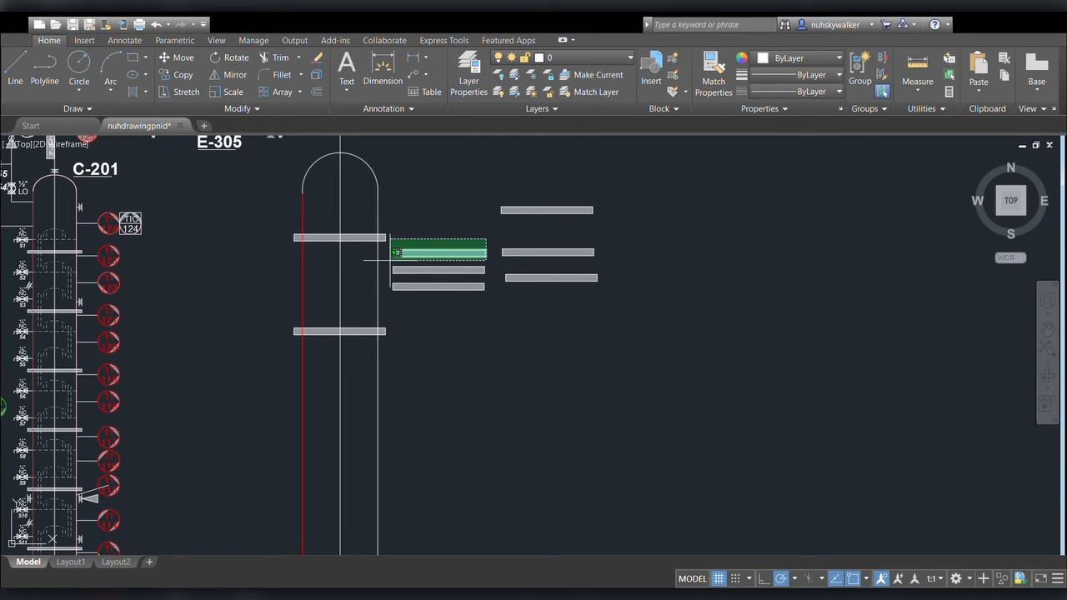
click(394, 254)
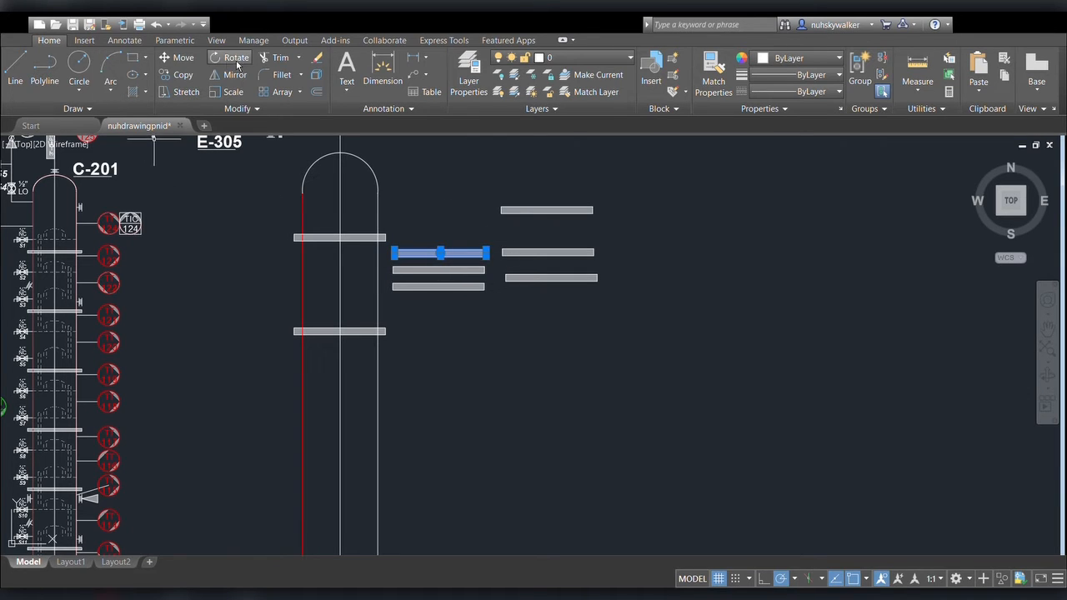
click(178, 57)
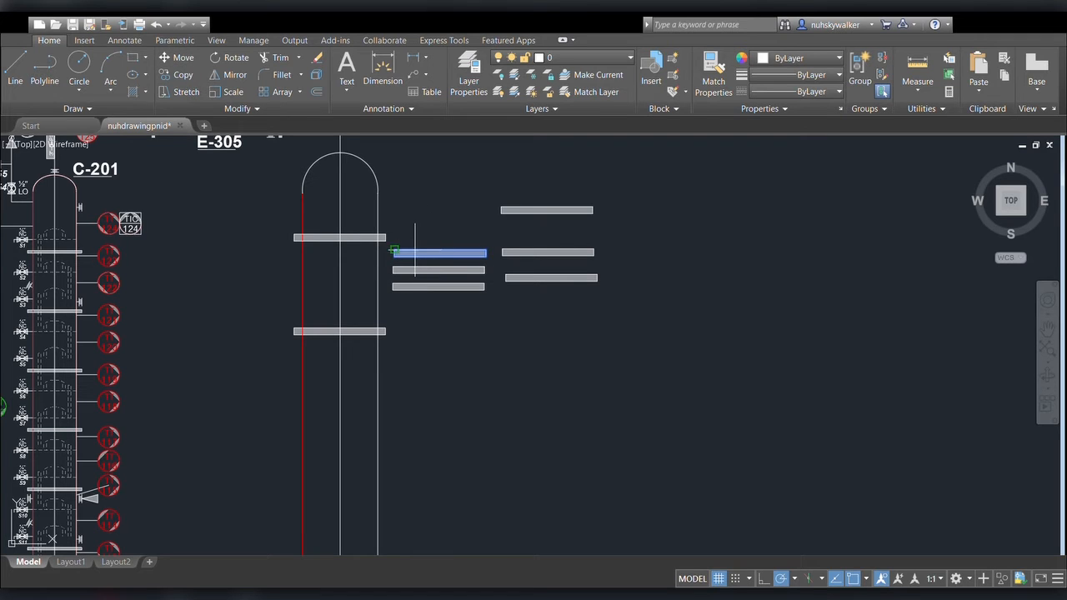
click(394, 250)
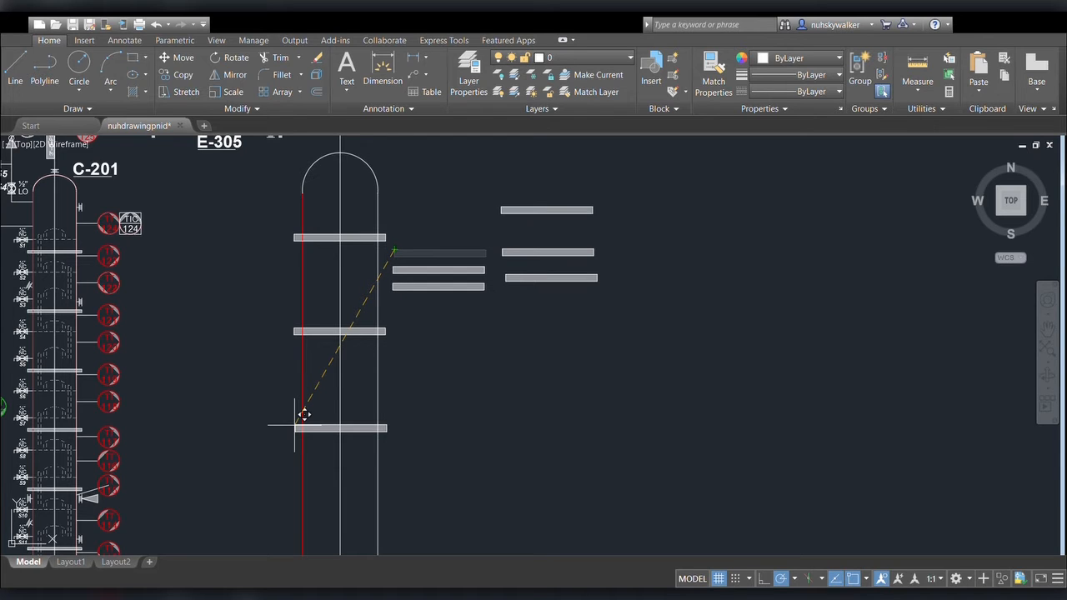
click(297, 426)
middle_drag(515, 402, 556, 352)
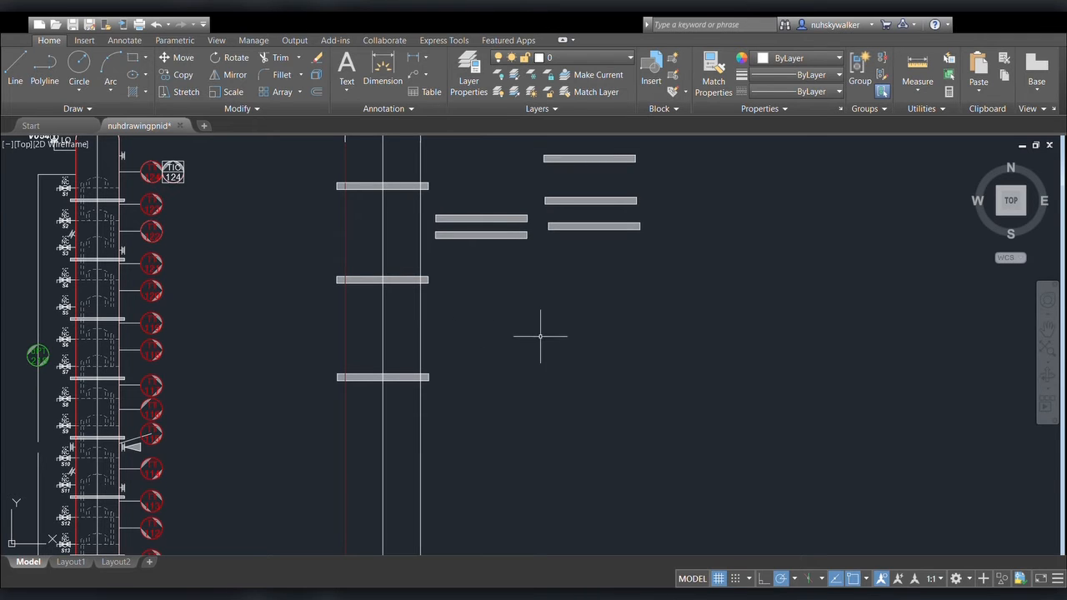
click(696, 148)
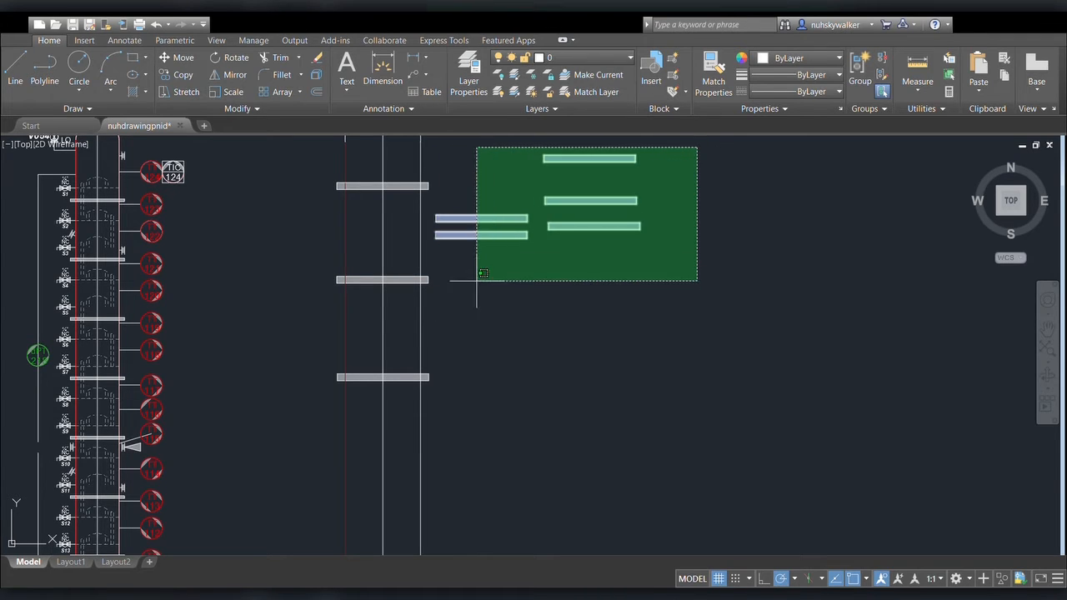
click(476, 284)
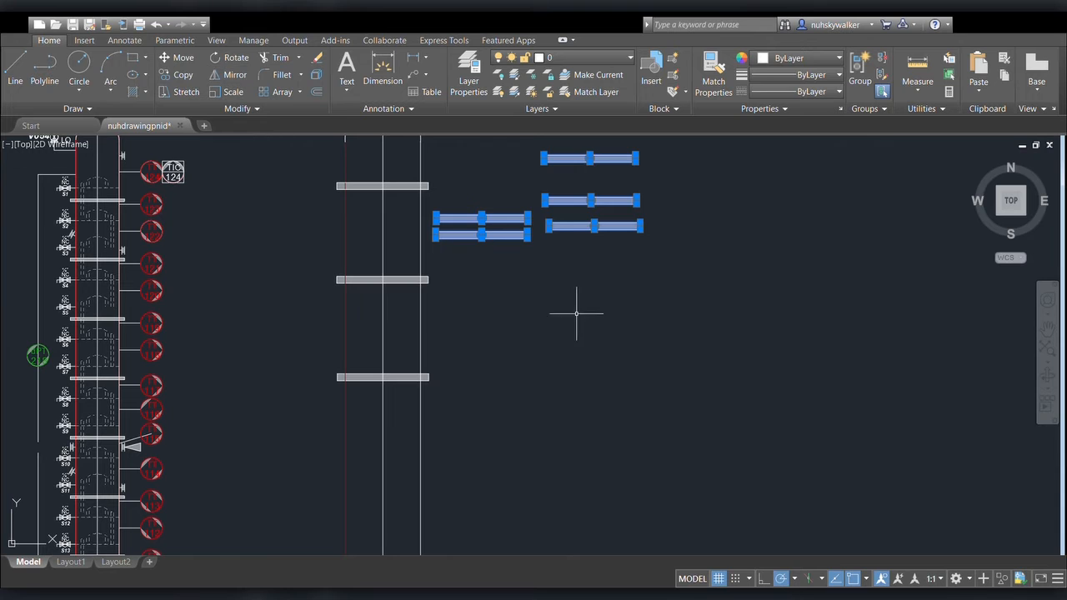
key(Escape)
Move the five spare hatched bars with their outlines farther right, clear of the new column
mouse_move(505, 316)
middle_down()
mouse_move(588, 397)
mouse_move(622, 392)
middle_up()
scroll(451, 283, up, 2)
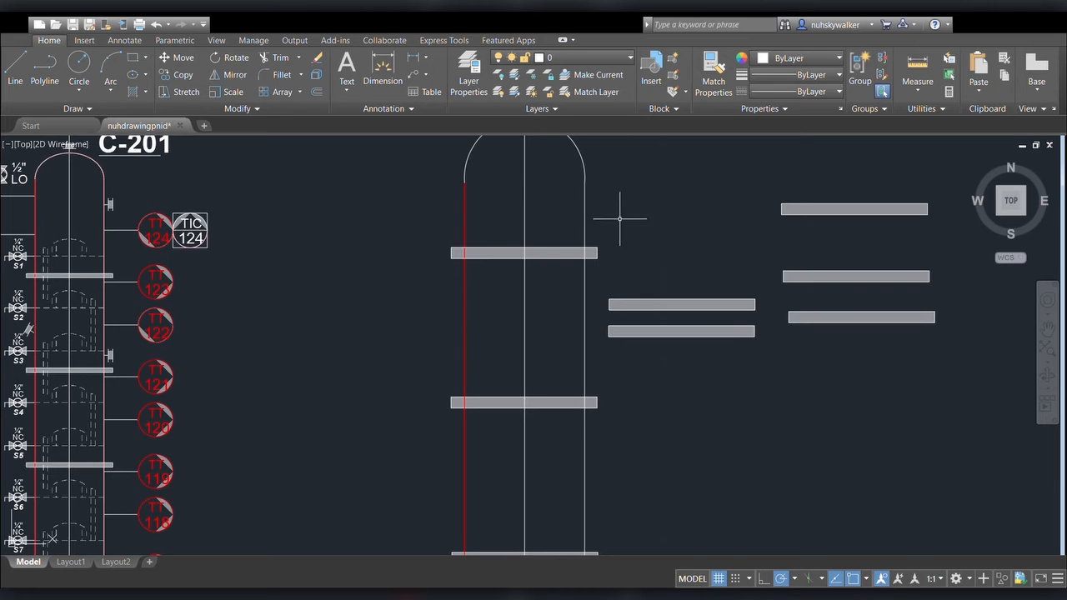
middle_drag(371, 328, 540, 331)
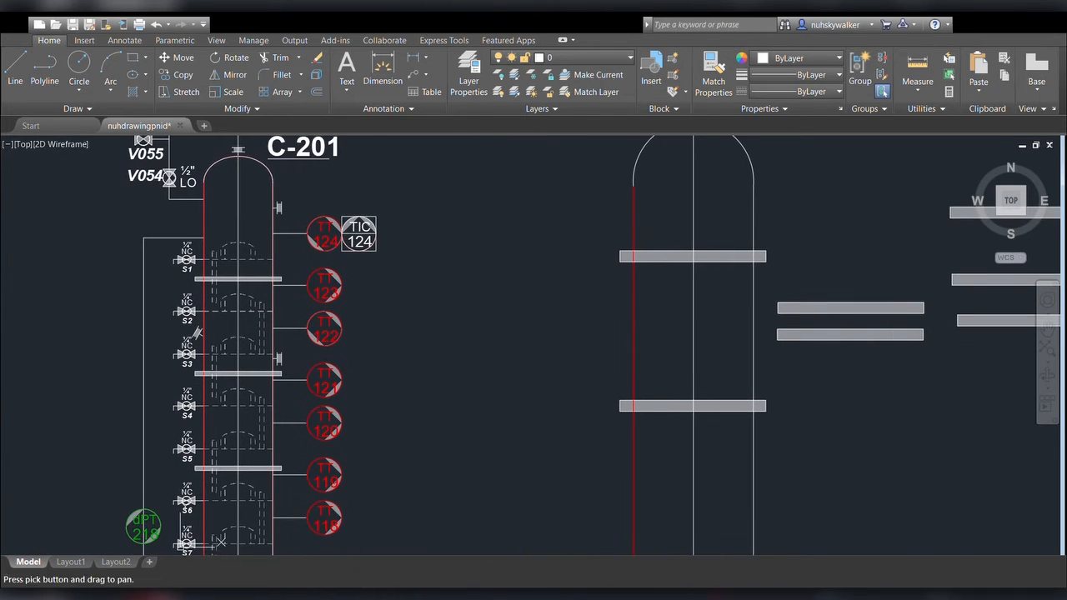
middle_drag(457, 305, 417, 343)
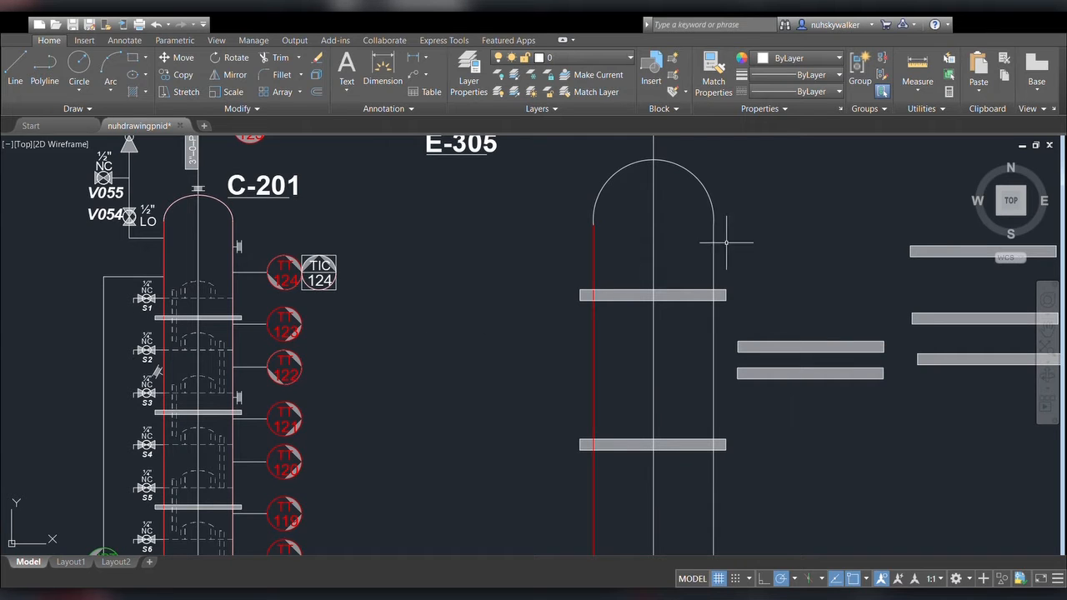
mouse_move(774, 454)
middle_down()
mouse_move(716, 461)
mouse_move(619, 428)
middle_up()
click(934, 198)
click(642, 419)
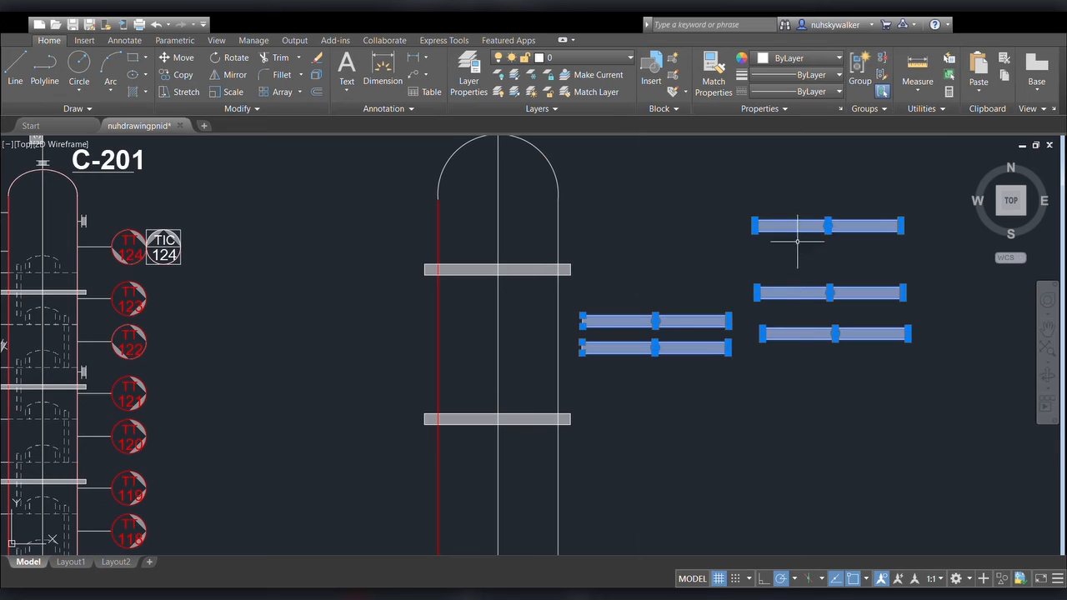
click(182, 57)
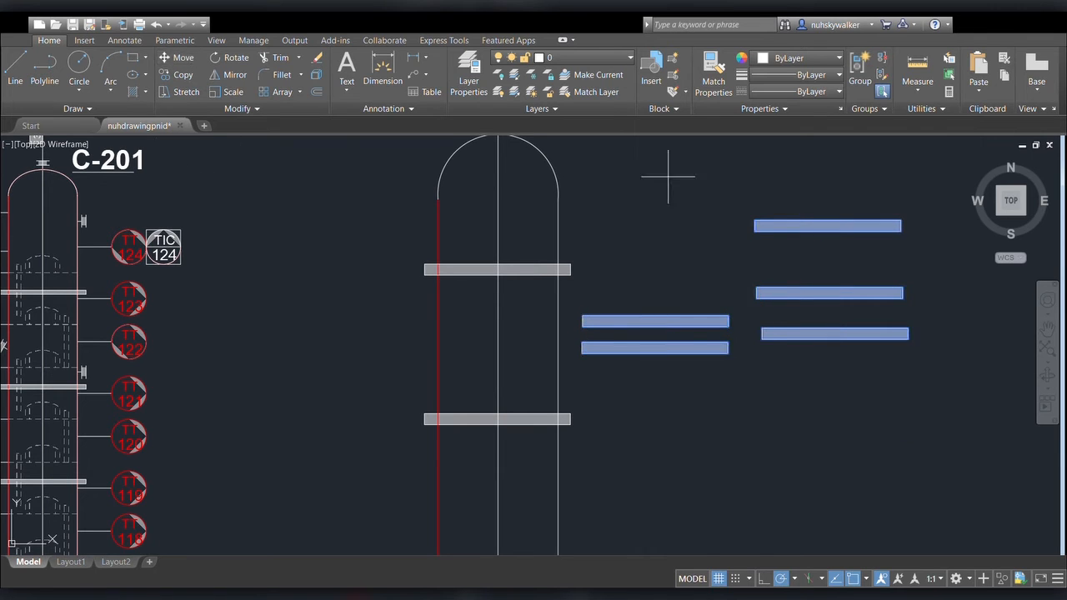
click(755, 223)
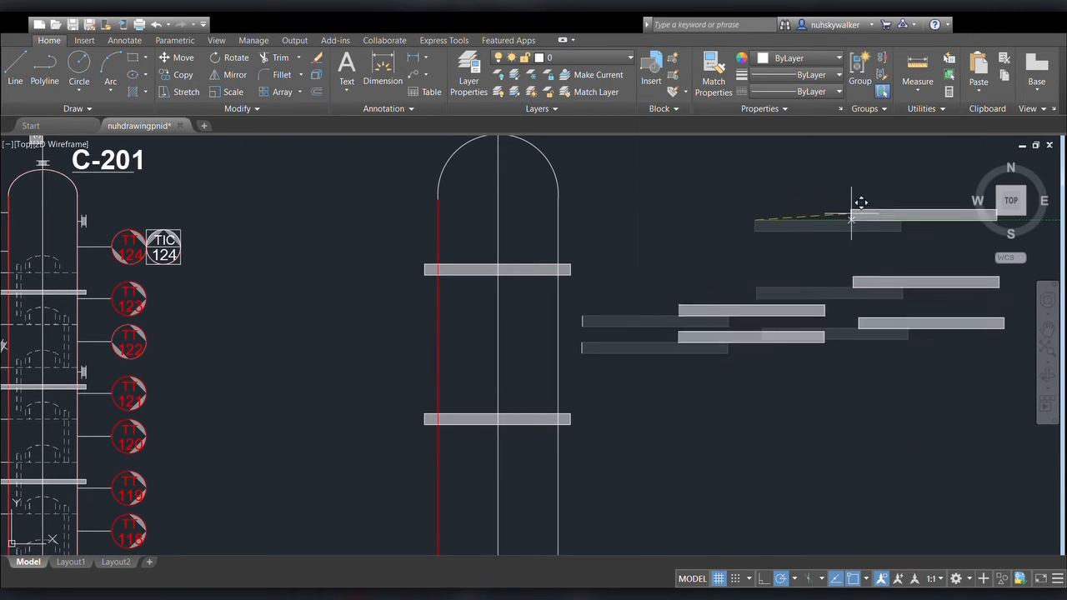
middle_drag(992, 330, 707, 370)
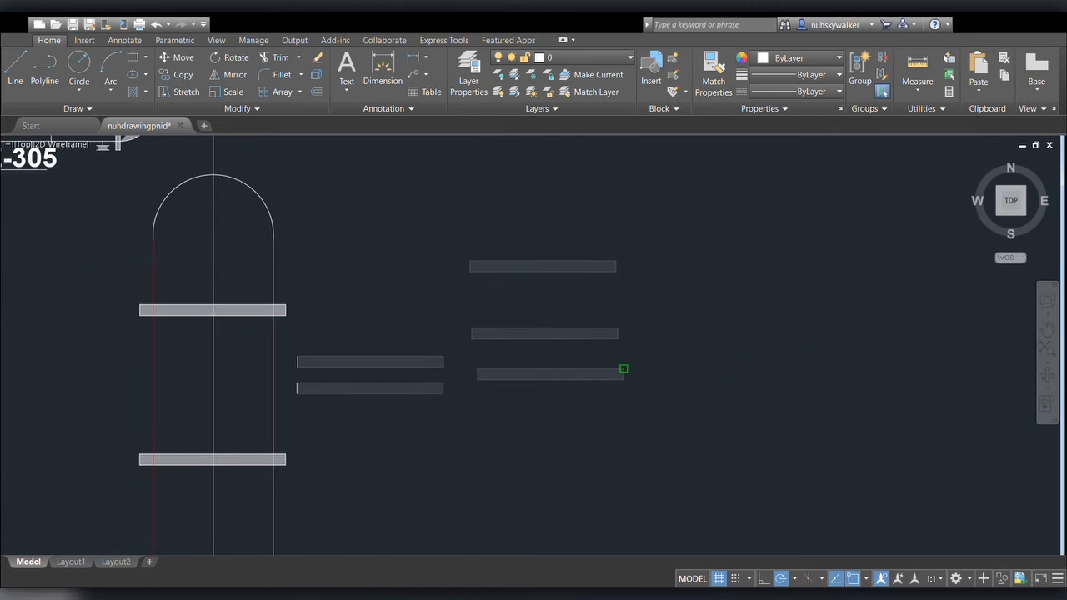
click(814, 328)
middle_drag(491, 317, 670, 282)
click(487, 319)
click(469, 361)
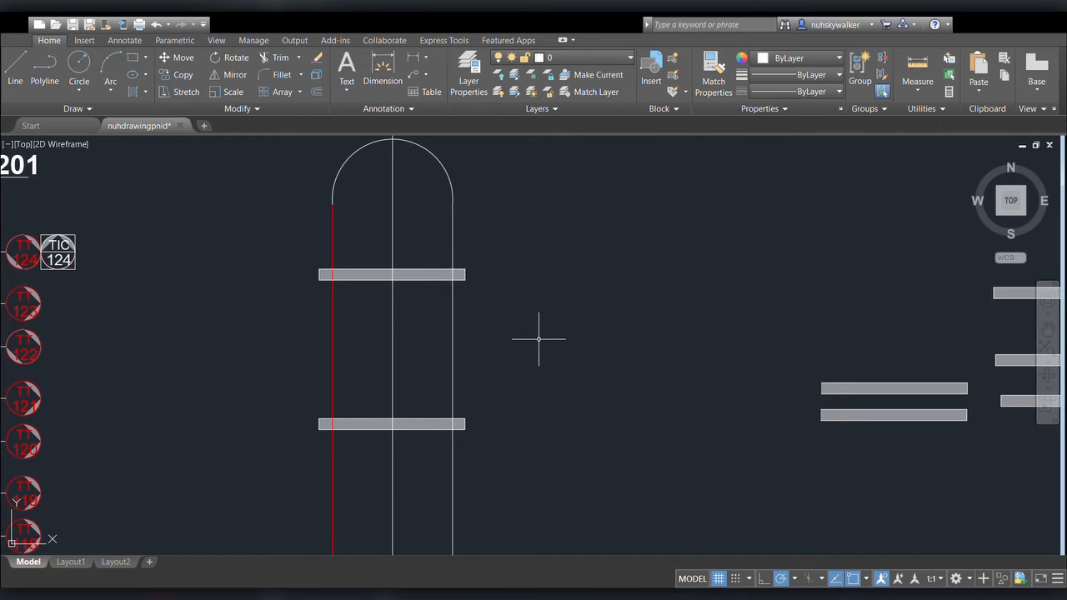
Move the topmost hatched plate with its outline straight down the new column, keeping it aligned above the second plate
middle_drag(538, 339, 640, 323)
middle_drag(329, 332, 393, 337)
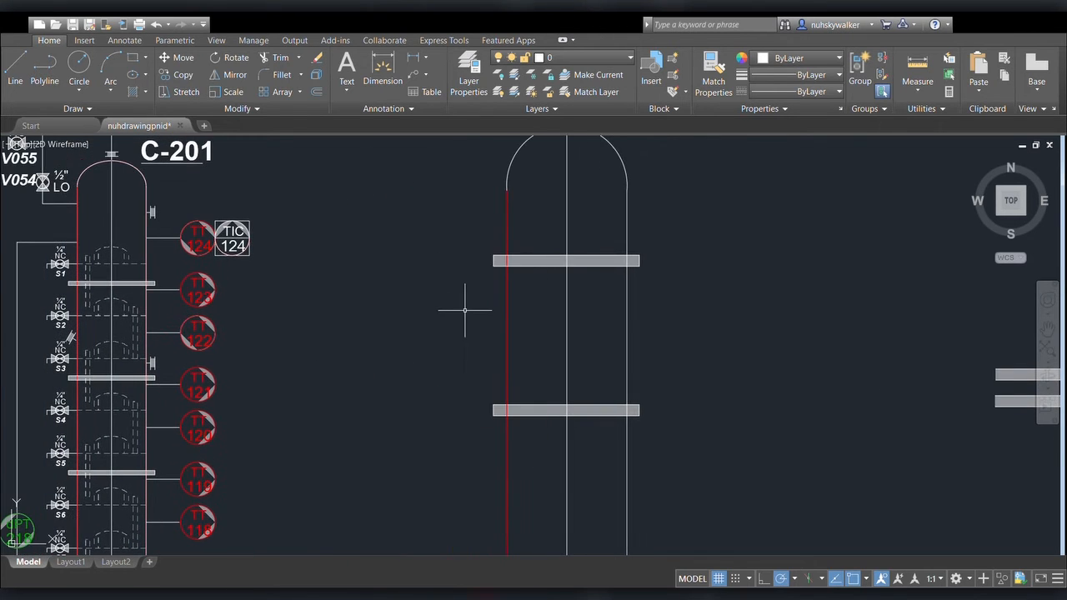
middle_drag(243, 252, 245, 287)
scroll(125, 243, down, 2)
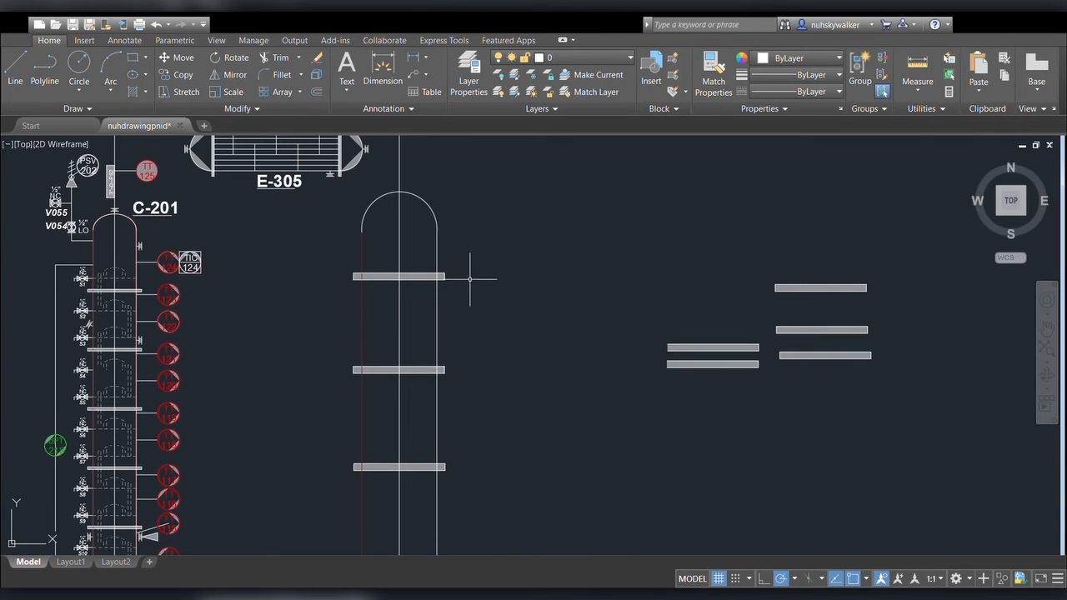
click(471, 252)
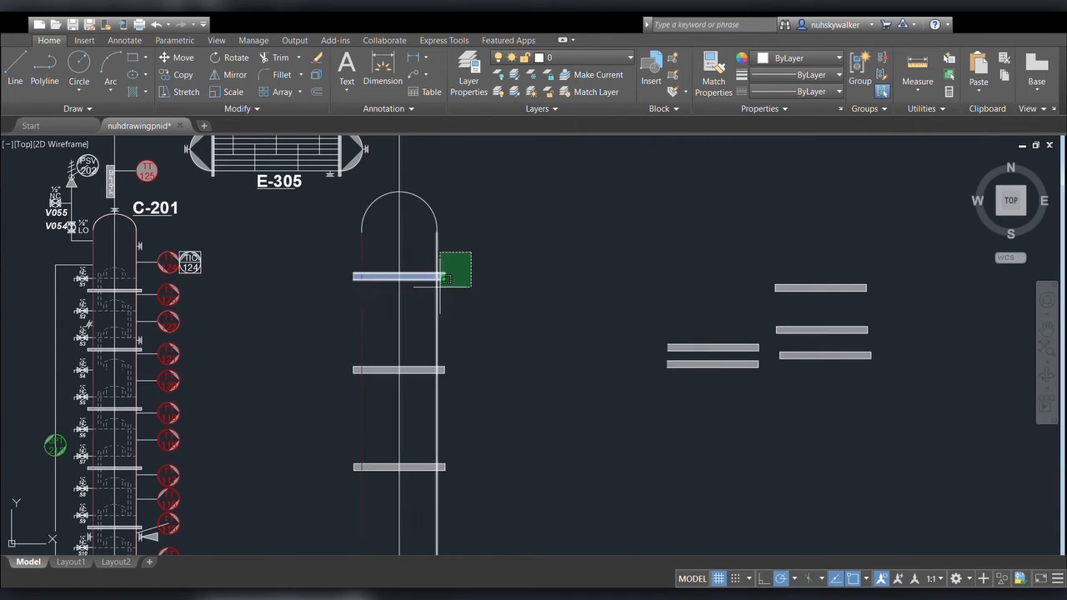
click(491, 276)
click(325, 294)
click(522, 242)
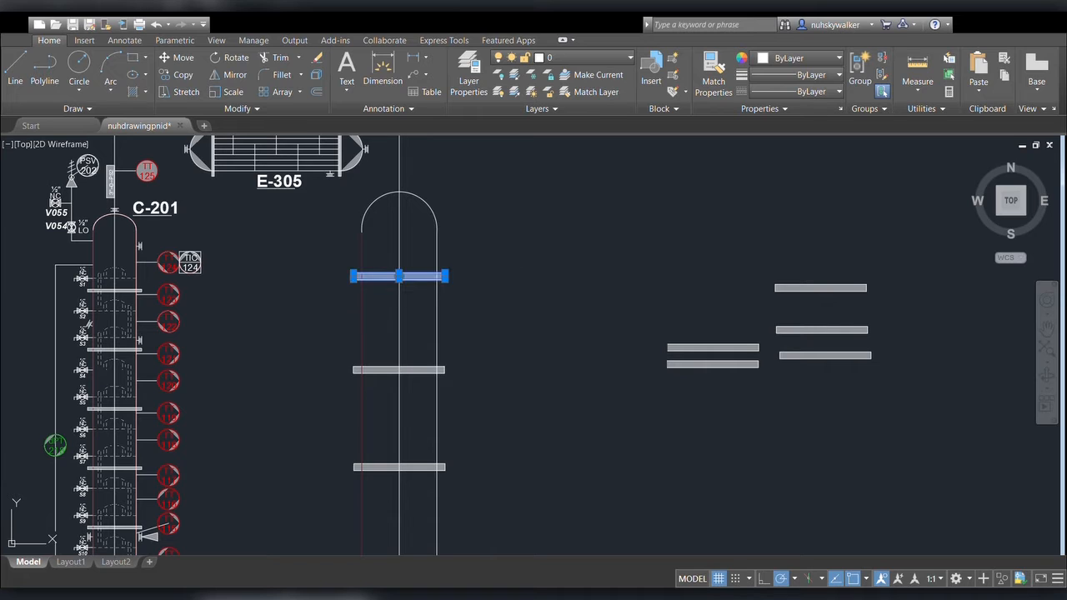
scroll(385, 271, up, 2)
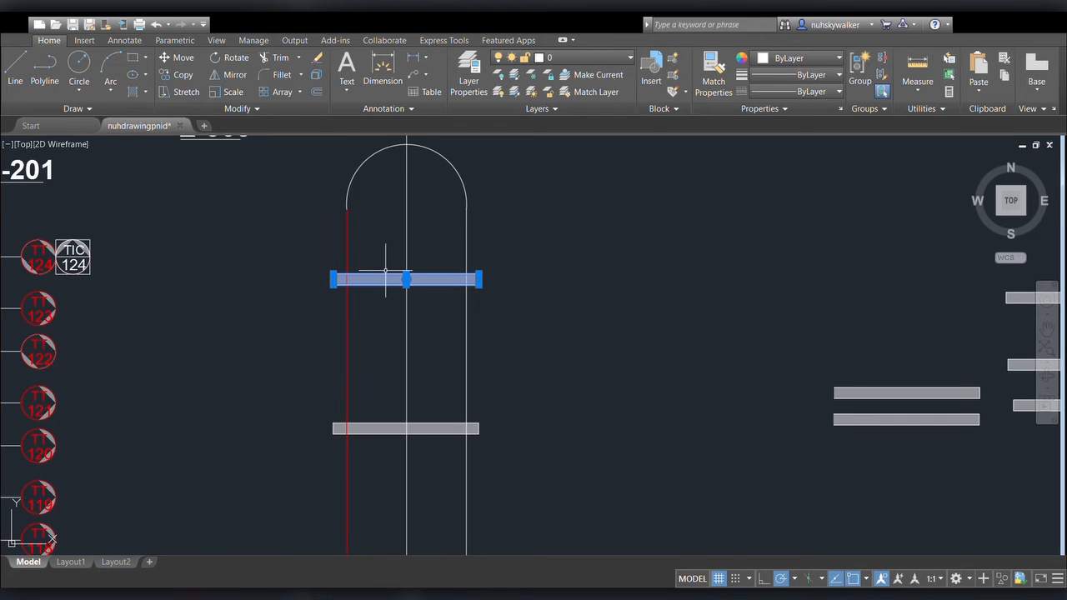
click(178, 58)
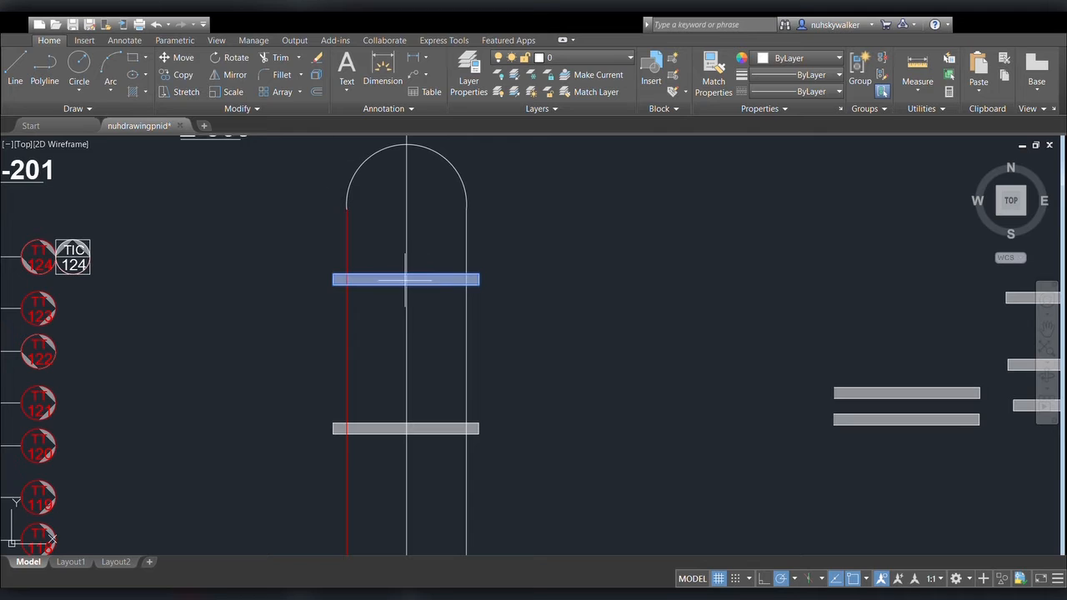
click(333, 284)
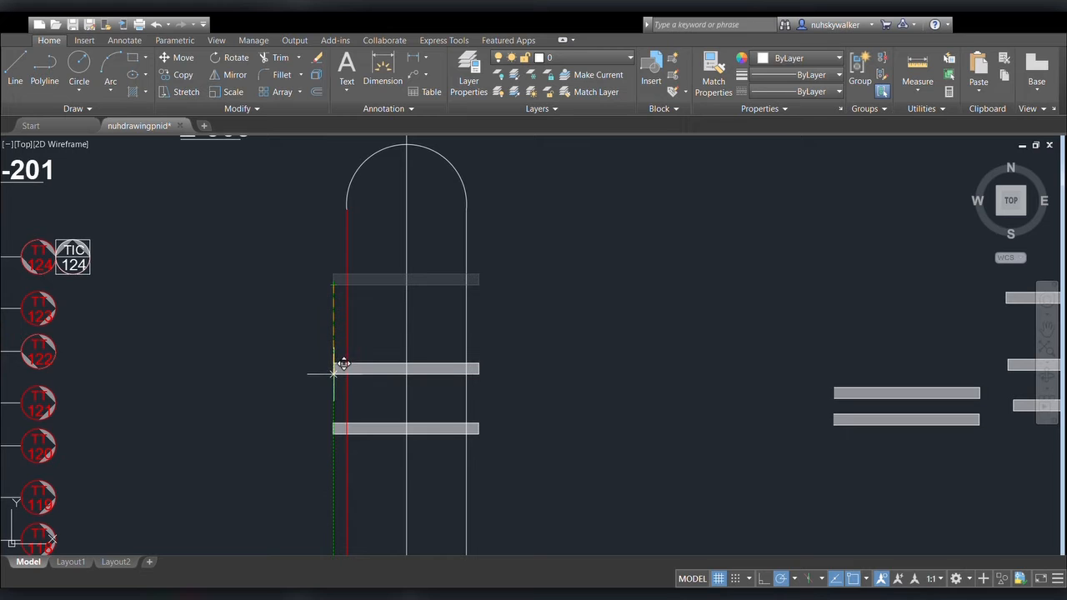
click(334, 367)
middle_drag(309, 370, 374, 350)
scroll(367, 351, down, 2)
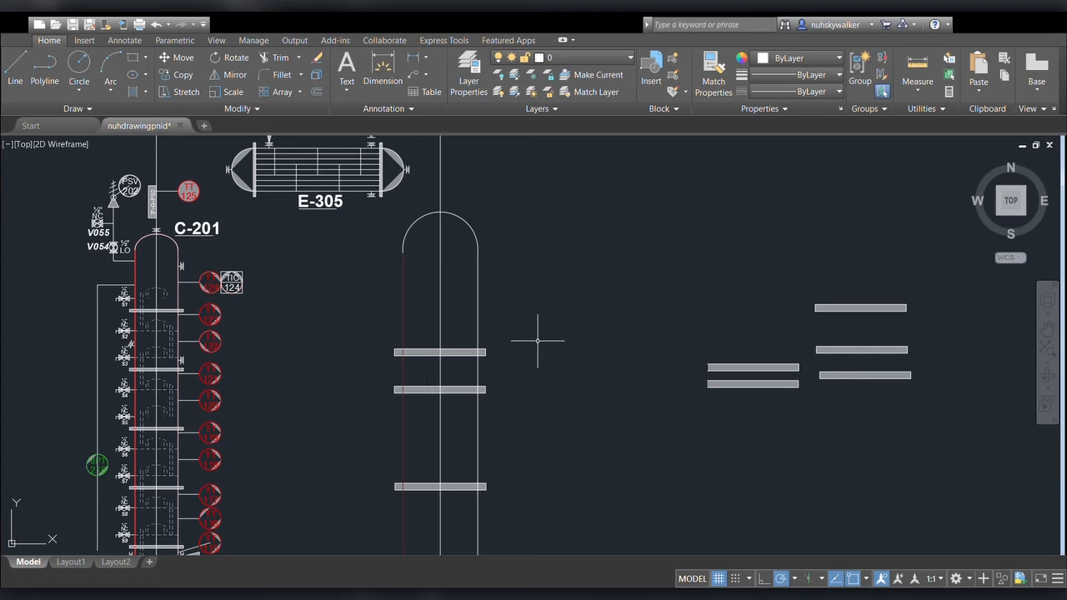
Move the second hatched plate with its outline straight down the column, widening its gap below the top plate
middle_drag(538, 340, 534, 255)
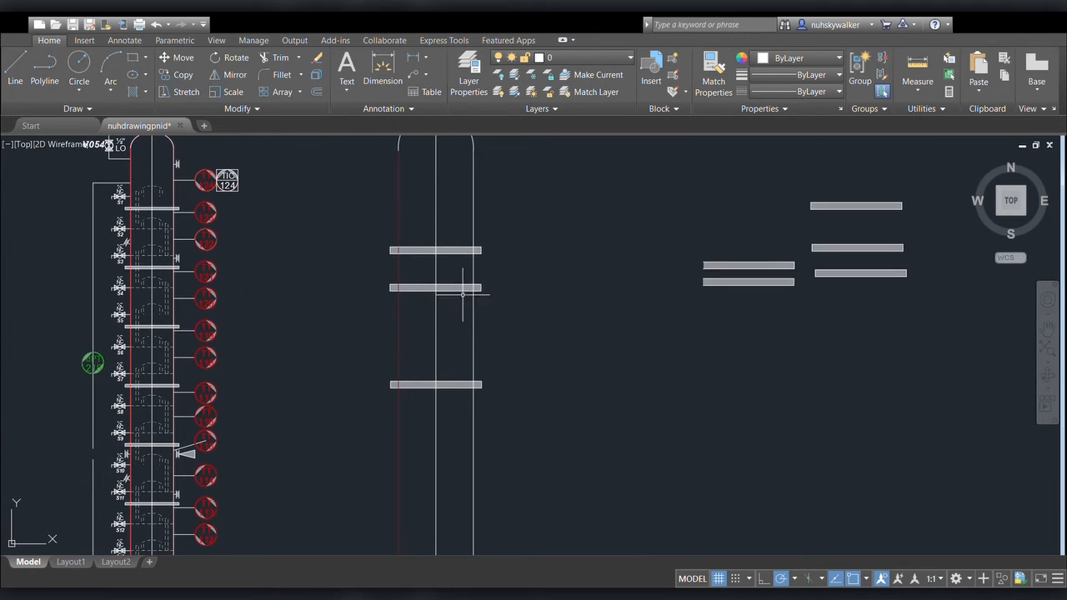
click(384, 298)
click(517, 277)
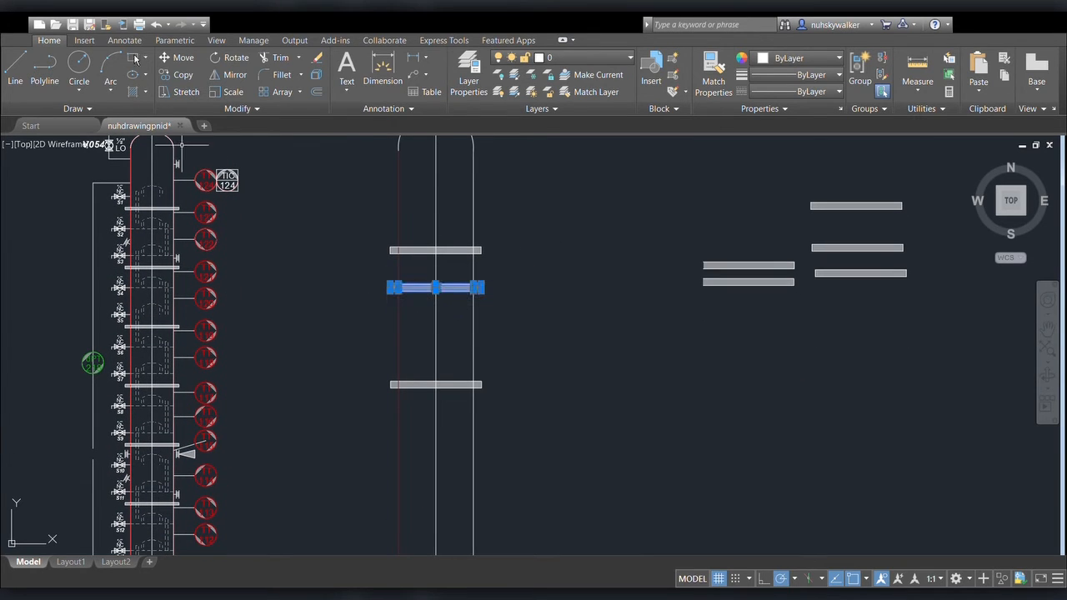
click(179, 58)
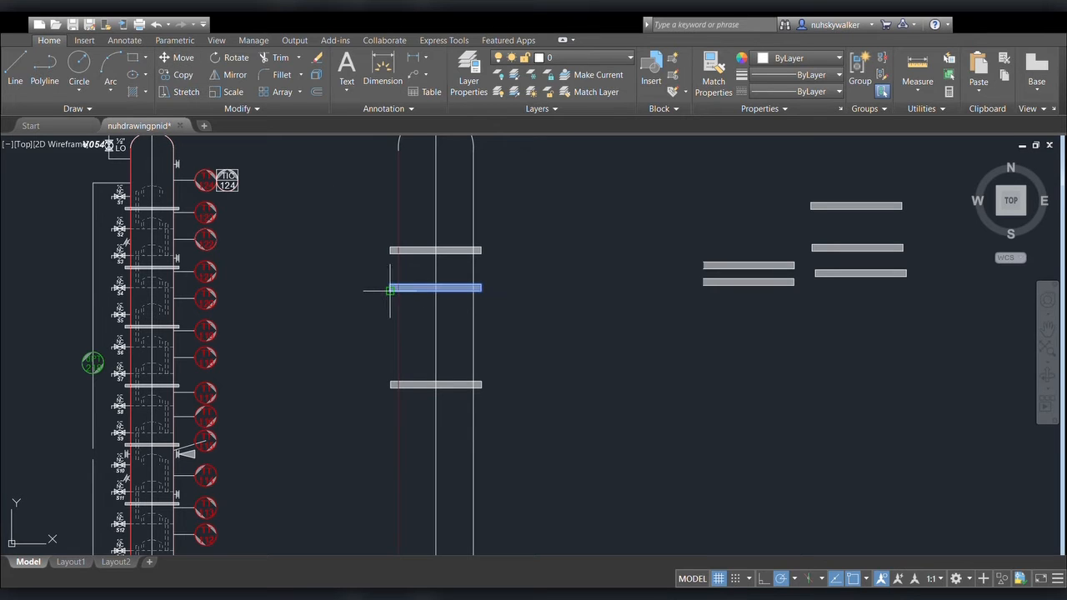
click(389, 288)
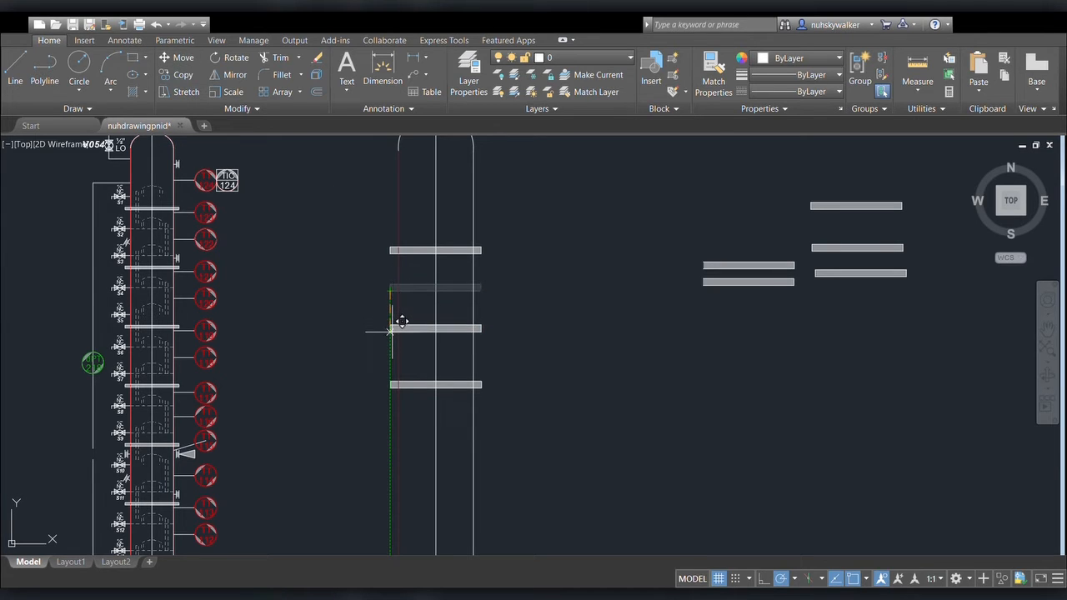
click(390, 338)
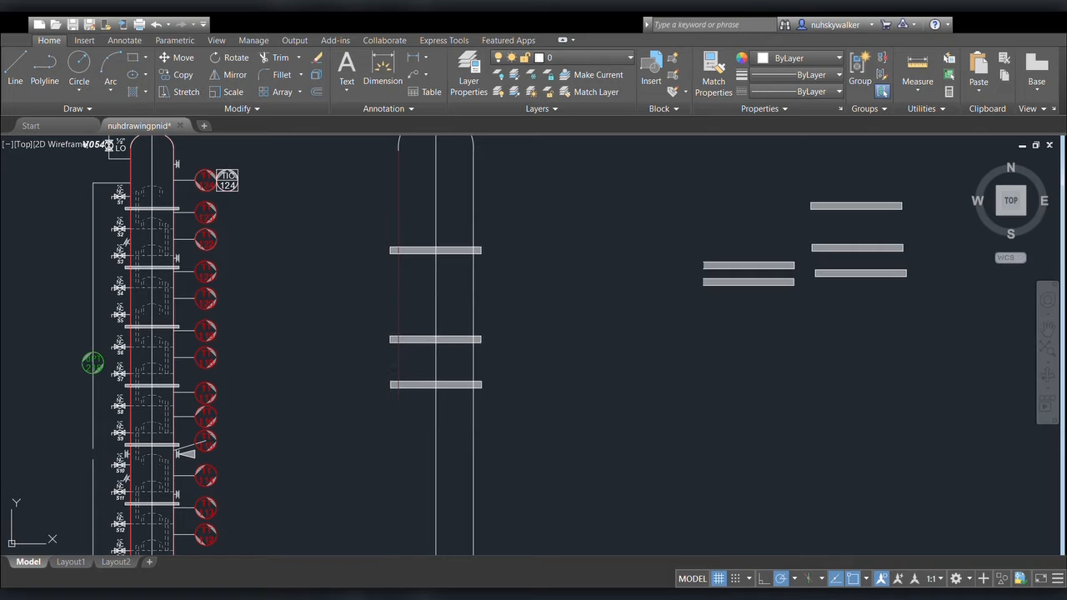
Move the third hatched plate with its outline straight down the column, away from the second plate
click(369, 408)
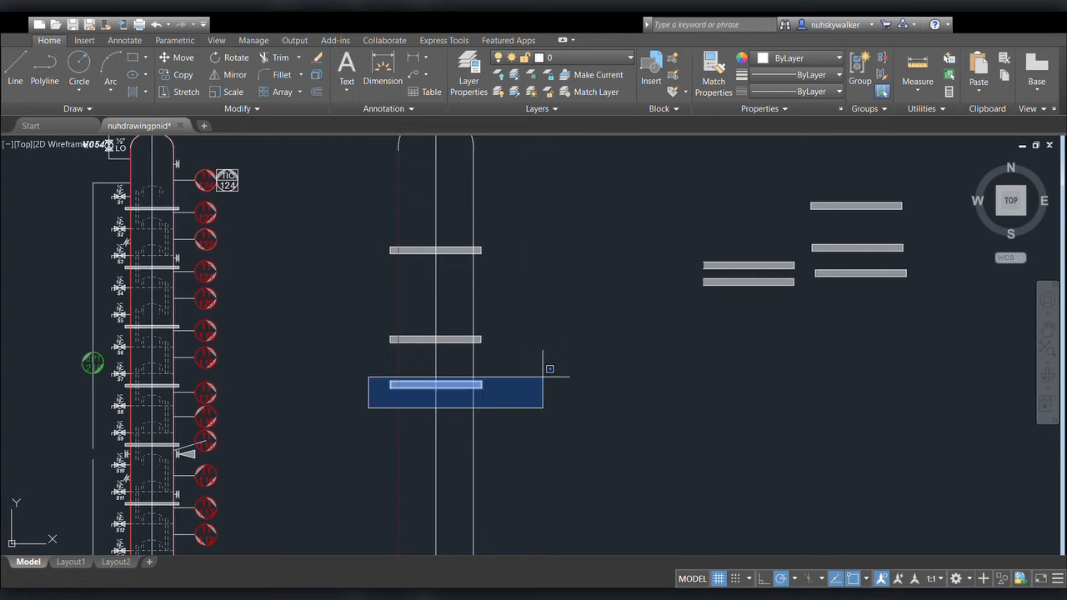
click(542, 375)
scroll(518, 426, down, 2)
scroll(519, 421, up, 2)
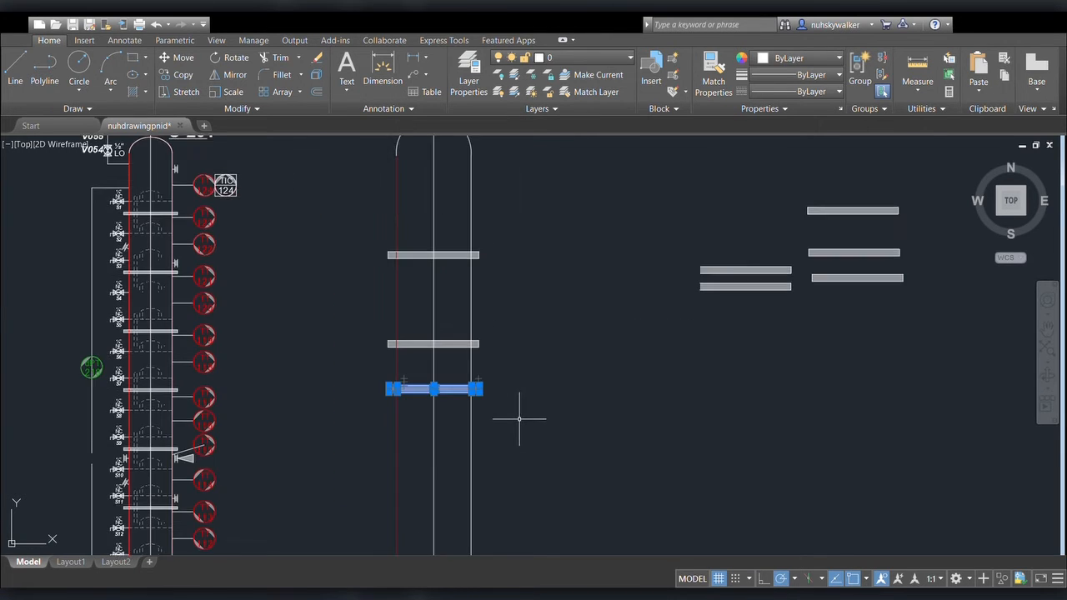
middle_drag(521, 416, 601, 246)
click(177, 58)
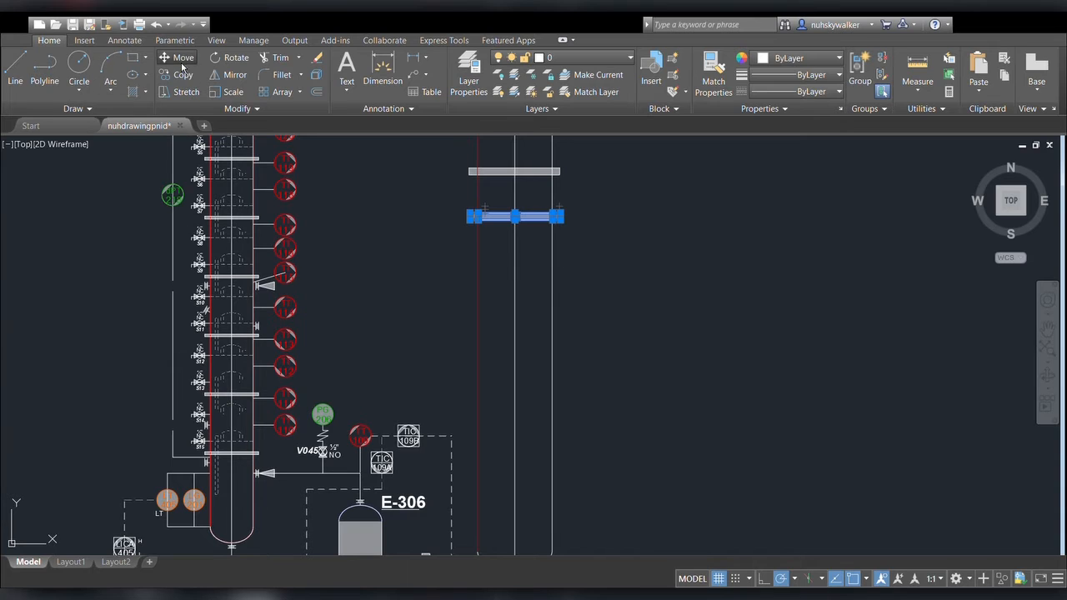
click(469, 219)
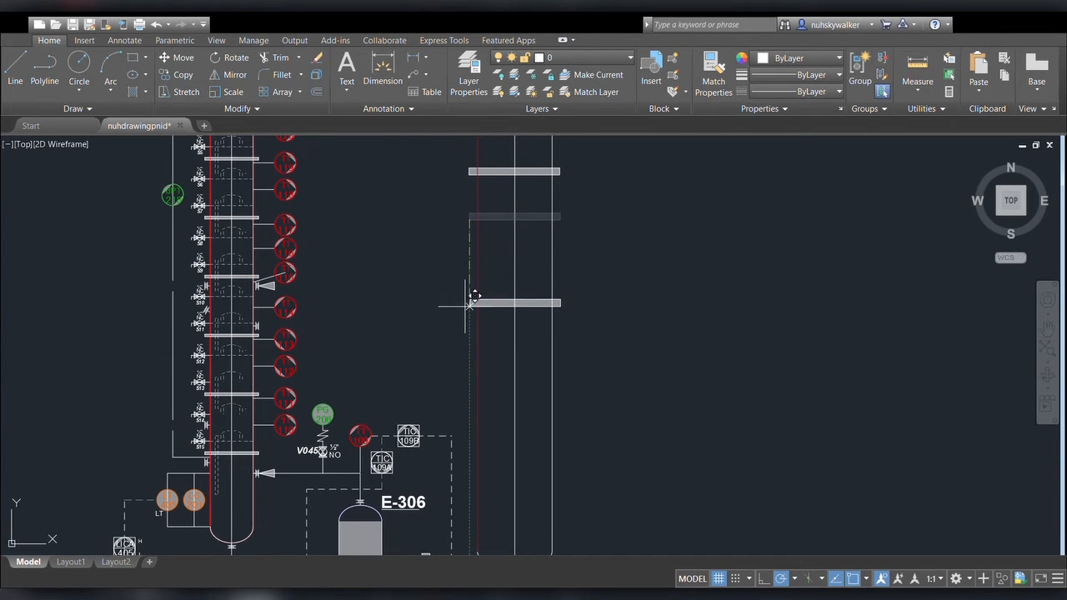
click(472, 293)
scroll(579, 305, up, 4)
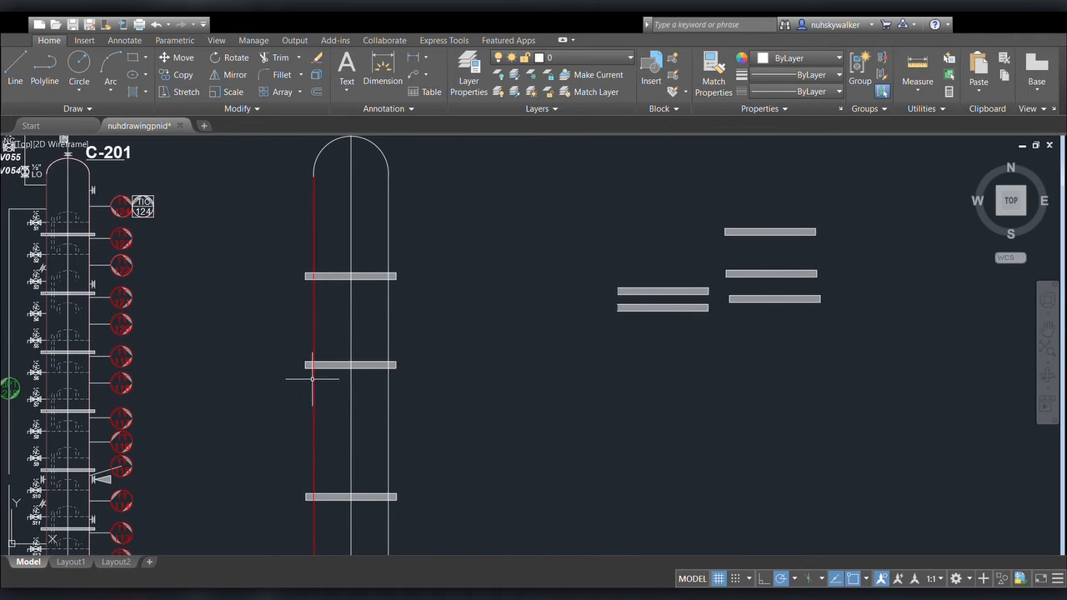
click(420, 337)
click(397, 365)
middle_drag(411, 286, 492, 346)
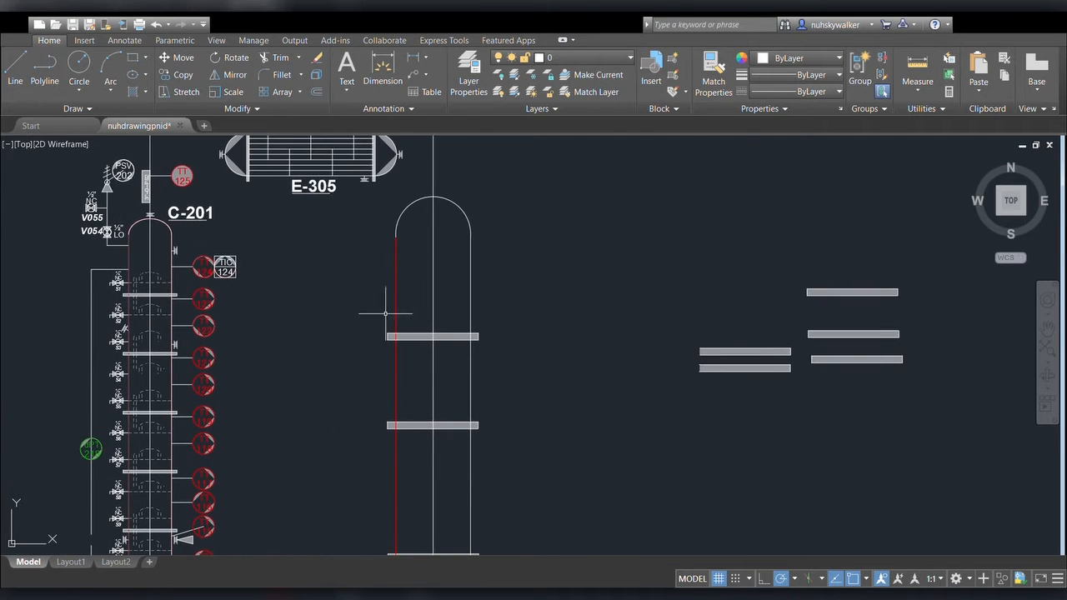
scroll(385, 313, up, 2)
middle_drag(228, 311, 364, 303)
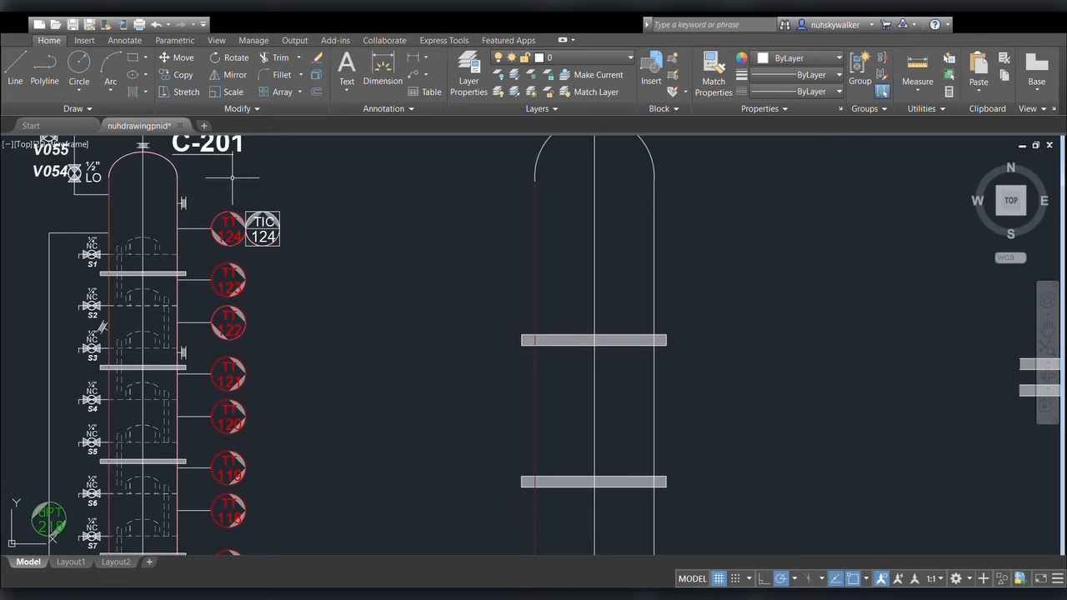
click(18, 75)
click(534, 180)
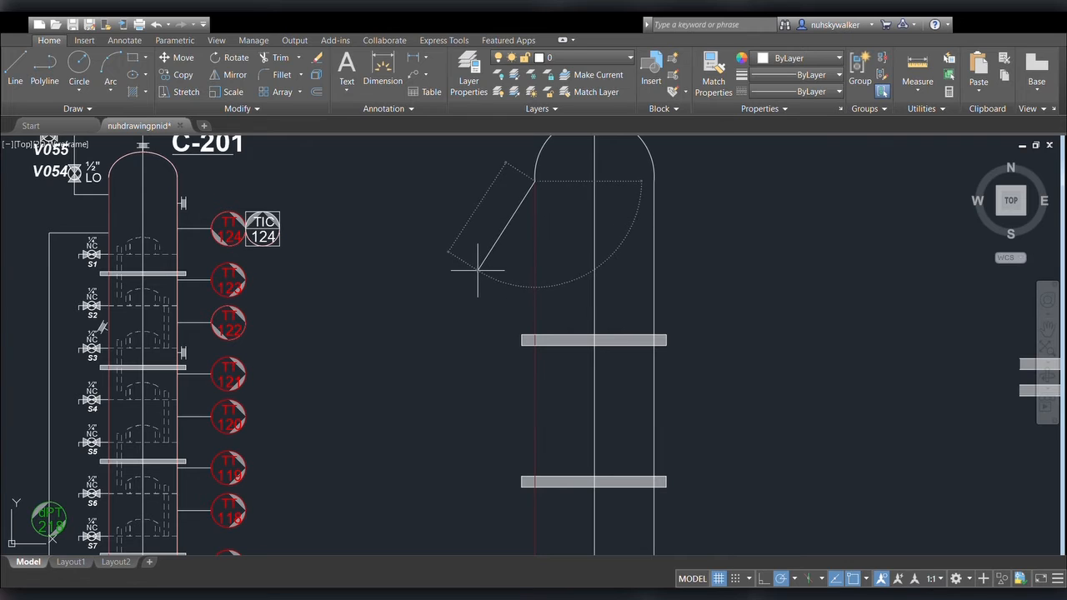
key(Escape)
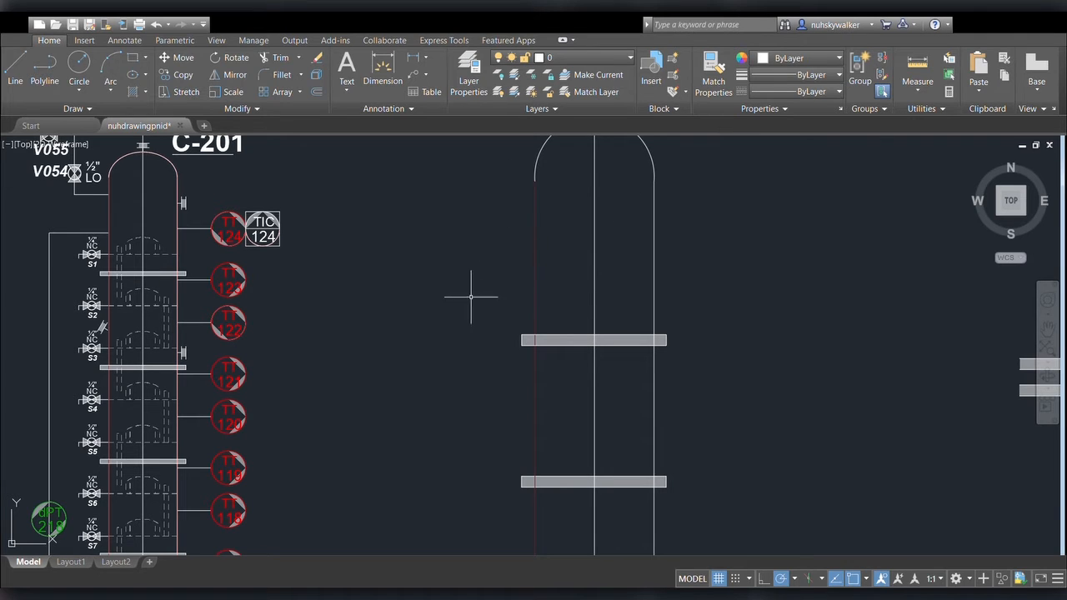
Draw a horizontal line across the enlarged column above its uppermost grey band, extending past both side walls
click(521, 283)
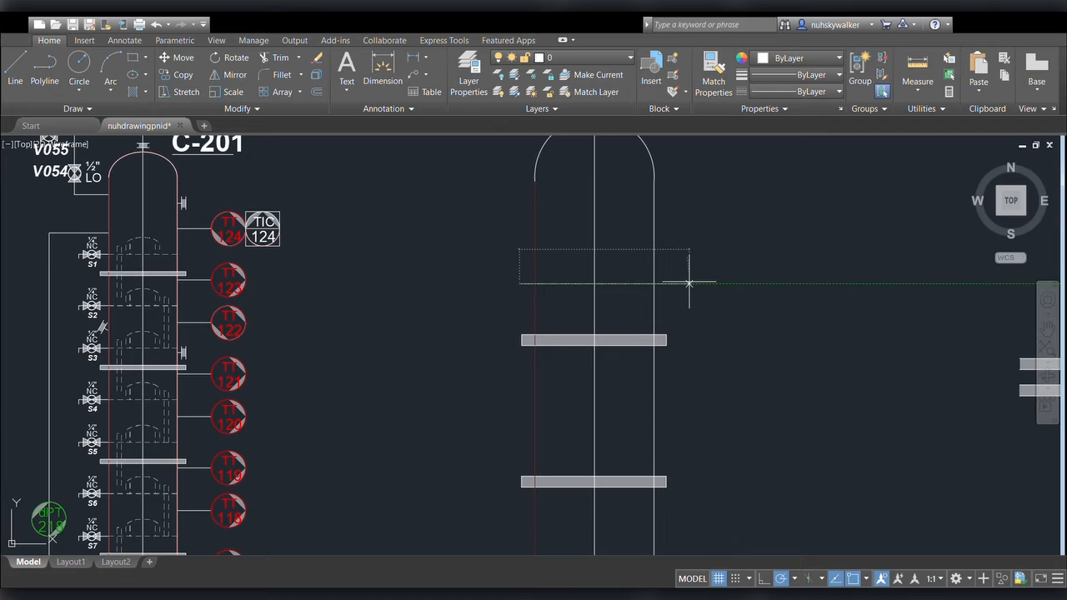
click(688, 283)
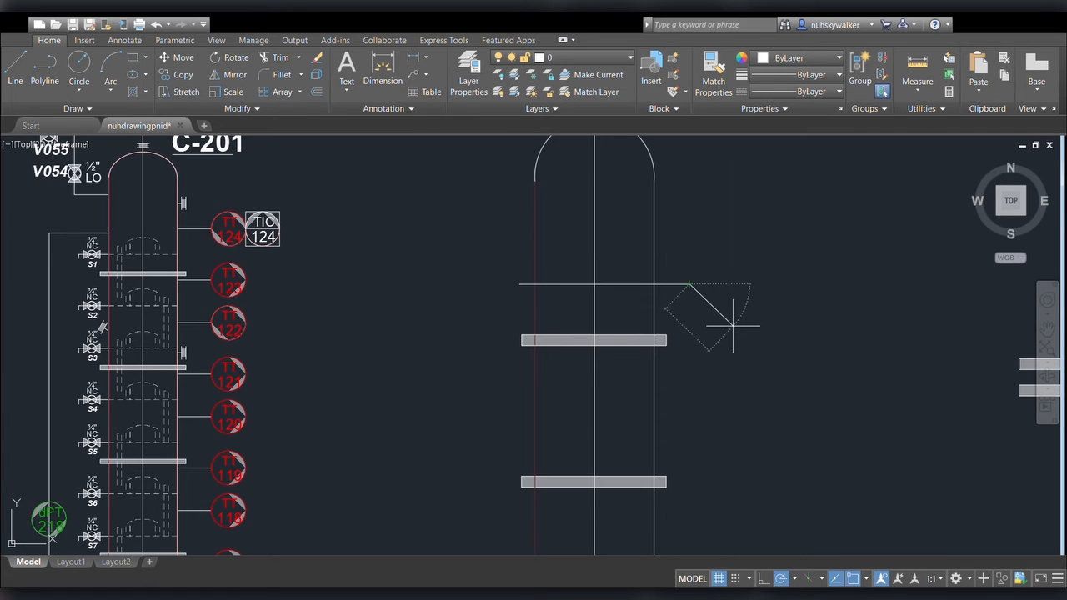
key(Escape)
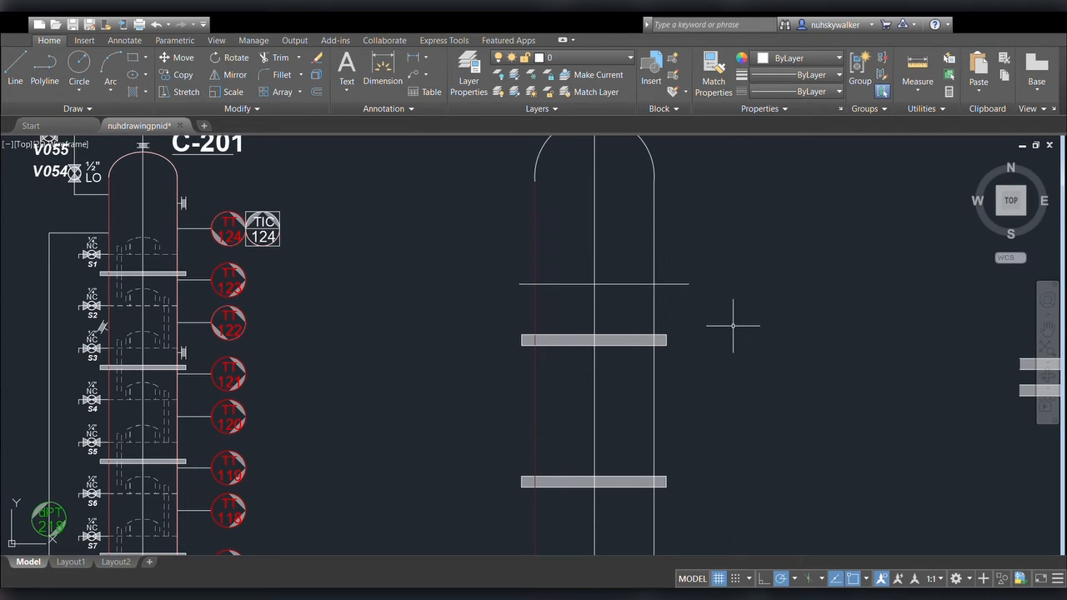
Move the horizontal line straight down so it sits just above the column's uppermost grey band
click(626, 283)
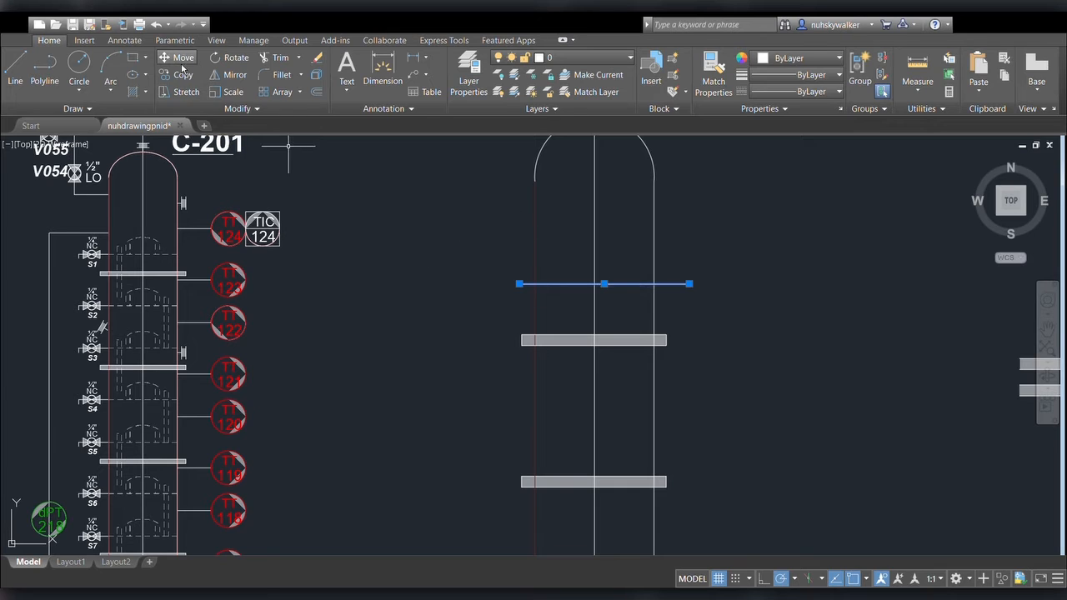
key(Escape)
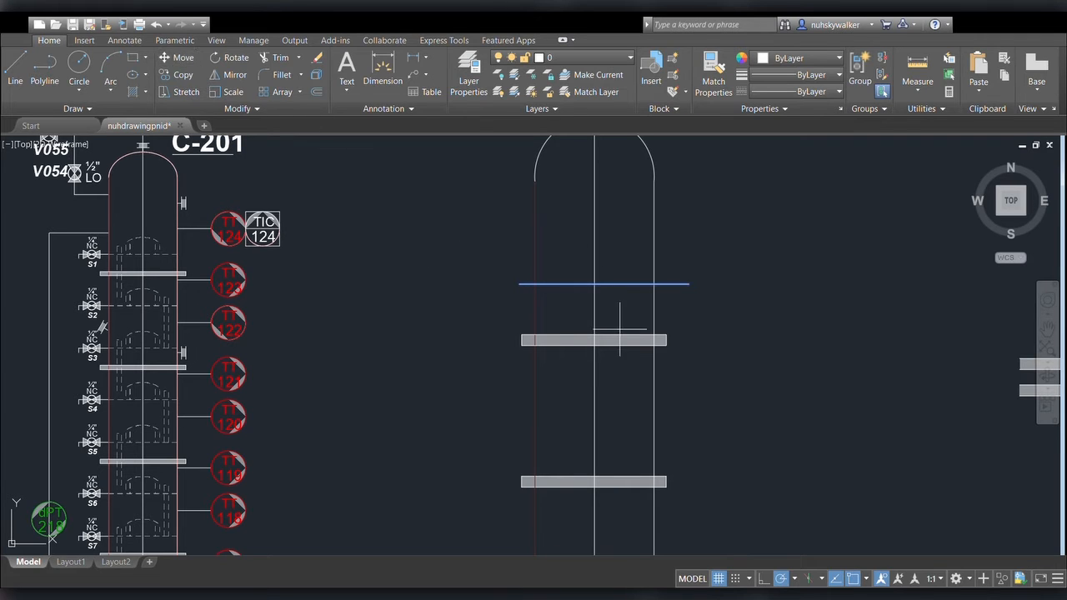
click(519, 284)
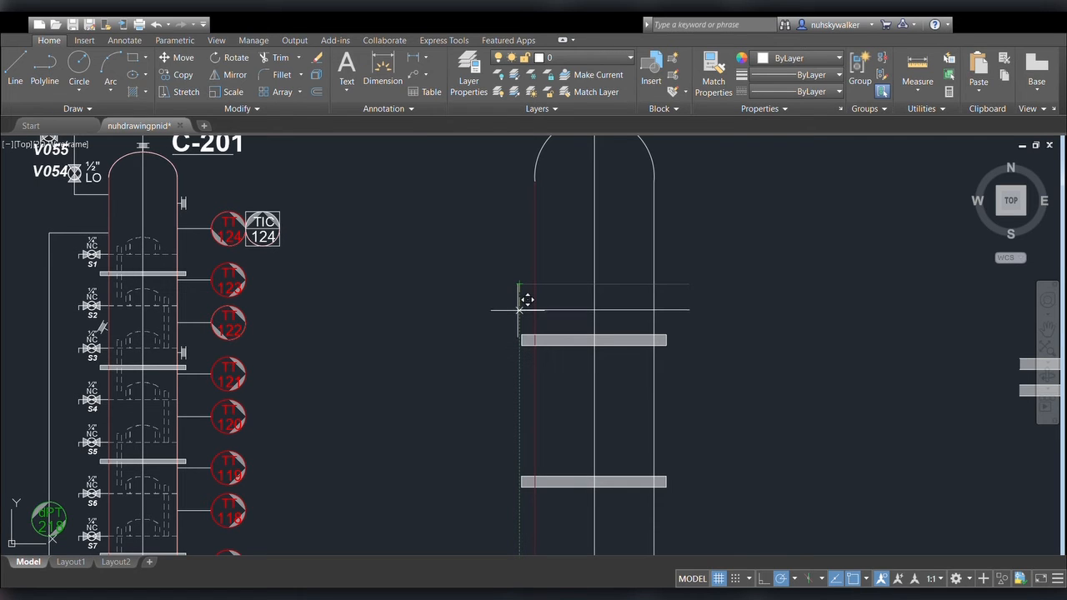
click(520, 310)
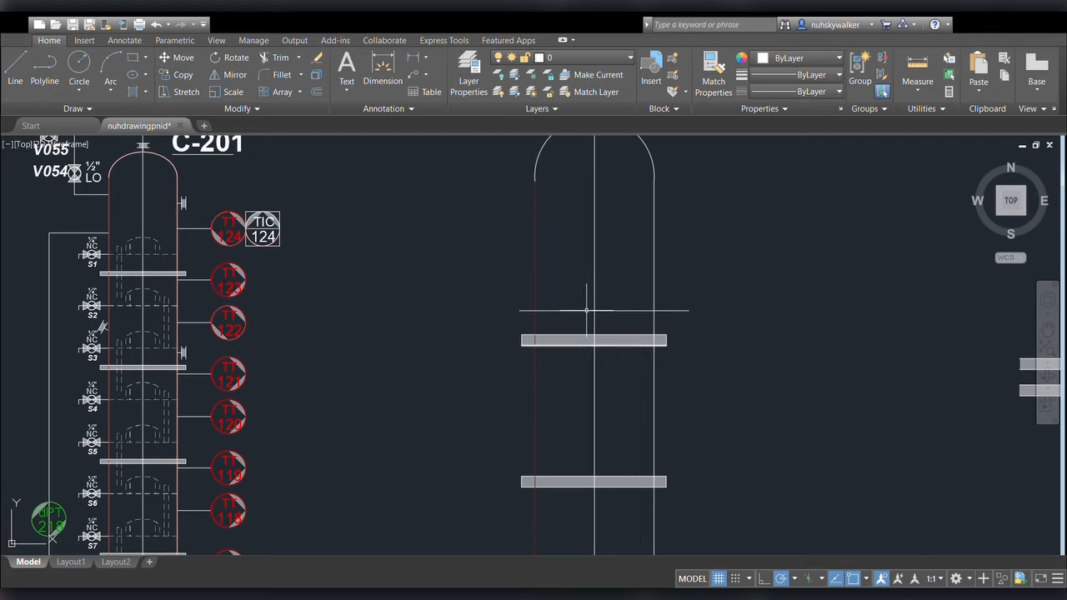
Trim both overhanging ends of the horizontal line back to the column's side walls
mouse_move(756, 256)
middle_down()
mouse_move(695, 288)
mouse_move(740, 274)
middle_up()
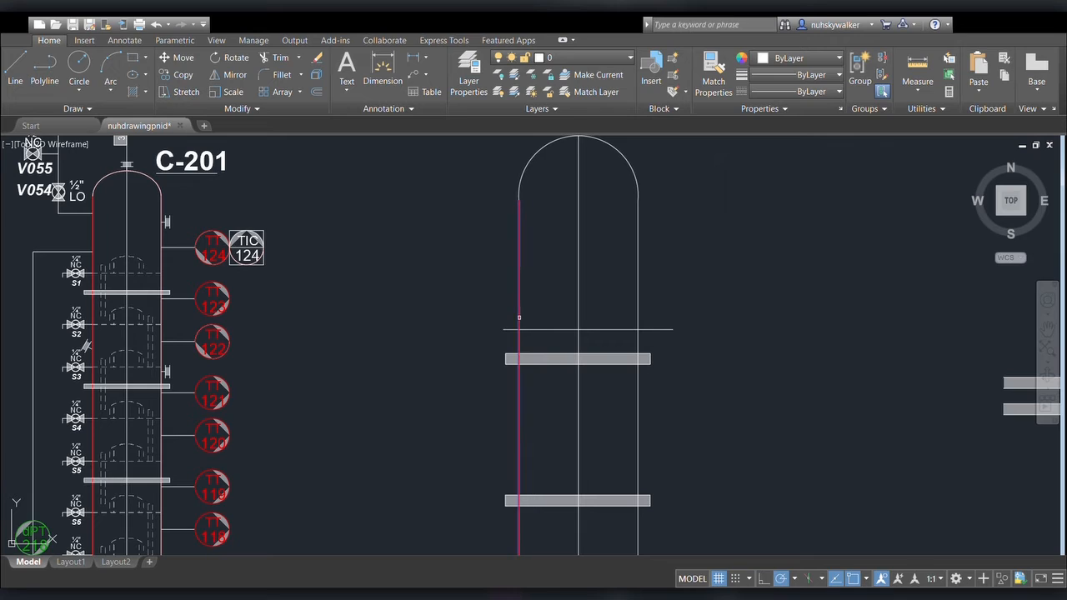
click(579, 310)
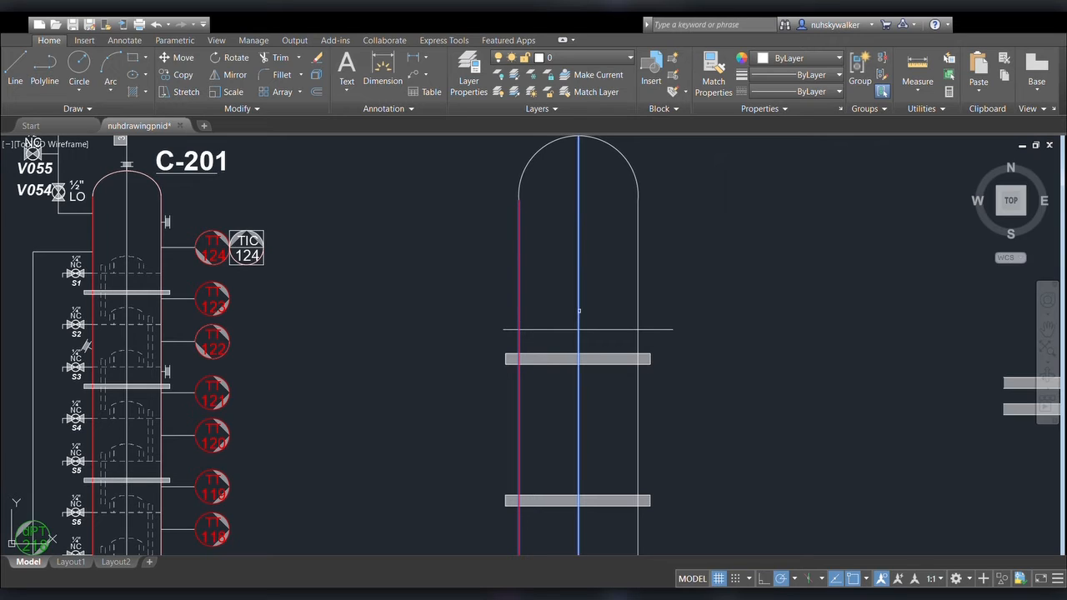
click(638, 311)
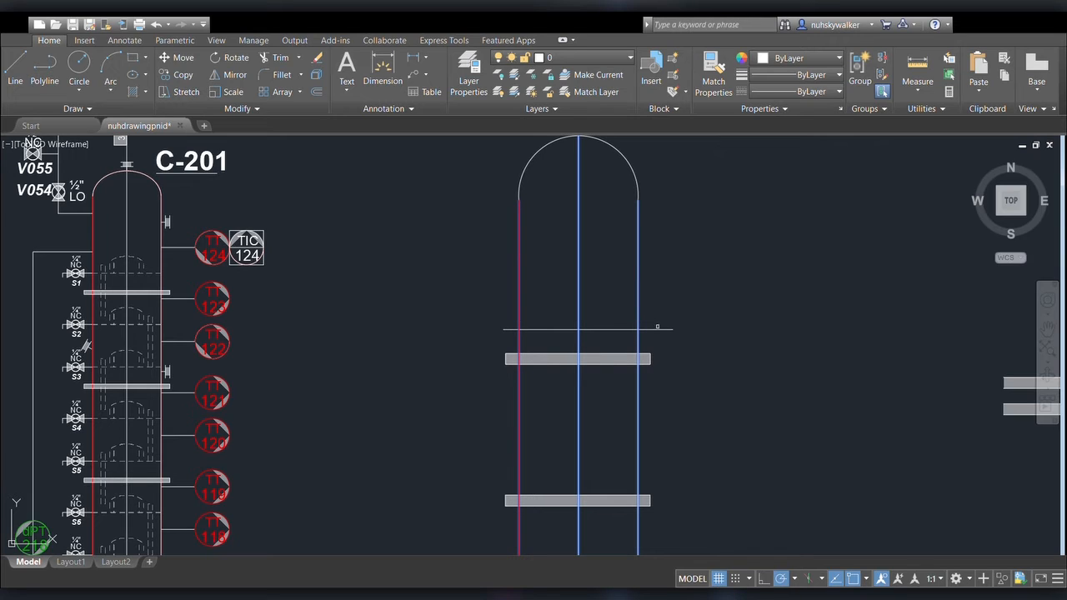
click(658, 330)
click(510, 328)
click(664, 330)
key(Escape)
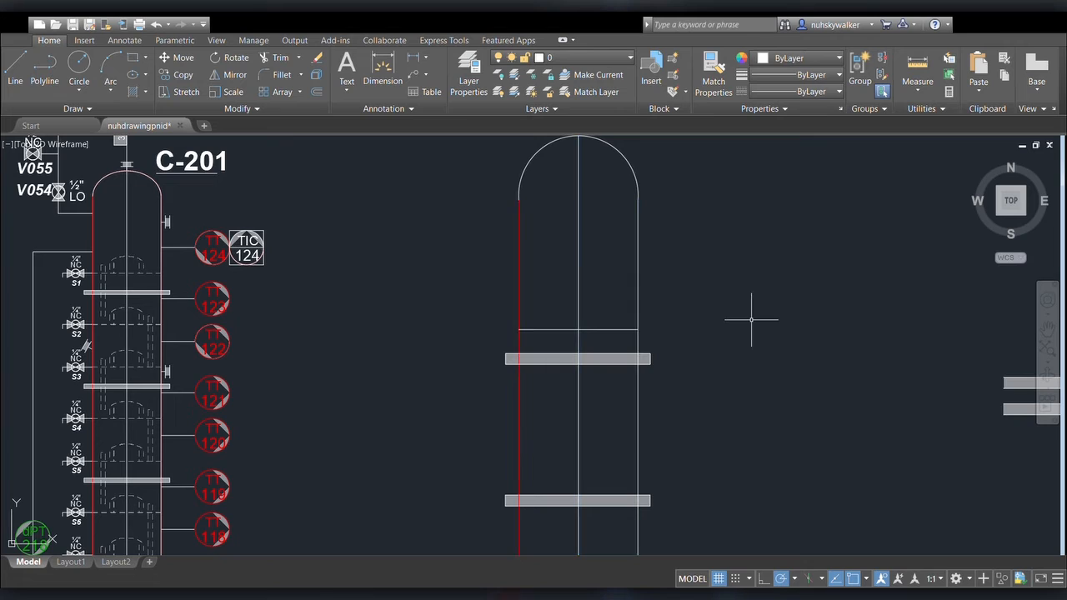
click(611, 329)
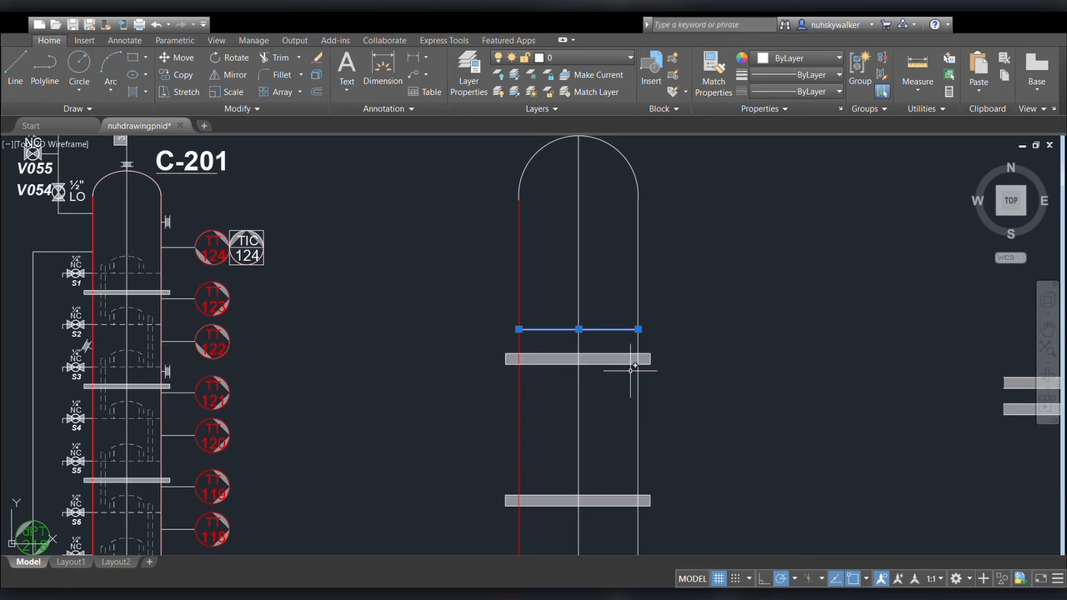
key(Escape)
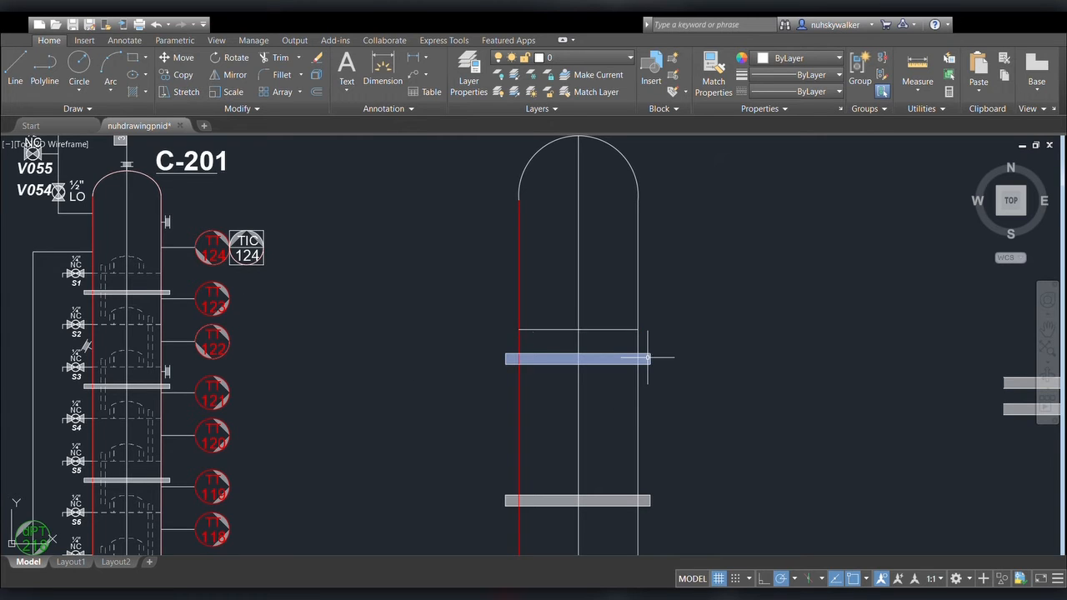
click(610, 329)
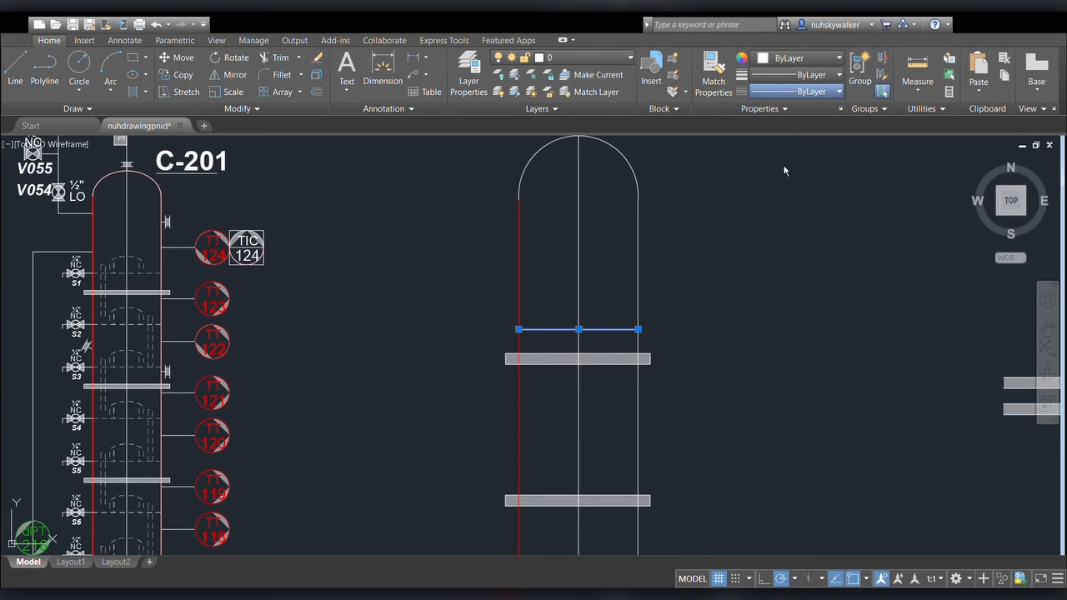
key(Escape)
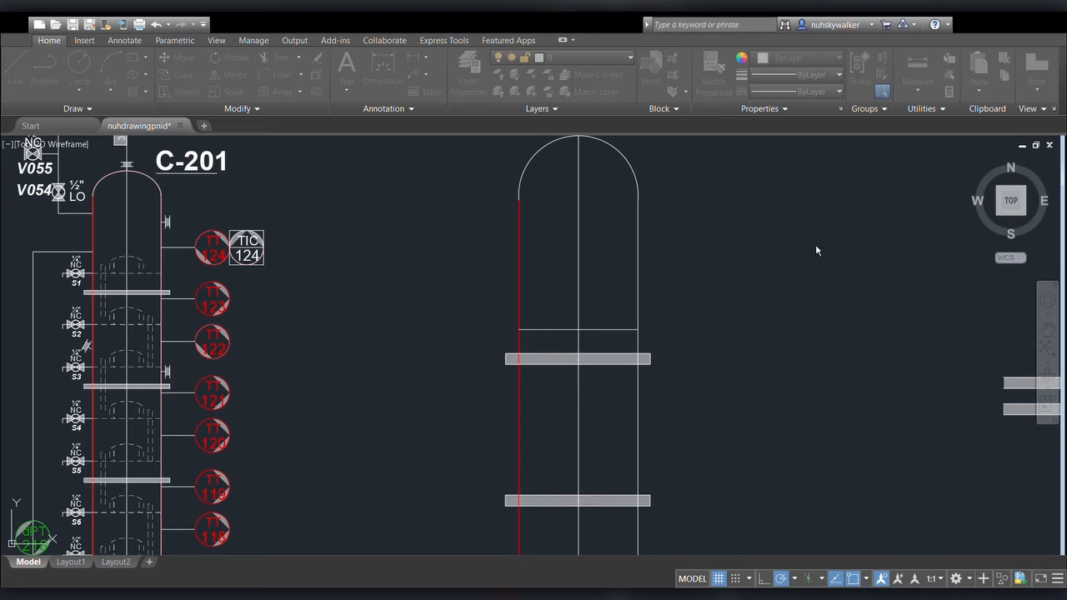
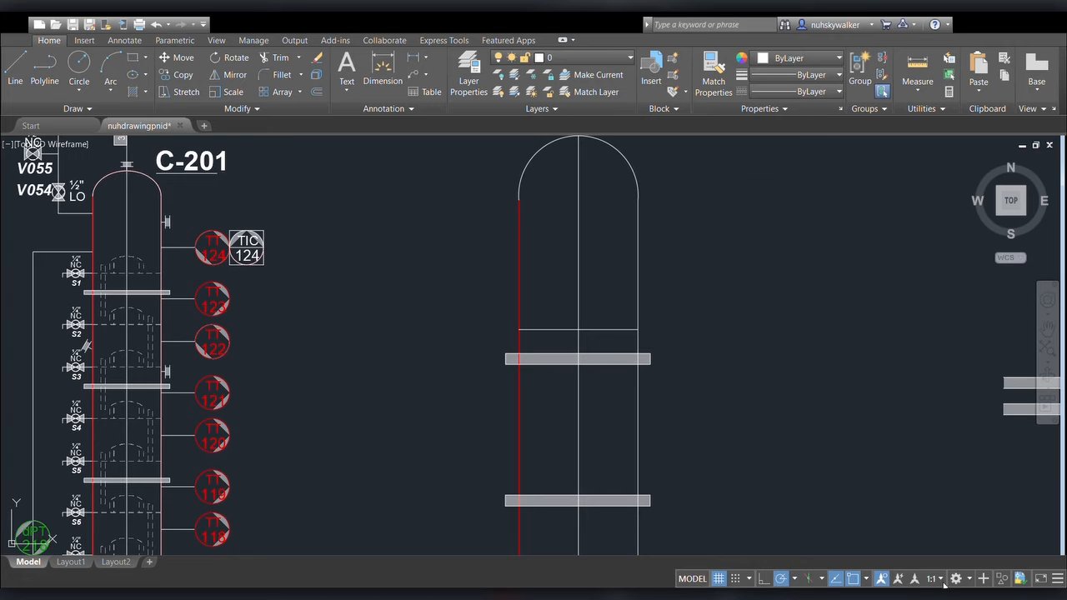
Draw a slanted test line in the empty area between the enlarged column and the spare grey bands
click(15, 71)
click(784, 288)
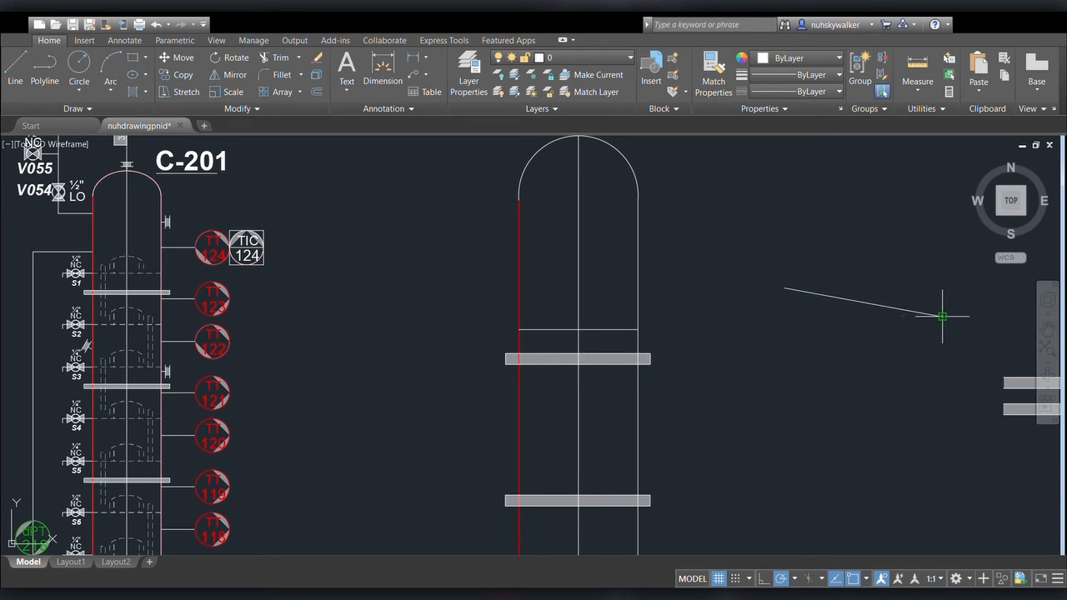
click(942, 316)
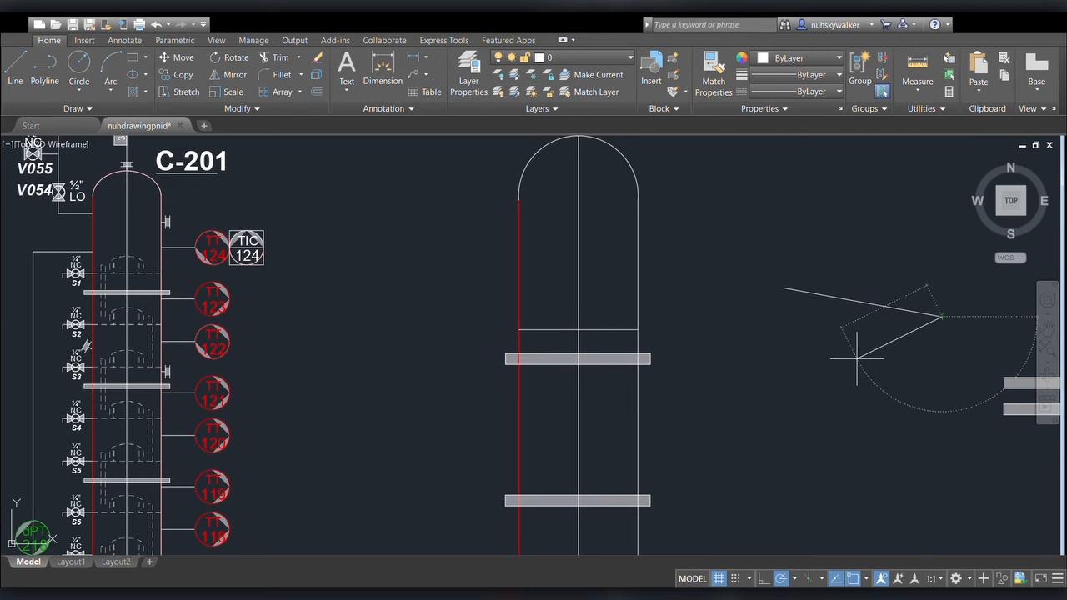
key(Escape)
Assign the dashed ACAD_ linetype to the slanted test line
click(878, 303)
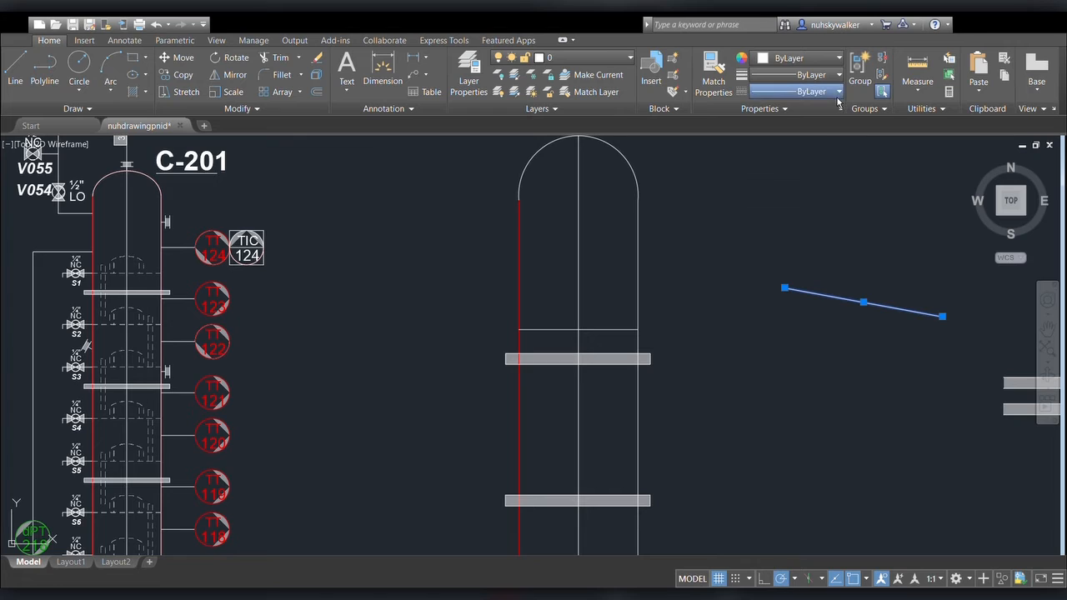
key(Escape)
click(833, 148)
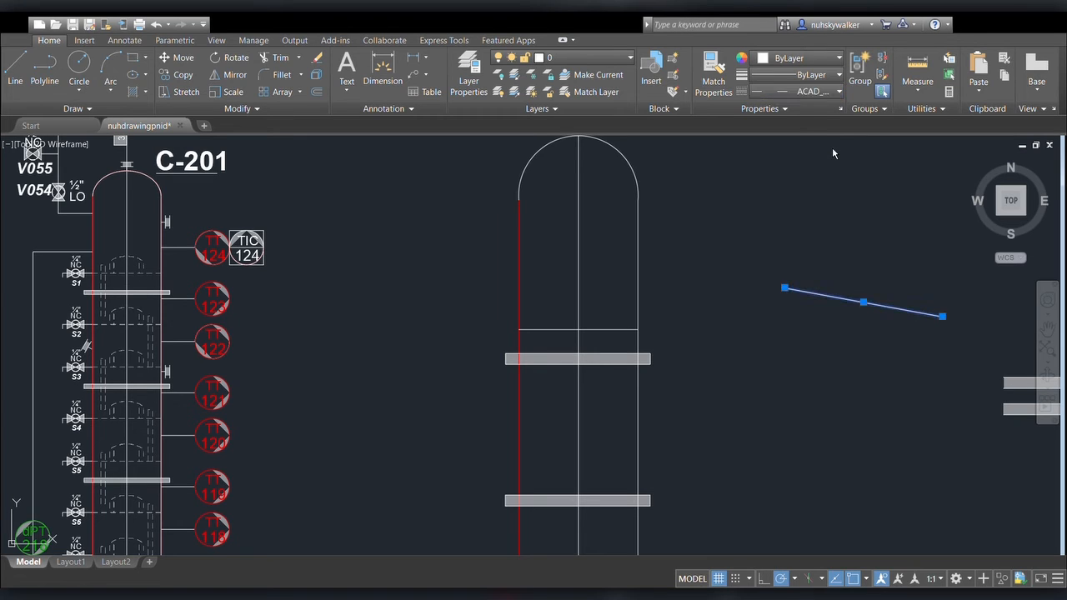
key(Escape)
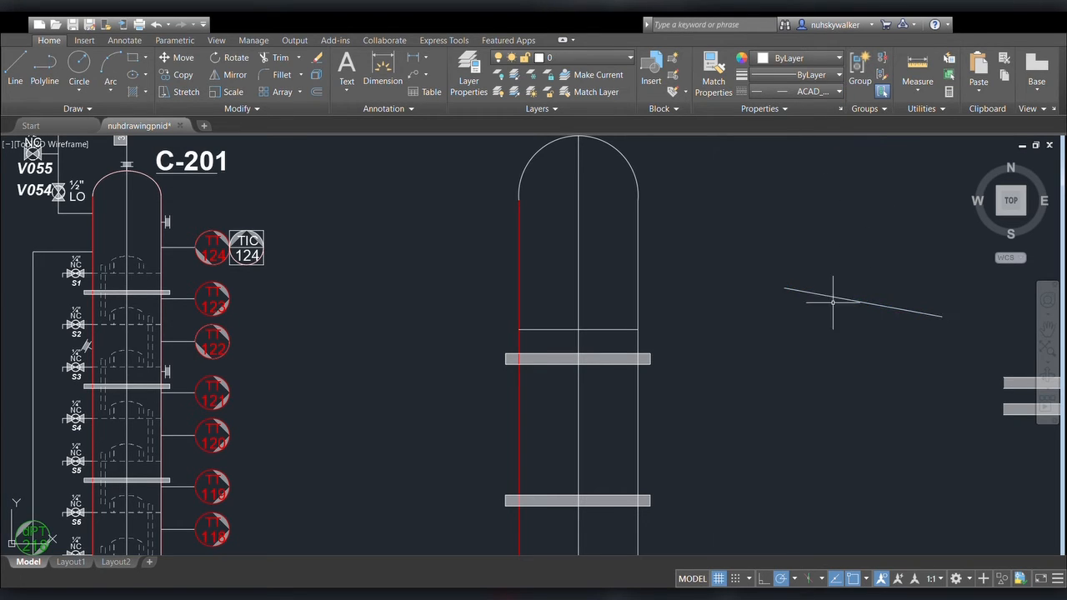
Examine how the slanted test line's dash pattern is displayed and check its assigned linetype
middle_drag(894, 261, 756, 270)
scroll(763, 317, up, 2)
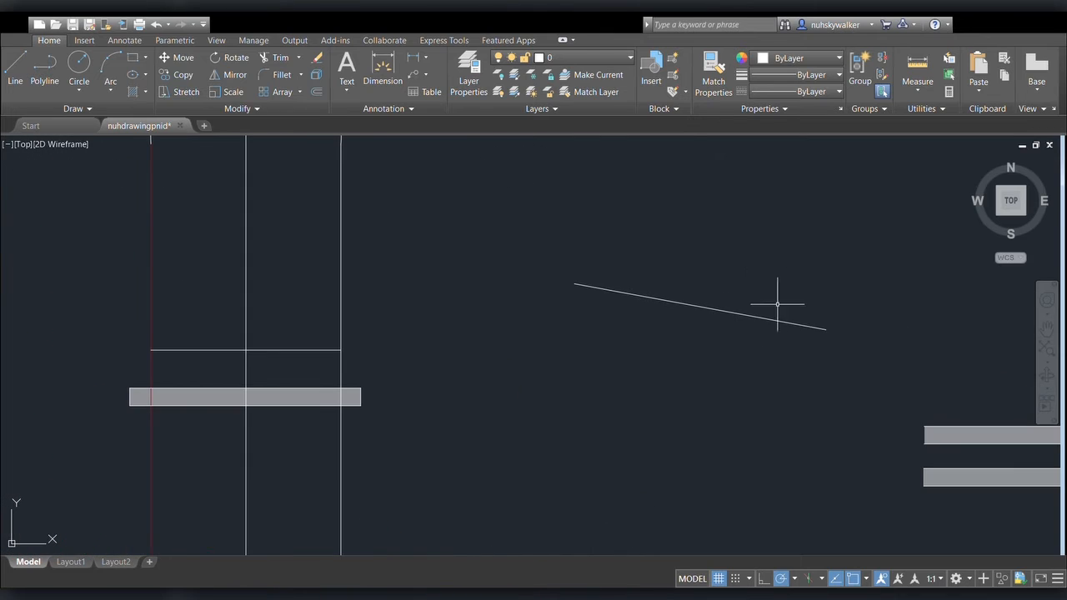
scroll(786, 303, down, 2)
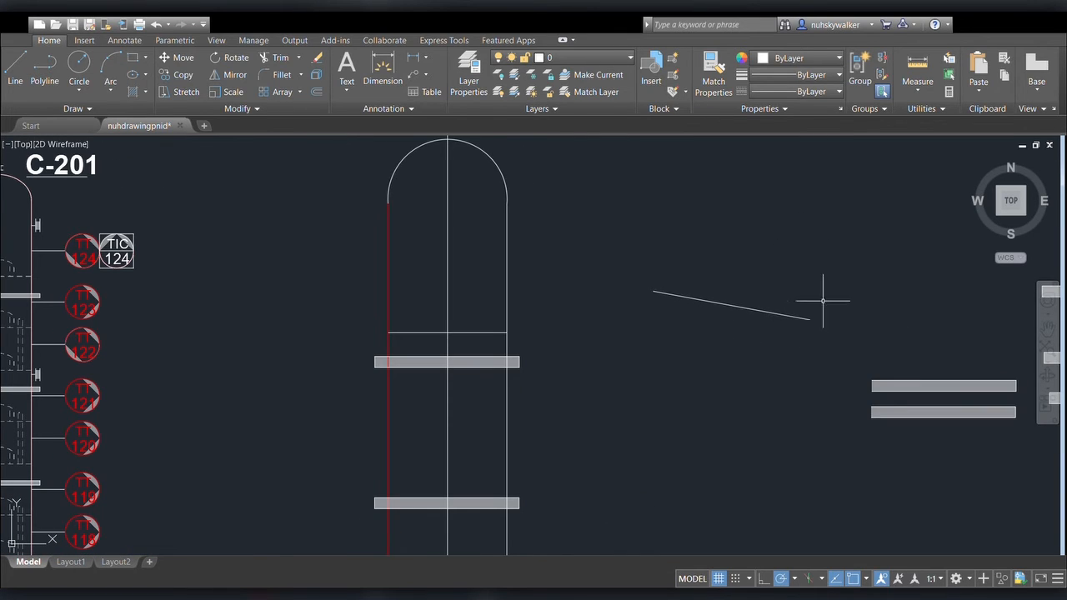
click(796, 284)
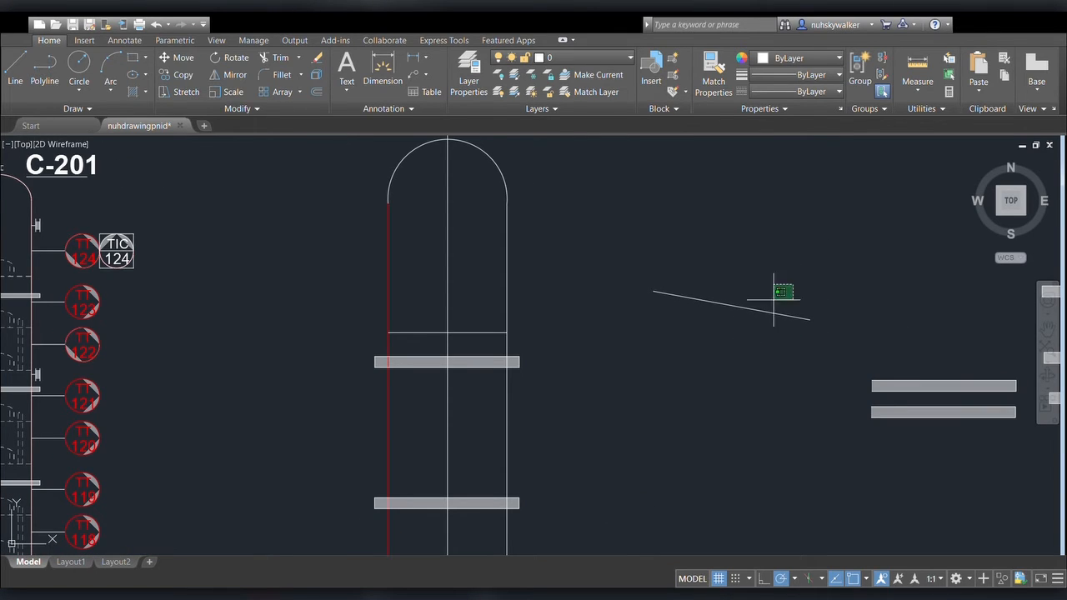
click(704, 369)
key(Escape)
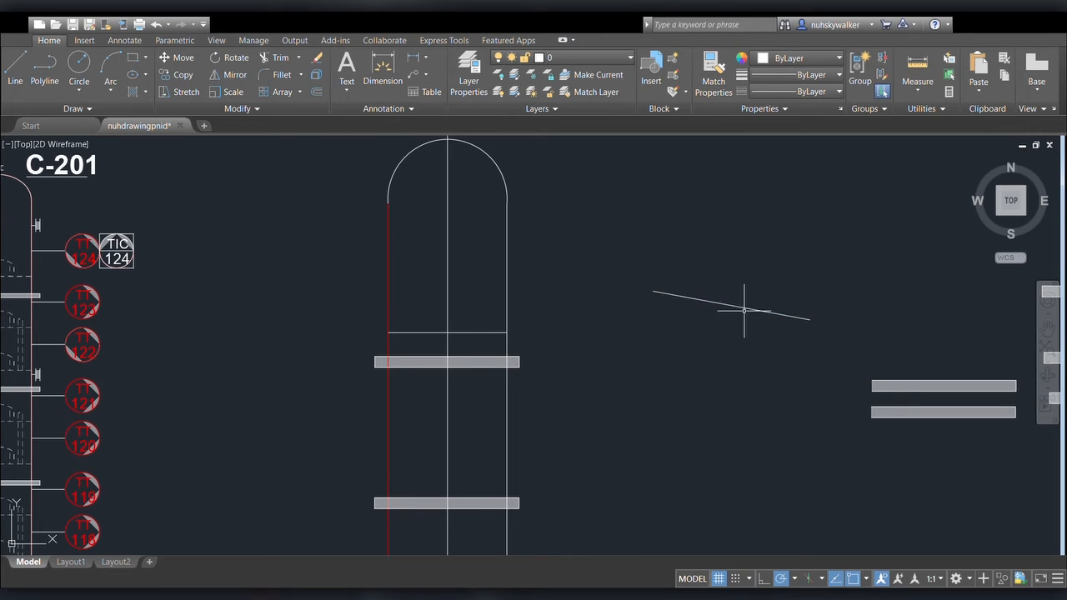
click(744, 310)
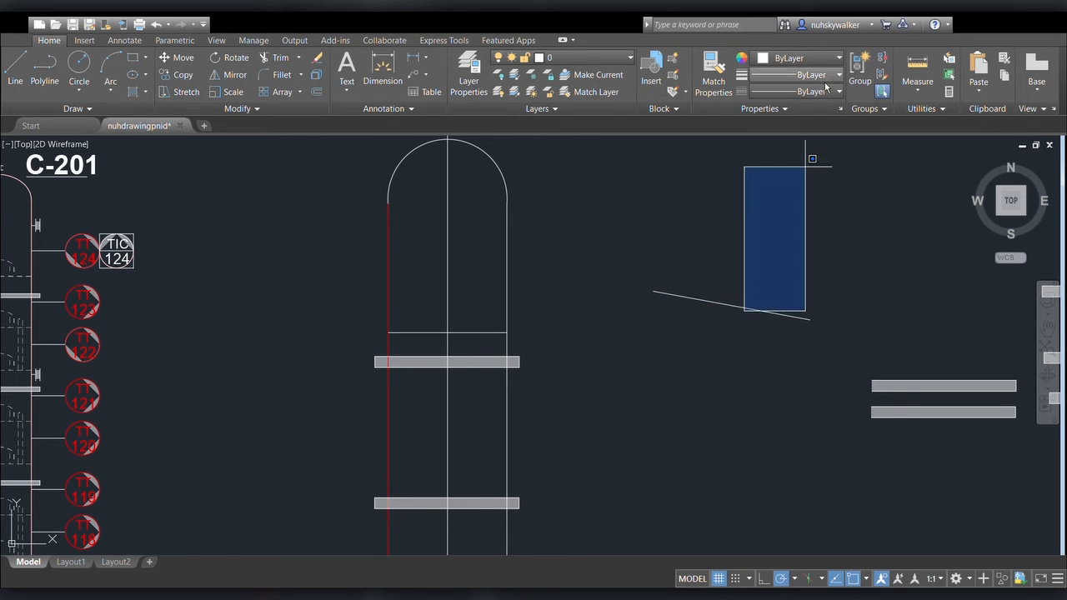
click(739, 302)
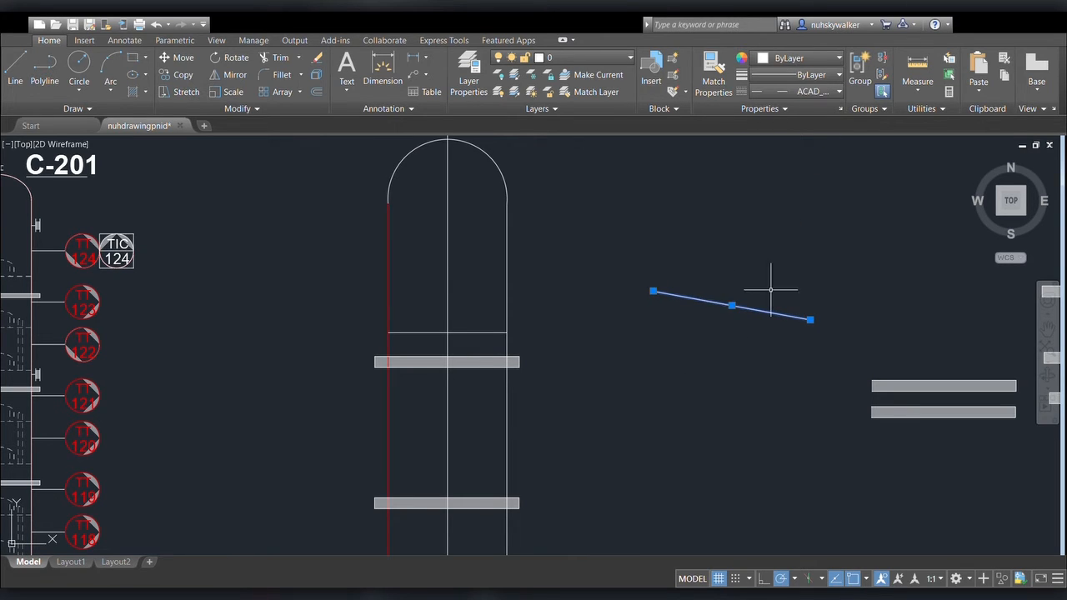
click(822, 96)
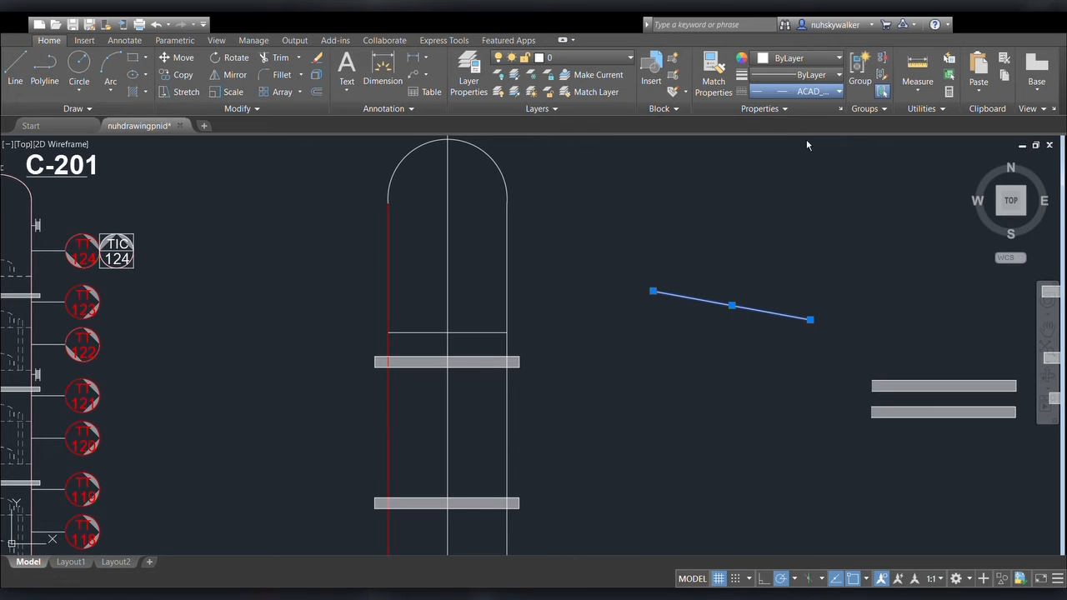
click(713, 305)
key(Escape)
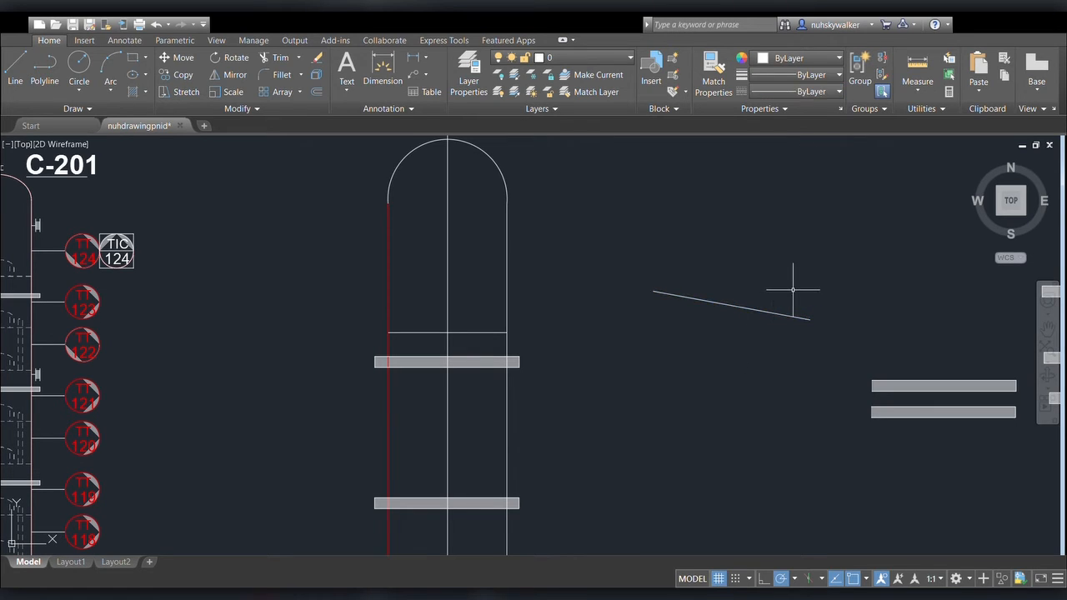
scroll(783, 306, up, 5)
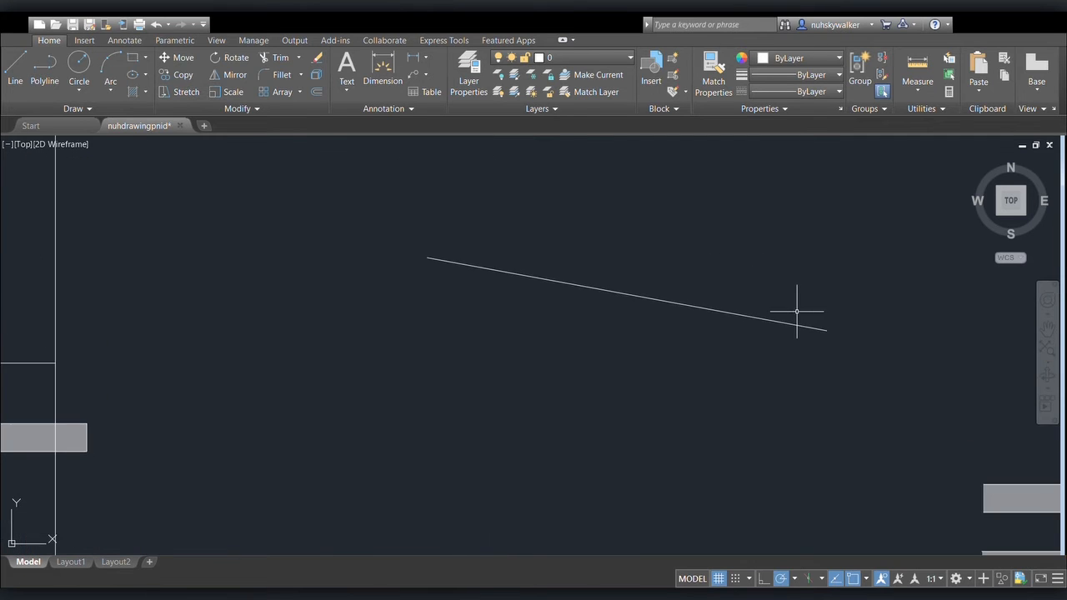
scroll(667, 333, up, 1)
scroll(663, 357, down, 2)
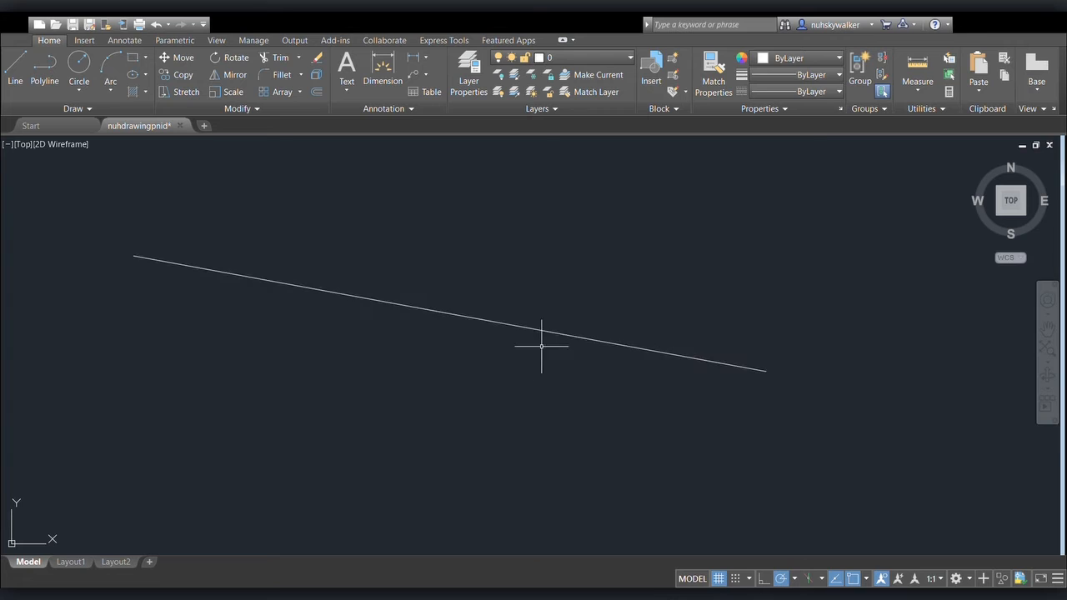
scroll(724, 359, down, 4)
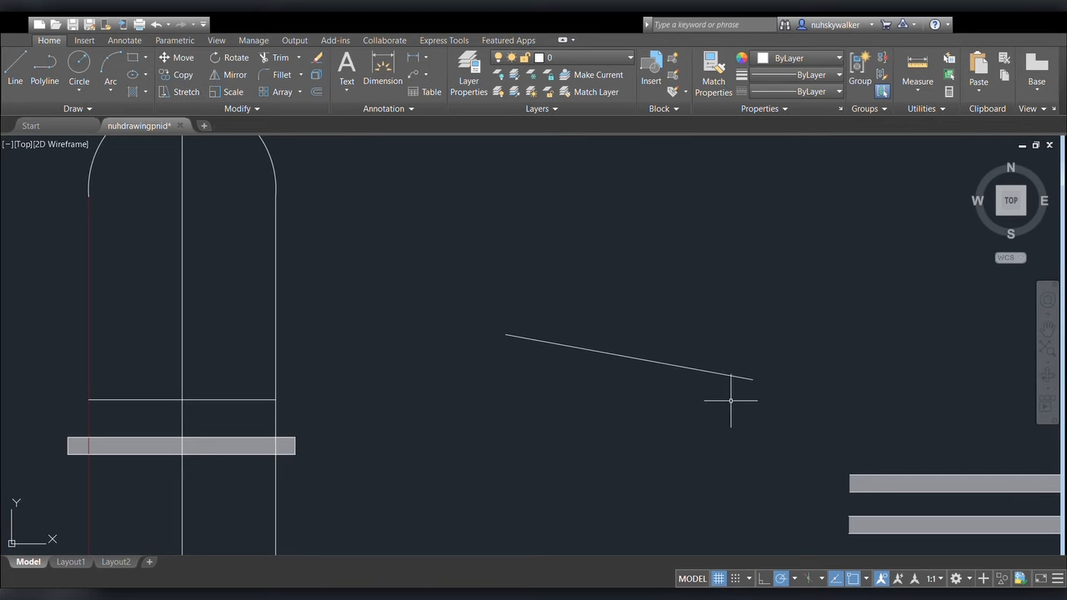
Examine the slanted test line at close range and from afar to compare how its dash pattern is displayed
scroll(726, 401, up, 5)
scroll(645, 444, up, 3)
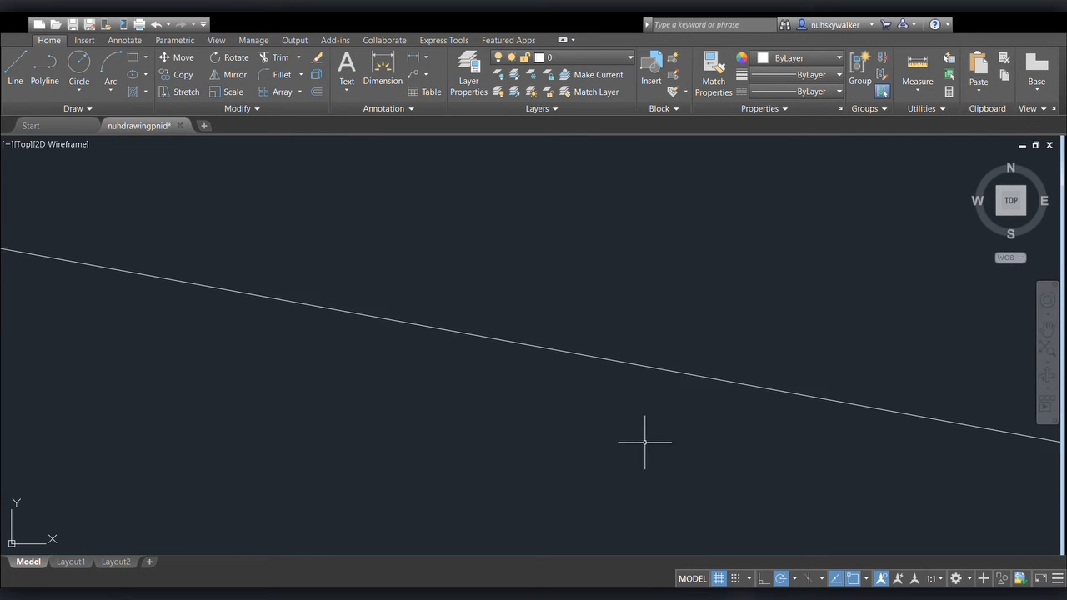
scroll(662, 351, up, 3)
scroll(567, 435, up, 4)
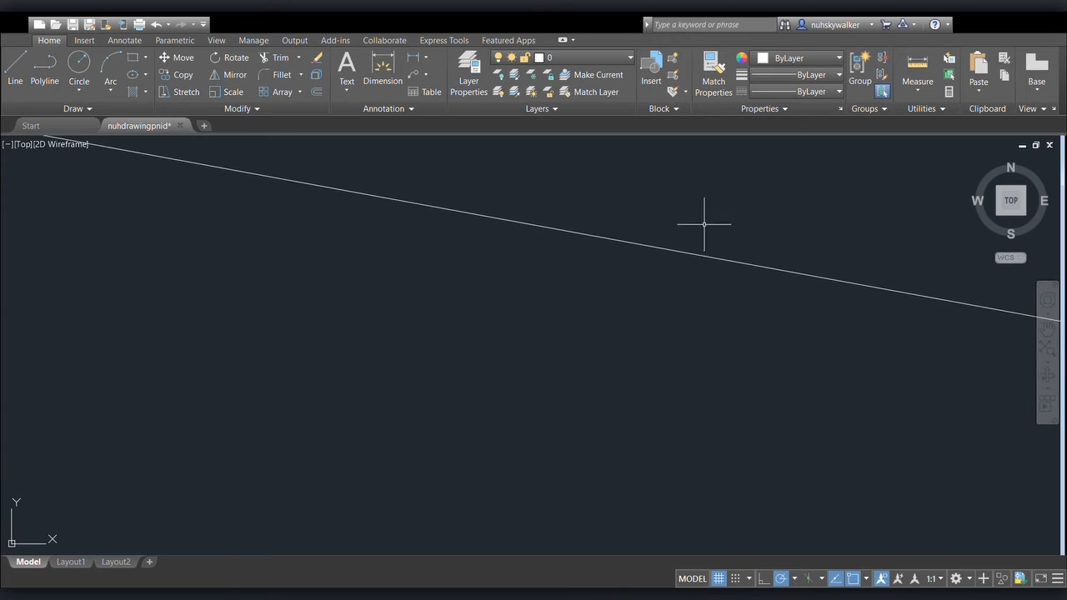
scroll(706, 224, up, 3)
scroll(677, 279, up, 4)
scroll(677, 280, up, 2)
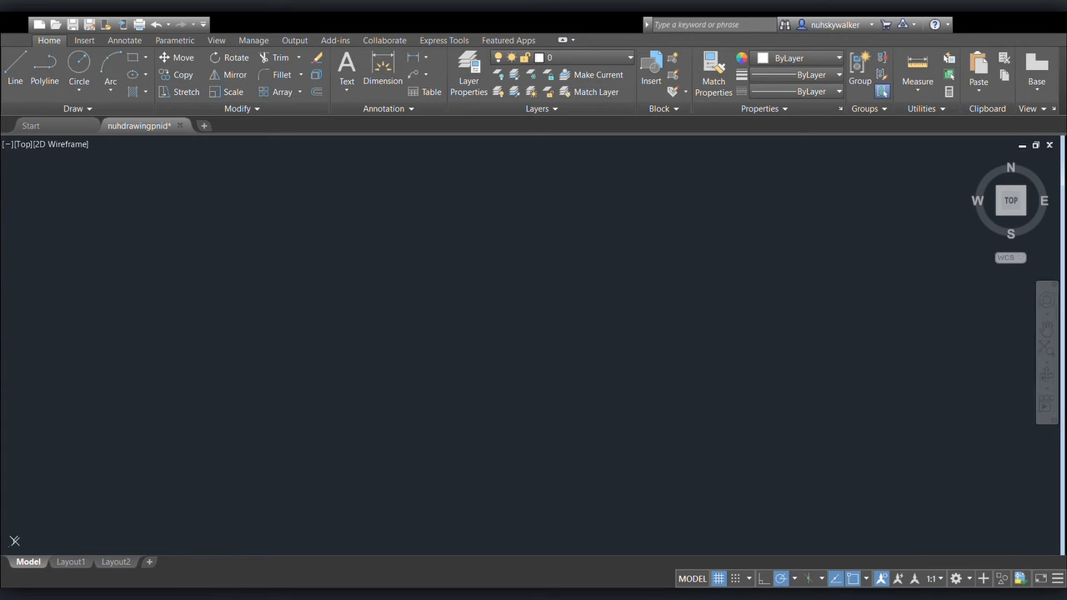
scroll(646, 334, up, 4)
scroll(654, 266, up, 3)
scroll(654, 266, up, 3)
scroll(639, 329, up, 2)
scroll(640, 332, up, 2)
scroll(645, 296, up, 2)
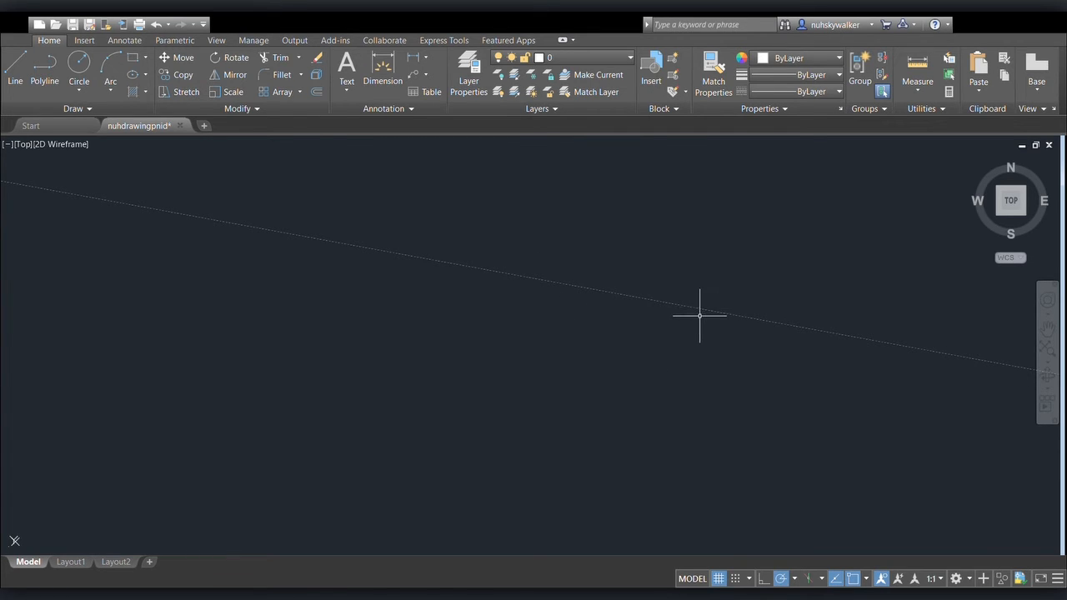
middle_drag(700, 315, 688, 324)
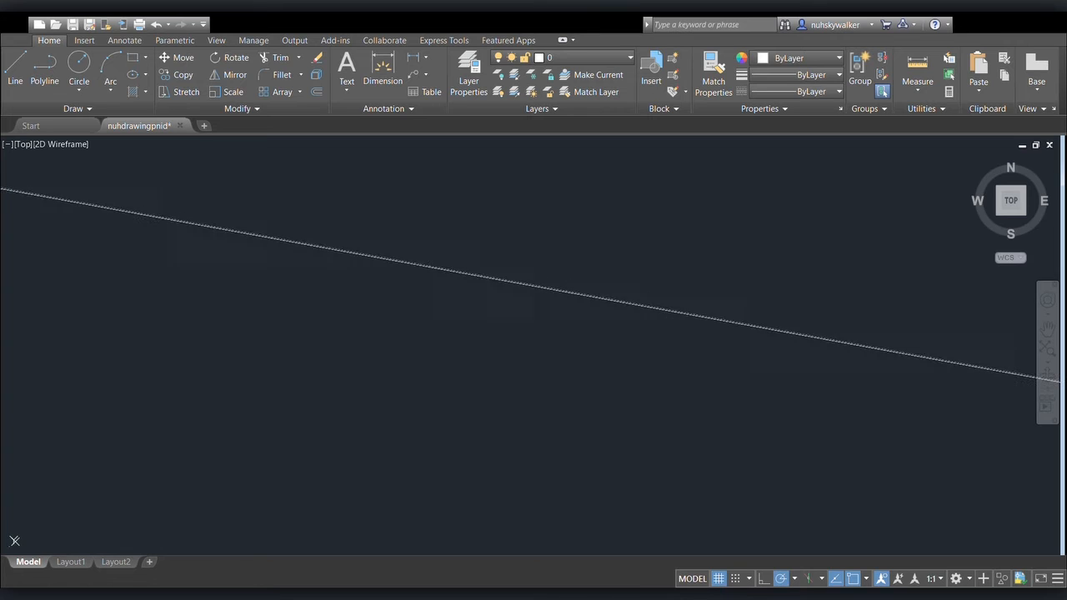
middle_drag(698, 366, 655, 376)
scroll(654, 376, down, 5)
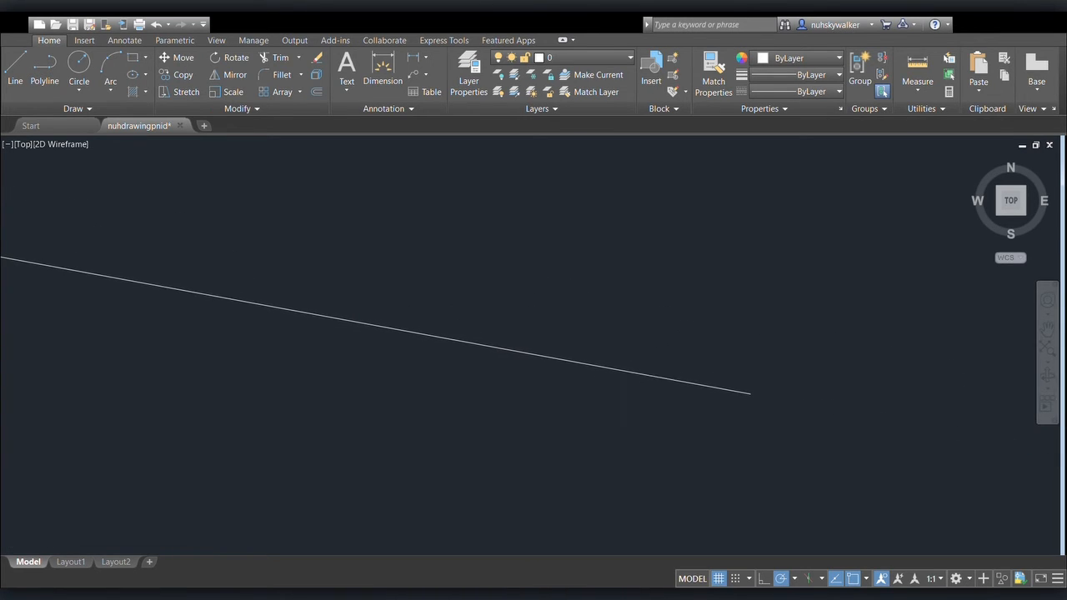
scroll(460, 310, up, 4)
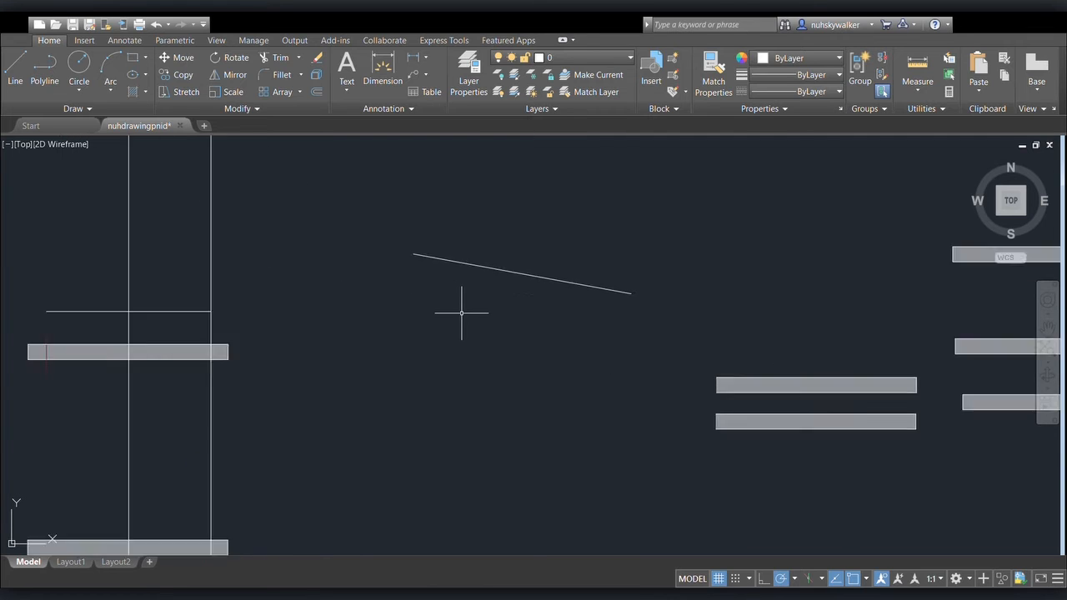
scroll(500, 283, down, 2)
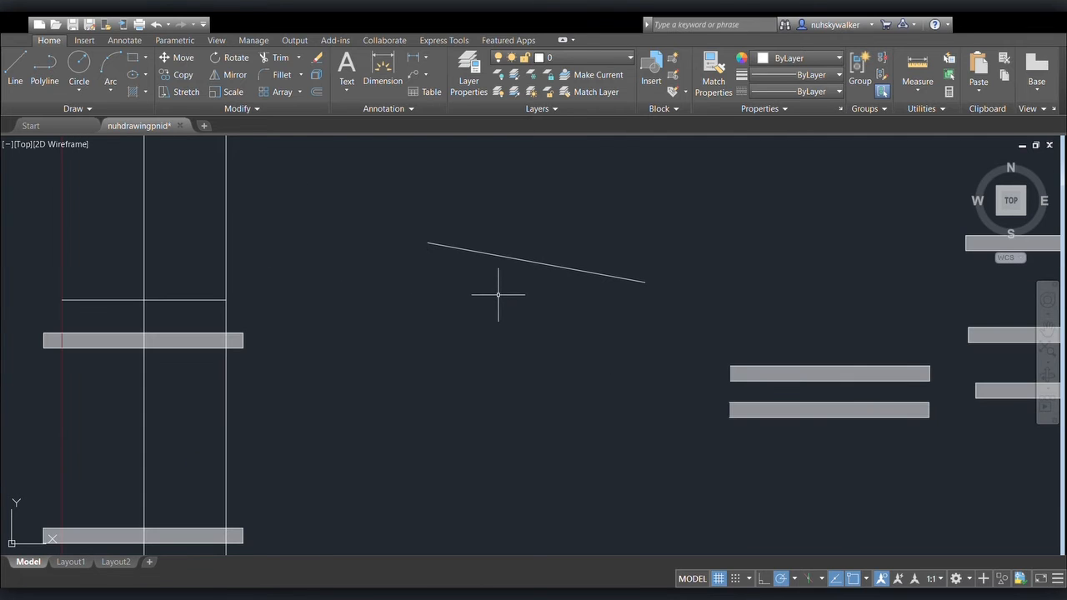
middle_drag(498, 293, 528, 337)
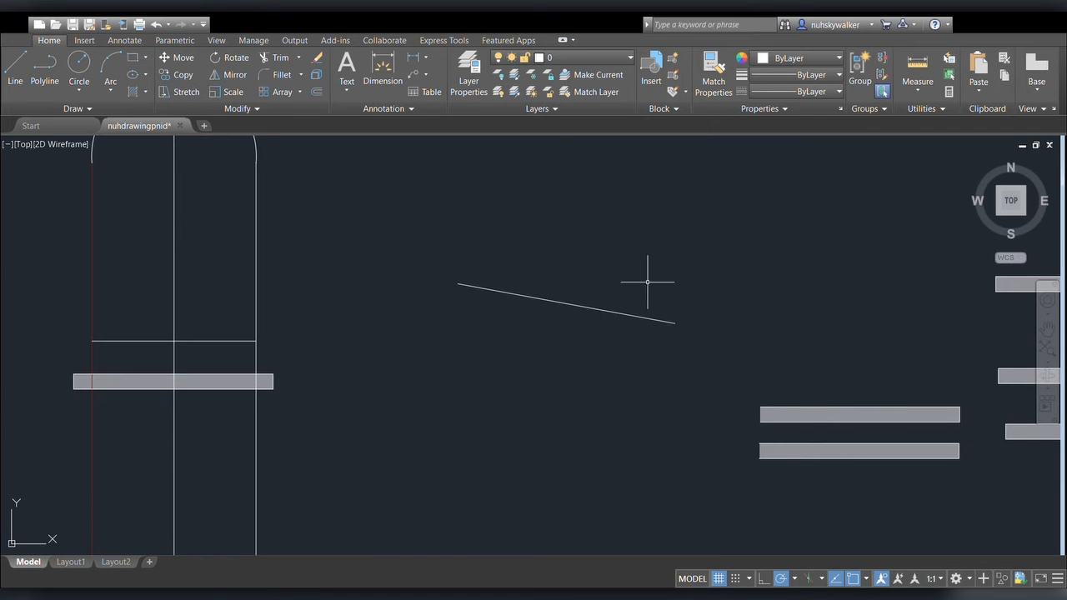
click(512, 321)
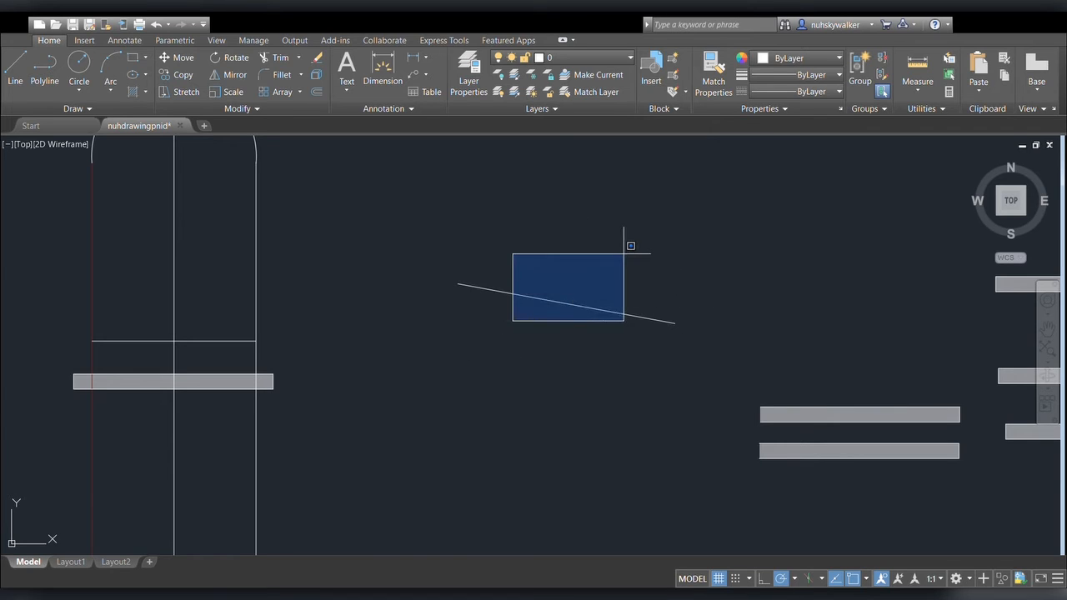
click(625, 239)
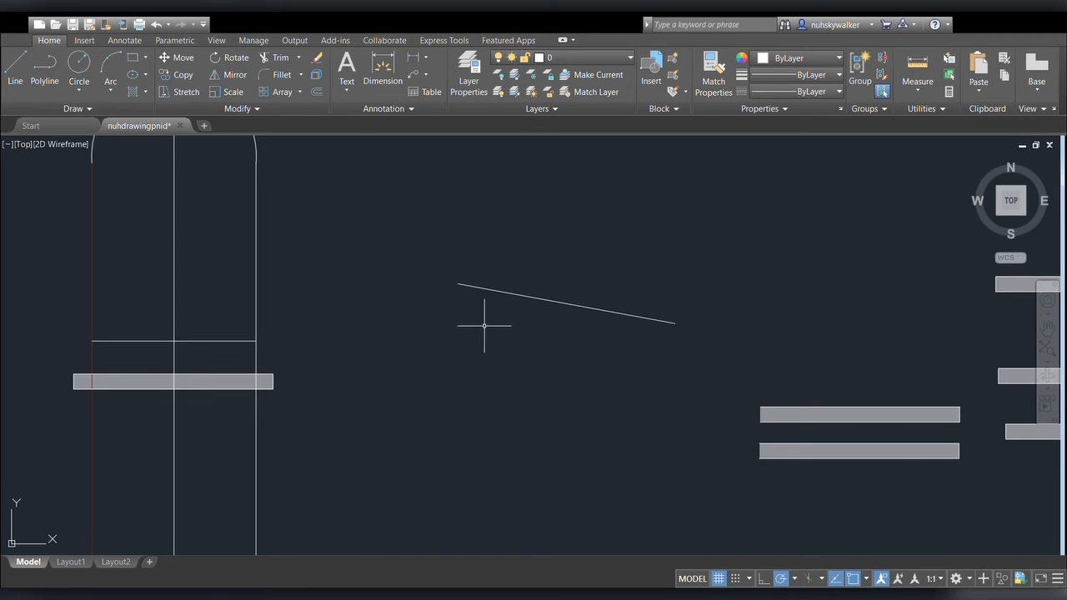
click(572, 300)
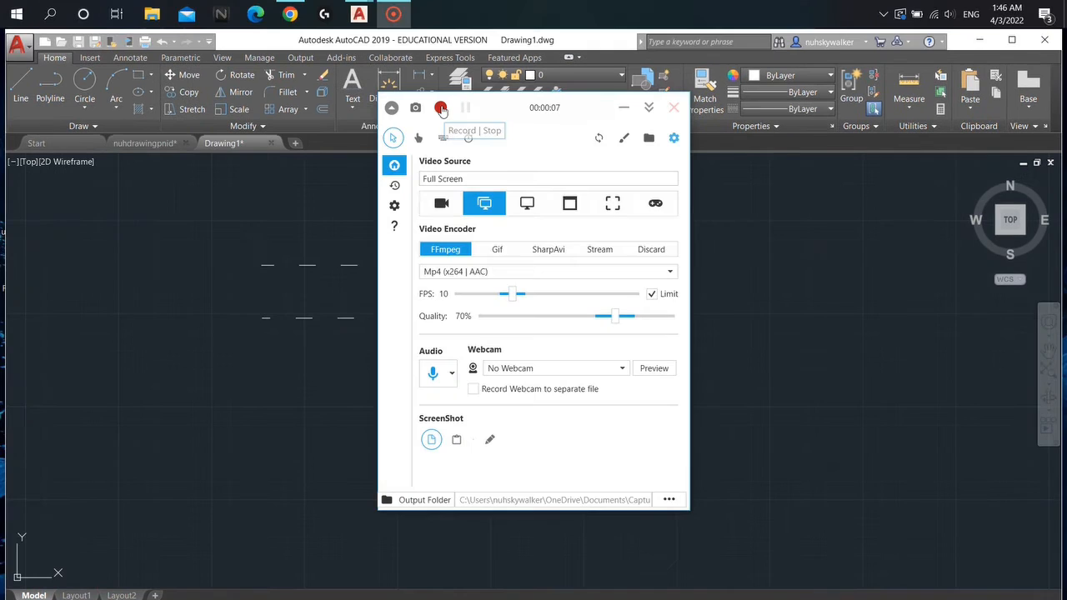
click(441, 109)
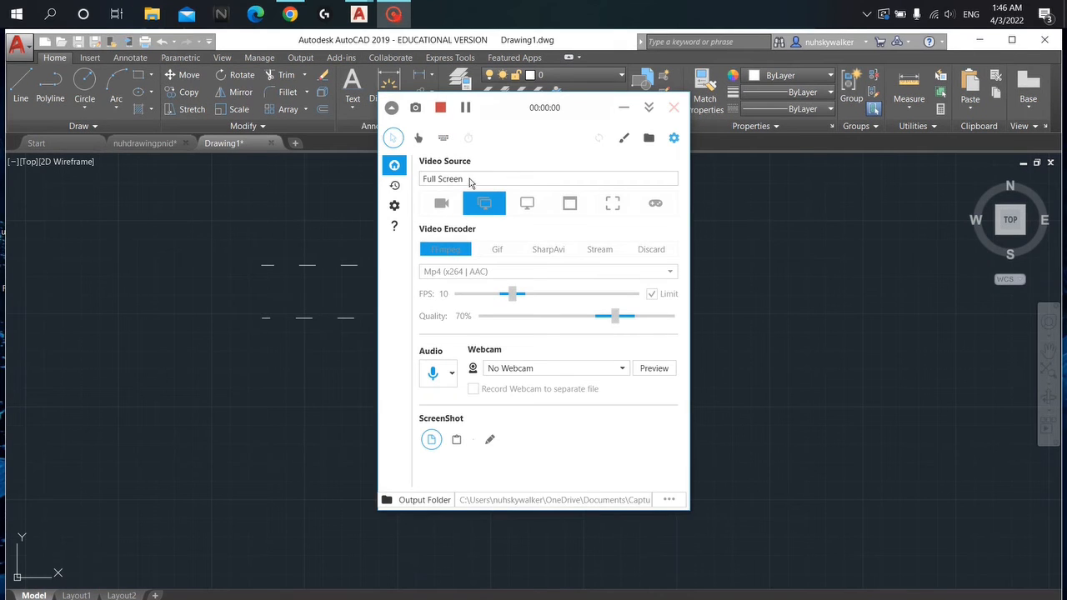
click(626, 109)
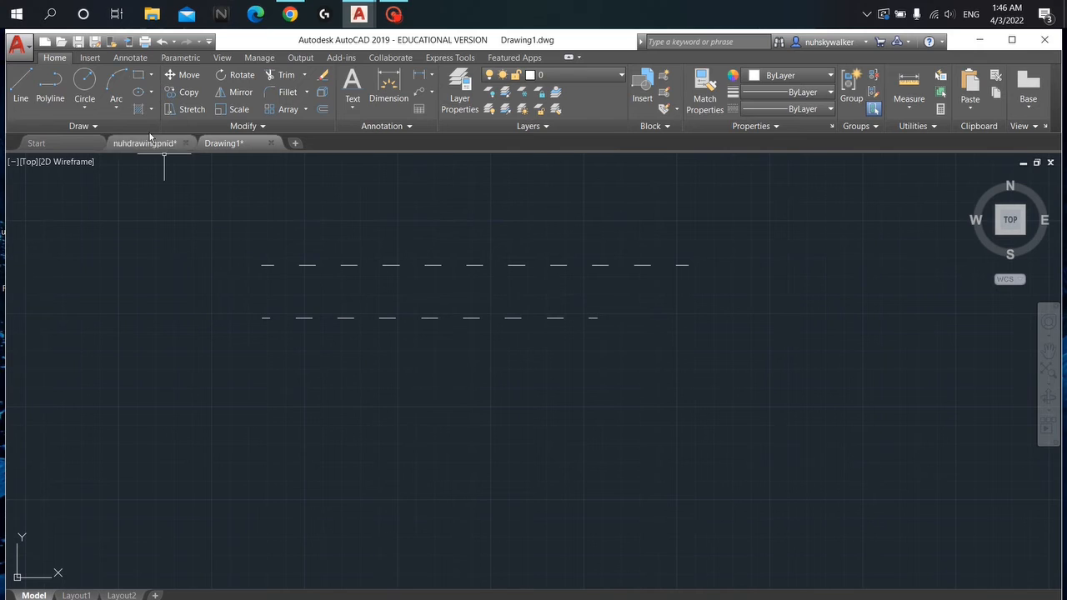
click(21, 83)
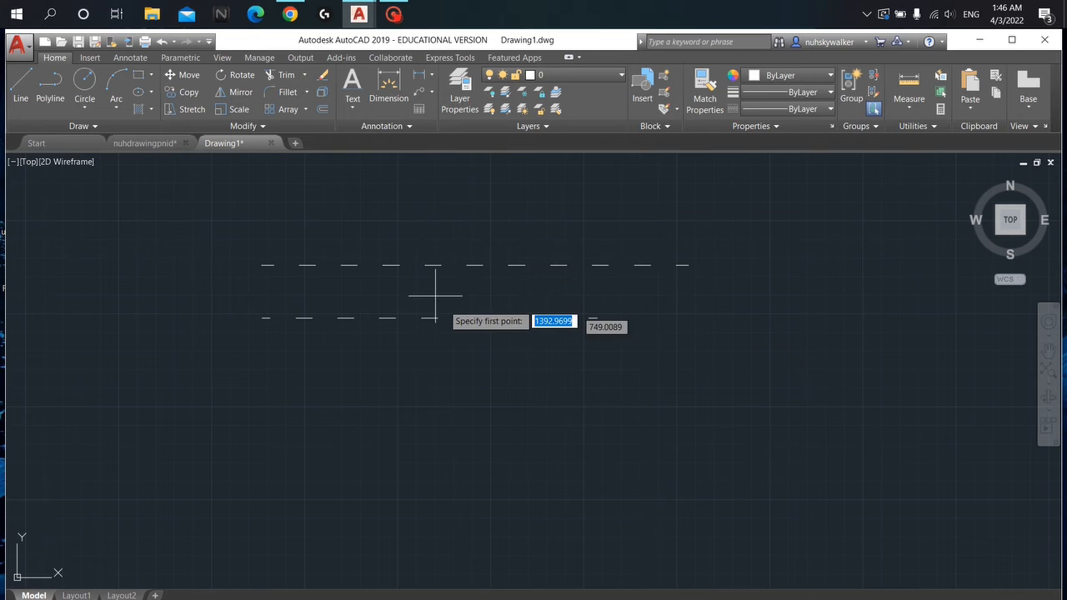
Switch to the nuhdrawingpnid drawing and examine the dashed tray internals of the original column C-201
click(142, 143)
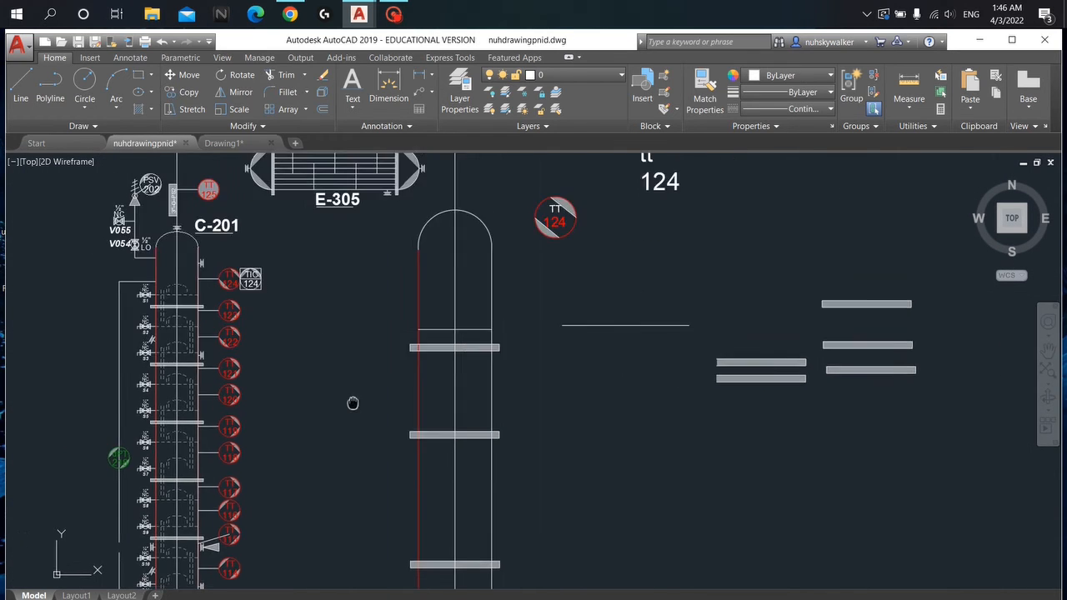
scroll(296, 358, up, 6)
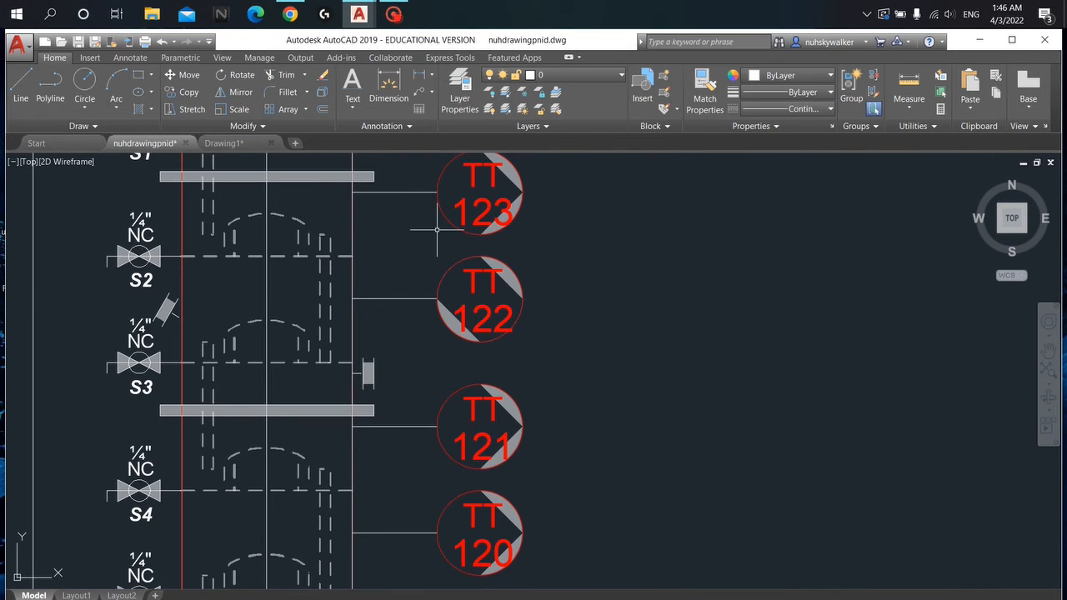
scroll(332, 304, down, 2)
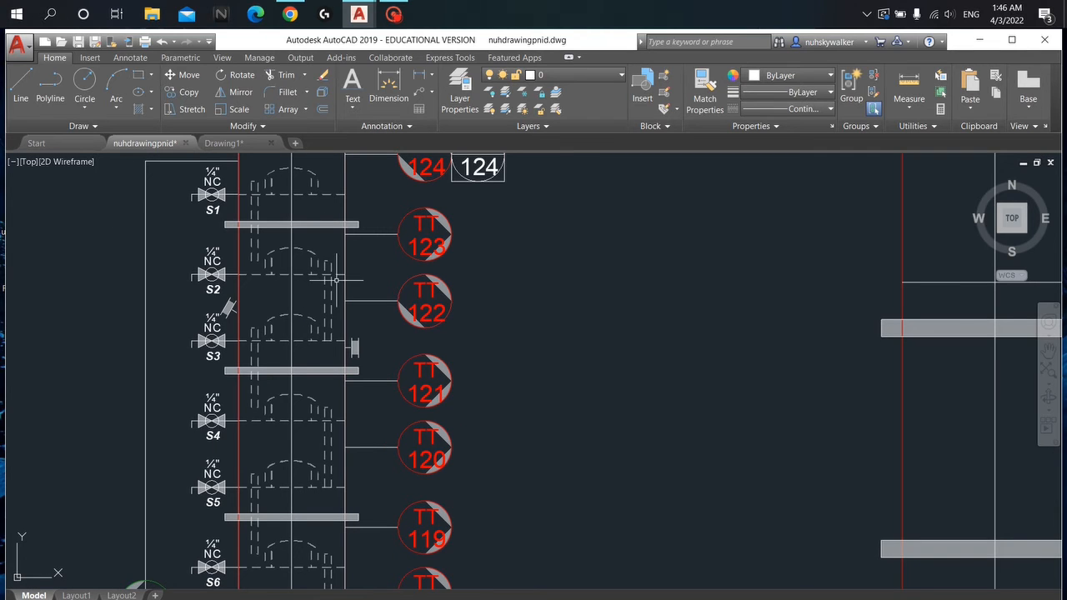
scroll(305, 261, down, 2)
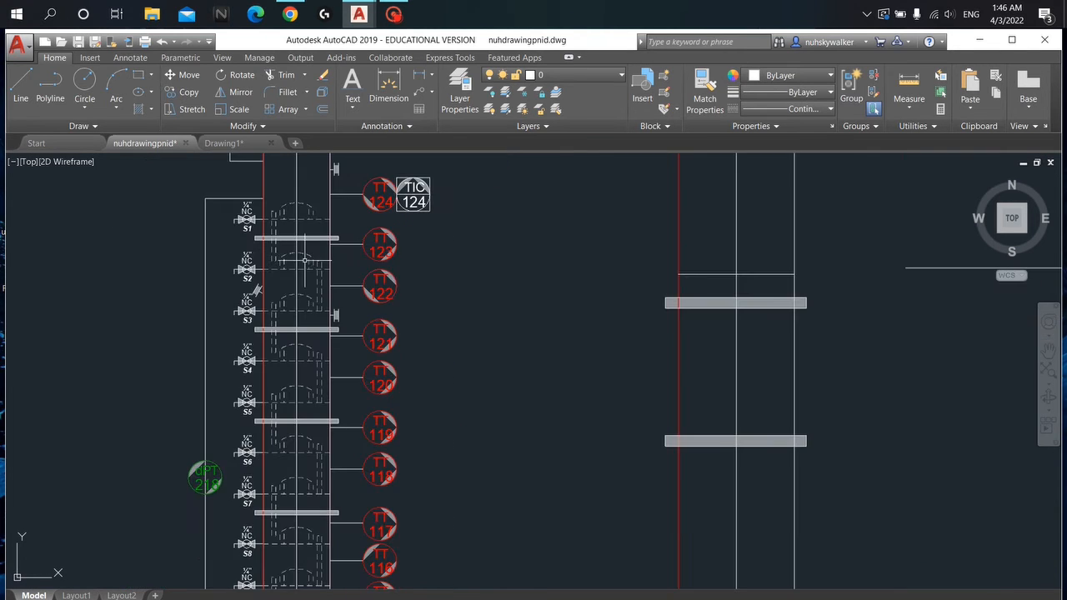
middle_drag(501, 308, 412, 317)
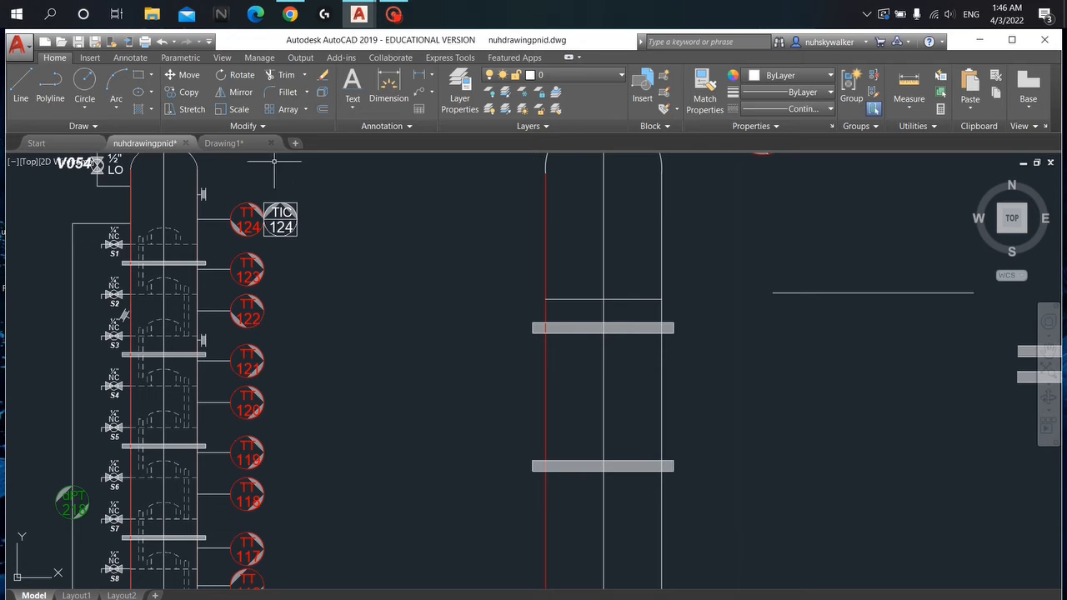
Switch to Drawing1 and draw a horizontal line above the two dashed lines
click(254, 144)
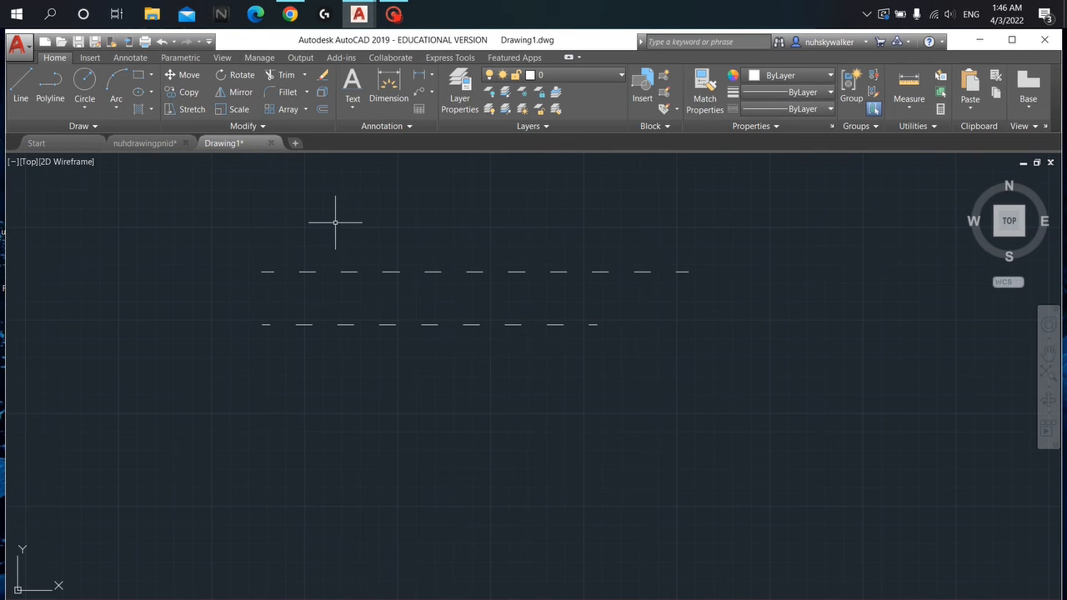
click(20, 83)
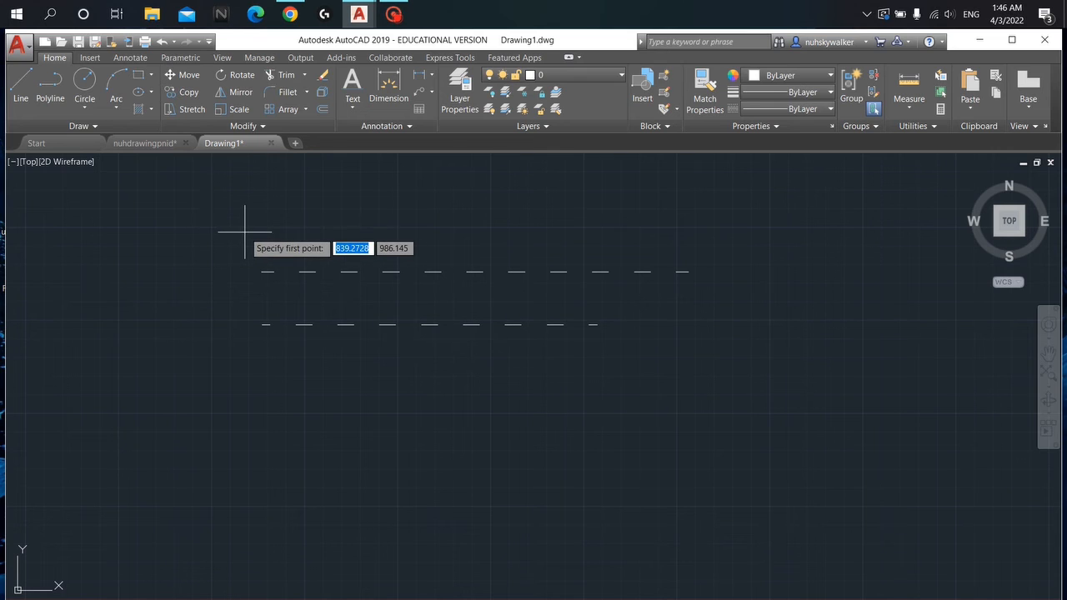
click(294, 218)
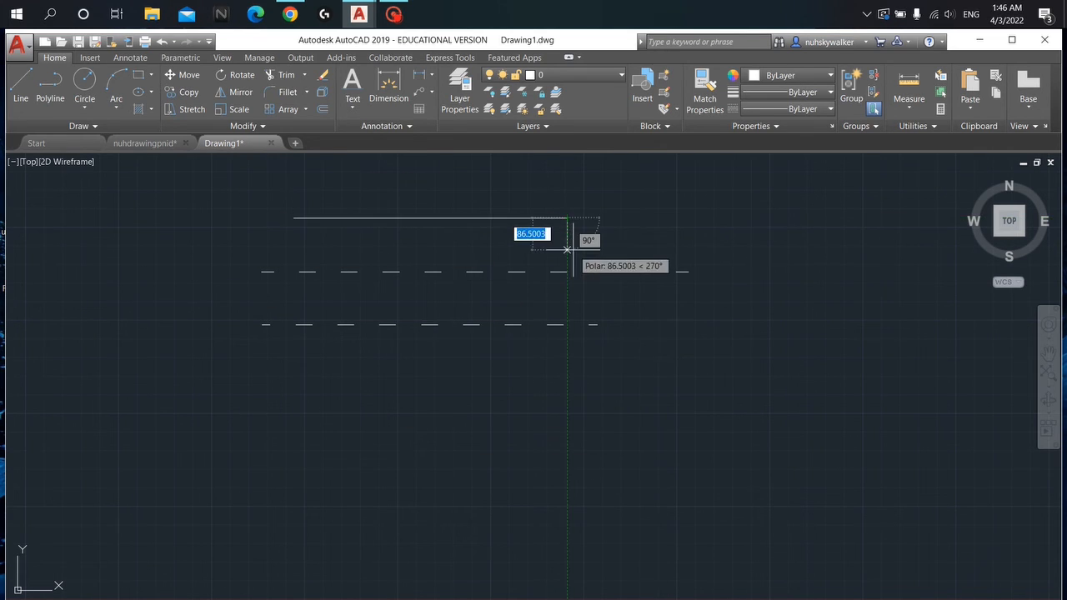
key(Escape)
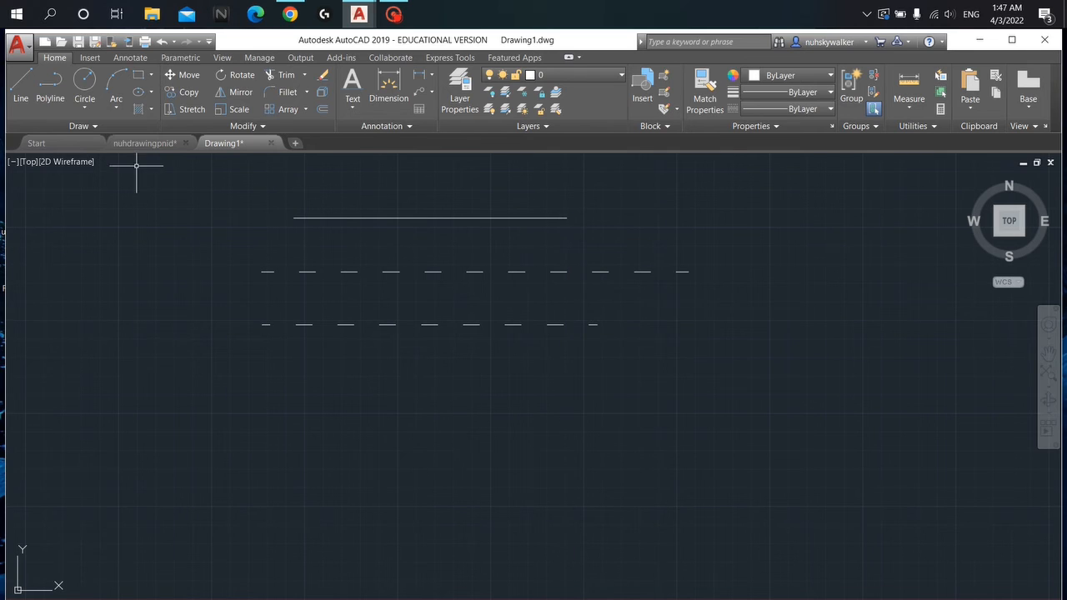
Draw two short, closely spaced vertical lines crossing the new horizontal line near its left end
click(12, 79)
click(349, 198)
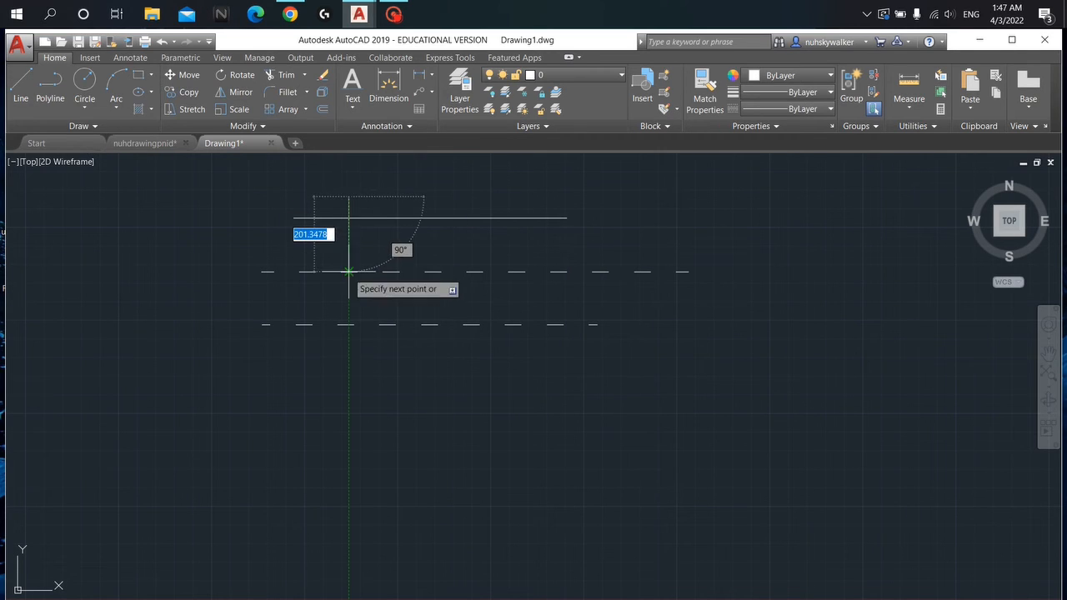
click(348, 252)
key(Escape)
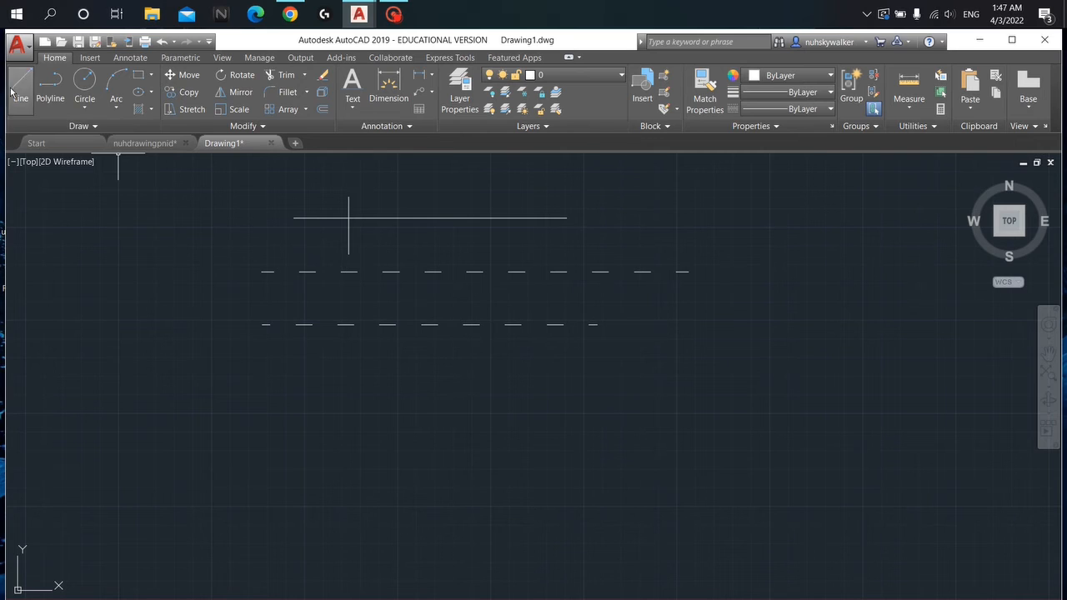
click(12, 87)
click(350, 222)
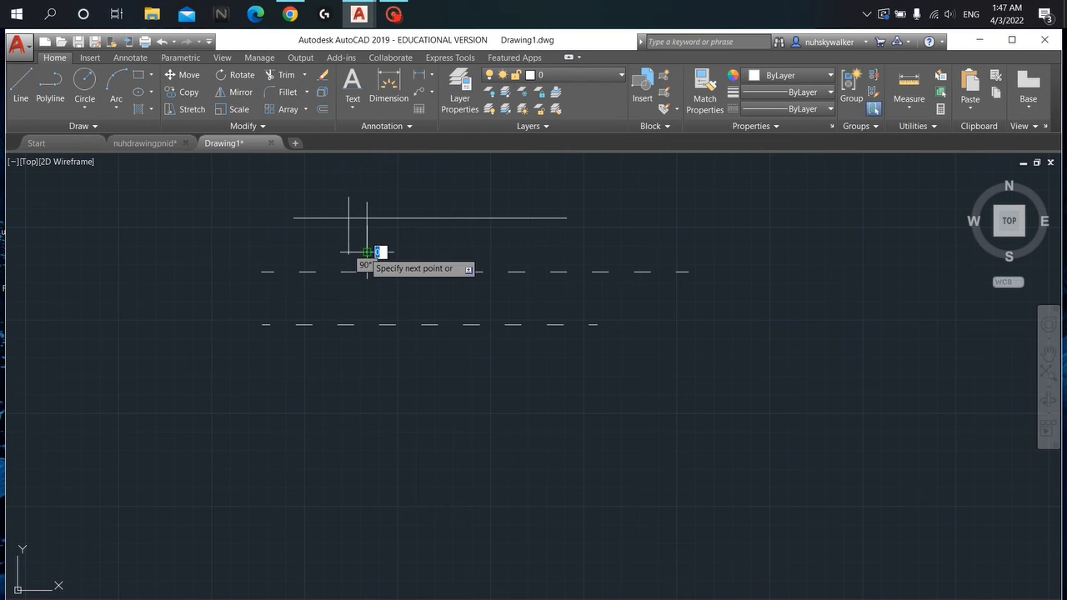
key(Escape)
Draw two more short vertical lines close together, crossing the horizontal line towards its right end
click(25, 87)
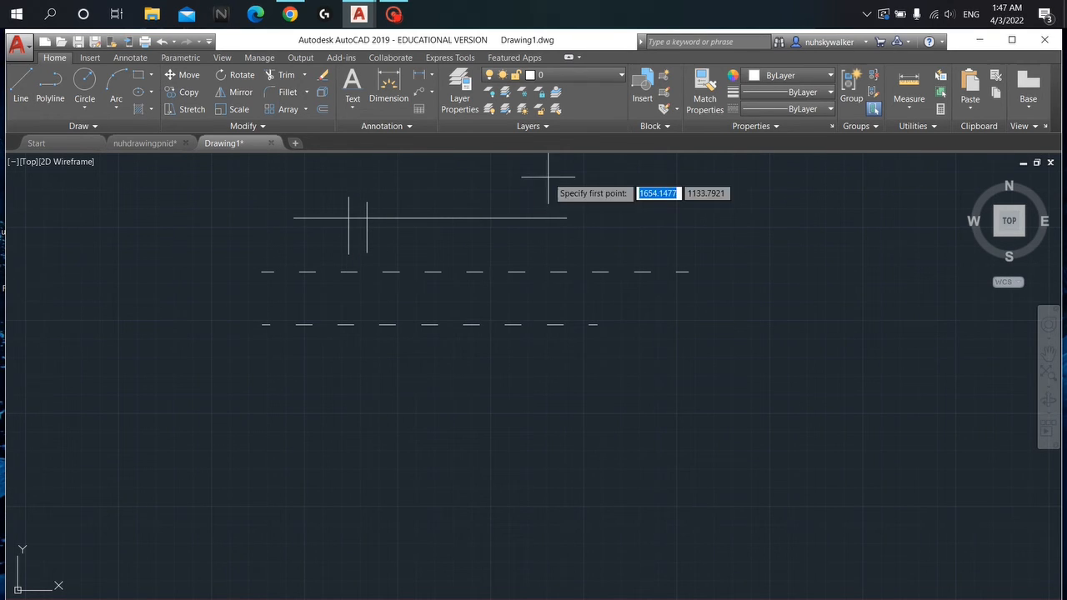
click(476, 203)
click(476, 265)
key(Escape)
click(27, 100)
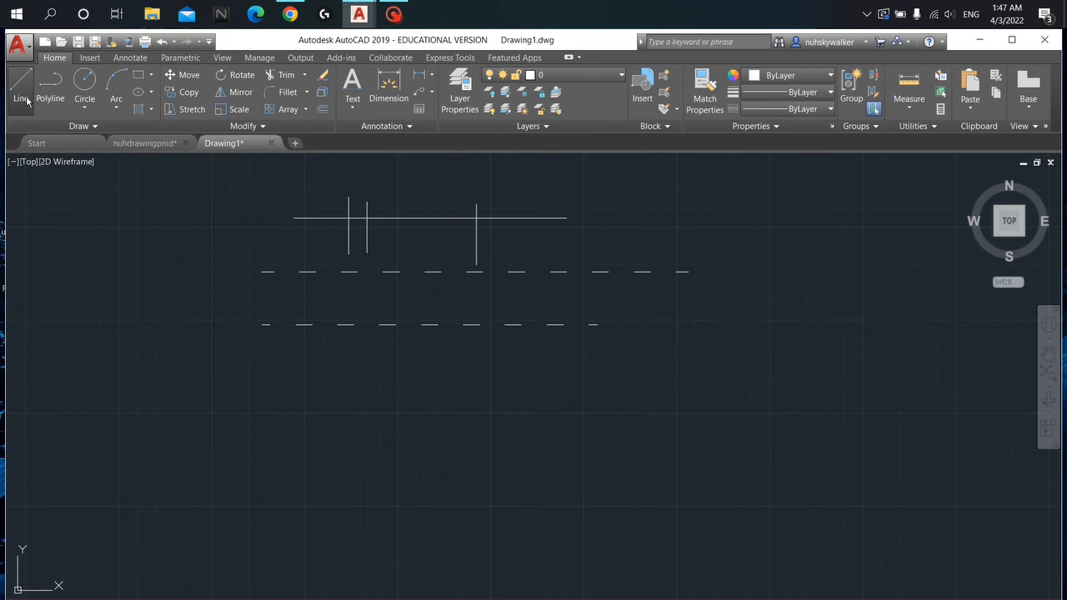
click(498, 210)
click(498, 254)
key(Escape)
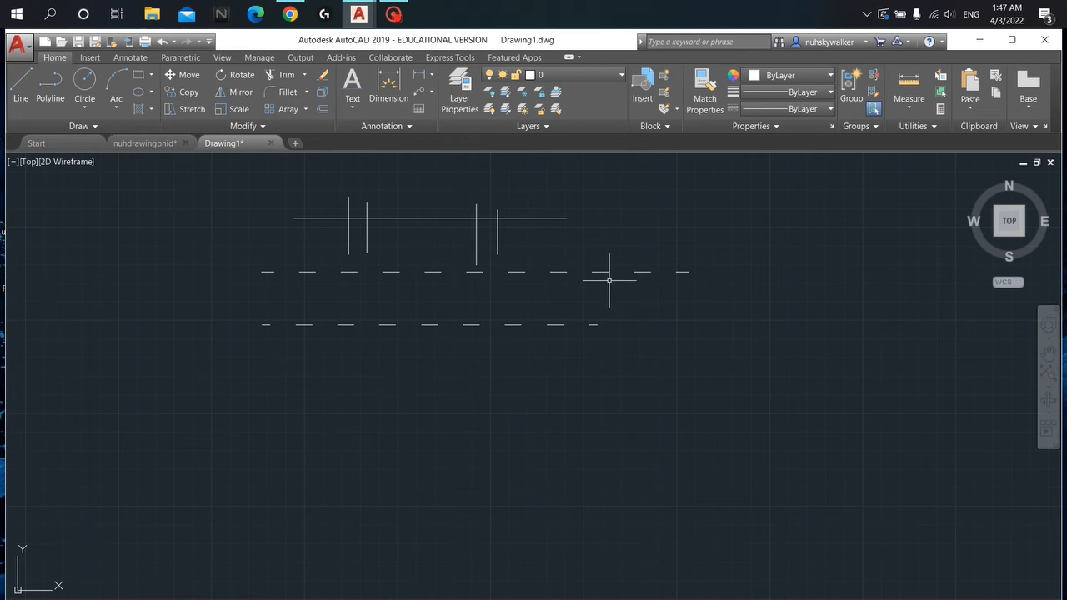
Maximize the drawing window and check the available annotation scales, keeping 8:1
click(332, 218)
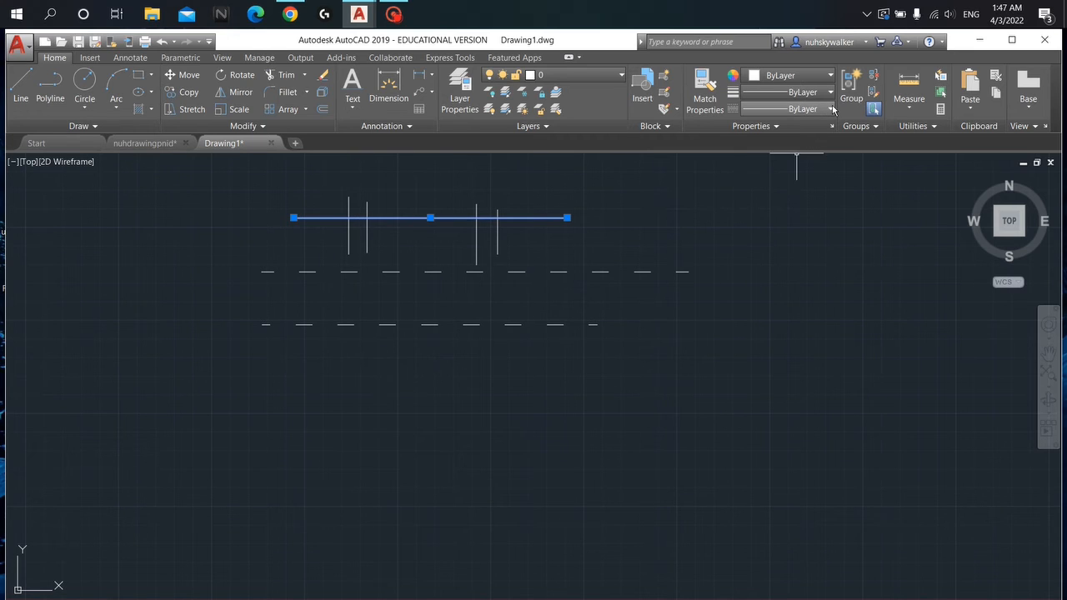
click(1012, 40)
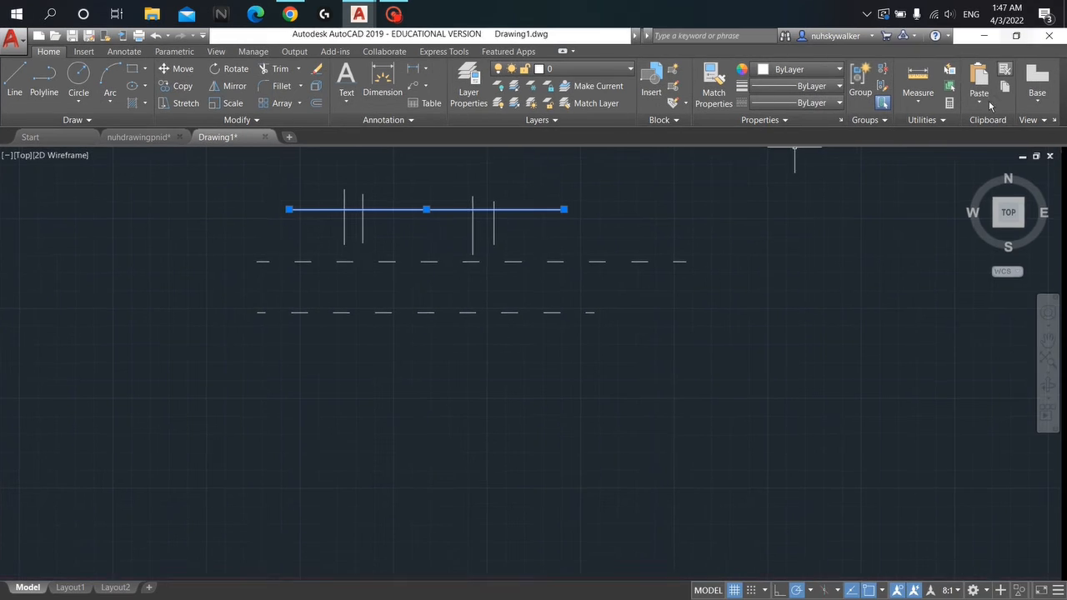
click(955, 591)
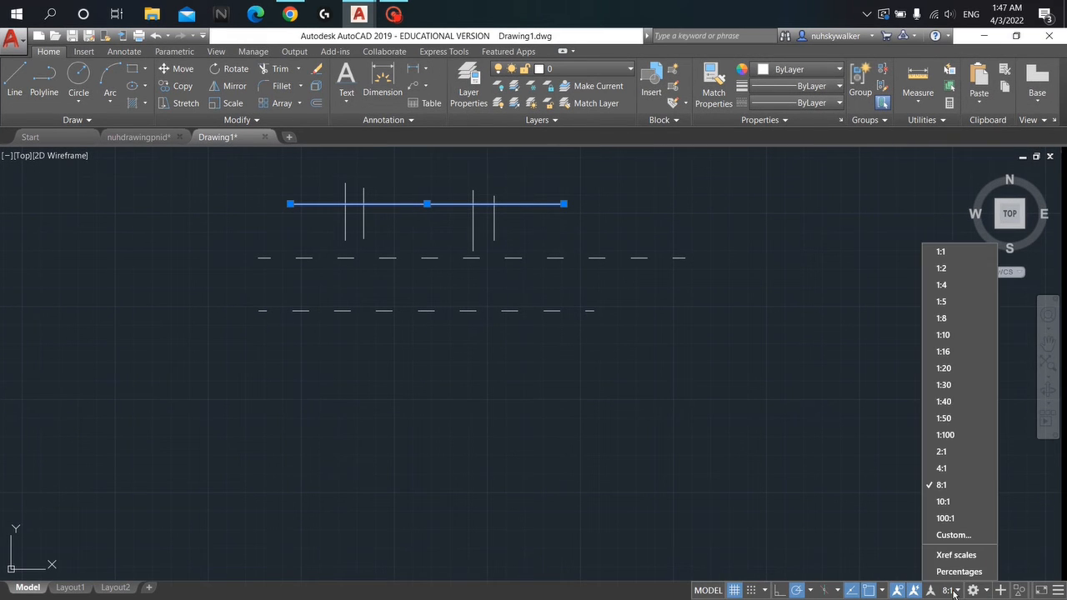
click(953, 485)
key(Escape)
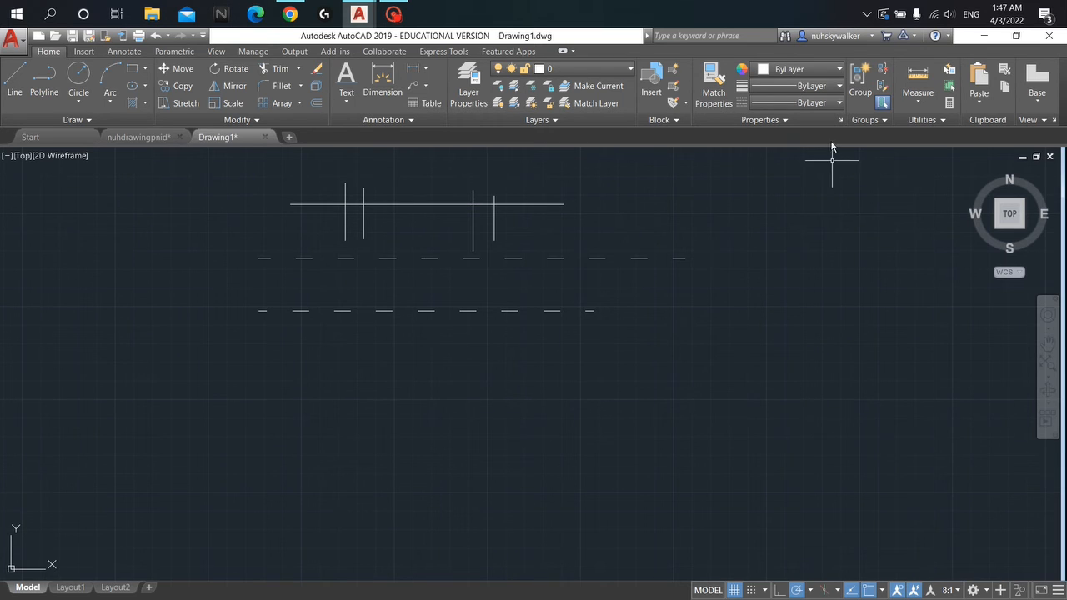
Load the HIDDEN2 linetype from acadiso.lin in the Linetype Manager
click(834, 104)
click(816, 201)
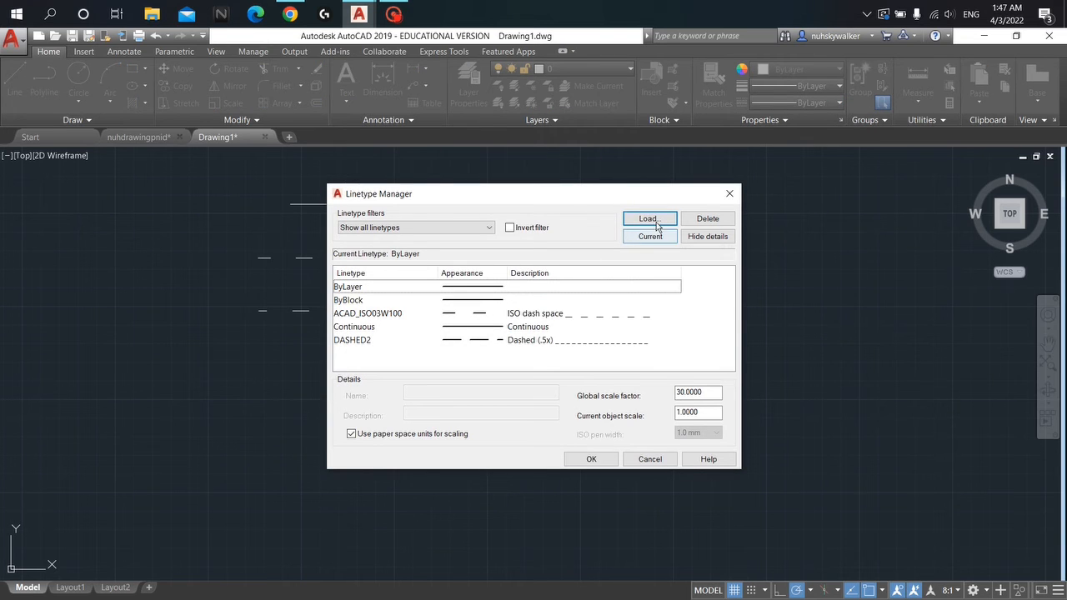
click(649, 219)
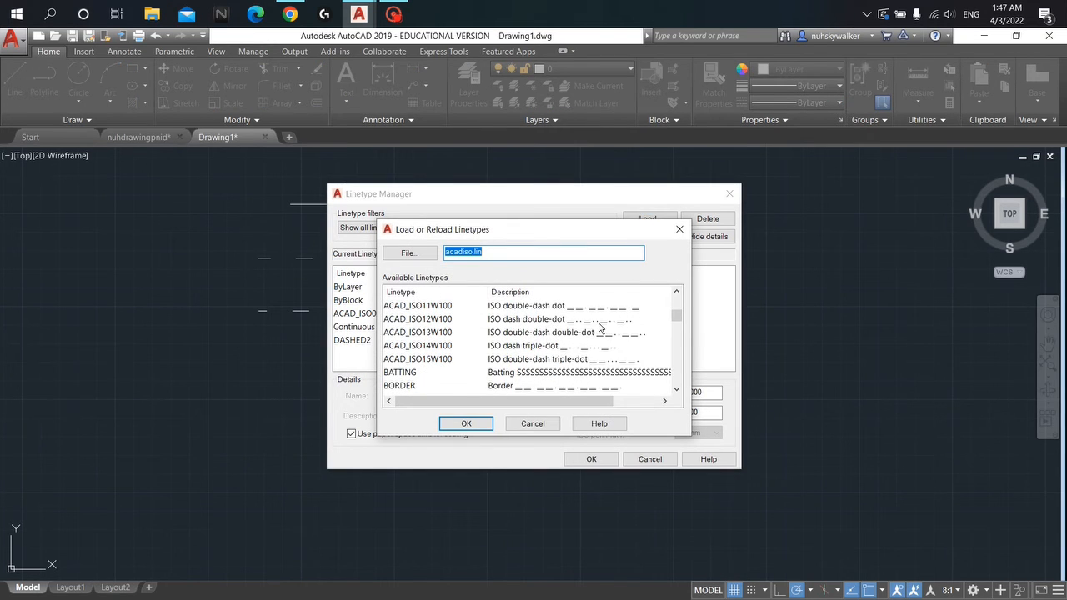
scroll(599, 327, up, 2)
scroll(615, 351, down, 4)
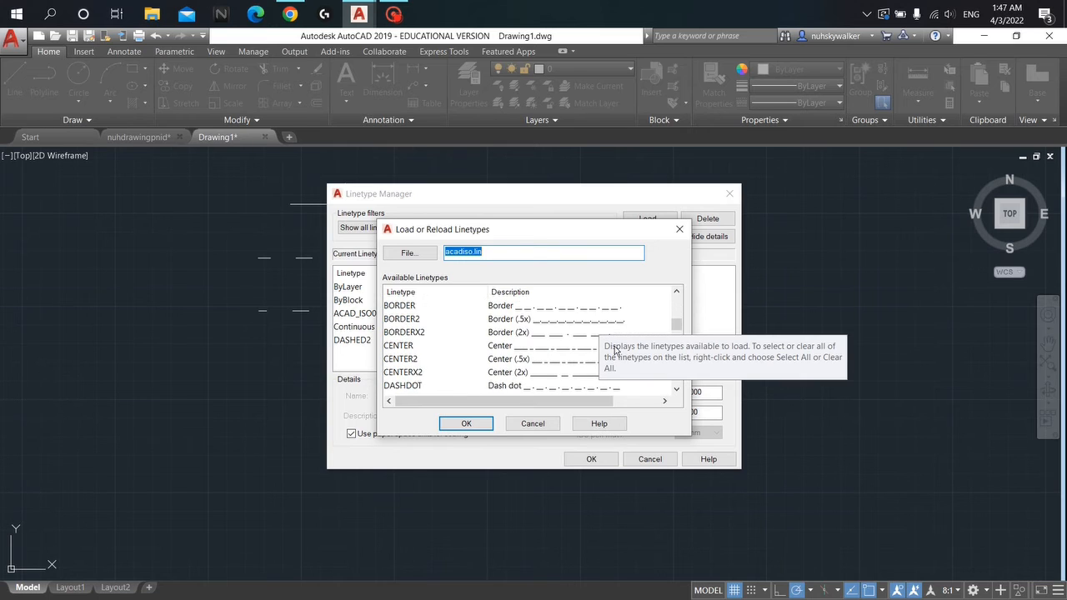
scroll(614, 350, down, 2)
click(491, 321)
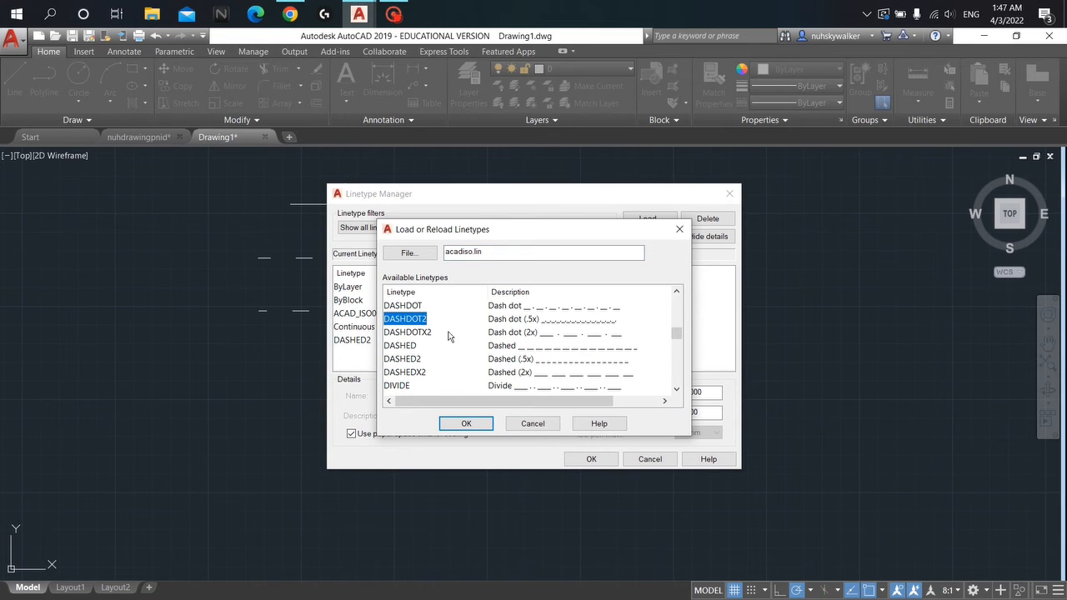
key(h)
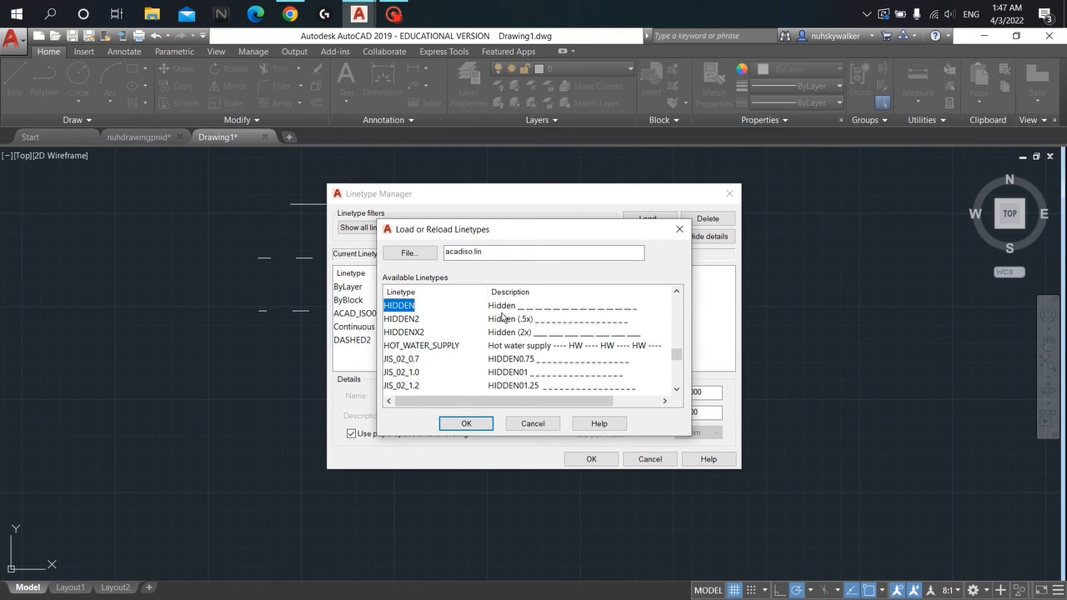
click(403, 320)
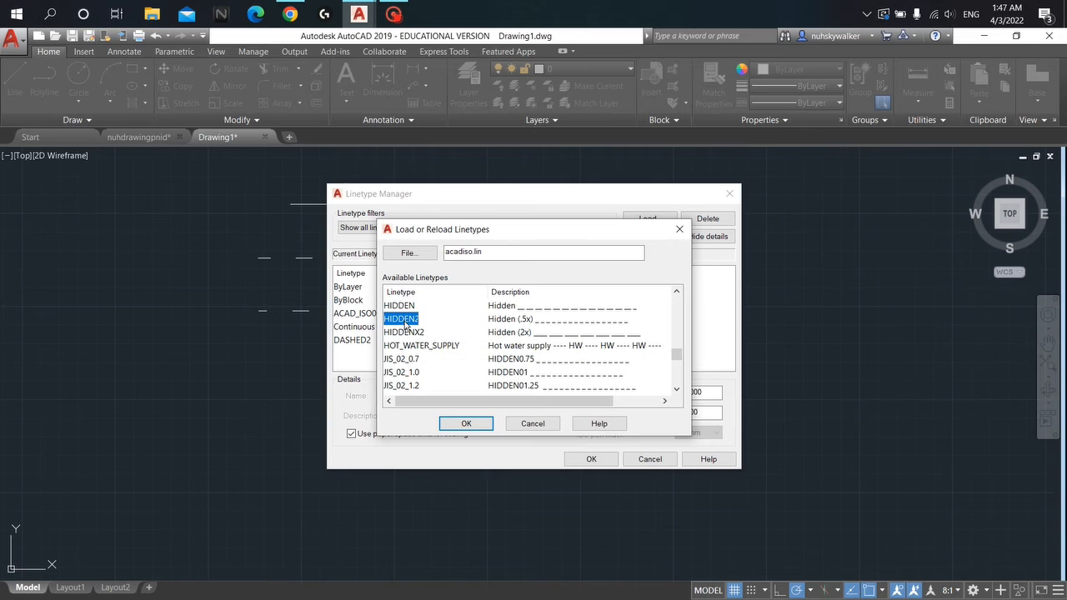
click(468, 424)
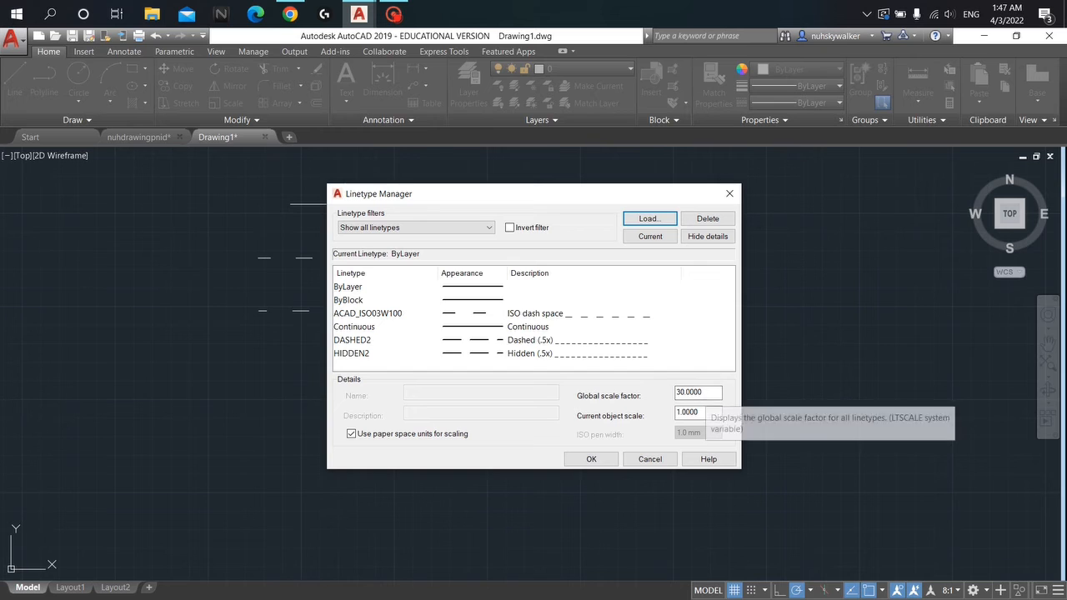
Highlight HIDDEN2 in the Linetype Manager, enter a global scale factor of 30 and accept the settings
click(717, 393)
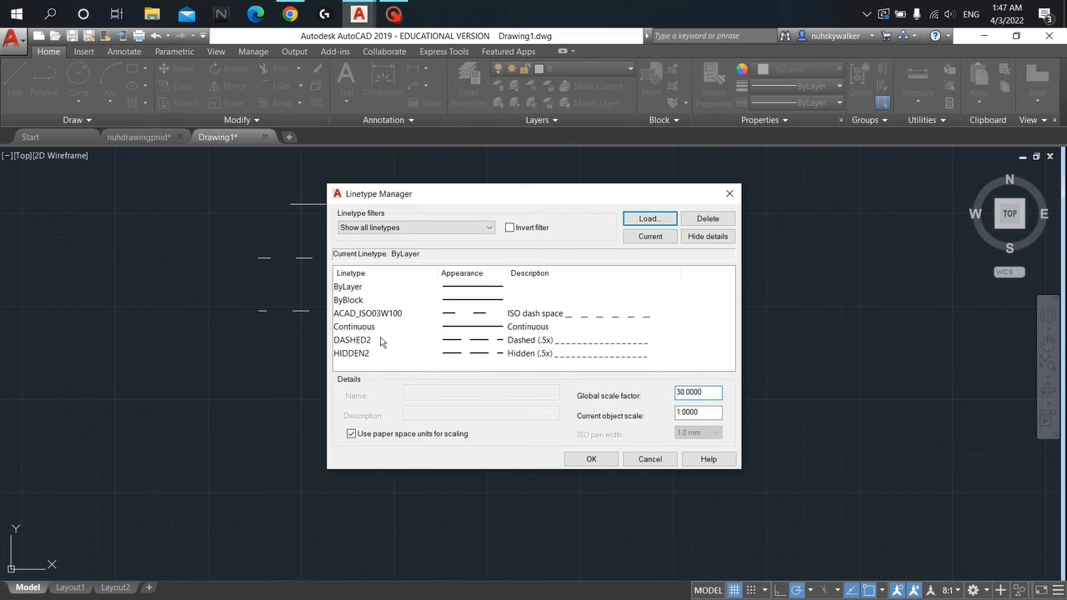
click(357, 354)
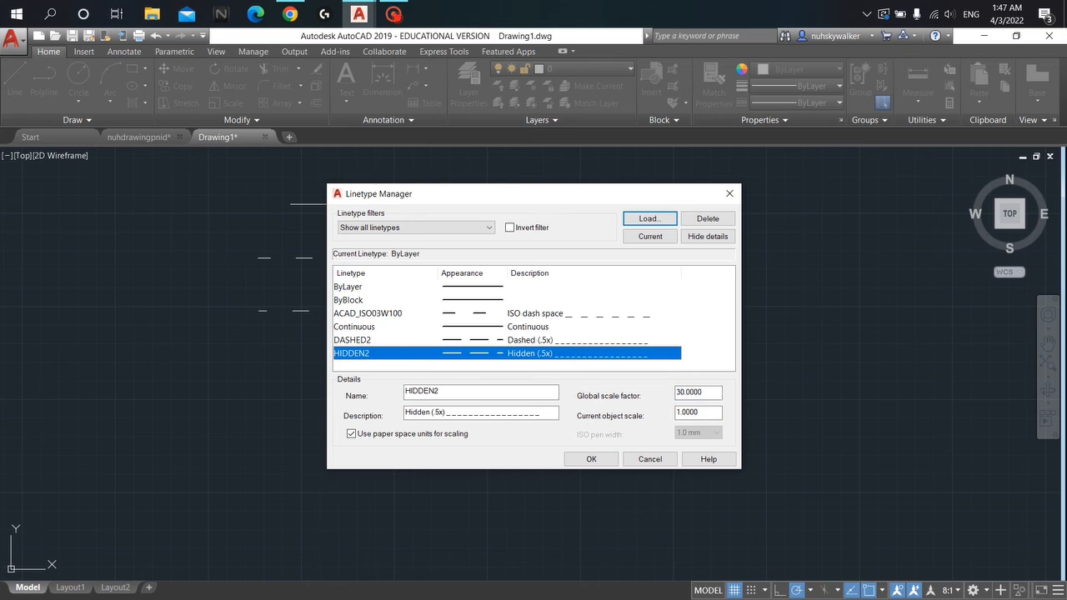
double_click(697, 392)
text(30)
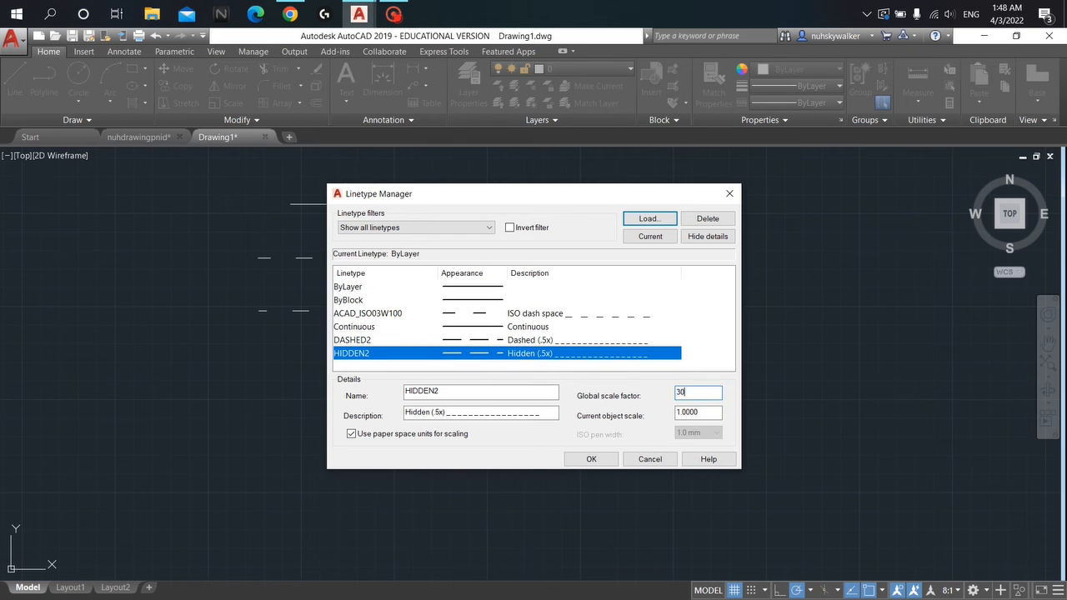
click(591, 459)
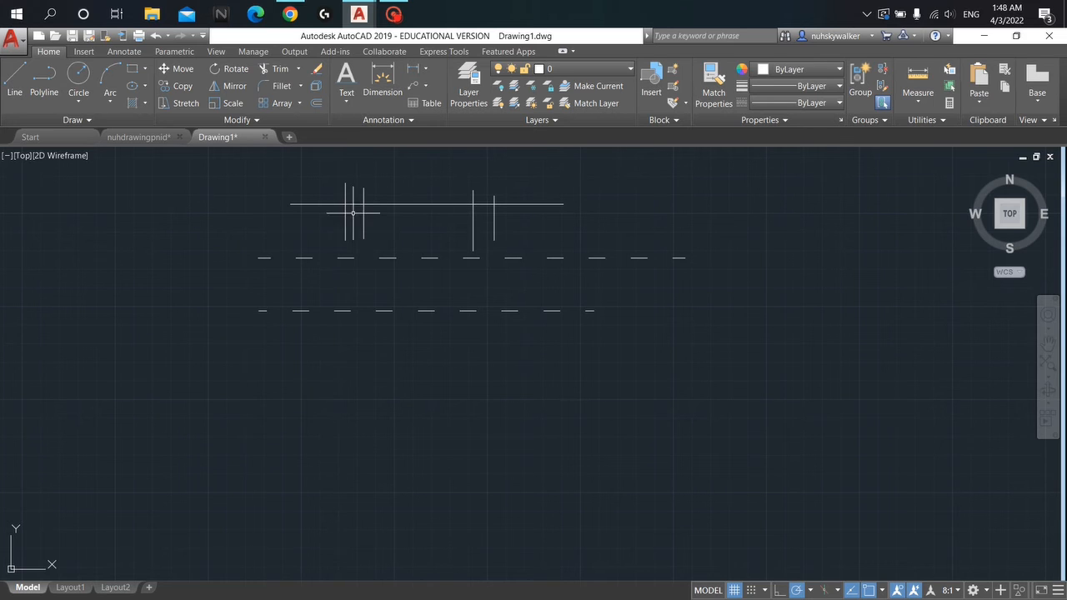
click(956, 590)
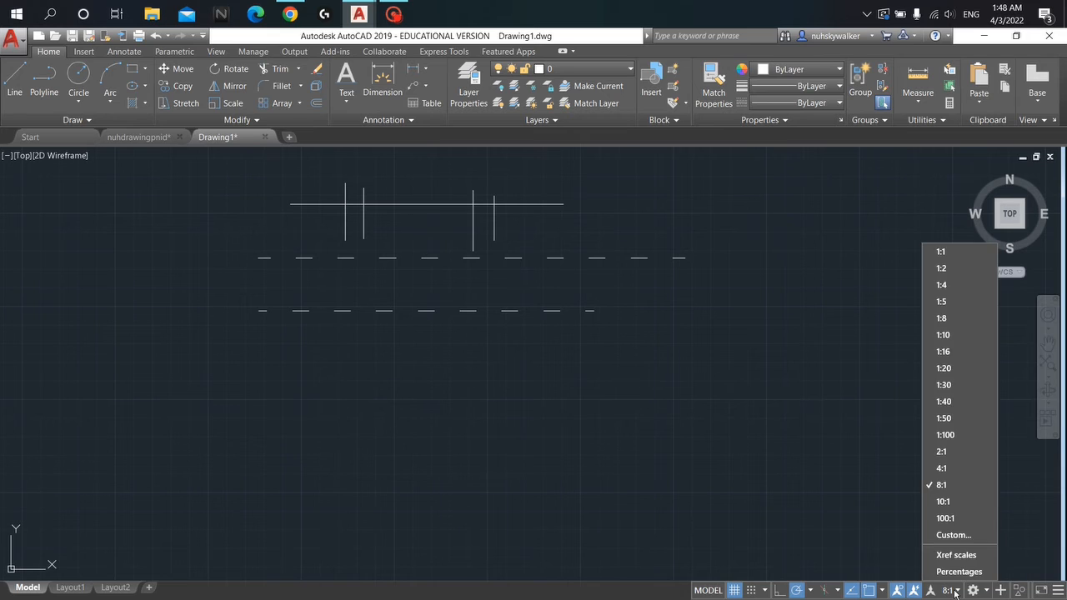
click(957, 590)
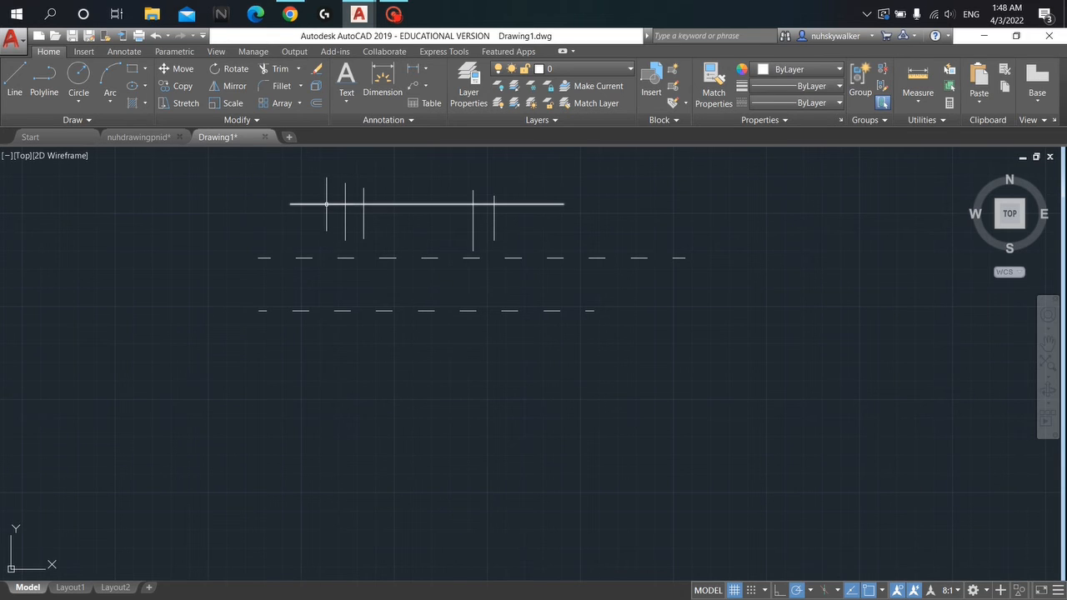
click(945, 592)
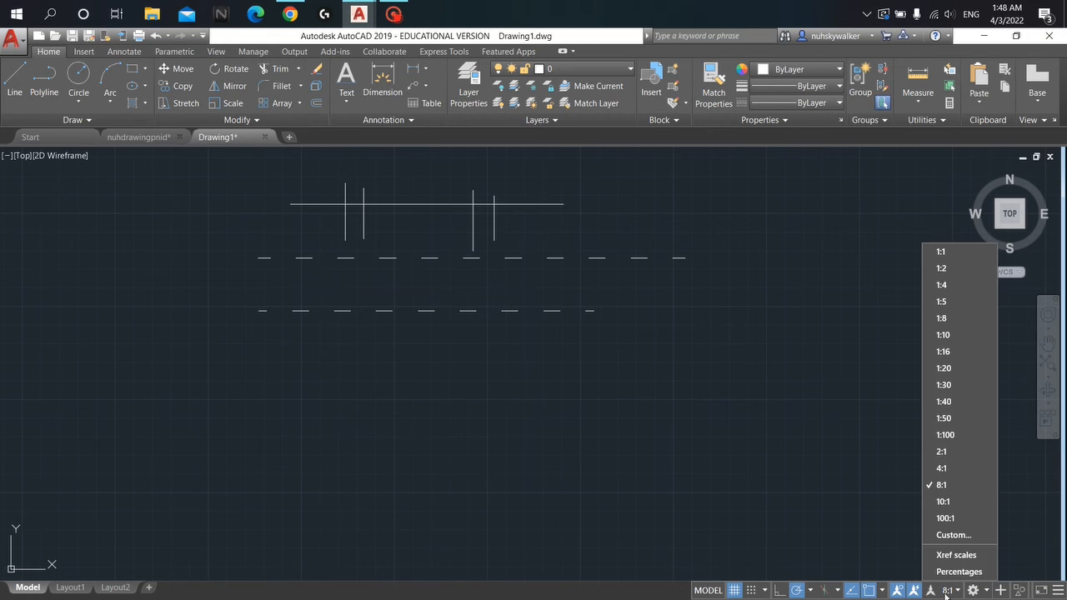
click(672, 408)
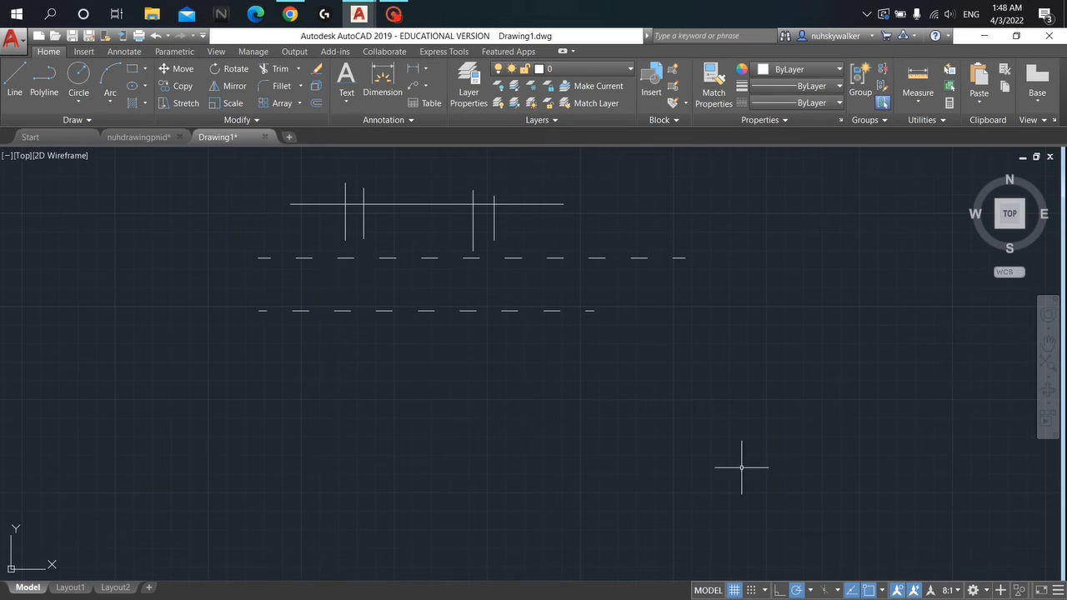
Assign the HIDDEN2 linetype to the horizontal line that crosses the four short vertical lines
click(332, 194)
click(327, 202)
click(333, 195)
click(324, 207)
click(830, 103)
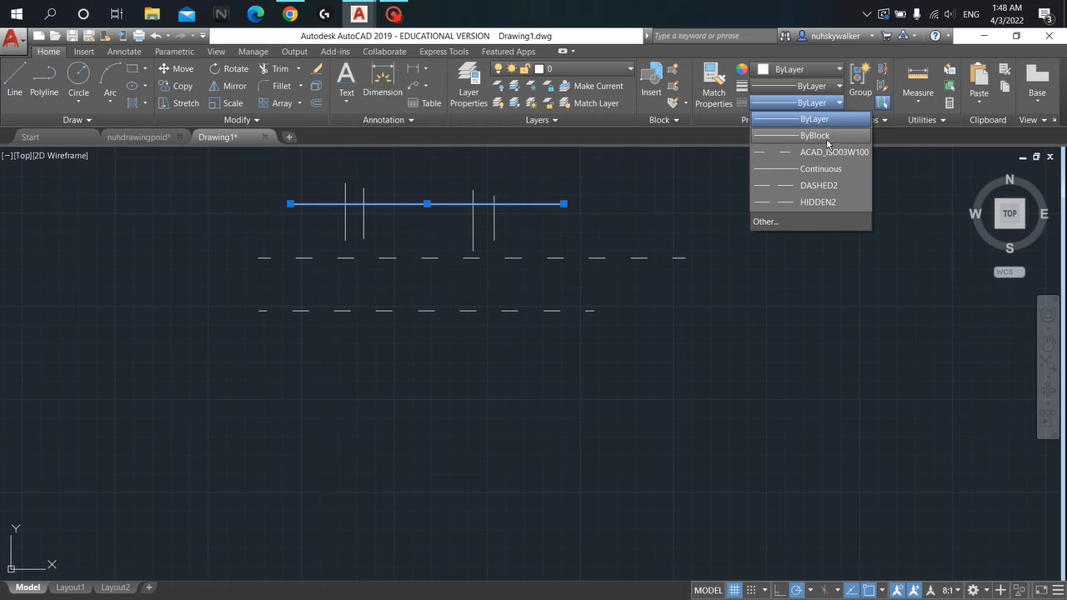
click(814, 203)
scroll(502, 205, up, 5)
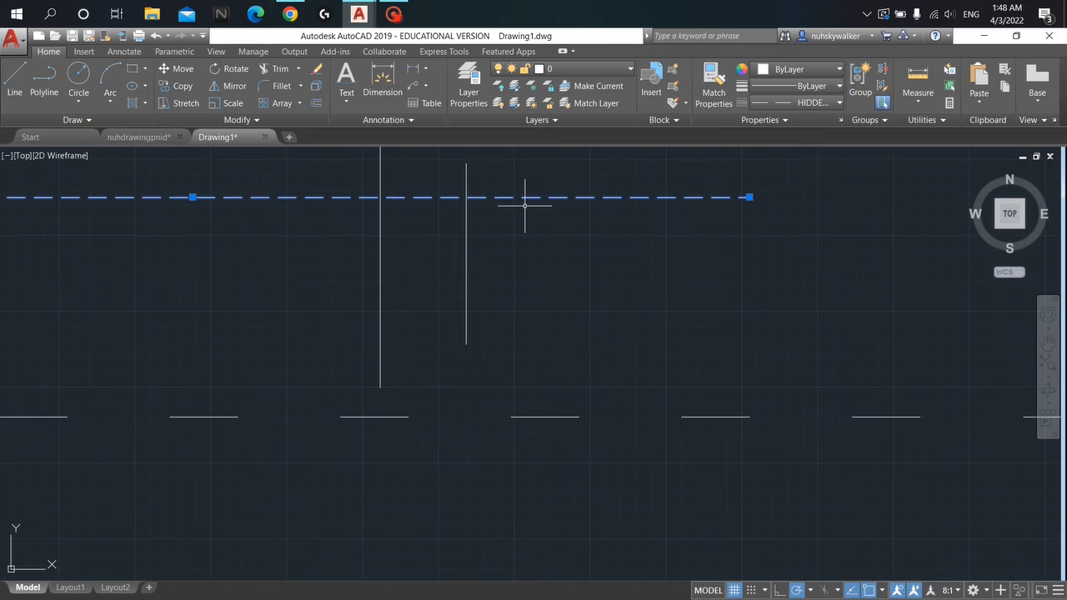
scroll(525, 205, down, 4)
key(Escape)
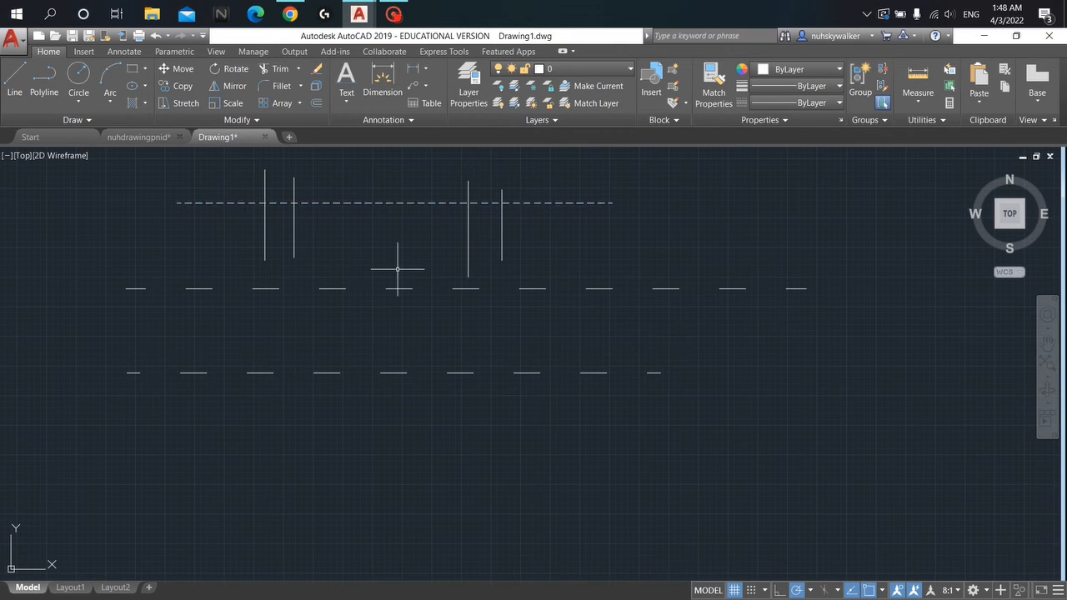
Change the linetype of the four short vertical lines to DASHED2
middle_drag(672, 206, 755, 311)
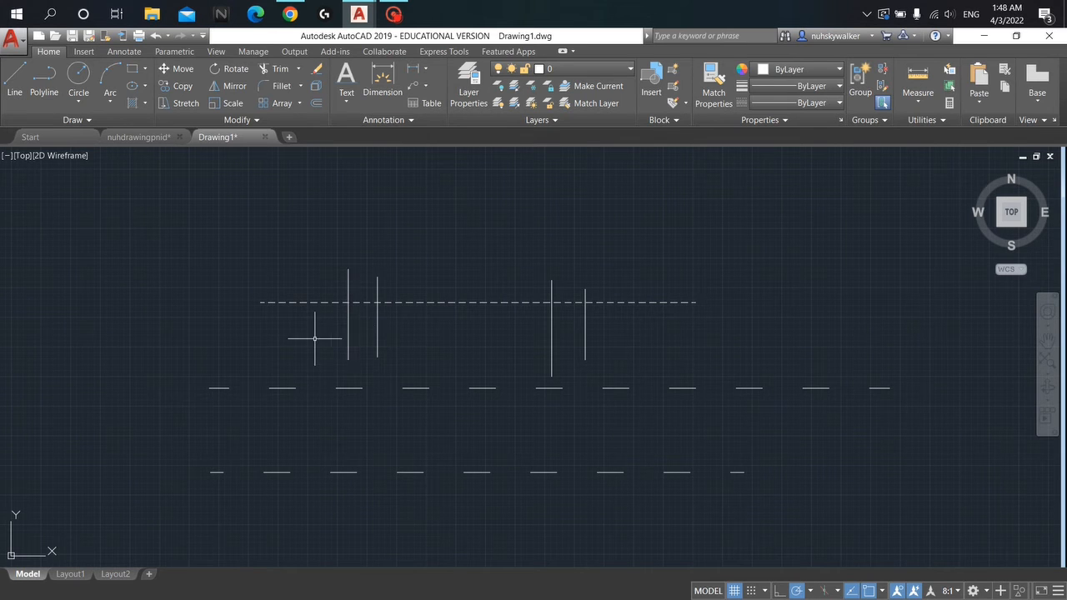
click(678, 342)
click(227, 320)
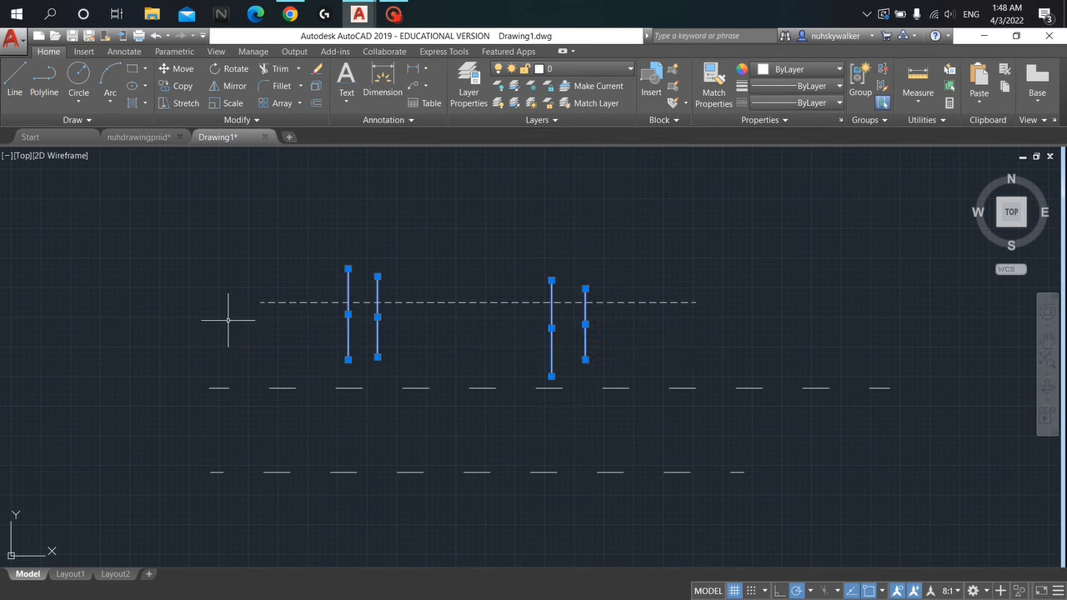
click(839, 104)
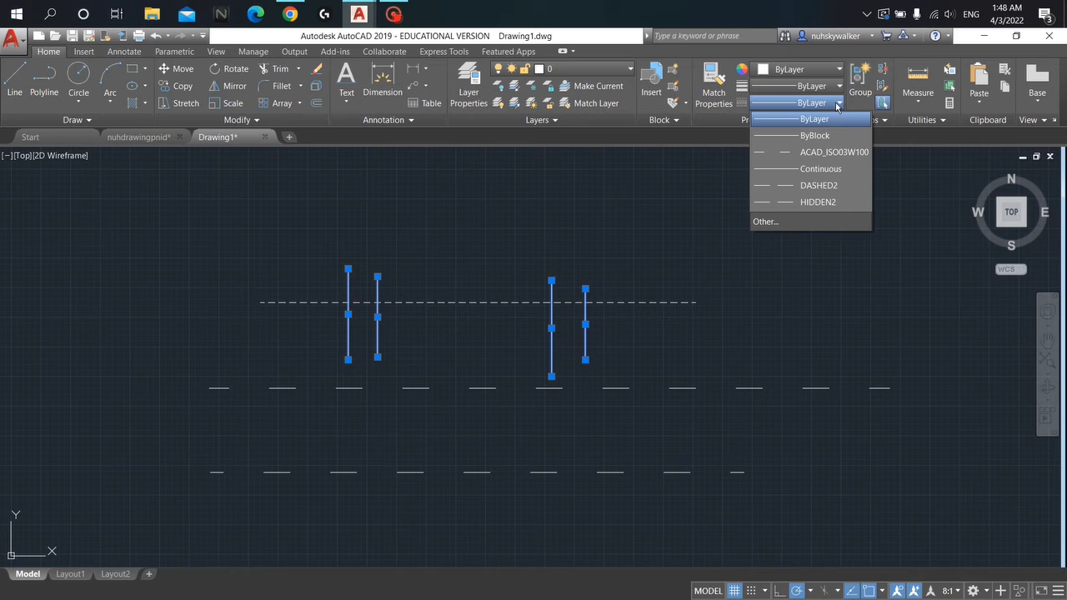
click(825, 186)
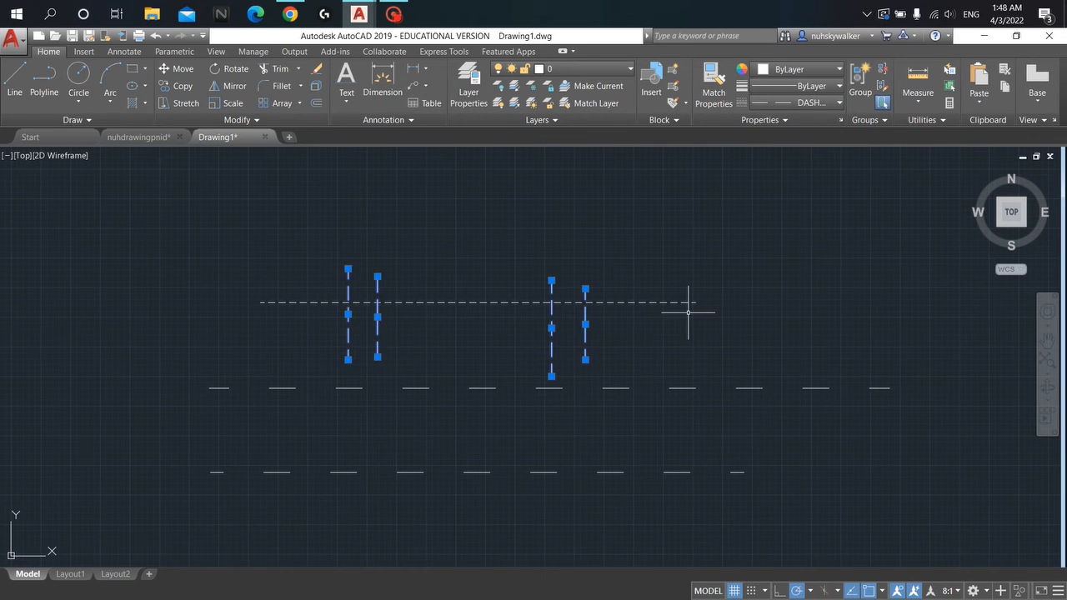
key(Escape)
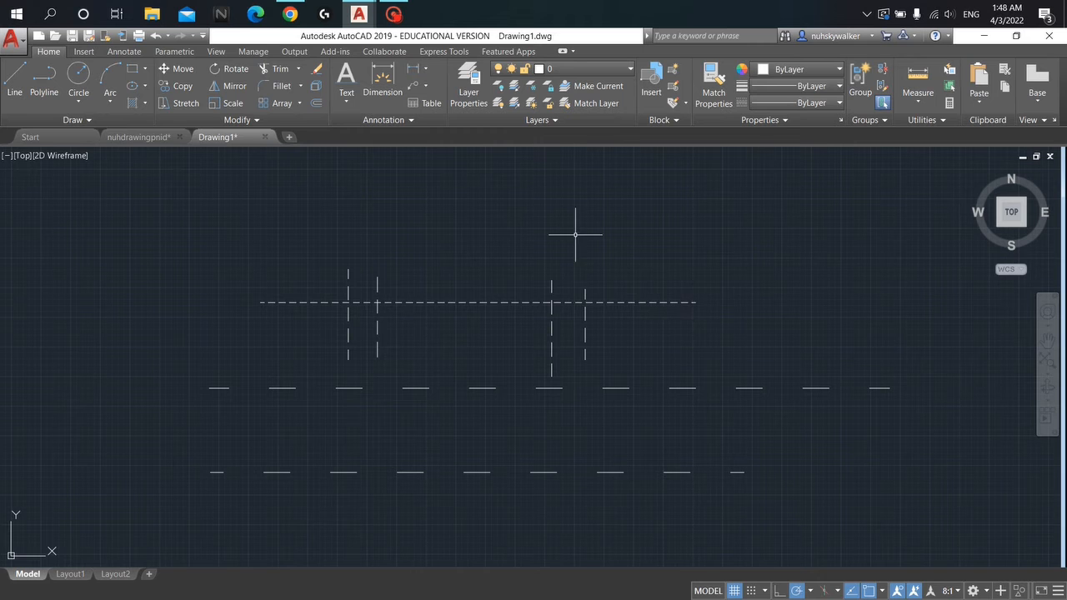
Examine the column's dashed tray caps in the nuhdrawingpnid drawing and return to Drawing1
click(163, 138)
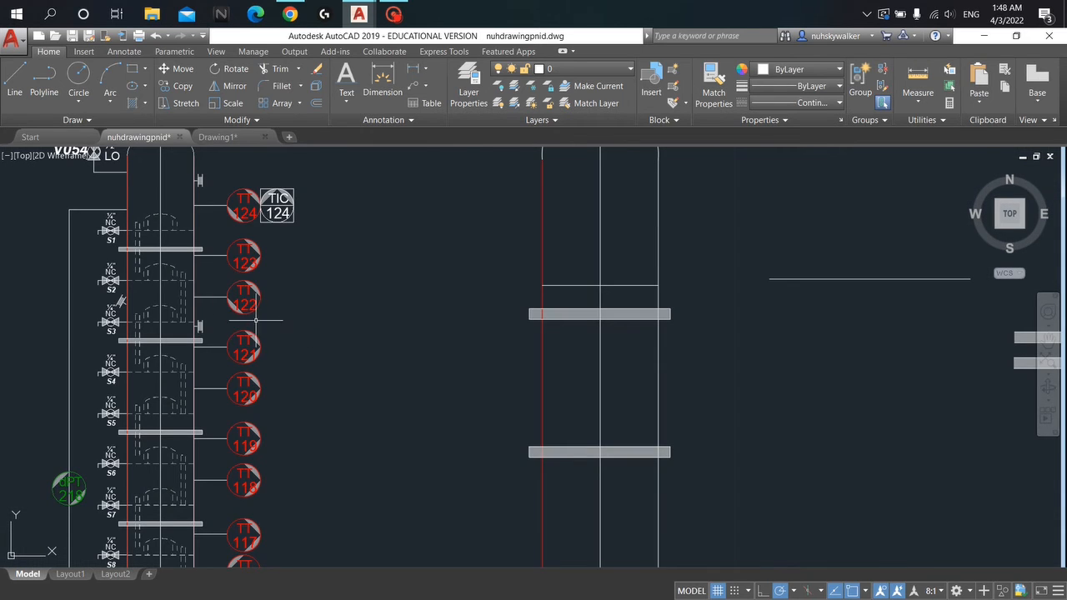
scroll(149, 217, up, 6)
scroll(333, 205, down, 4)
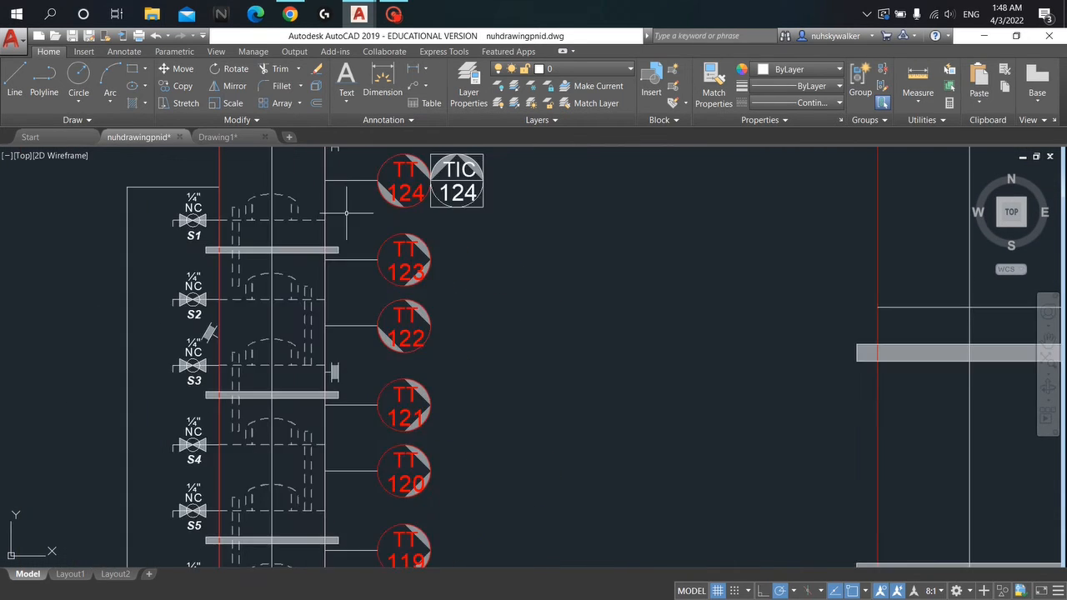
scroll(347, 214, down, 3)
click(235, 137)
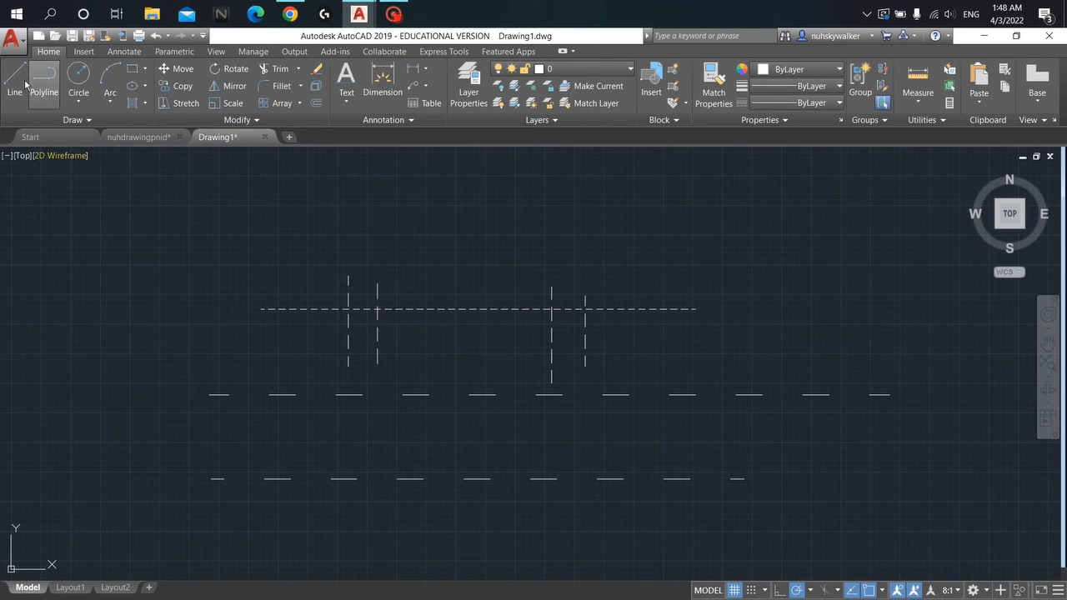
Draw a three-point arc bulging upward from the top of the leftmost vertical line to the top of the rightmost one
click(110, 77)
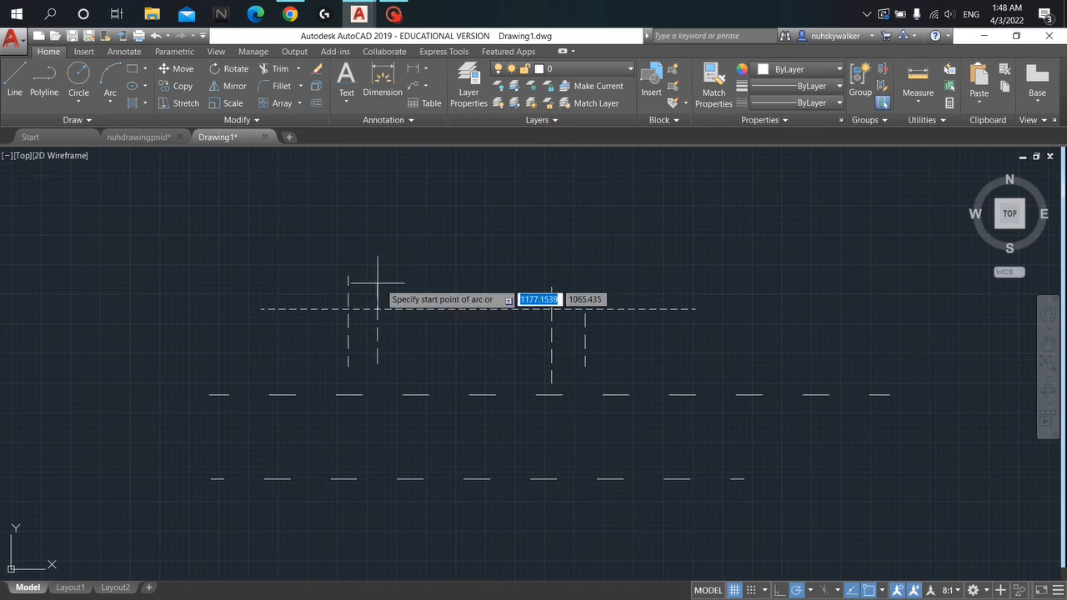
click(348, 276)
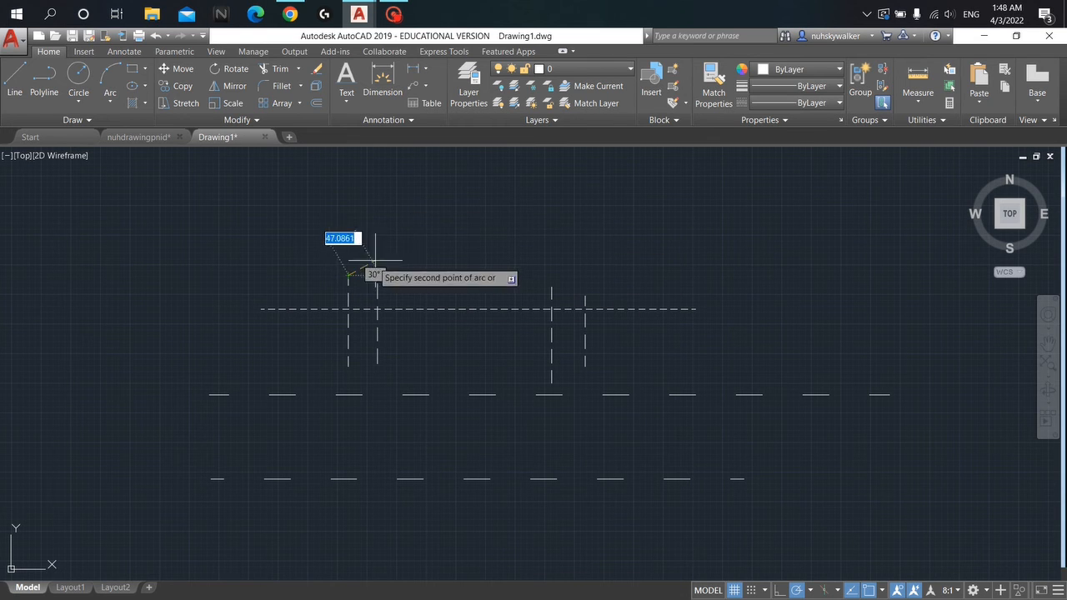
click(473, 247)
click(586, 295)
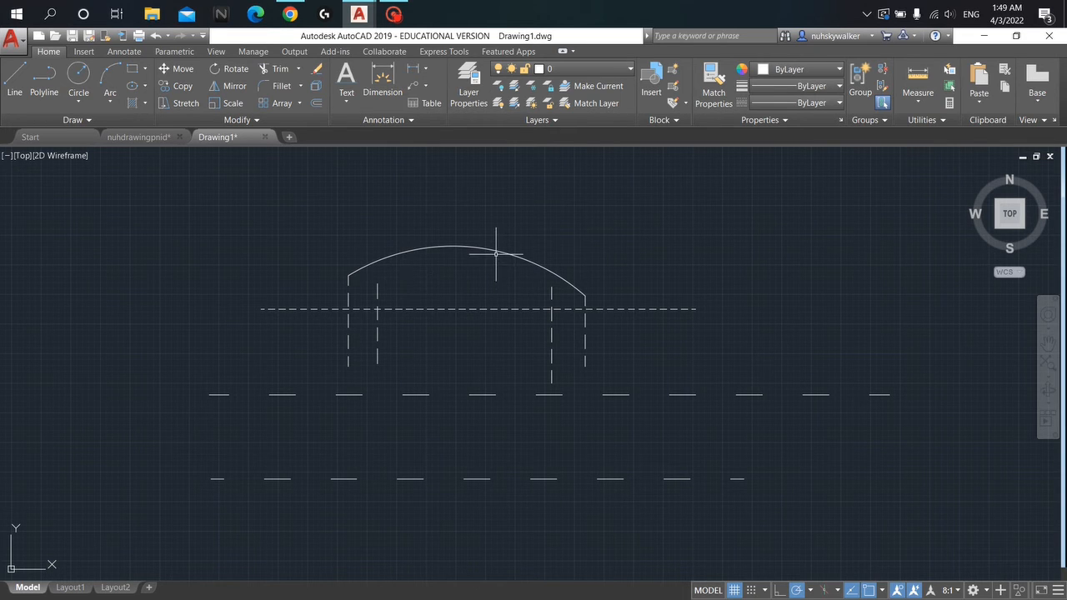
Assign the DASHED2 linetype to the arc above the vertical lines
click(497, 250)
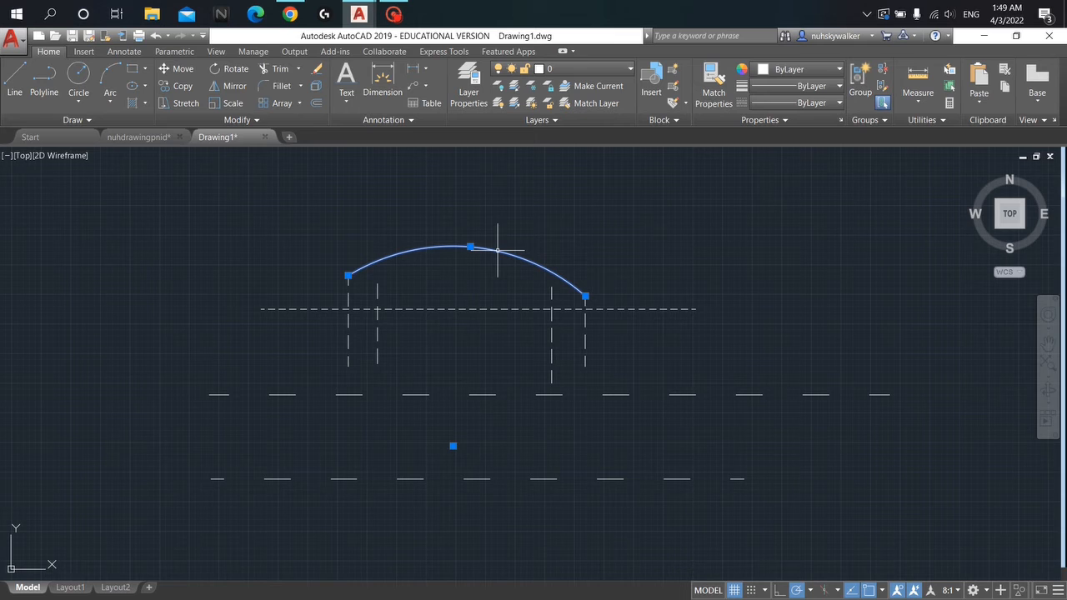
click(828, 102)
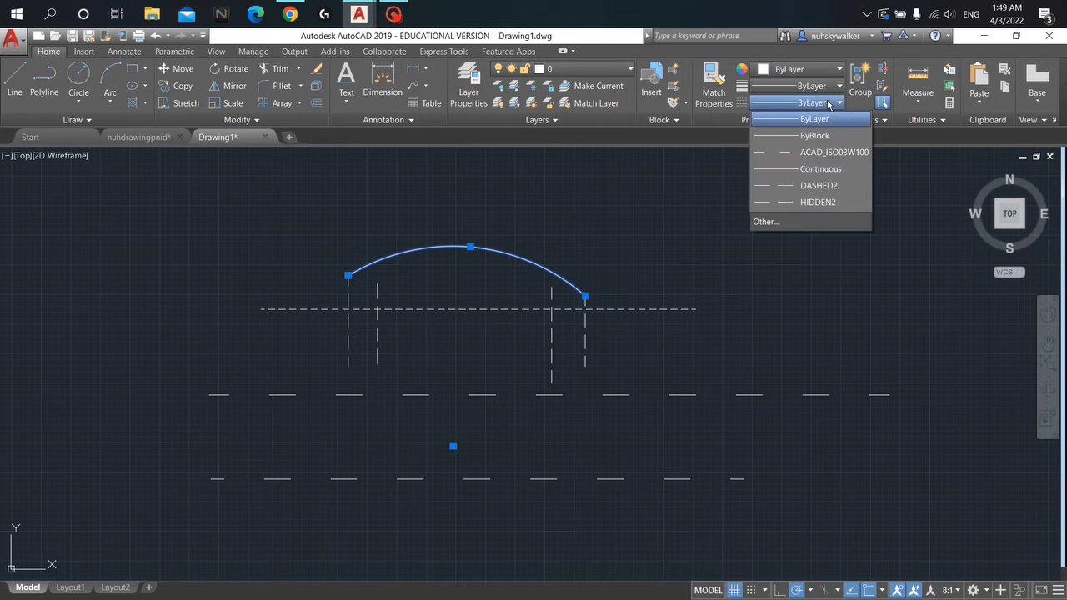
click(833, 187)
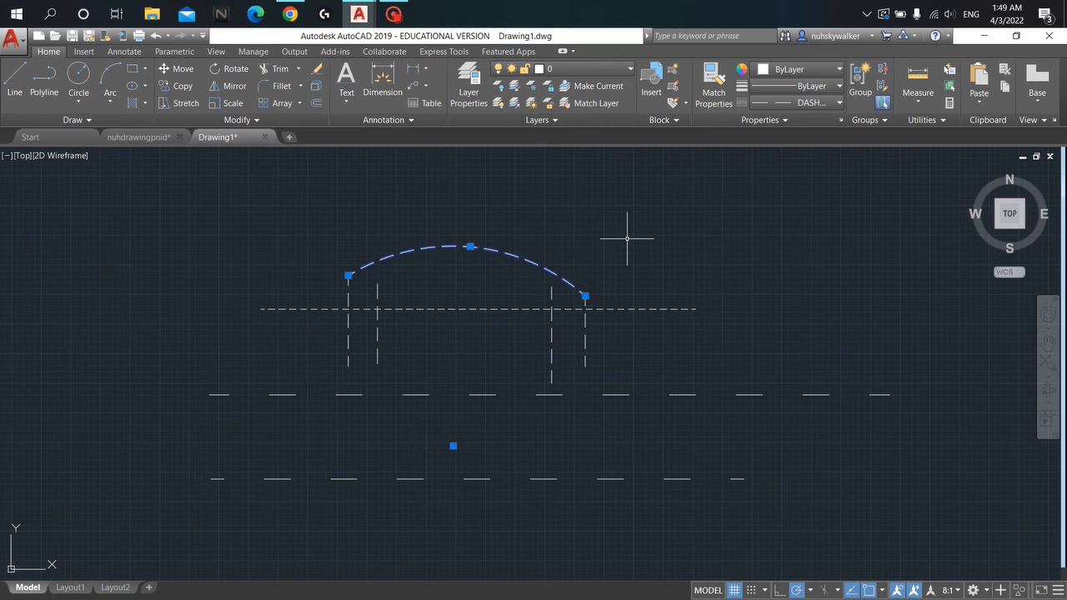
key(Escape)
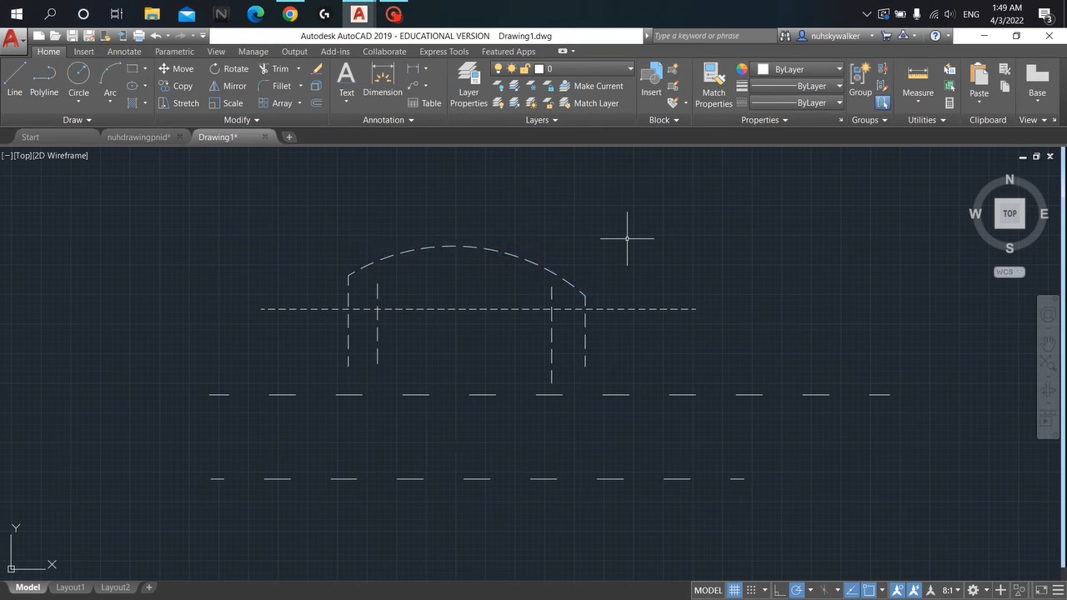
click(712, 239)
click(304, 349)
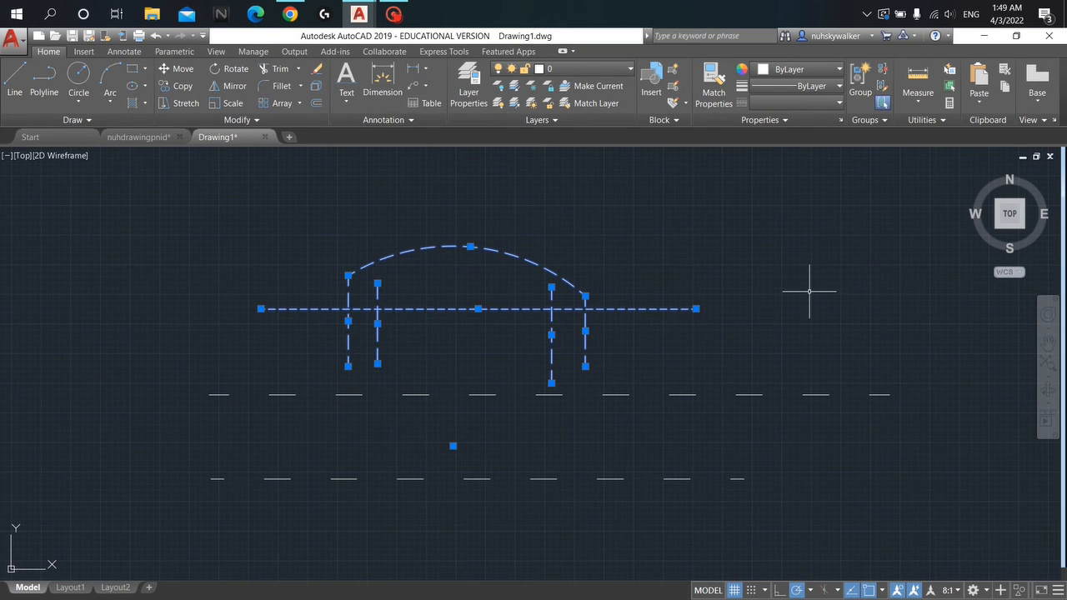
key(Escape)
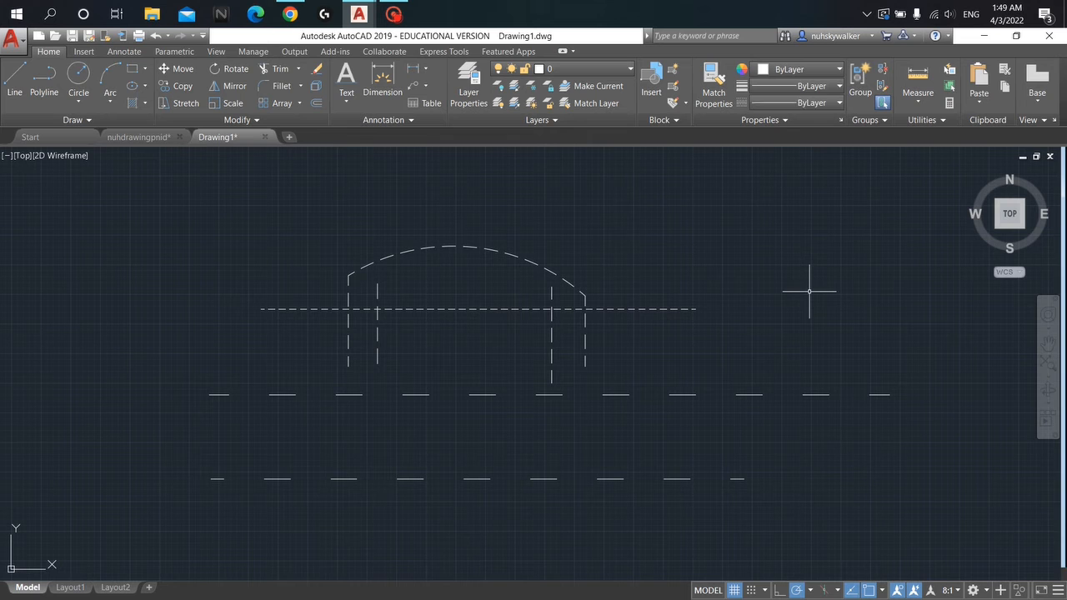
Check column C-201's instrument bubbles in the nuhdrawingpnid drawing and draw a small circle above the dashed arc's right end in Drawing1
click(140, 137)
middle_drag(528, 283, 458, 380)
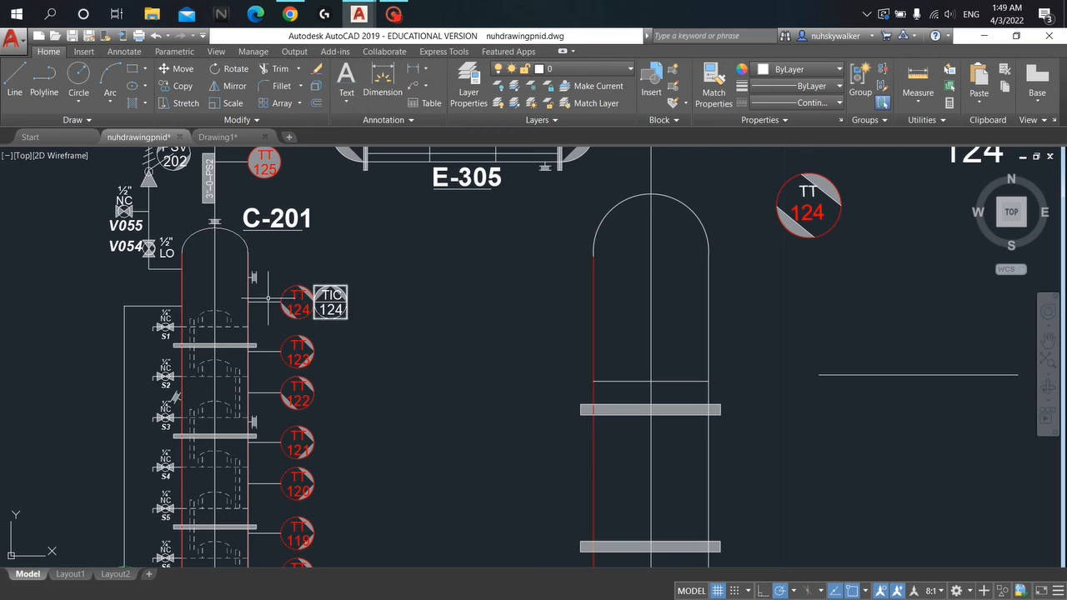
mouse_move(237, 140)
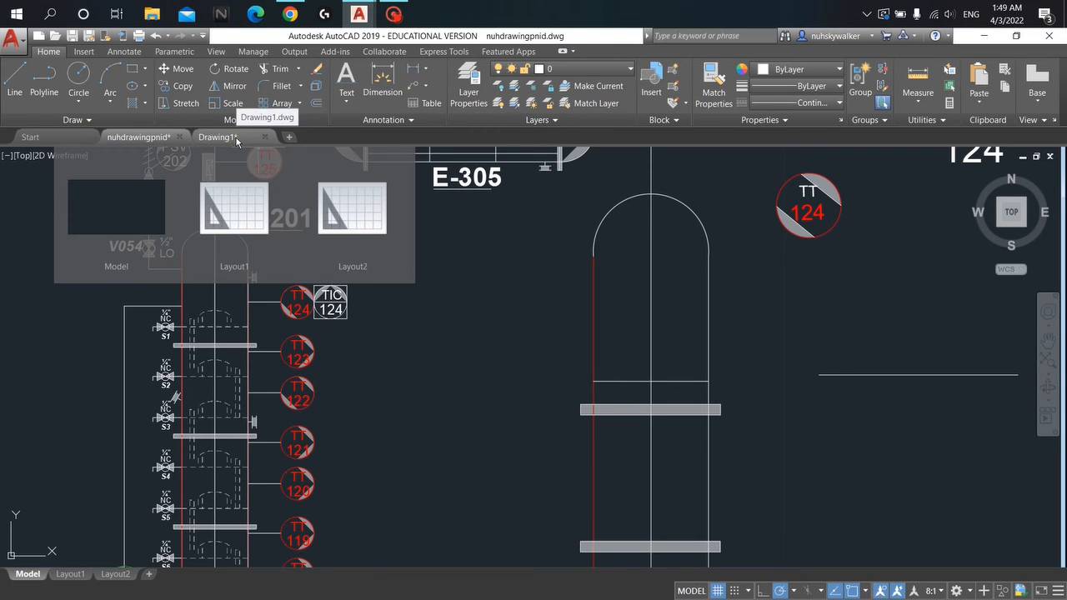
click(219, 136)
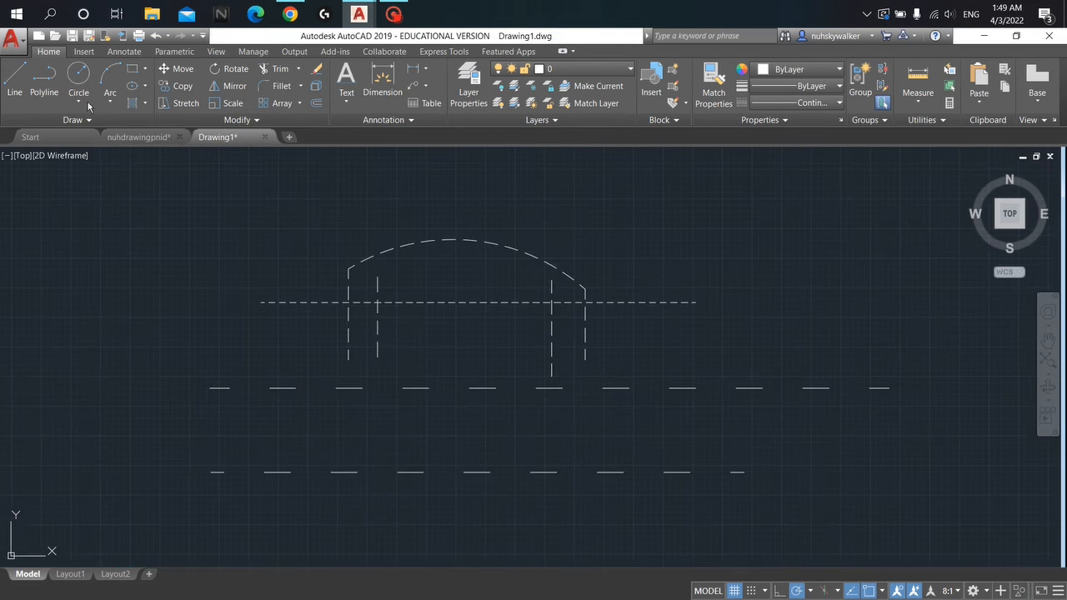
click(80, 76)
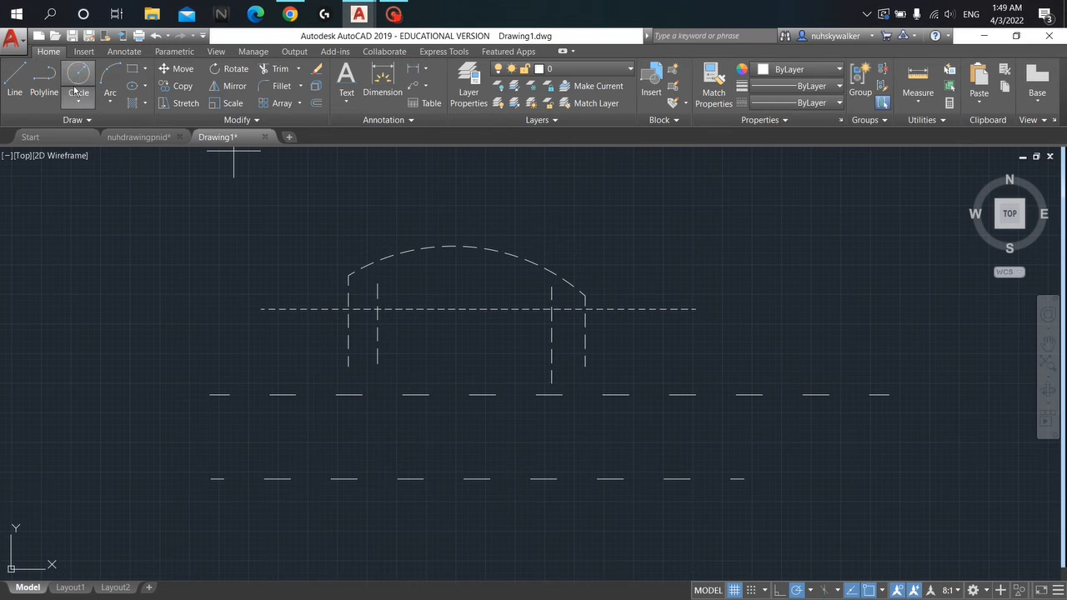
click(606, 191)
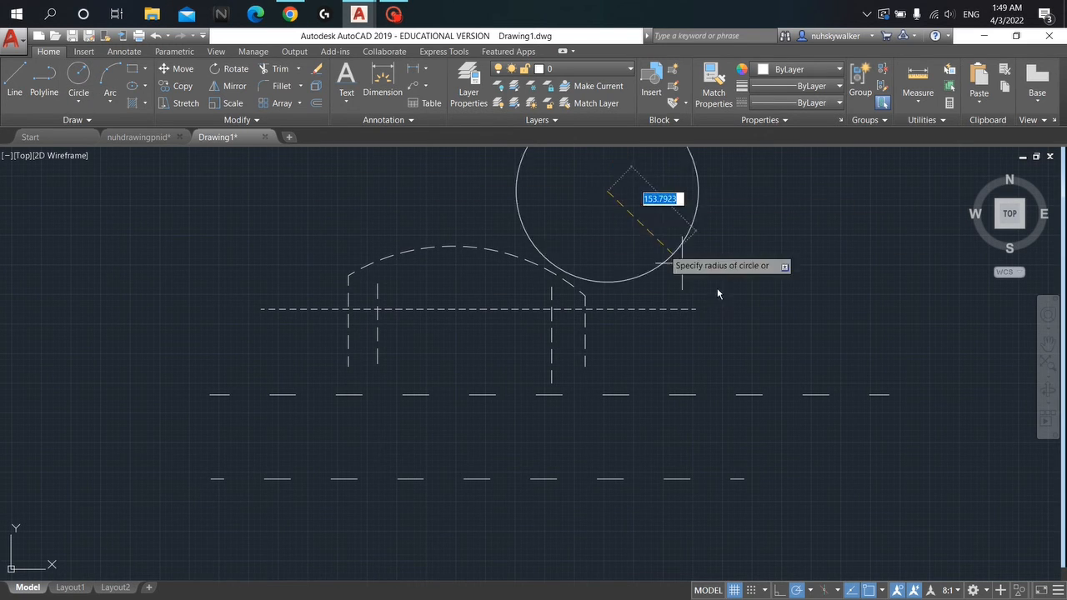
click(630, 205)
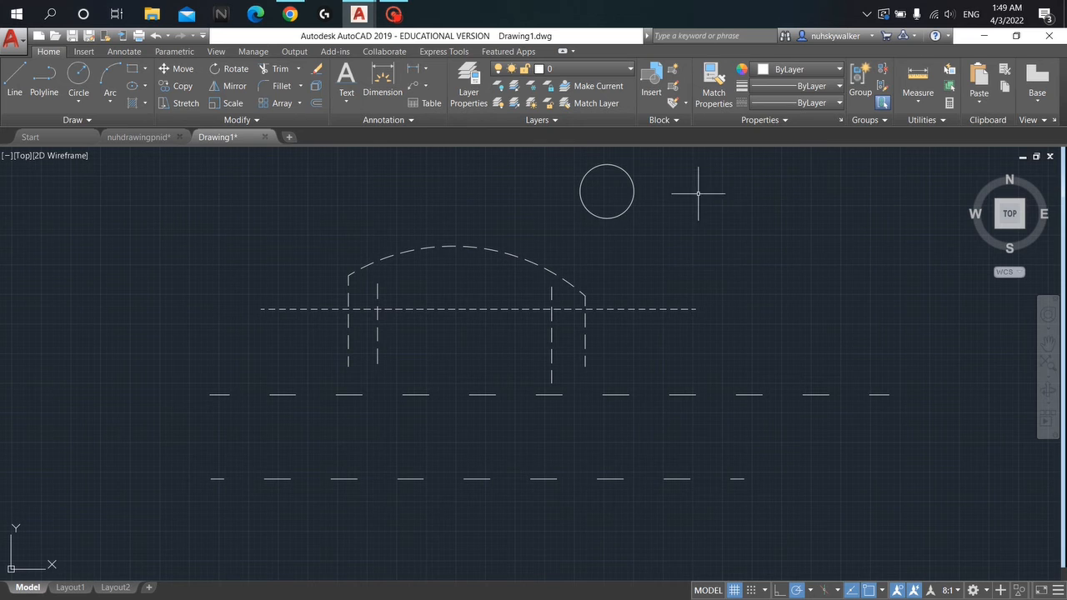
middle_drag(698, 210, 637, 292)
scroll(531, 275, up, 2)
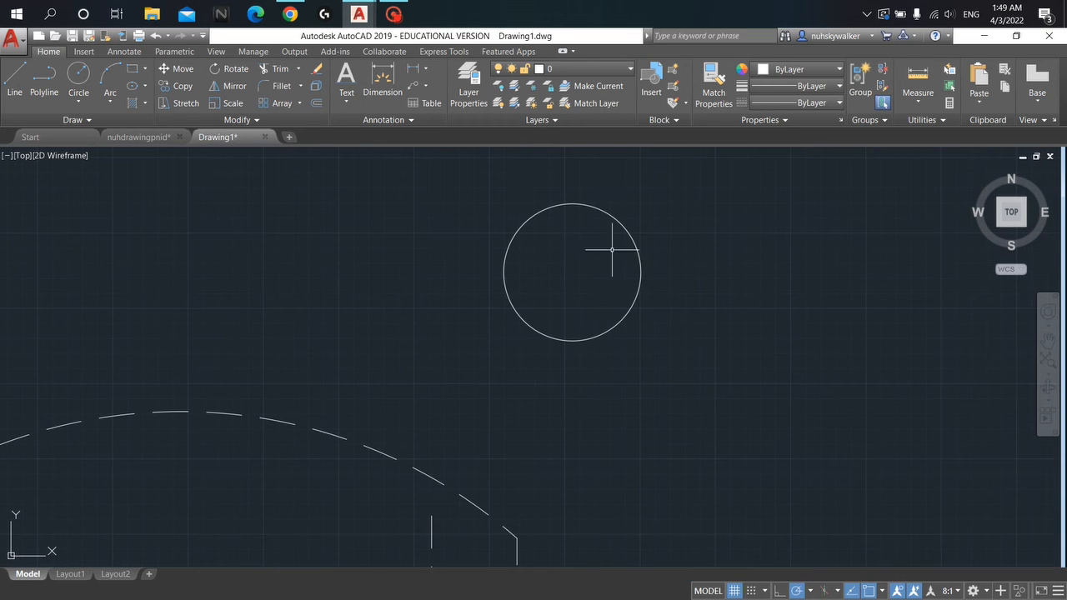
Consult the TT 124 bubble in nuhdrawingpnid and draw a diagonal line across the lower-left part of the Drawing1 circle, extending past its edge
click(140, 136)
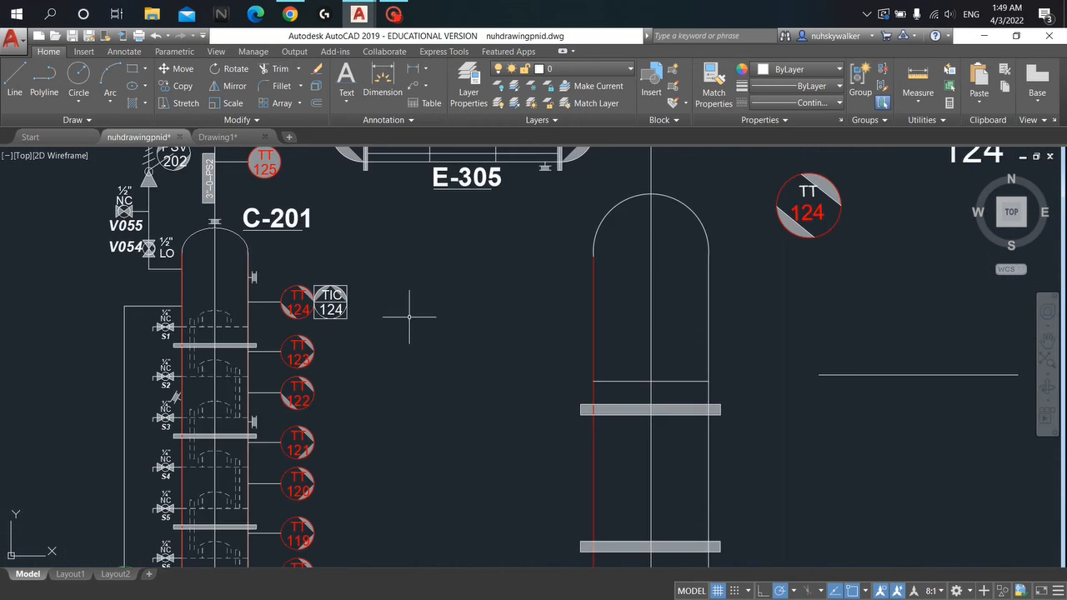
scroll(290, 331, up, 2)
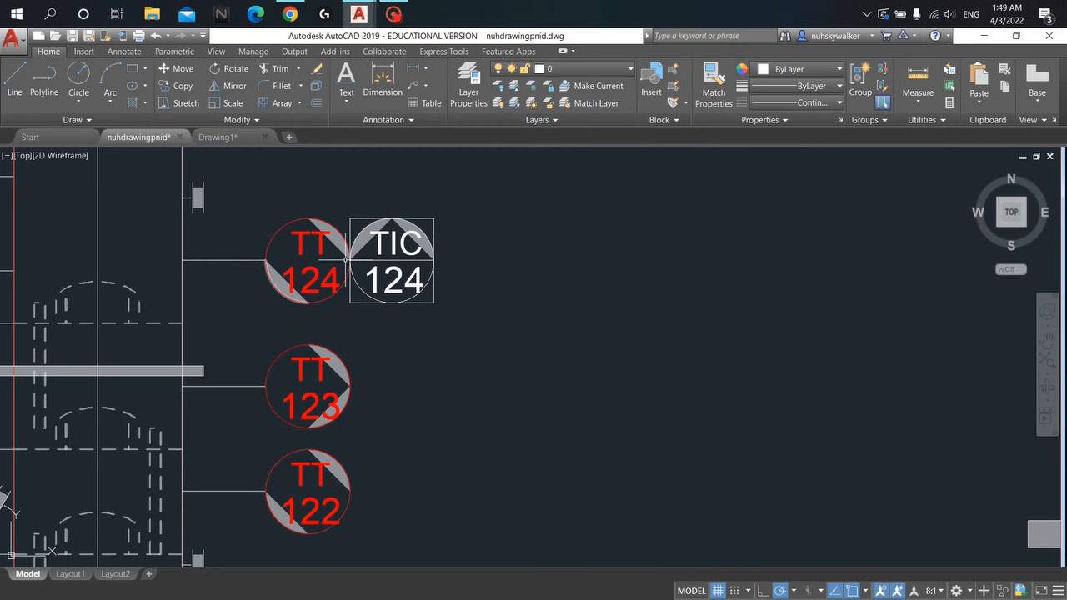
scroll(400, 215, down, 2)
click(223, 138)
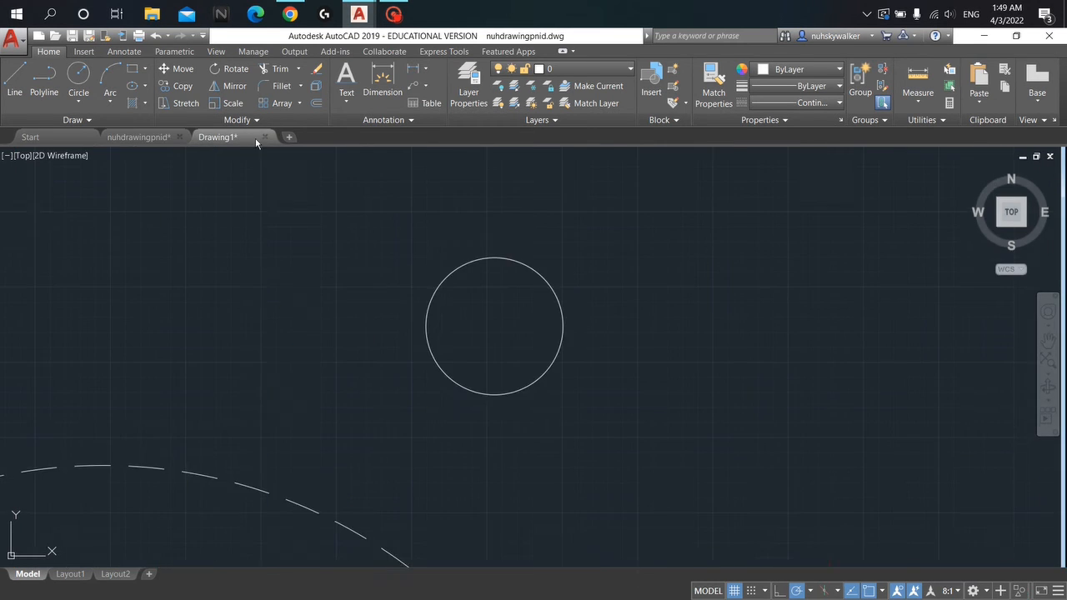
click(14, 75)
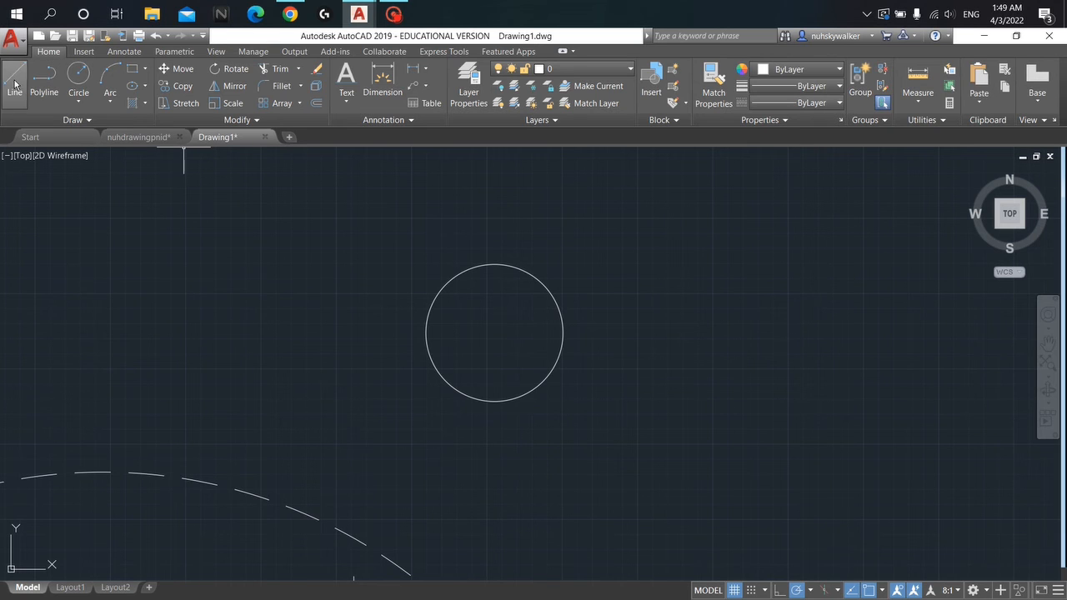
click(138, 137)
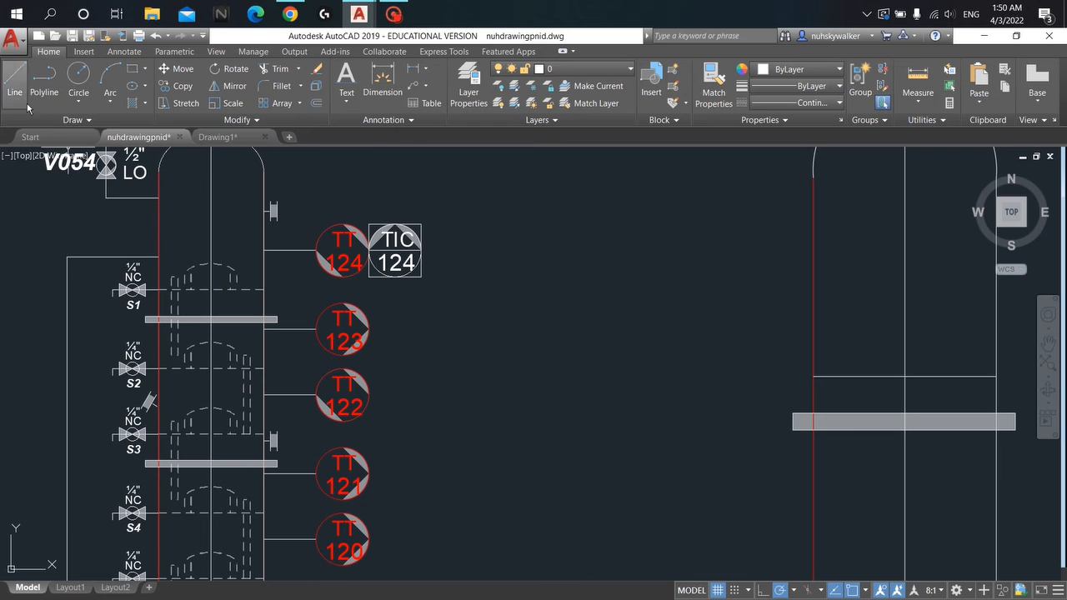
click(222, 138)
click(6, 77)
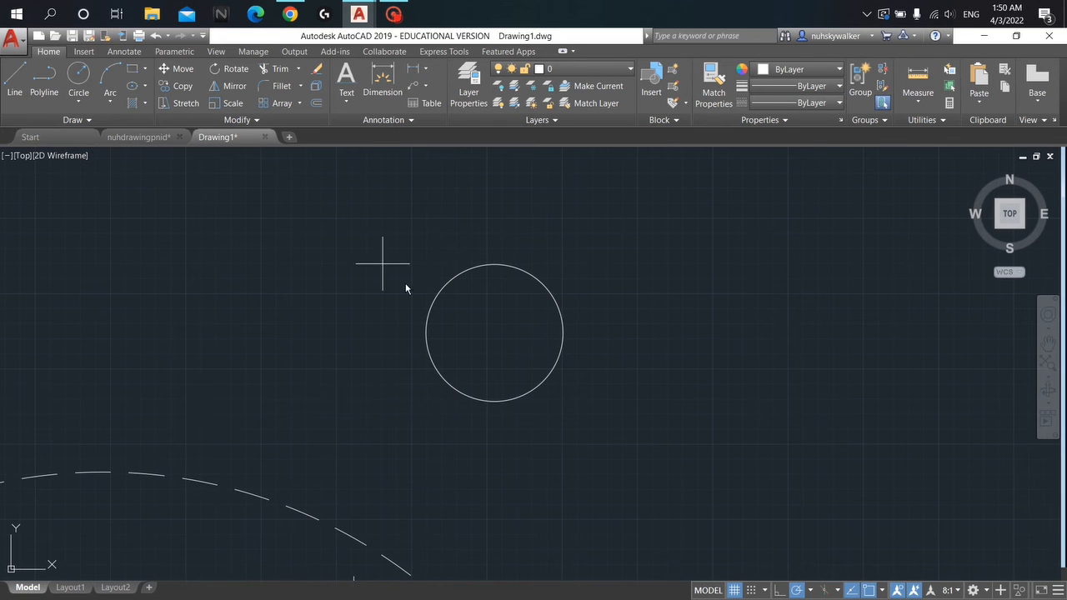
click(410, 318)
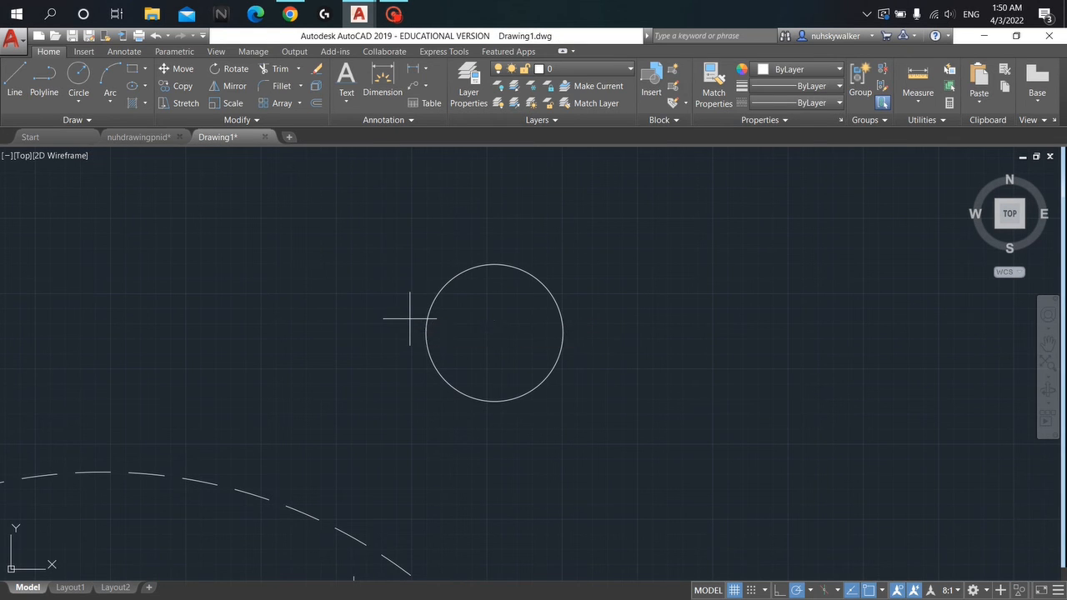
click(529, 422)
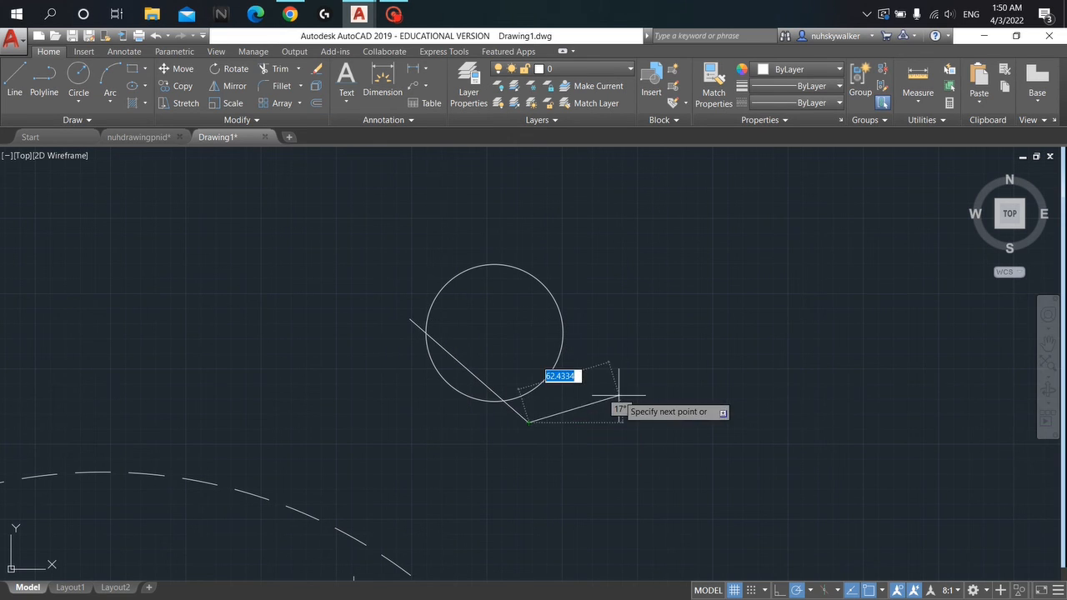
key(Escape)
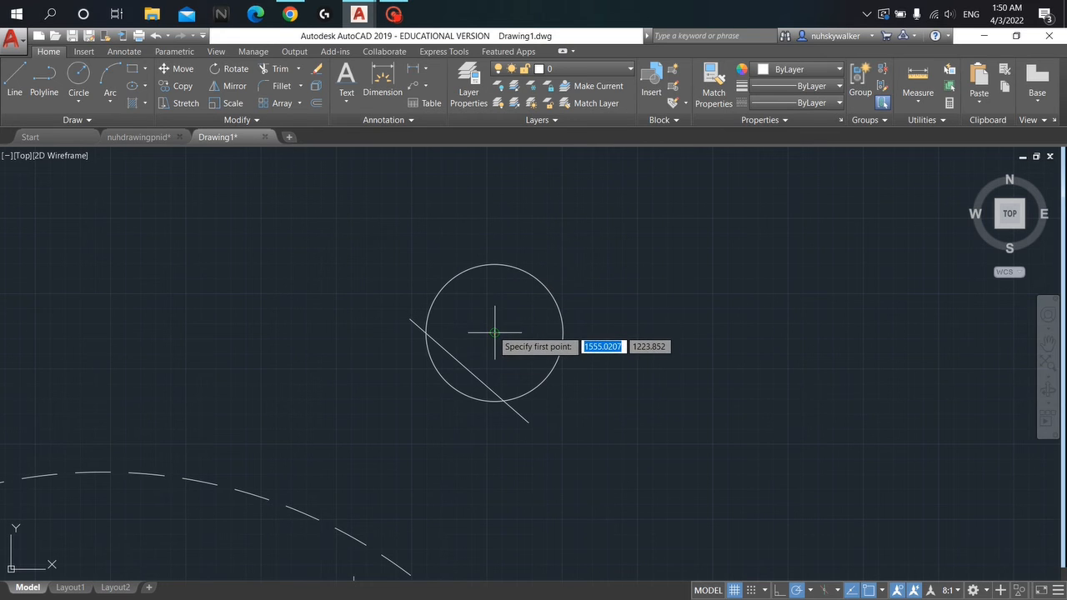
click(494, 265)
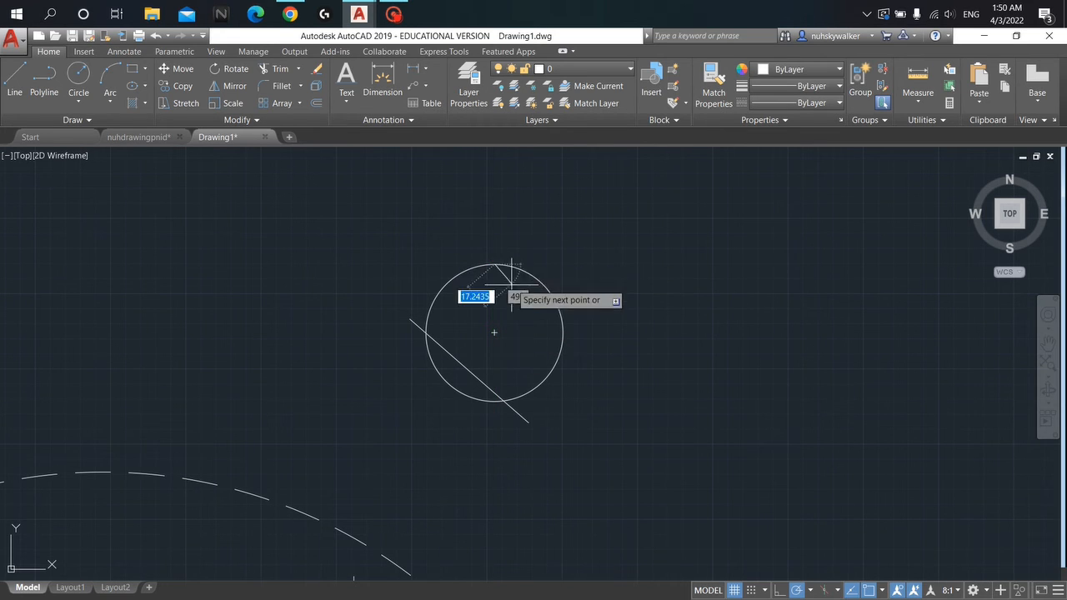
click(494, 331)
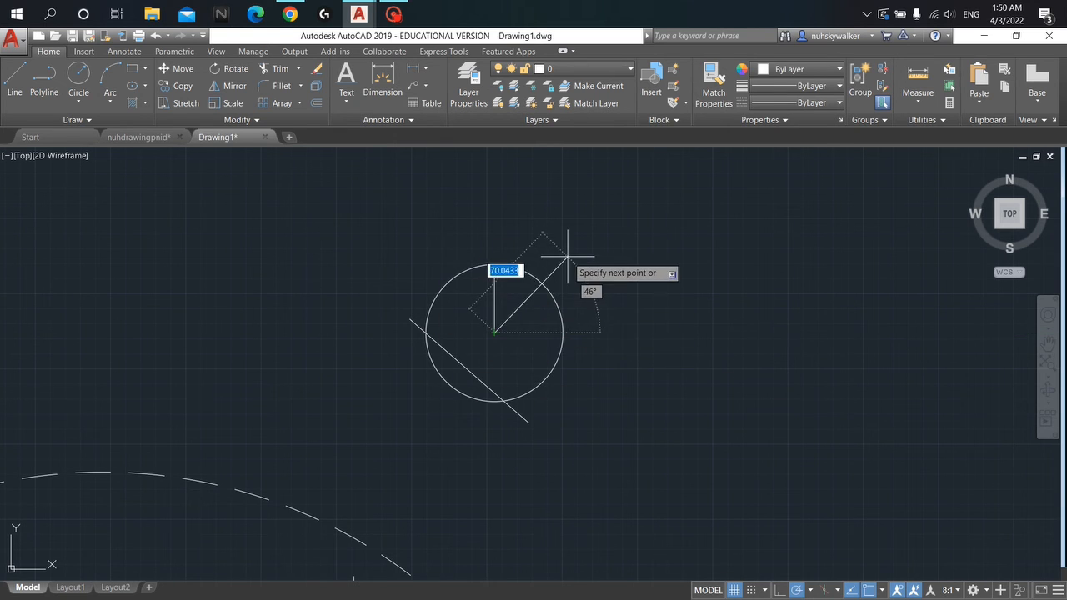
key(Escape)
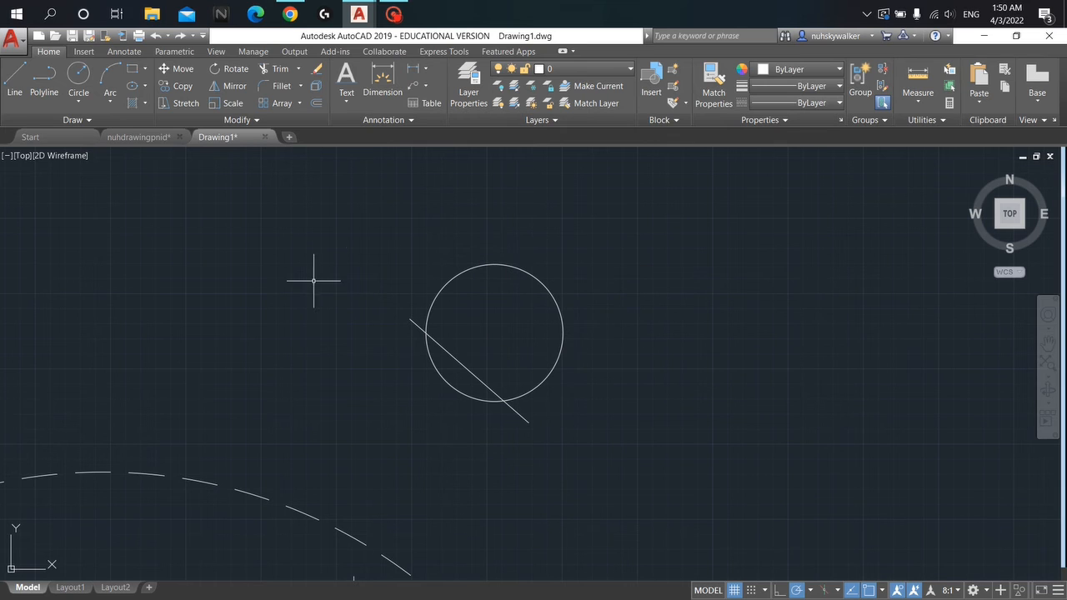
Draw a second diagonal line about 96 units long across the circle's upper-right part, roughly parallel to the first
click(15, 79)
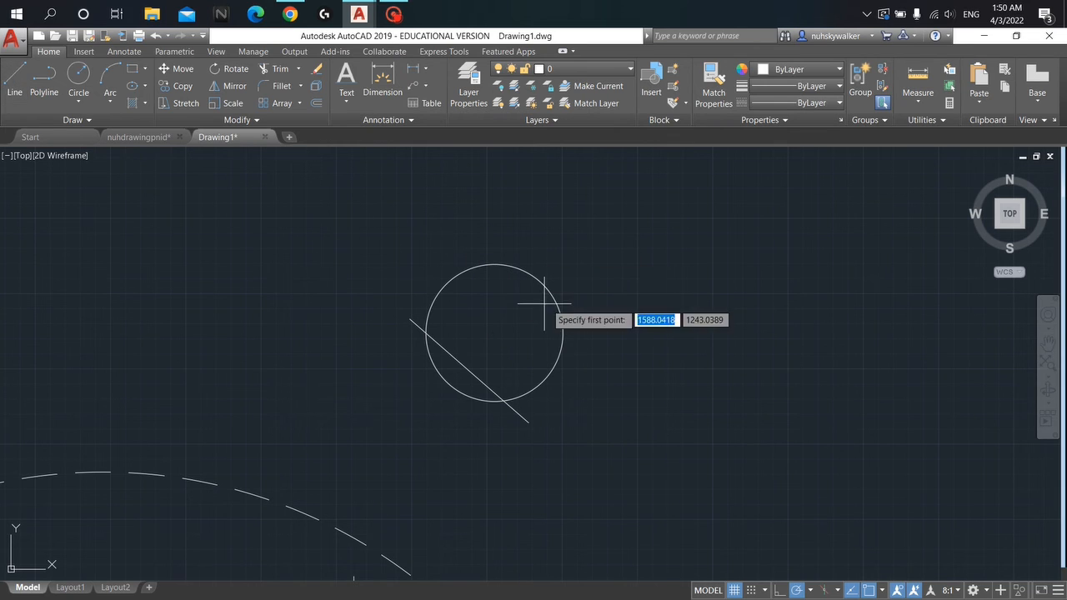
click(480, 240)
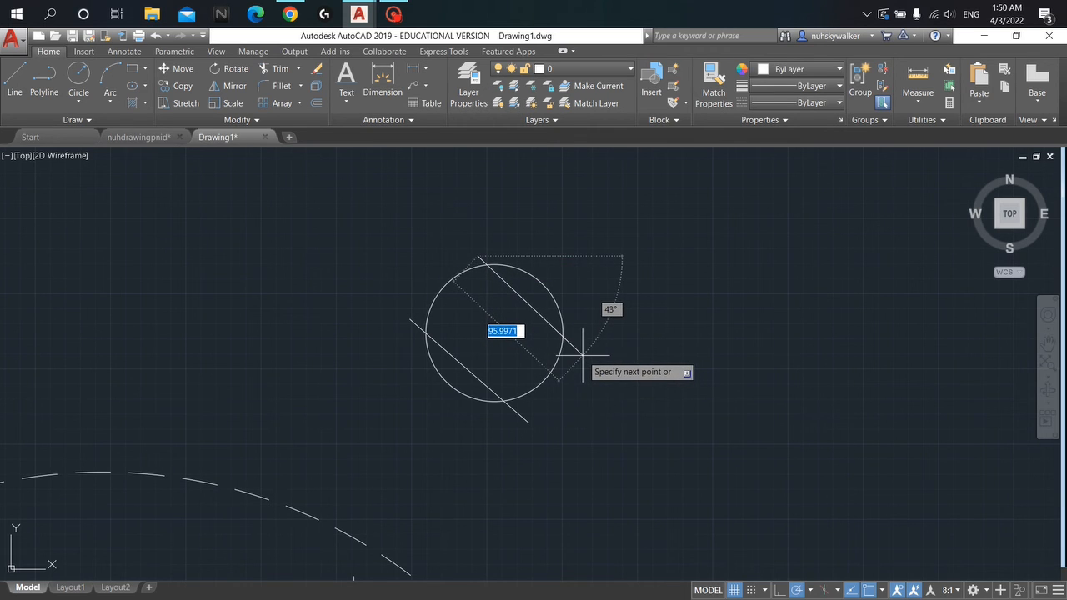
click(582, 355)
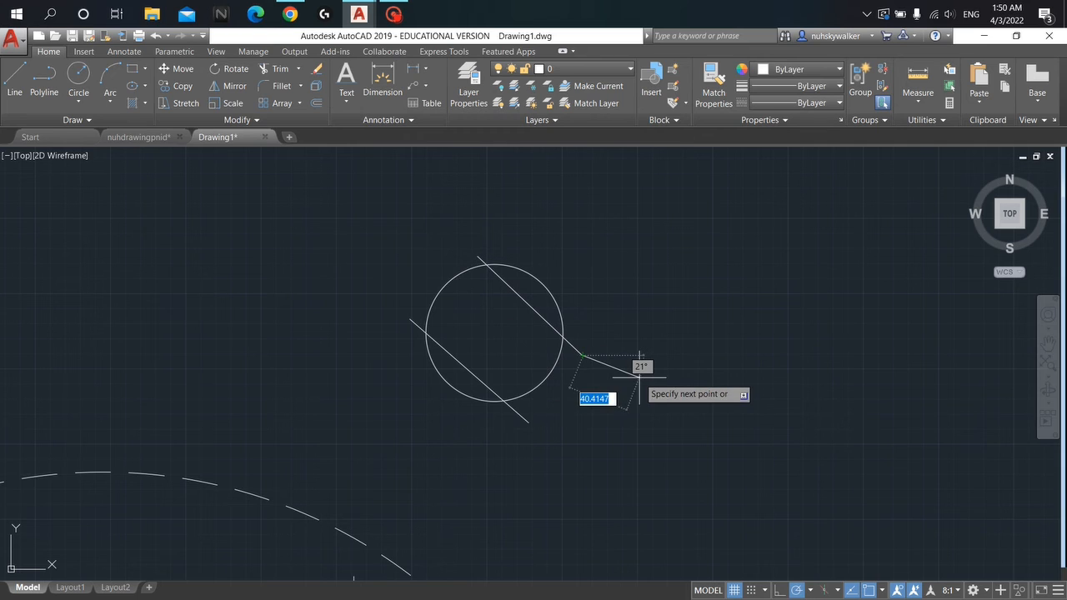
key(Escape)
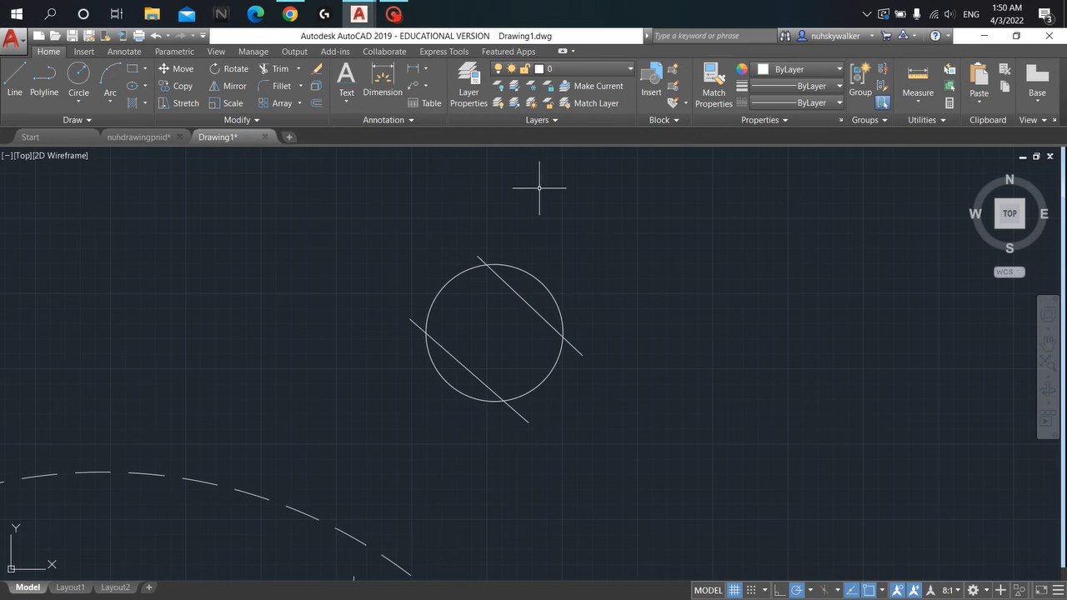
Trim the four line ends that project outside the circle, using both lines and the circle as cutting edges
click(274, 67)
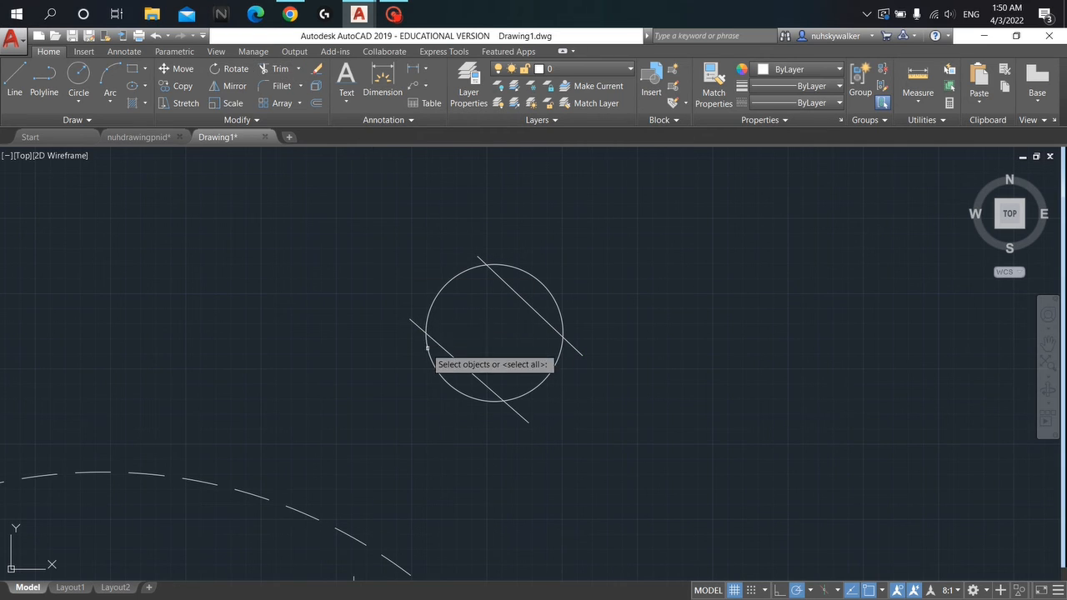
click(443, 347)
click(522, 301)
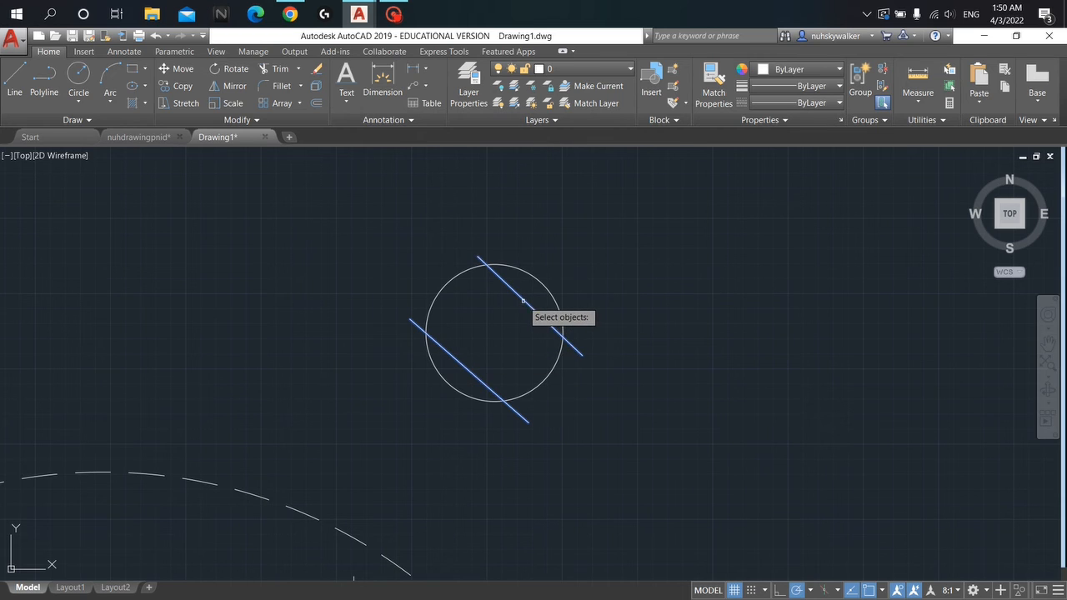
click(451, 381)
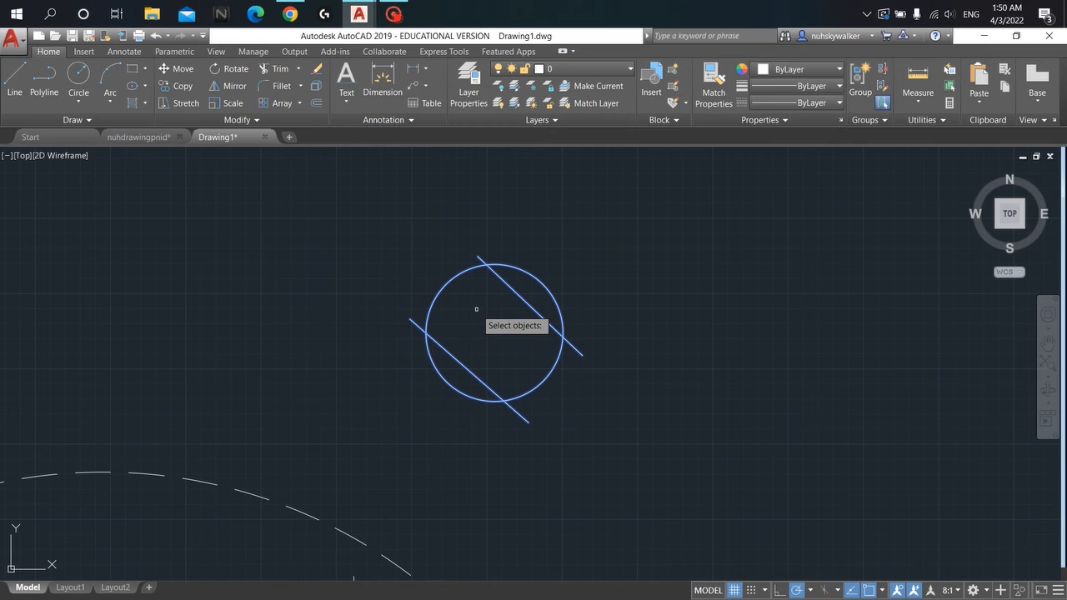
key(Return)
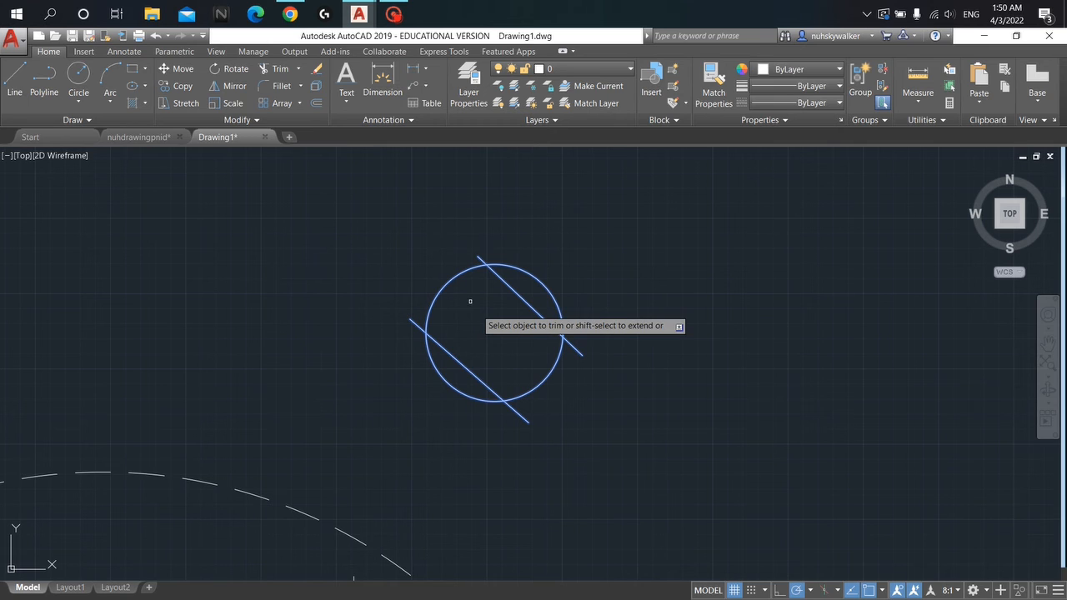
click(417, 326)
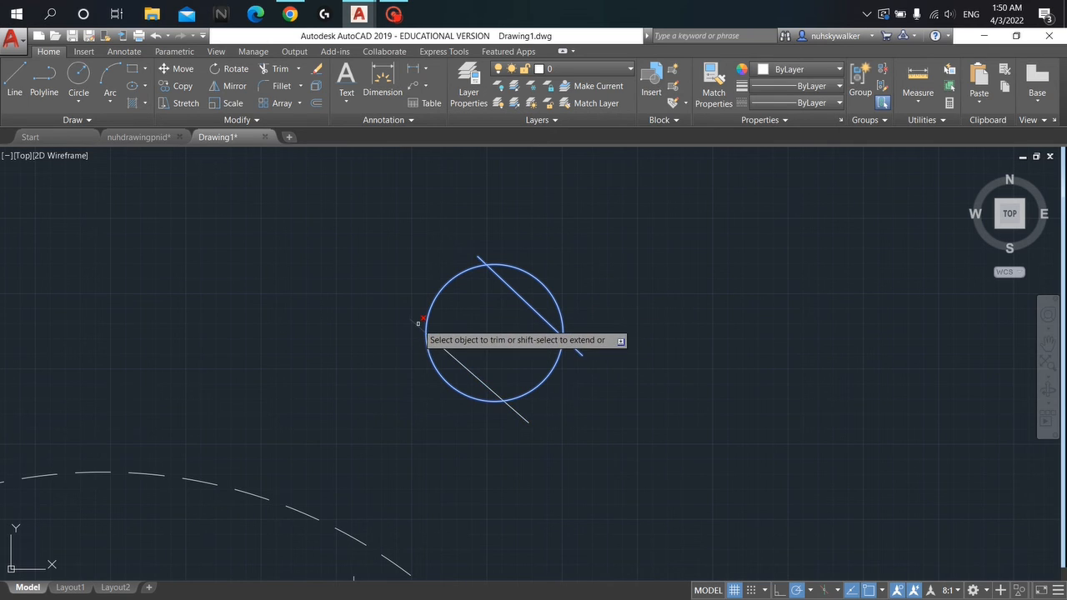
click(522, 417)
click(576, 346)
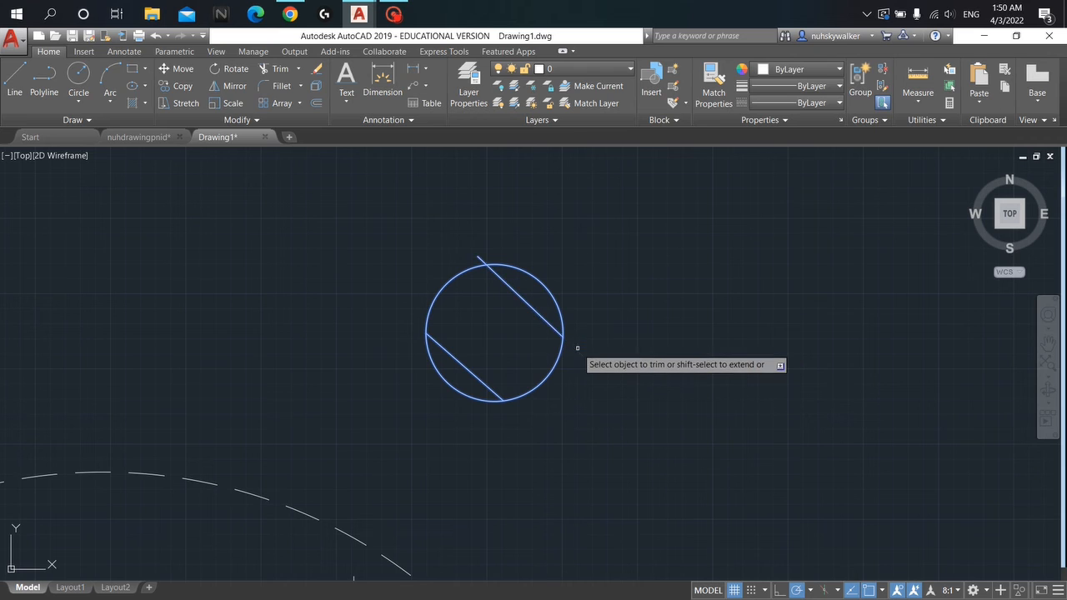
click(482, 258)
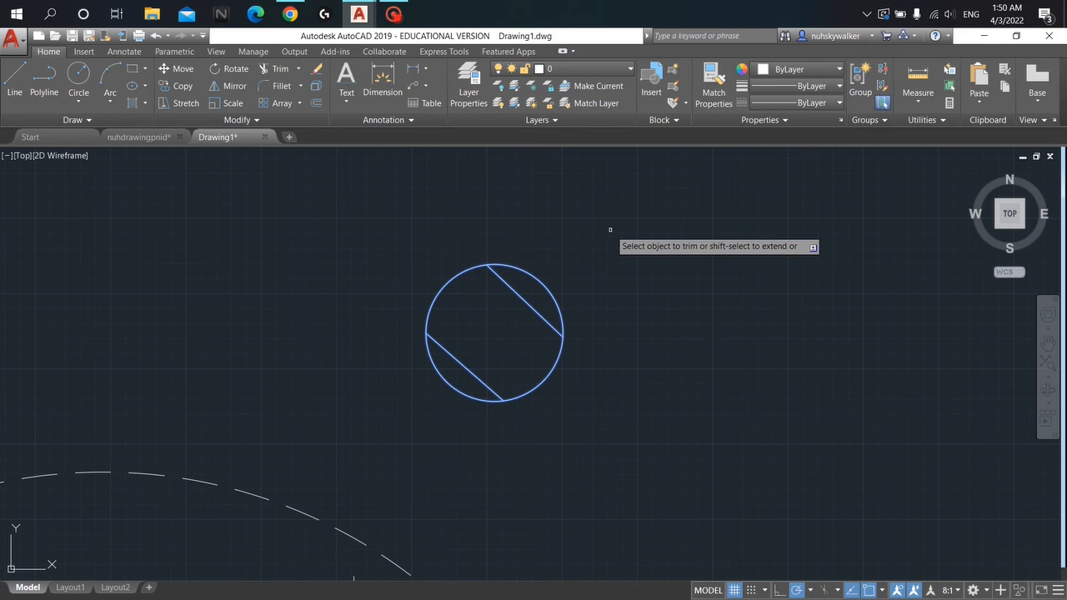
key(Escape)
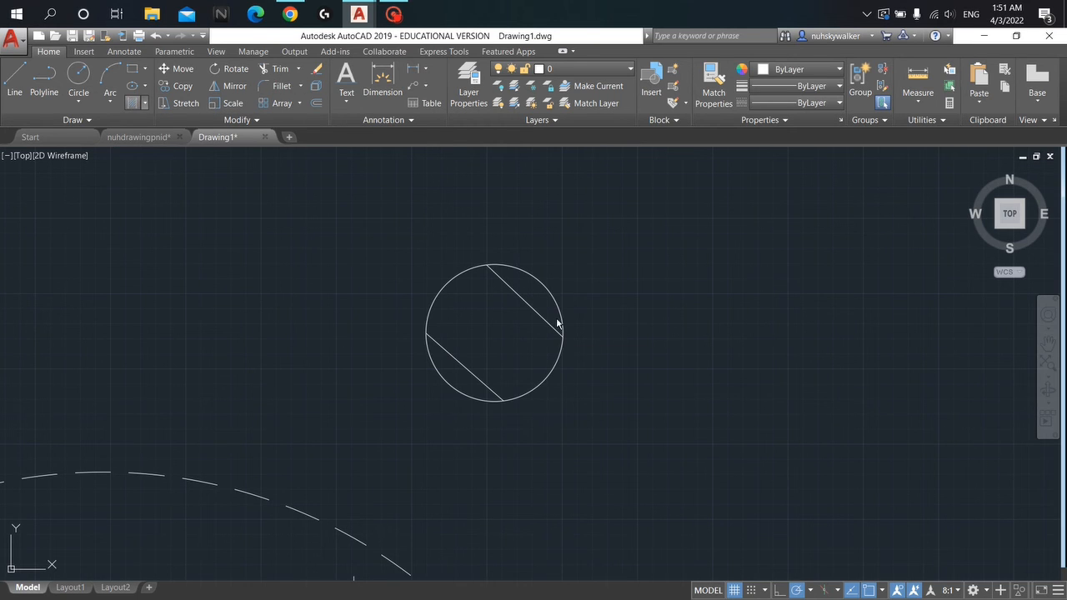
Hatch the circle's two corner segments with a solid pattern at a transparency of 50
text(h)
key(Return)
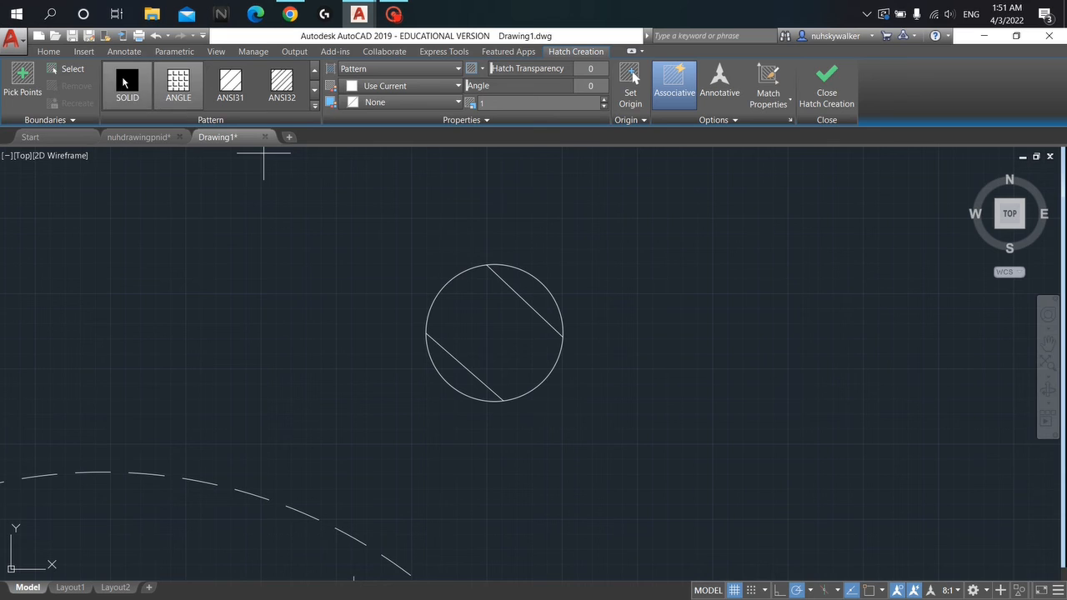
click(127, 80)
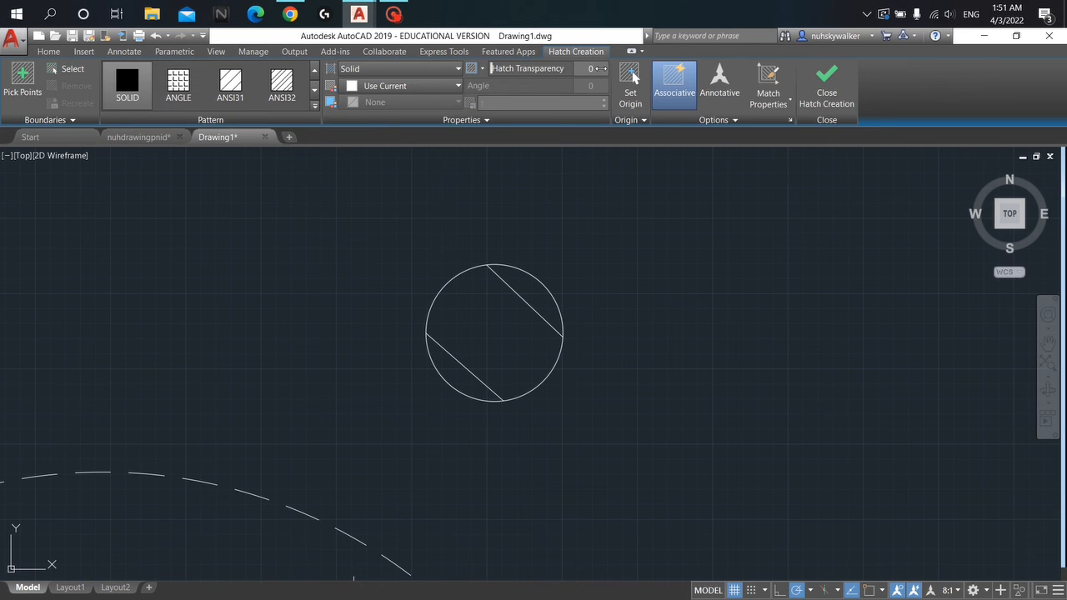
click(591, 69)
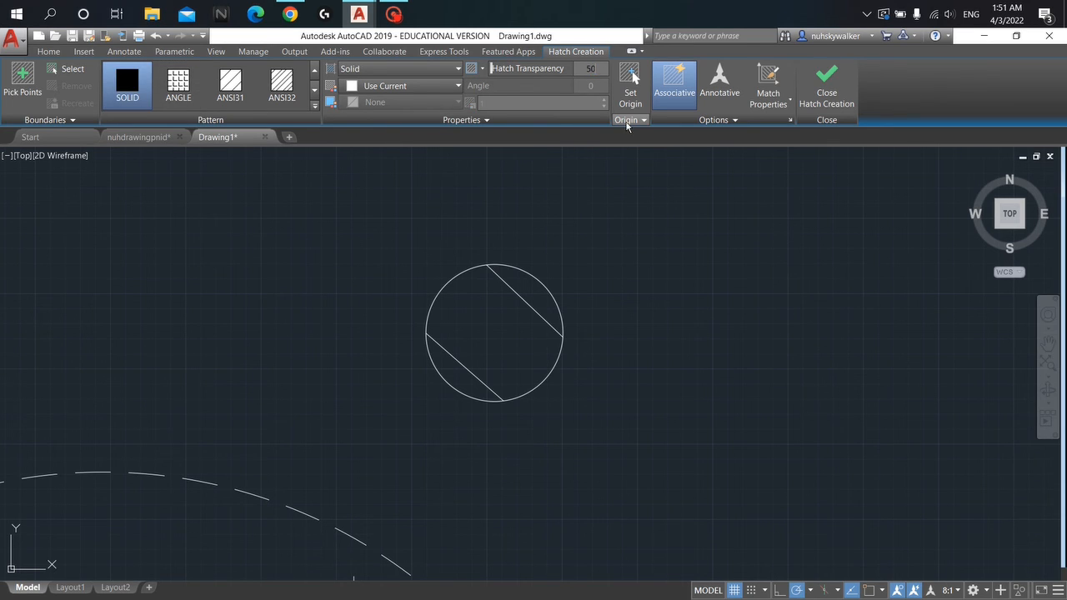
key(Return)
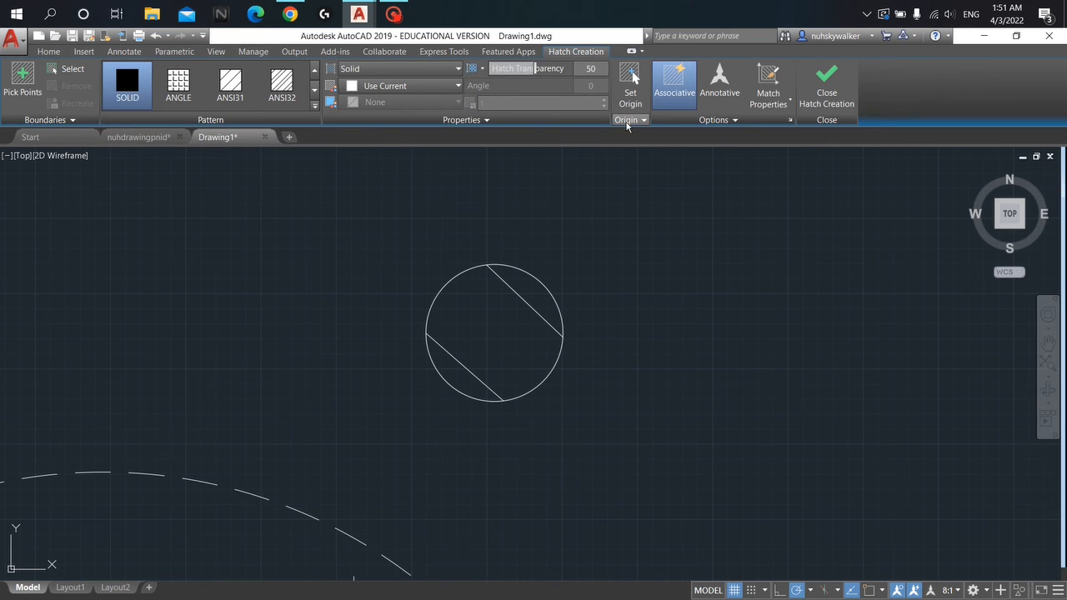
click(534, 297)
click(457, 374)
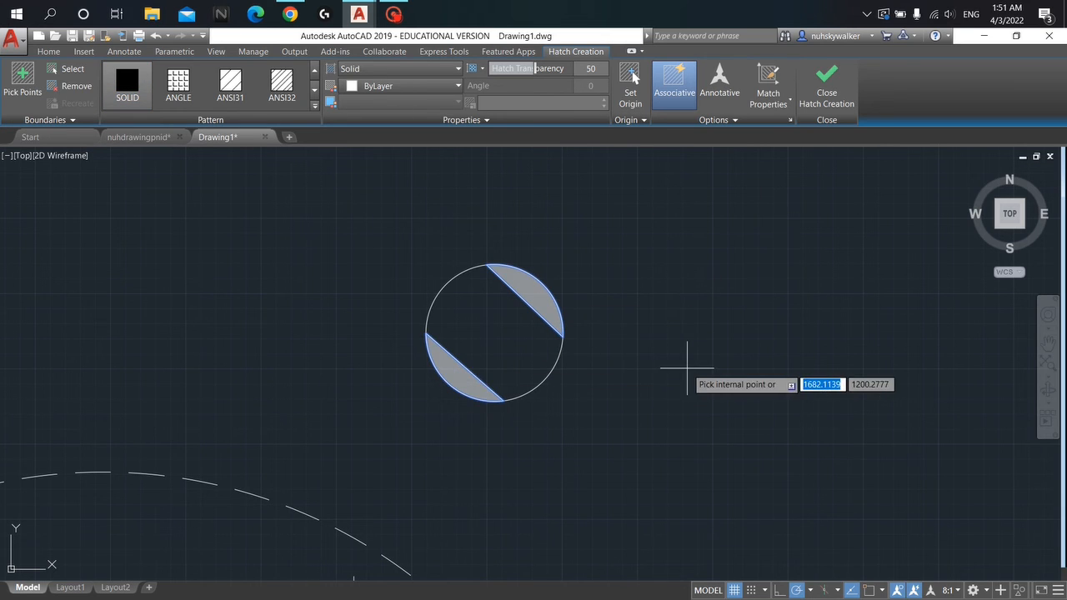
key(Return)
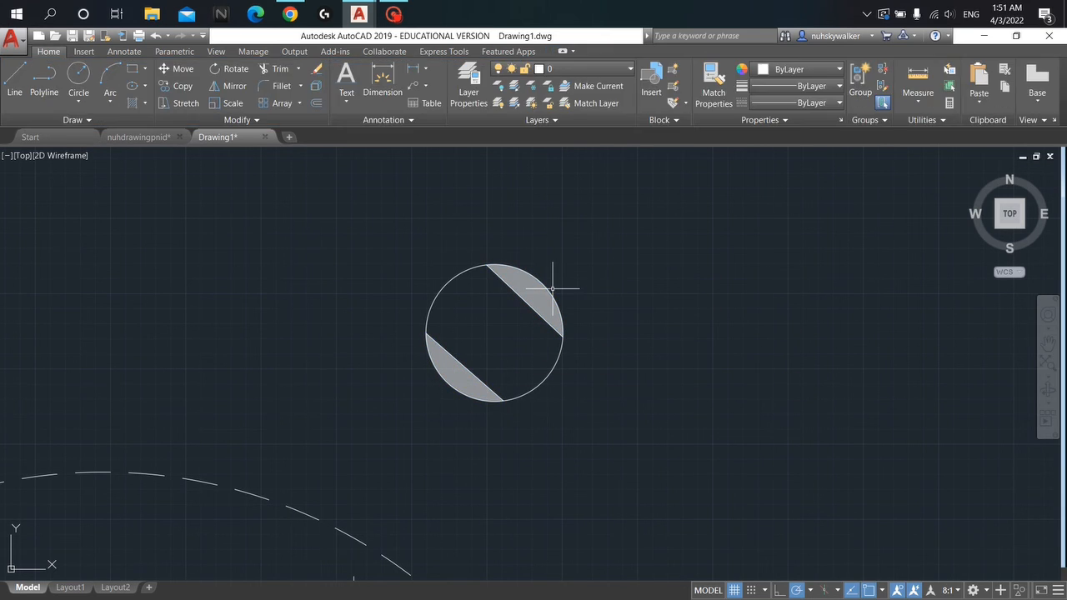
Inspect the hatched circle's edges and compare it with the TT 124 bubble in nuhdrawingpnid, returning to Drawing1
scroll(575, 316, up, 8)
scroll(476, 267, down, 6)
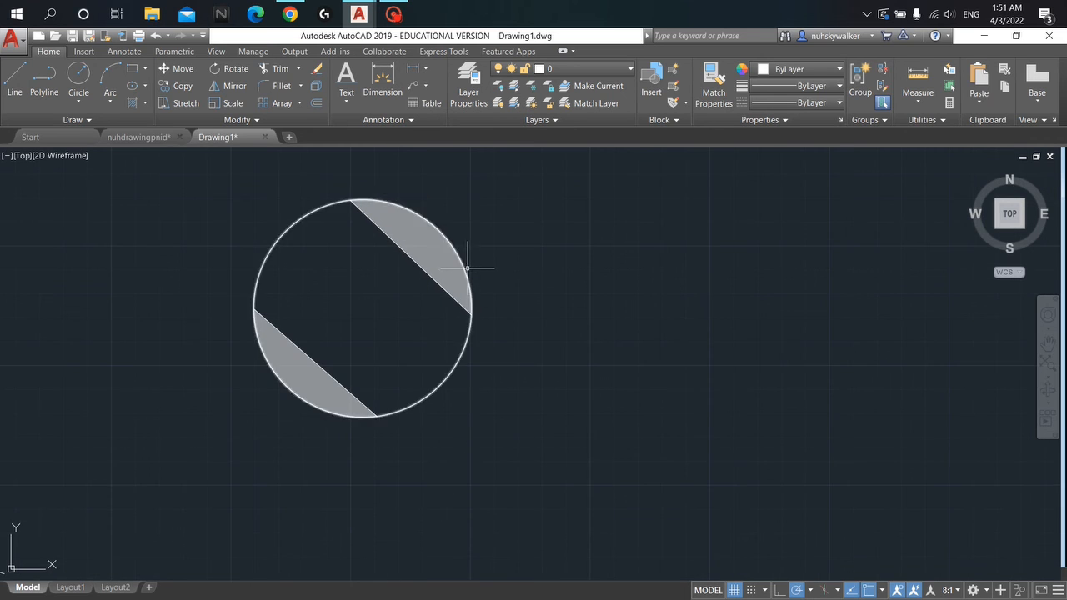
scroll(454, 246, up, 6)
scroll(564, 271, down, 6)
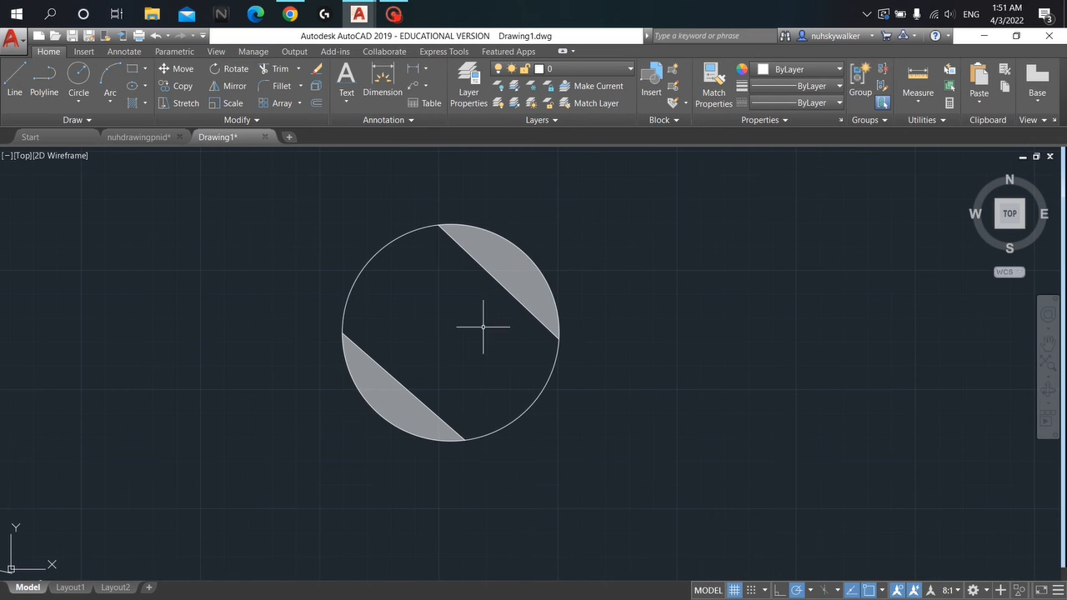
click(138, 139)
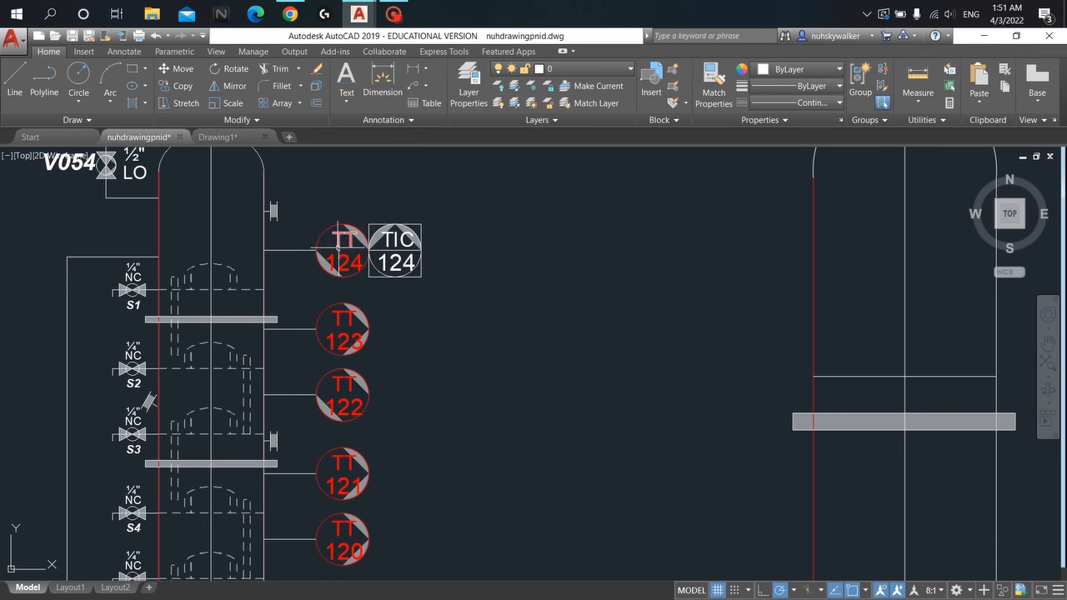
click(216, 136)
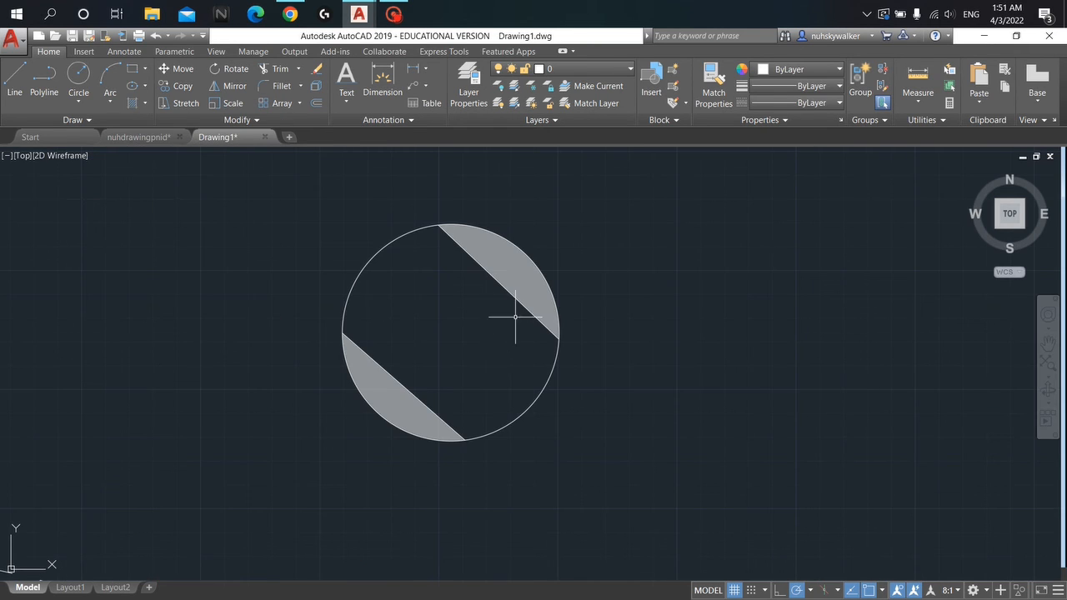
click(347, 100)
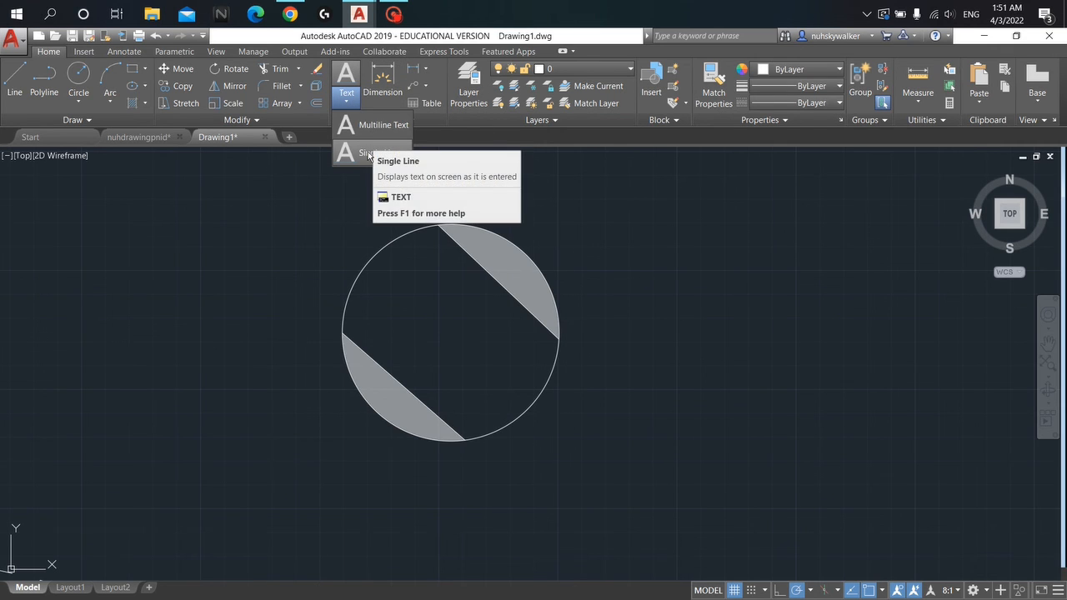
click(375, 153)
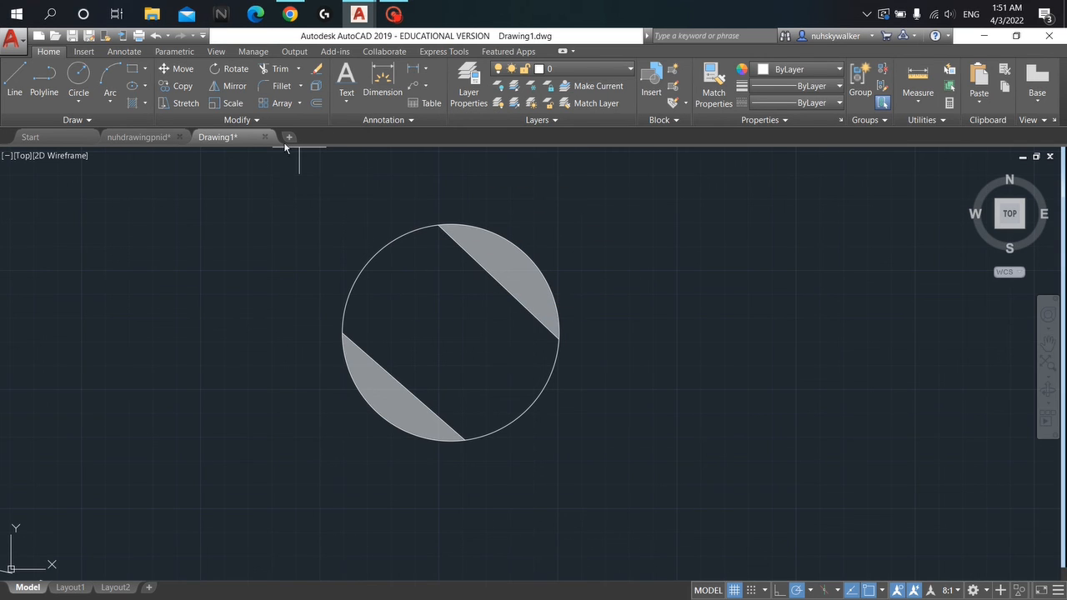
click(348, 97)
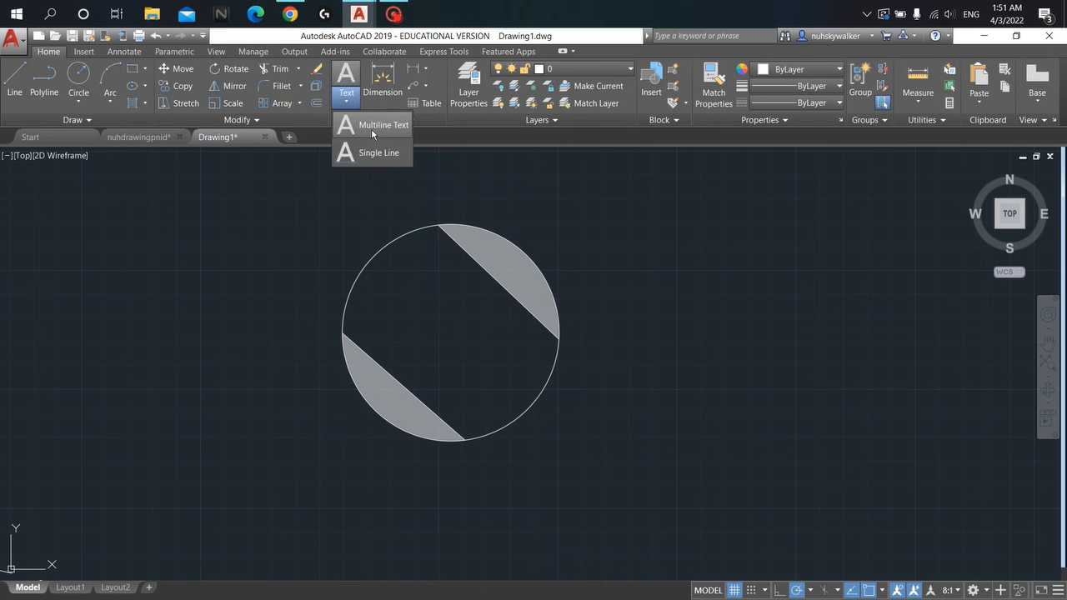
click(371, 128)
scroll(611, 208, down, 5)
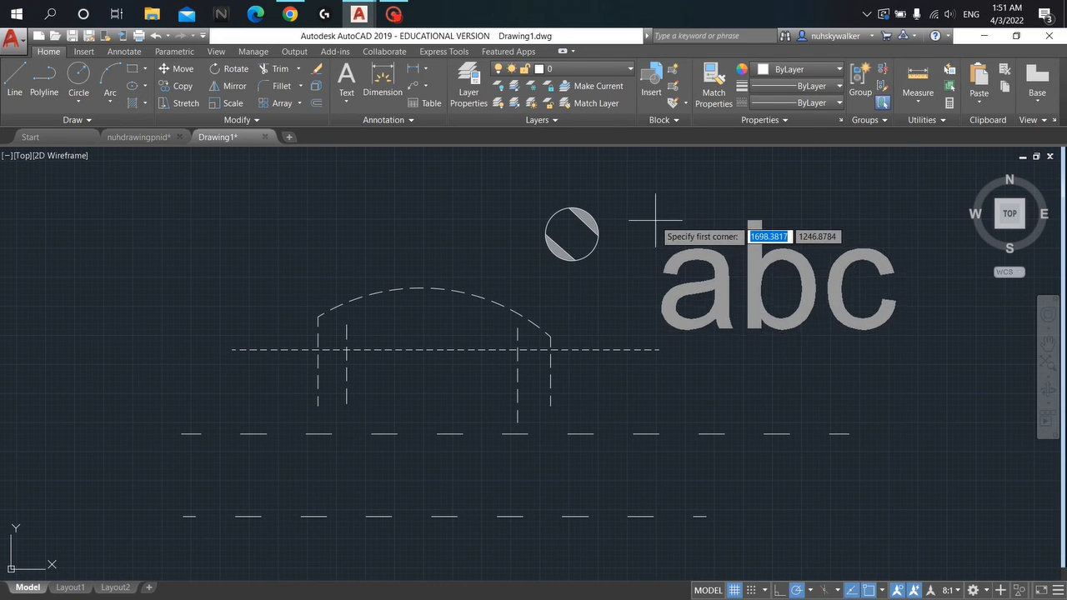
scroll(562, 229, up, 5)
click(557, 220)
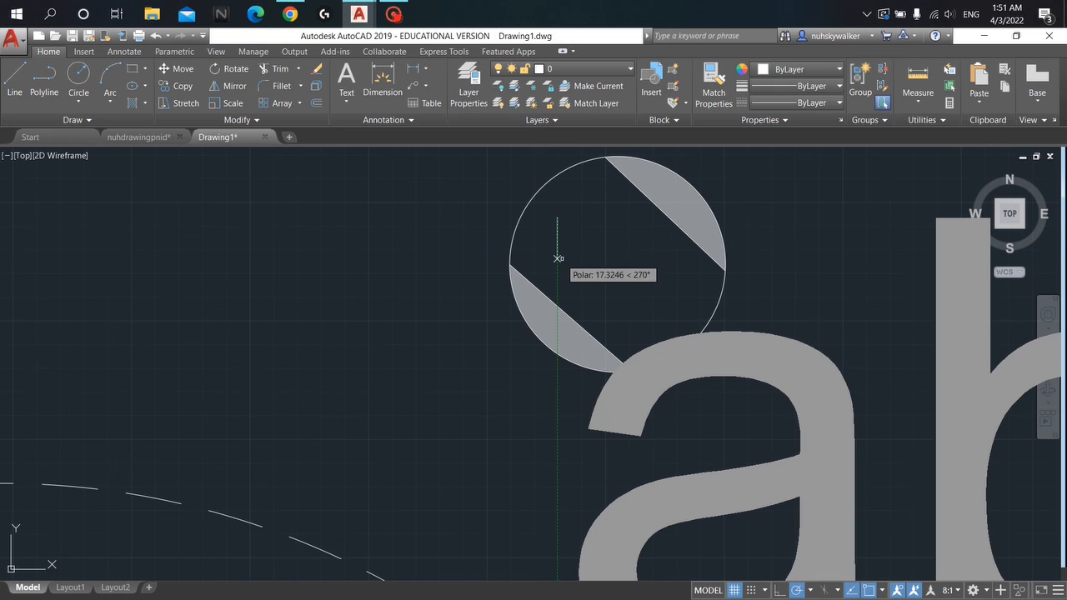
click(694, 301)
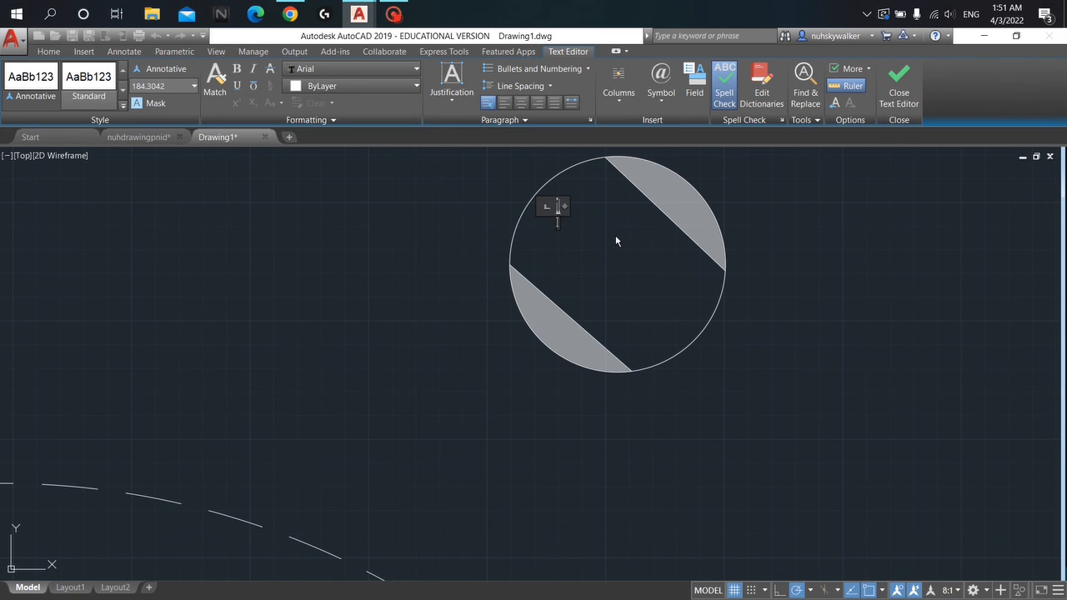
key(Escape)
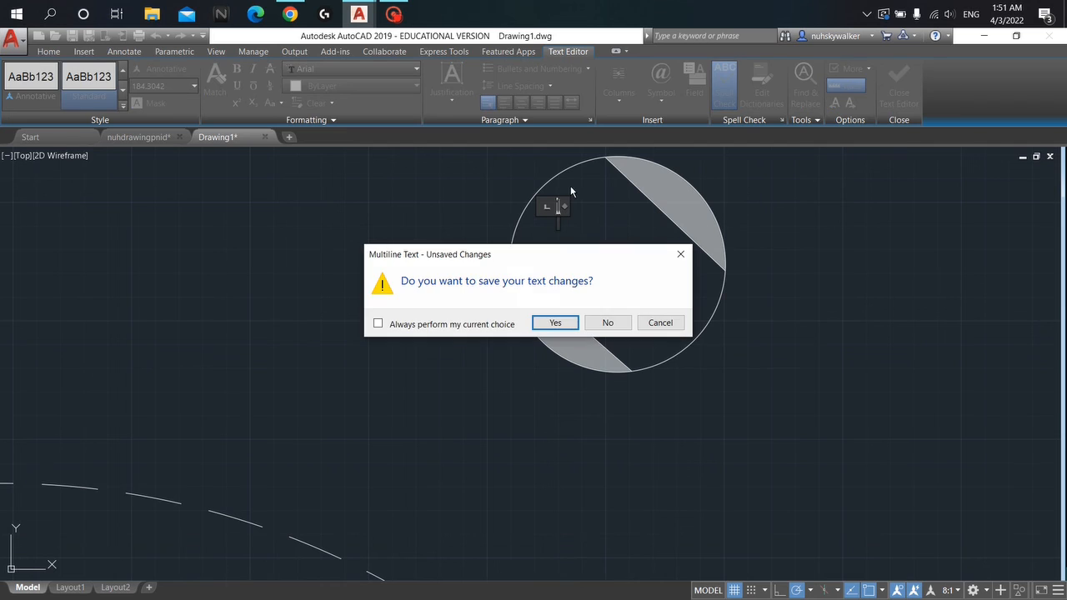
click(611, 323)
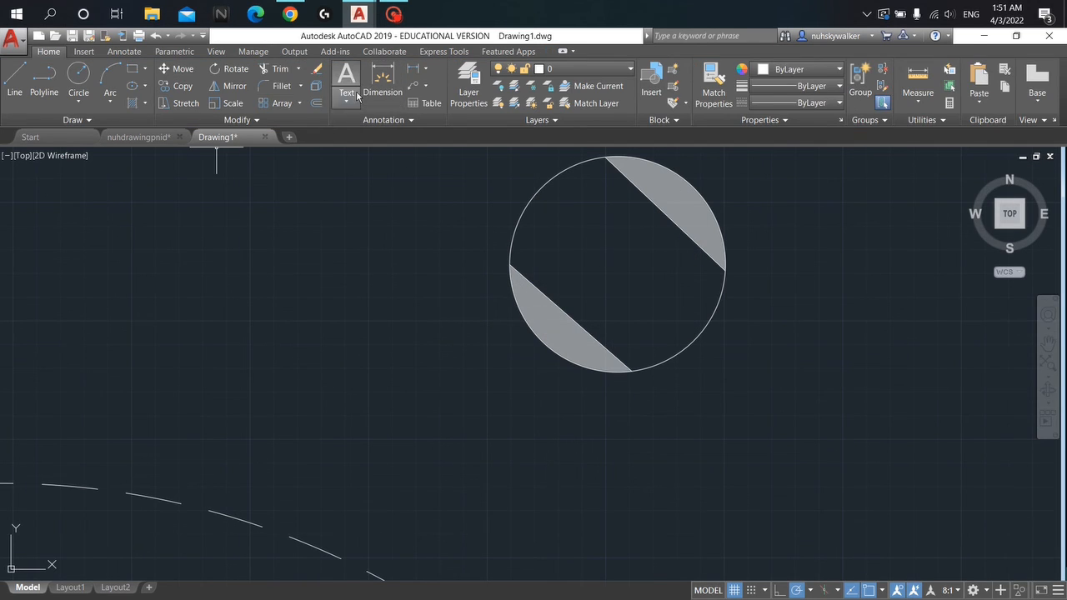
Try to add horizontal single-line text inside the circle, with RTT on the first line and 124 on the second
click(356, 96)
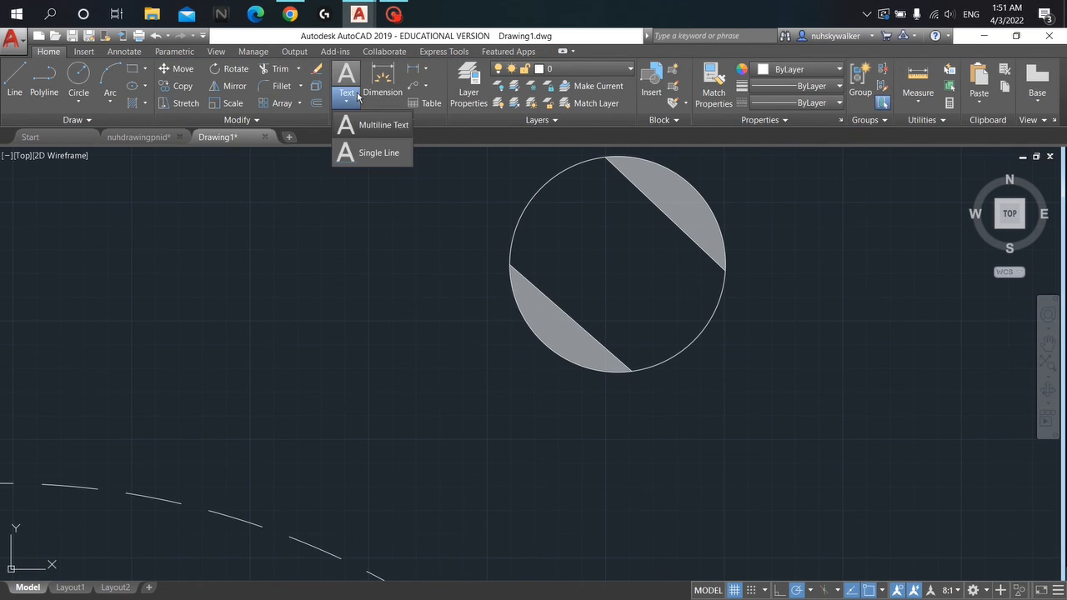
click(392, 153)
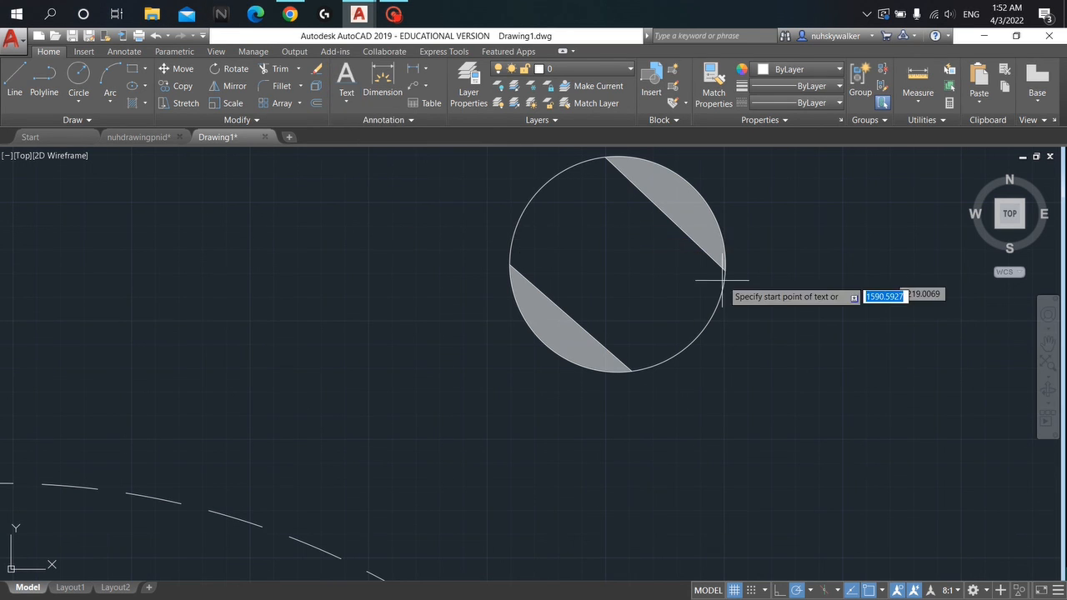
click(559, 219)
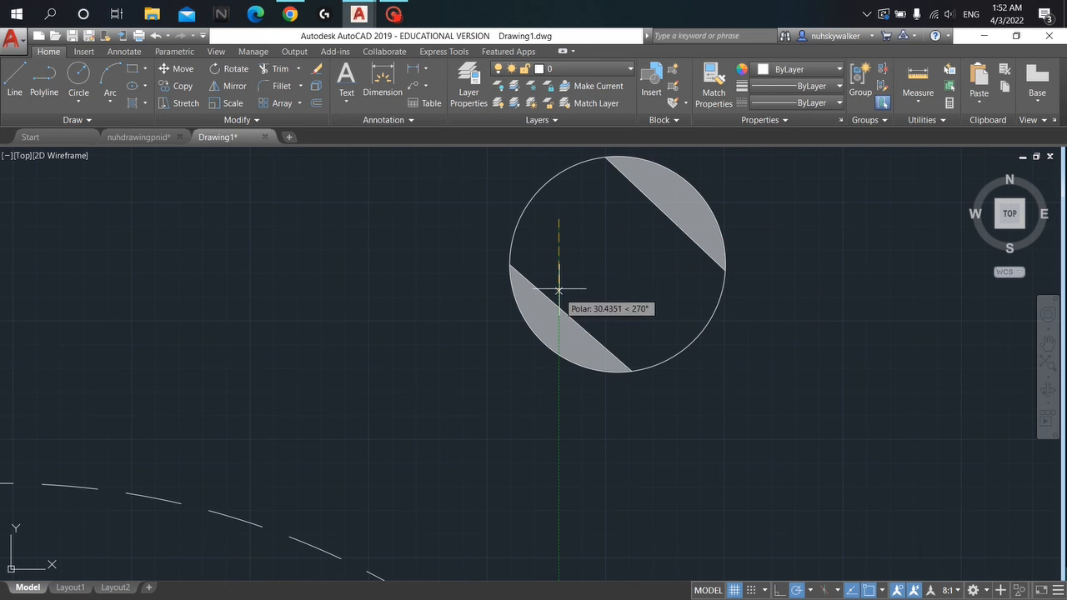
click(558, 250)
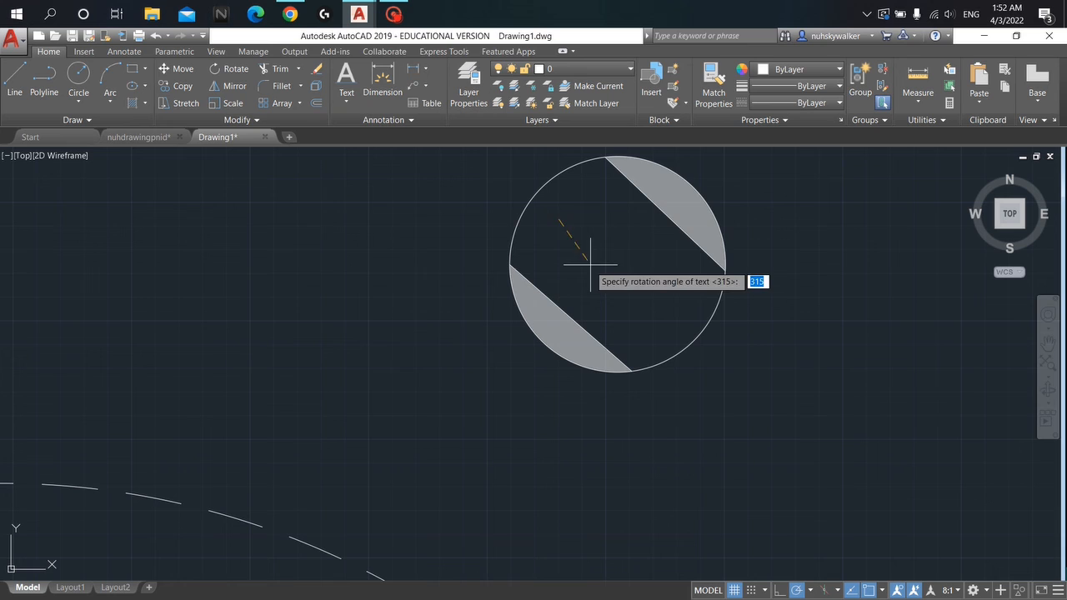
click(617, 220)
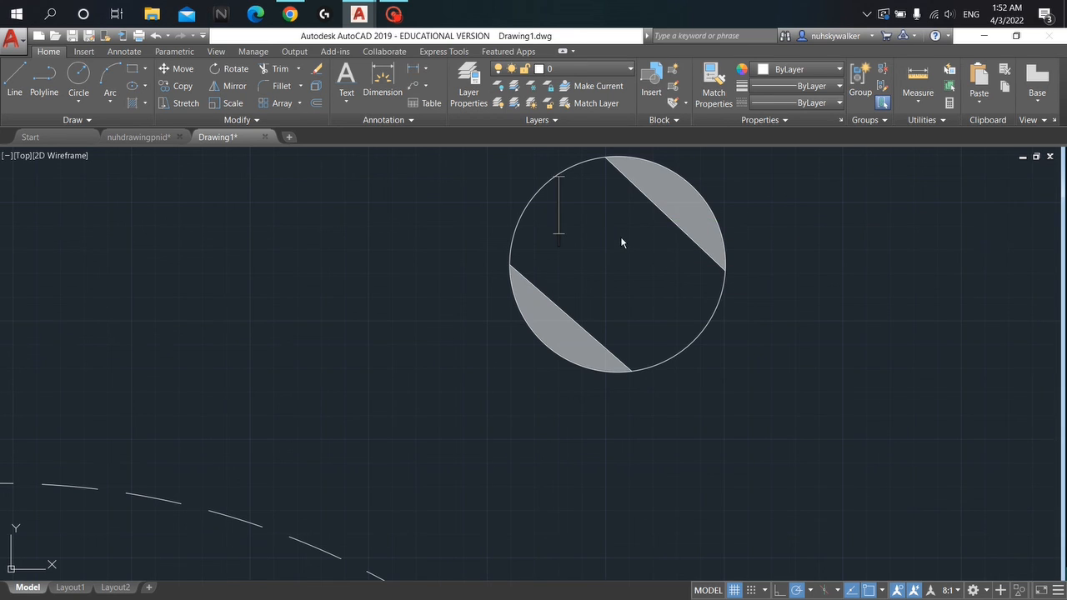
text(rtt)
key(Return)
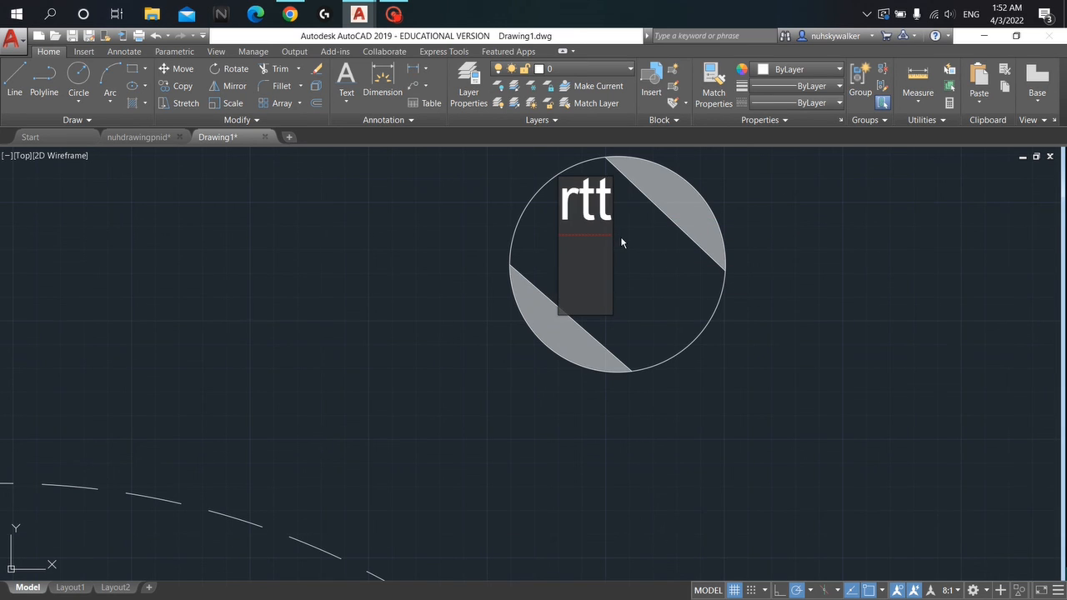
text(124)
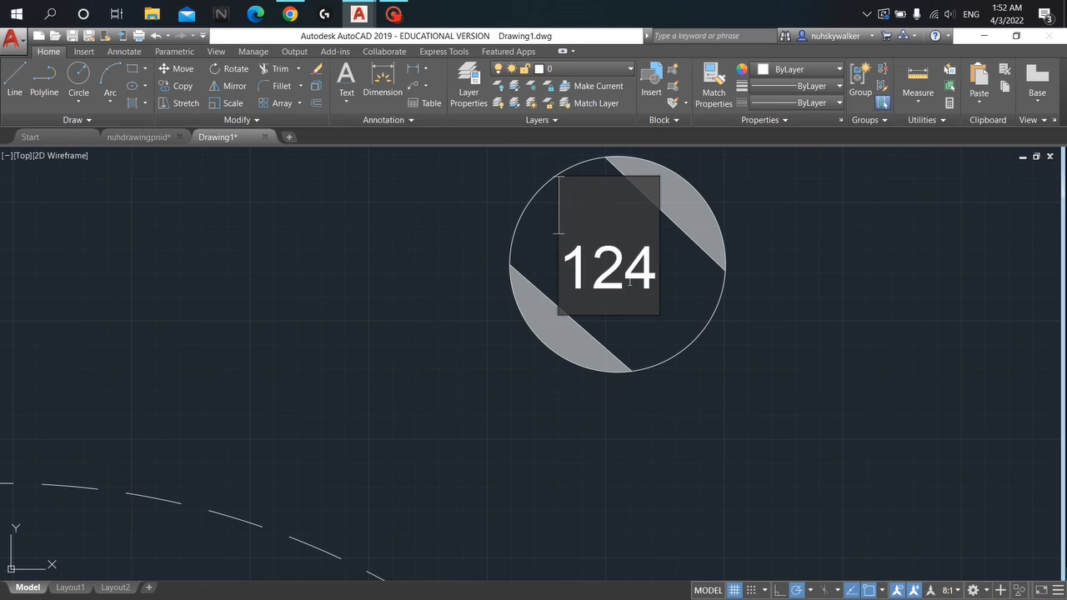
key(Caps_Lock)
text(RTT)
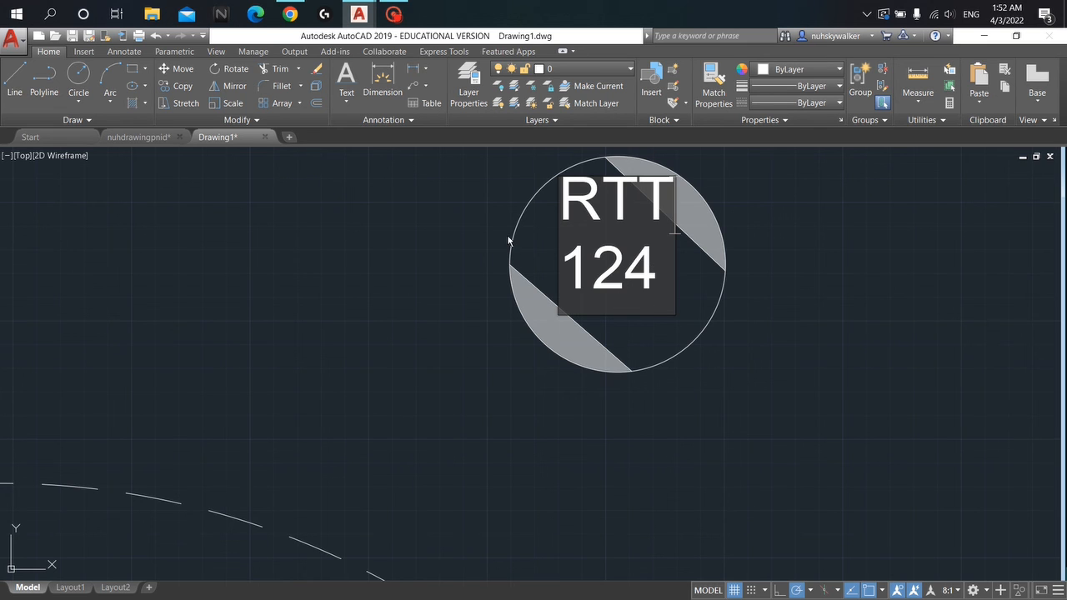
key(Escape)
scroll(575, 340, up, 5)
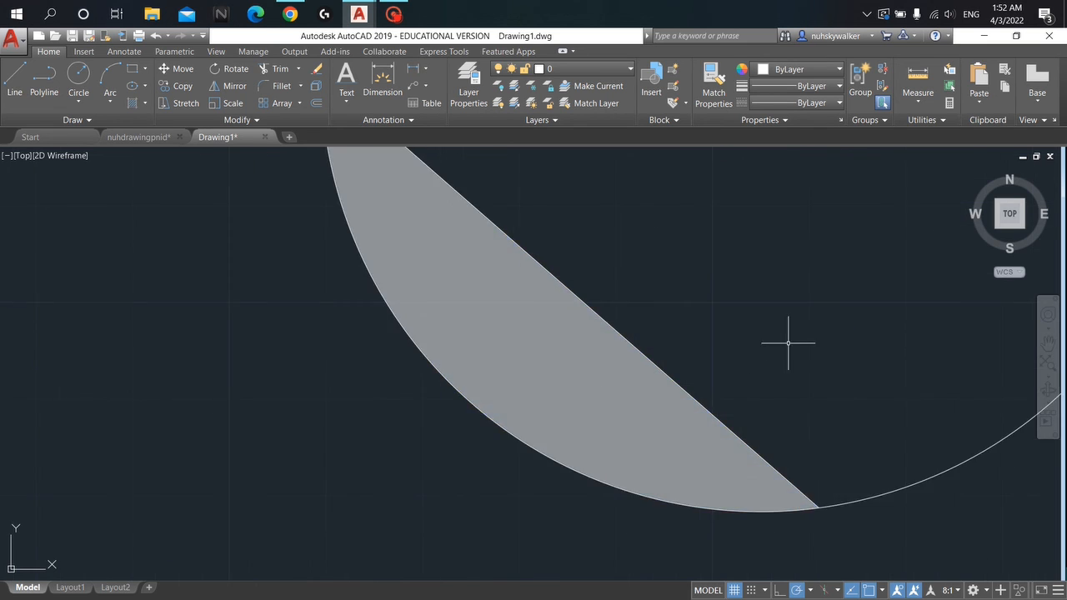
scroll(800, 333, down, 9)
middle_drag(839, 302, 650, 343)
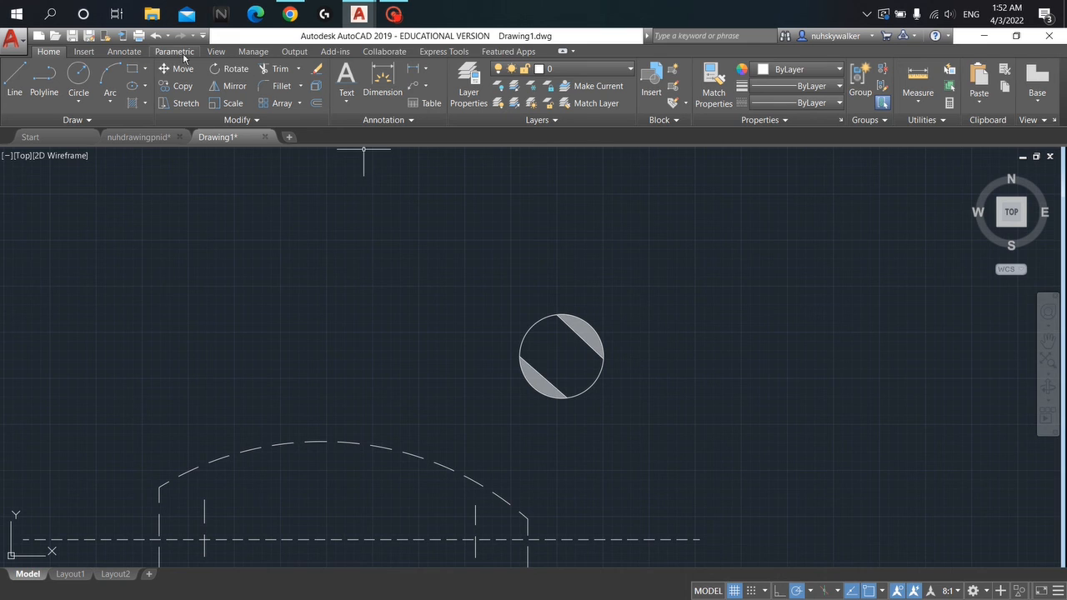
click(156, 37)
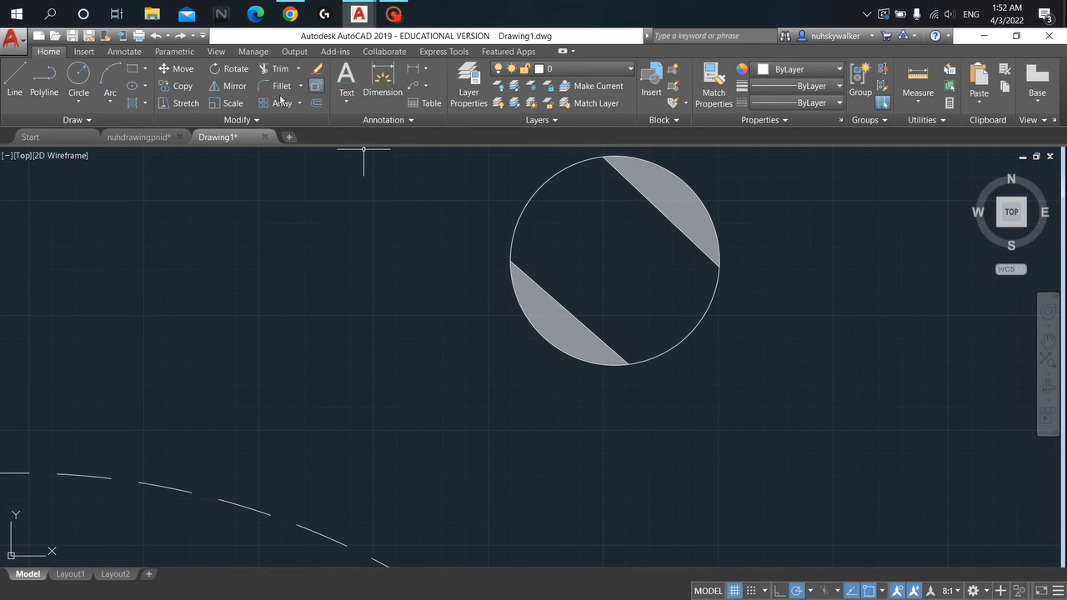
Place a multiline text box in the empty space just right of the hatched circle
click(347, 98)
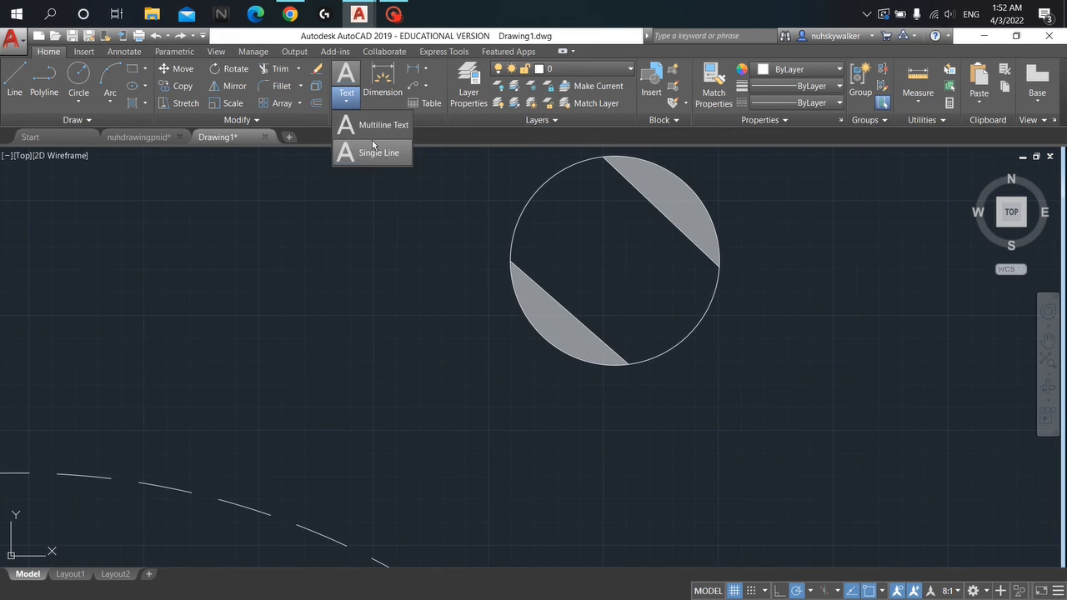
click(374, 127)
scroll(732, 271, down, 4)
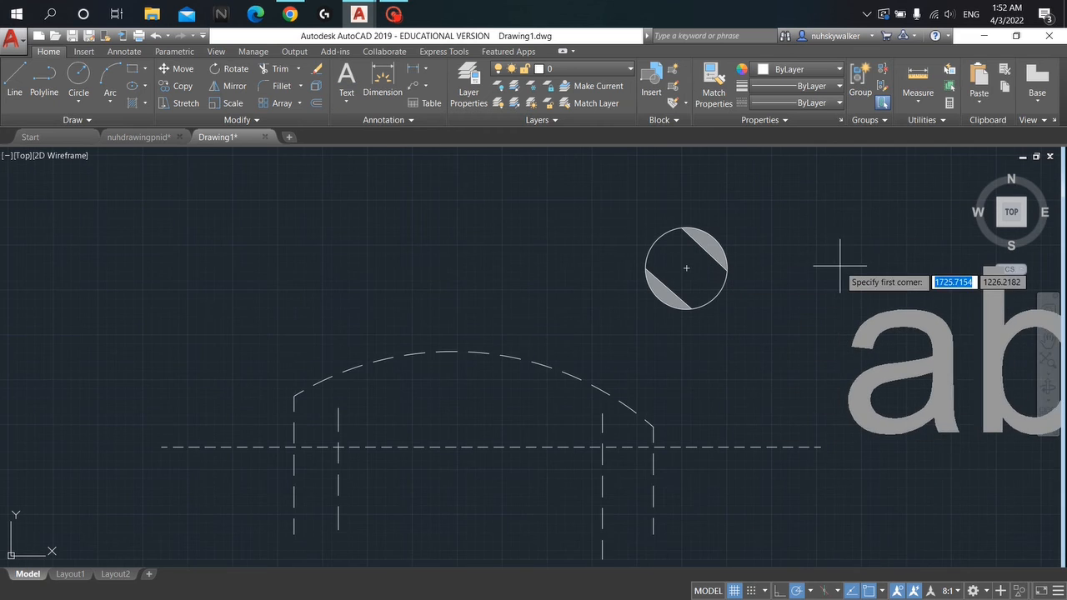
click(792, 244)
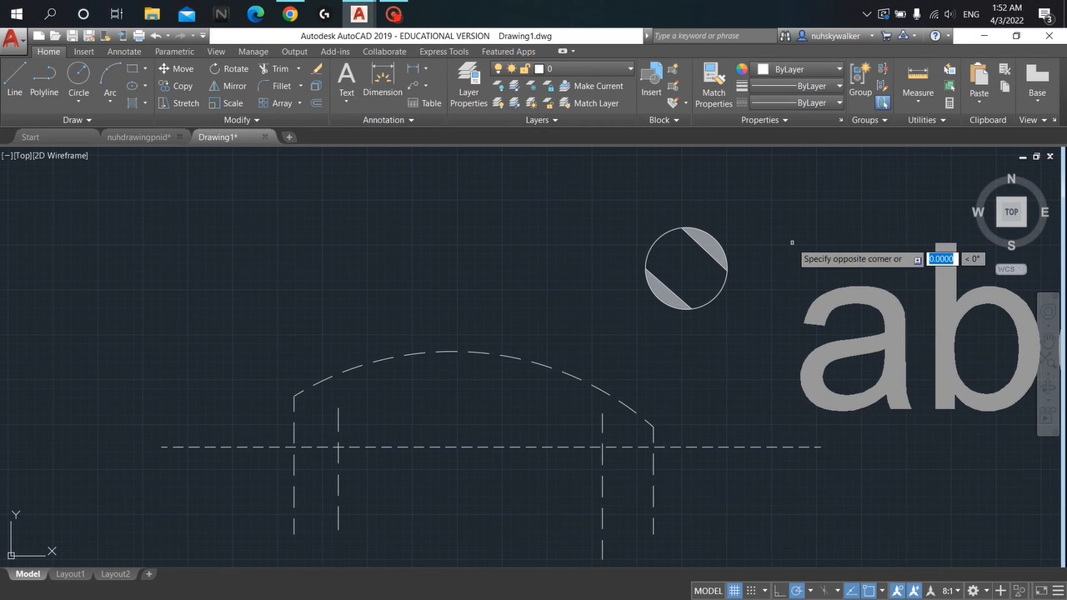
click(792, 289)
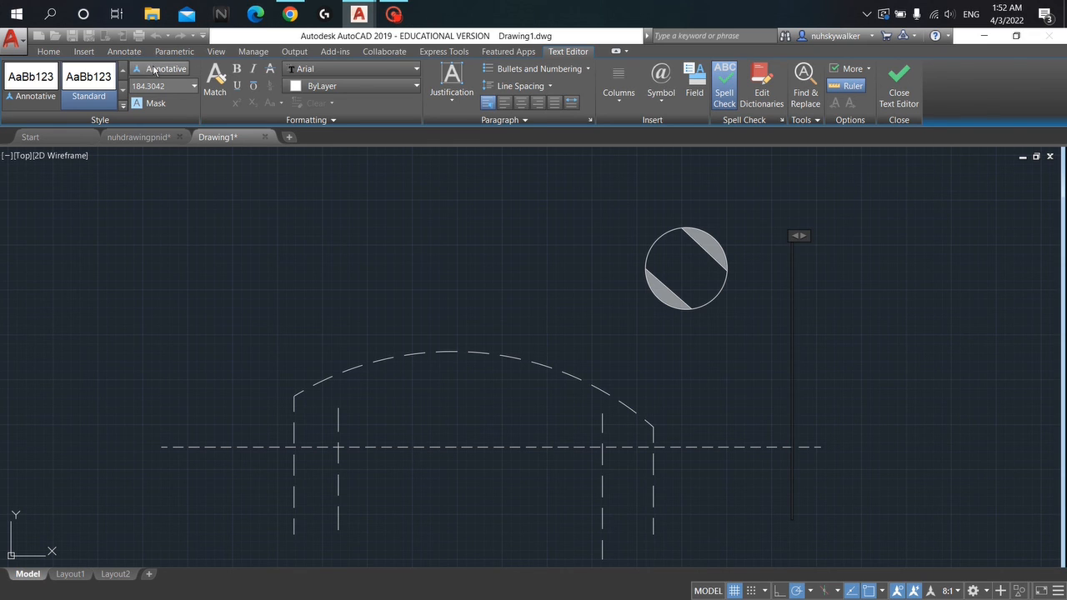
Set the text height to 50 and enter rtt on the first line and 124 on the second
click(195, 86)
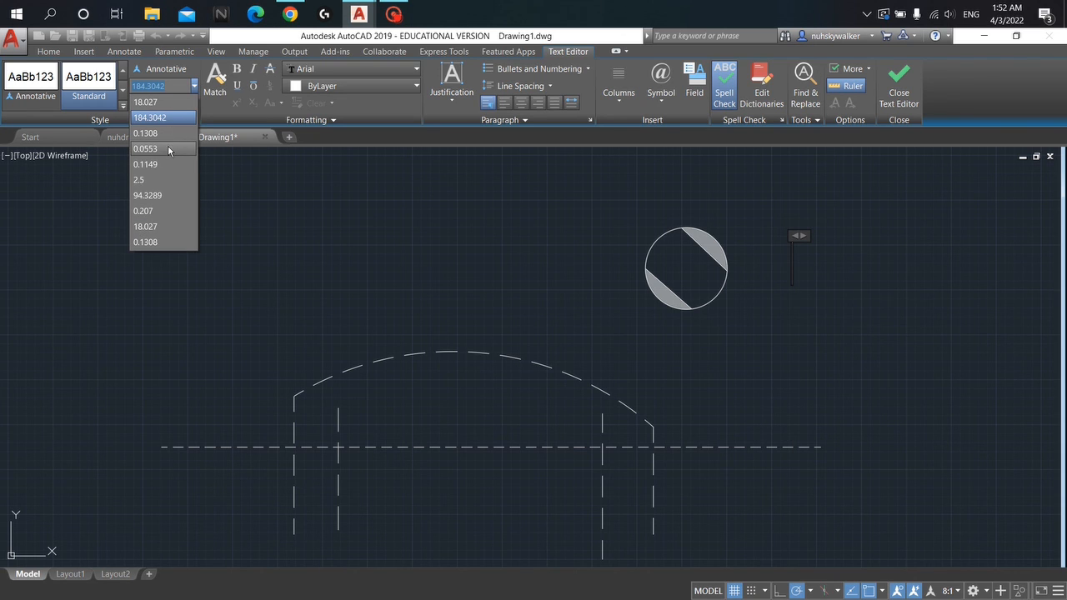
click(169, 134)
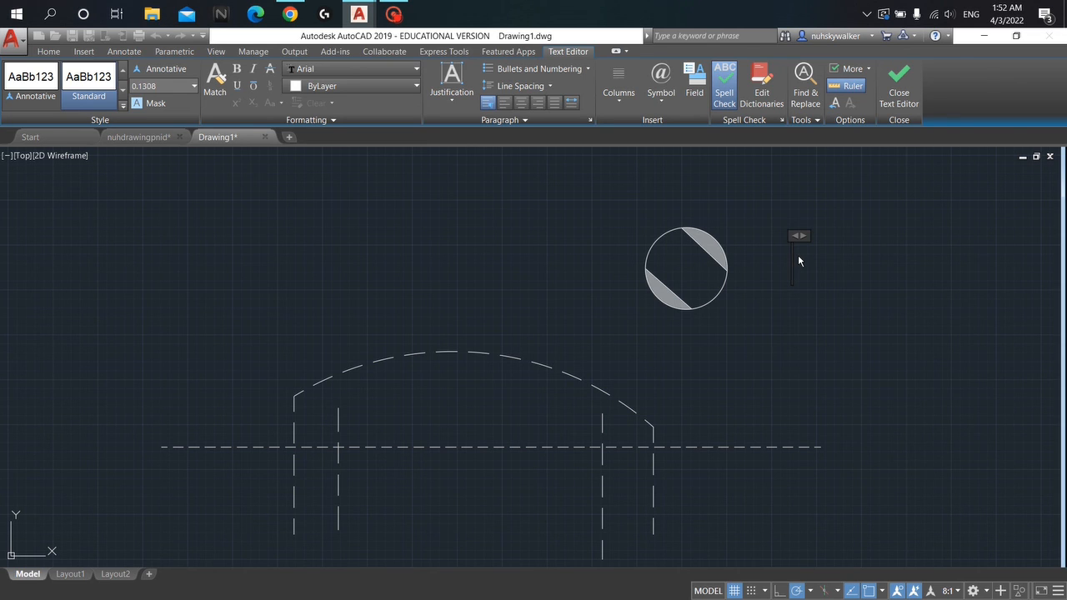
click(193, 86)
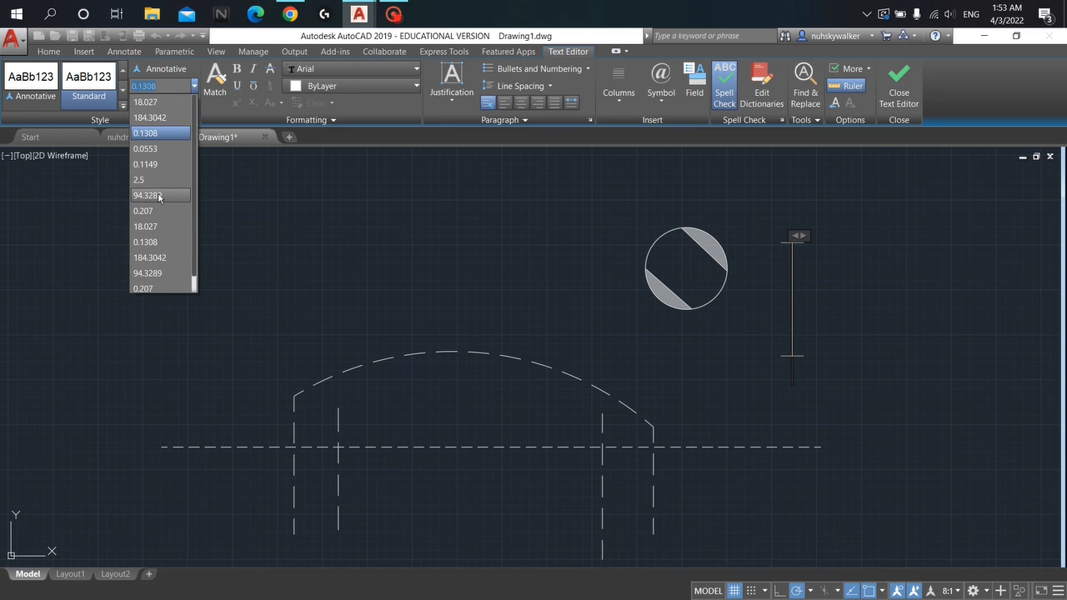
click(159, 85)
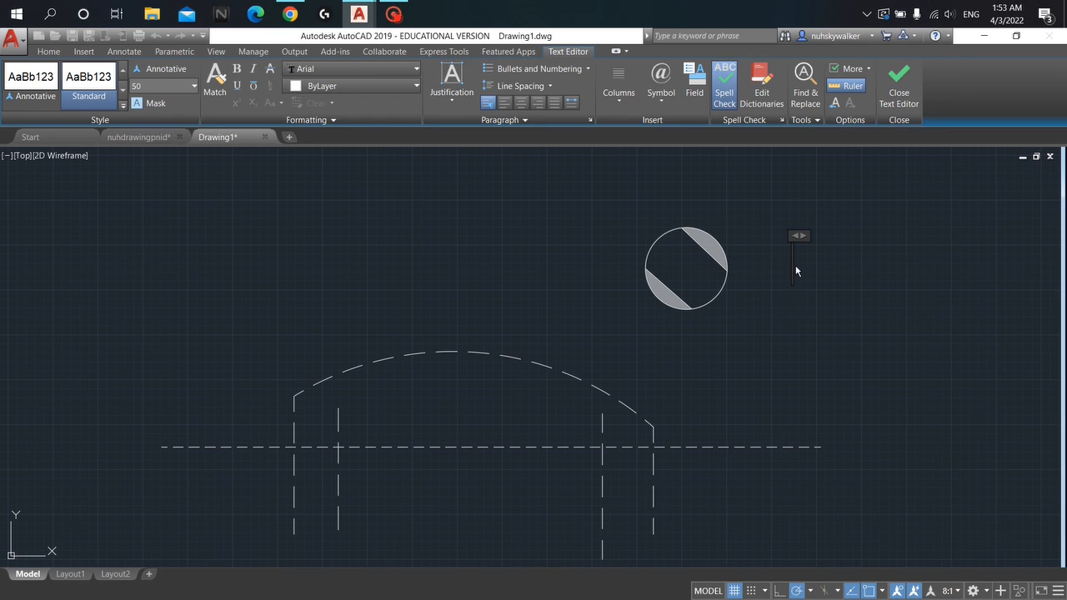
text(rtt)
key(Return)
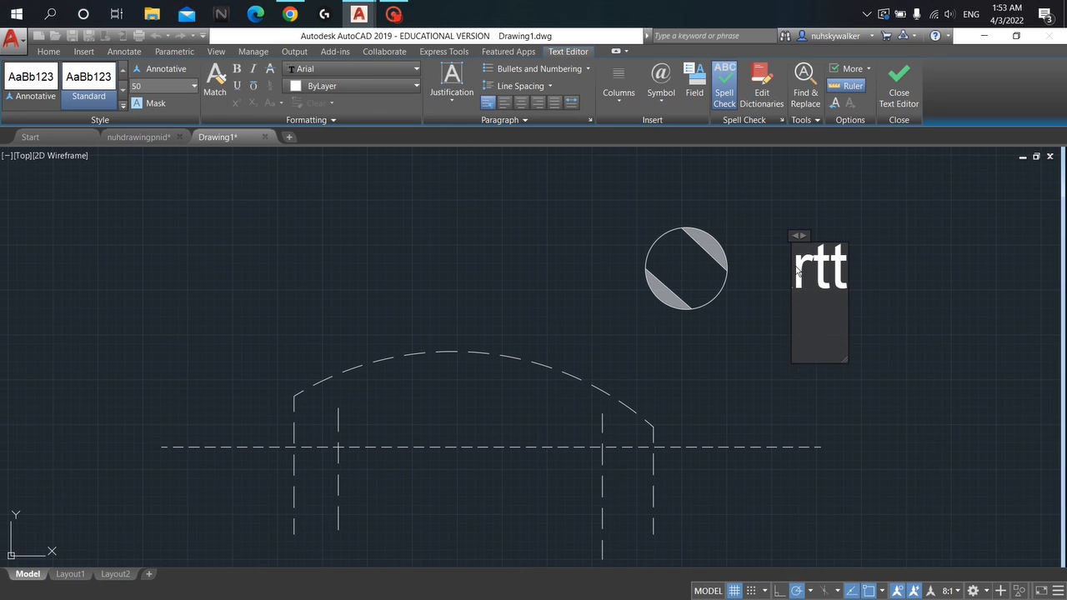
text(124)
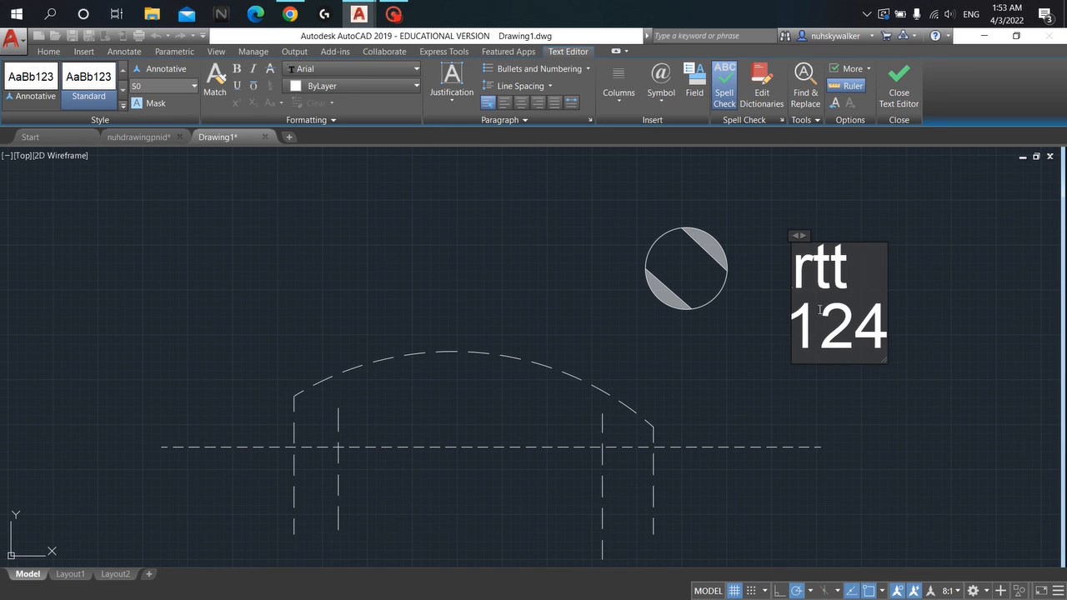
Set the height of both text lines to 25 and finish editing the text
double_click(868, 326)
click(850, 276)
drag(800, 274, 894, 354)
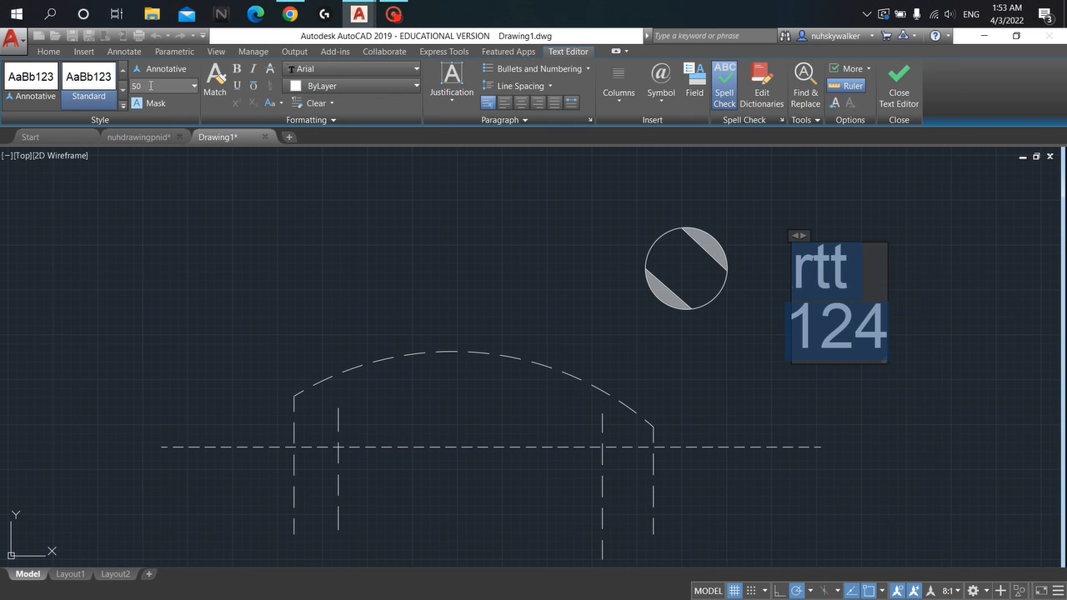
key(Return)
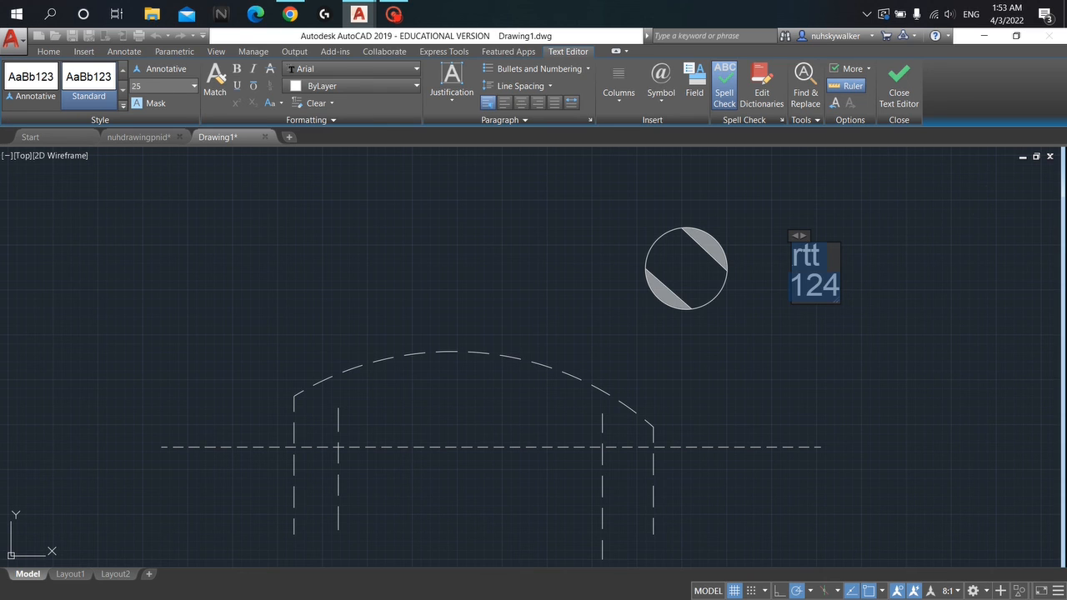
key(Escape)
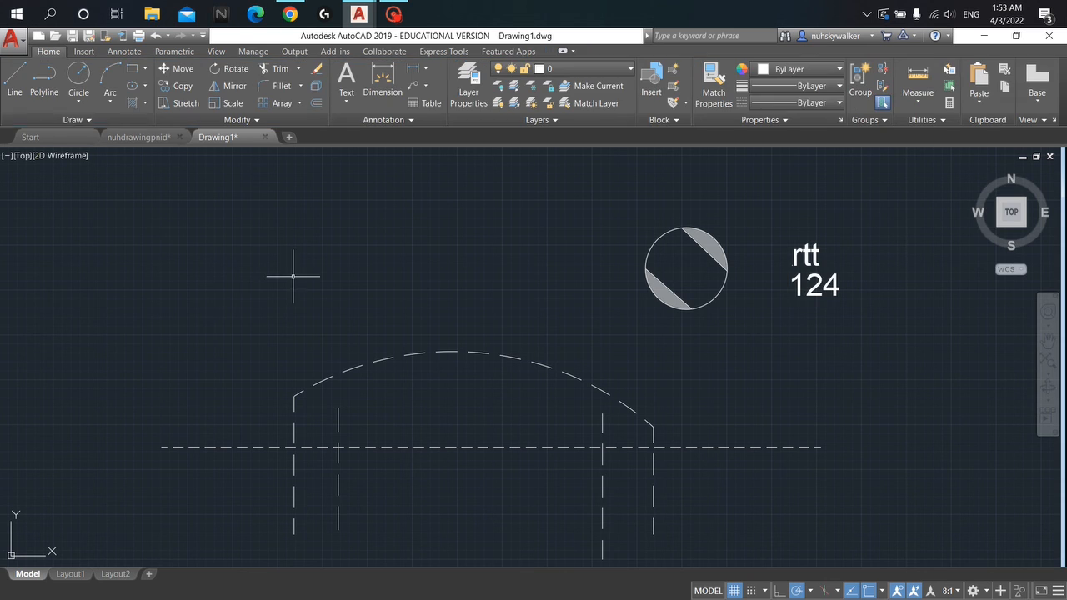
click(826, 273)
double_click(821, 266)
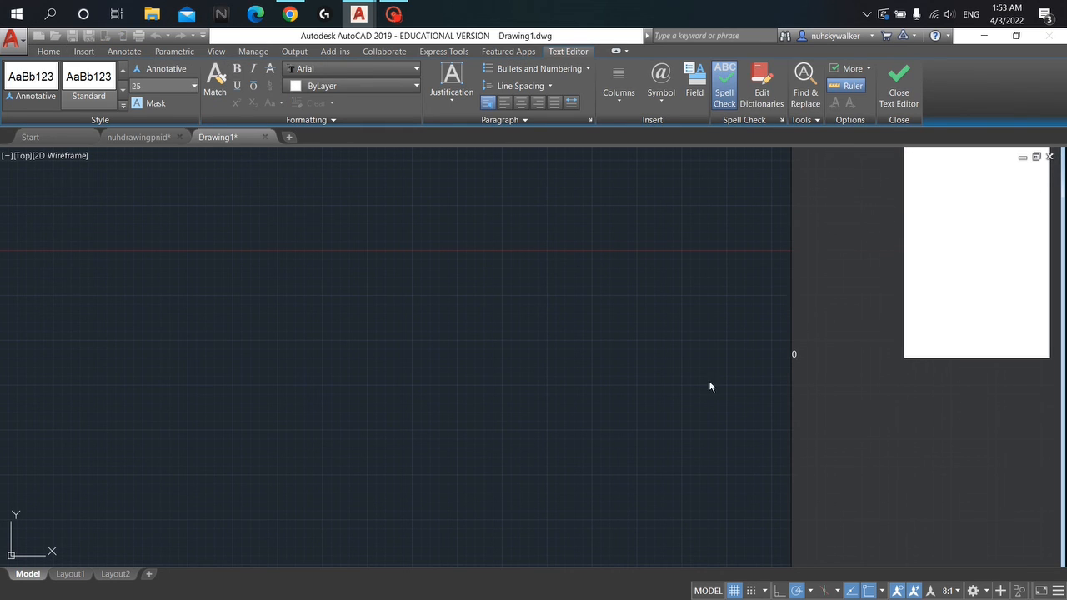
scroll(709, 380, down, 5)
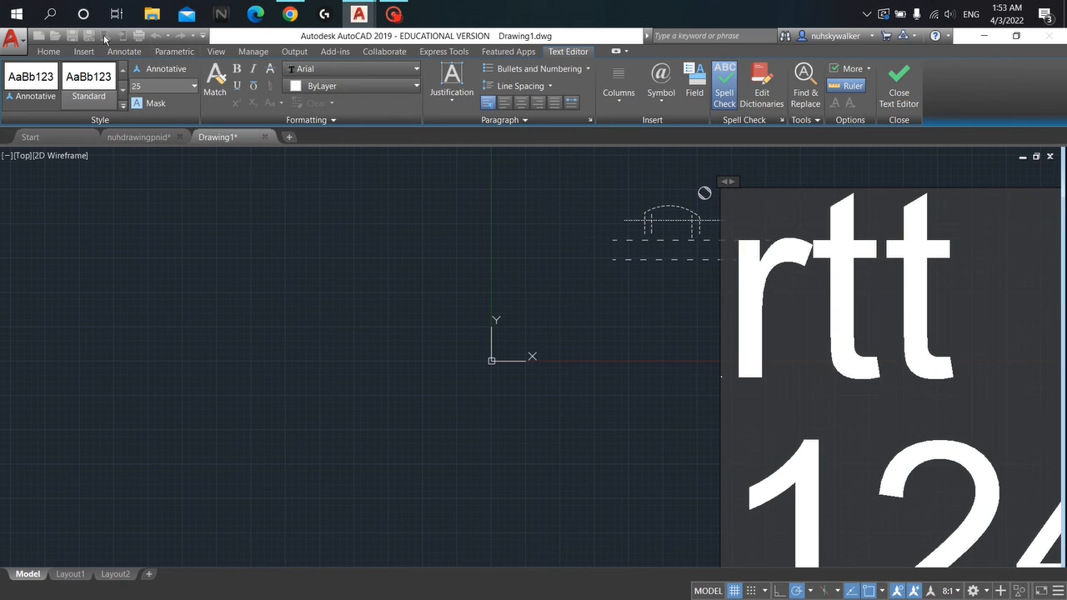
click(425, 231)
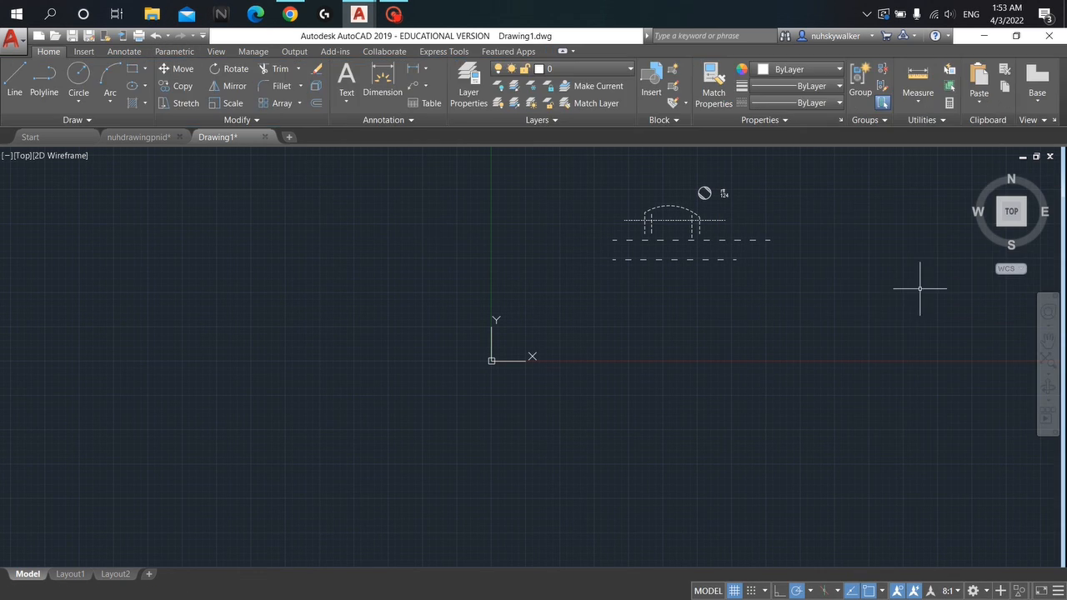
middle_drag(920, 286, 795, 352)
scroll(681, 231, up, 4)
scroll(409, 321, up, 2)
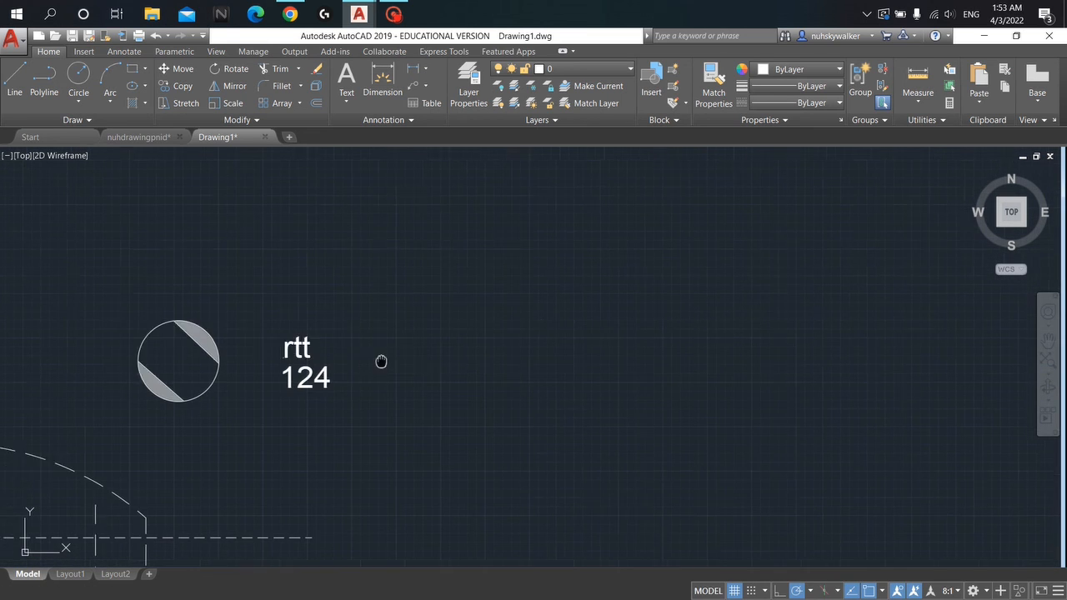
Reopen the multiline text beside the circle and replace rtt on the first line with uppercase RTT, saving the change
middle_drag(381, 361, 511, 354)
click(511, 354)
click(480, 337)
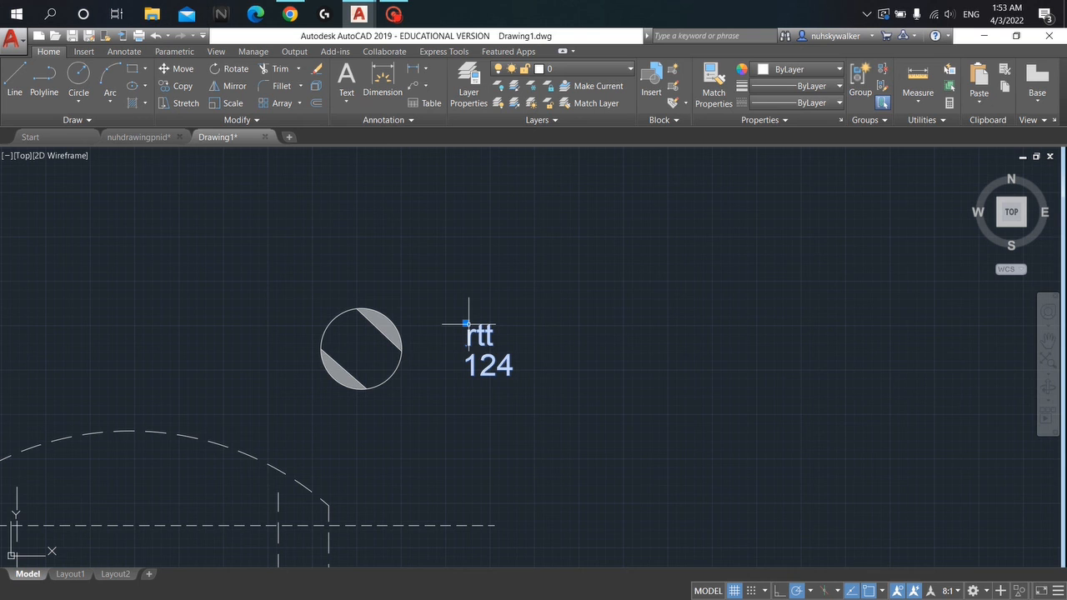
double_click(472, 337)
scroll(492, 336, up, 3)
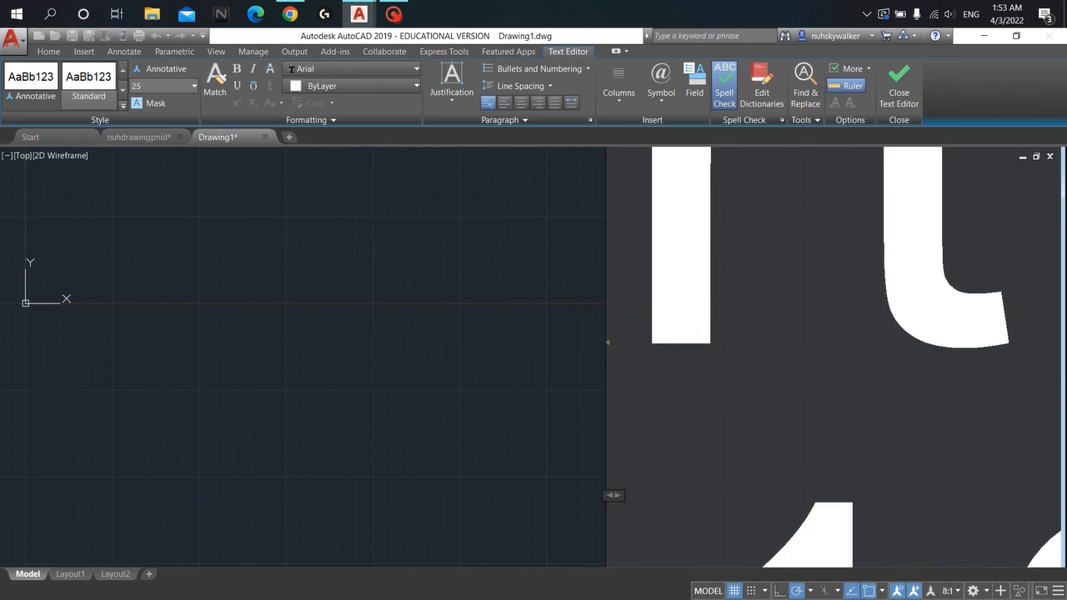
key(BackSpace)
key(BackSpace)
key(BackSpace)
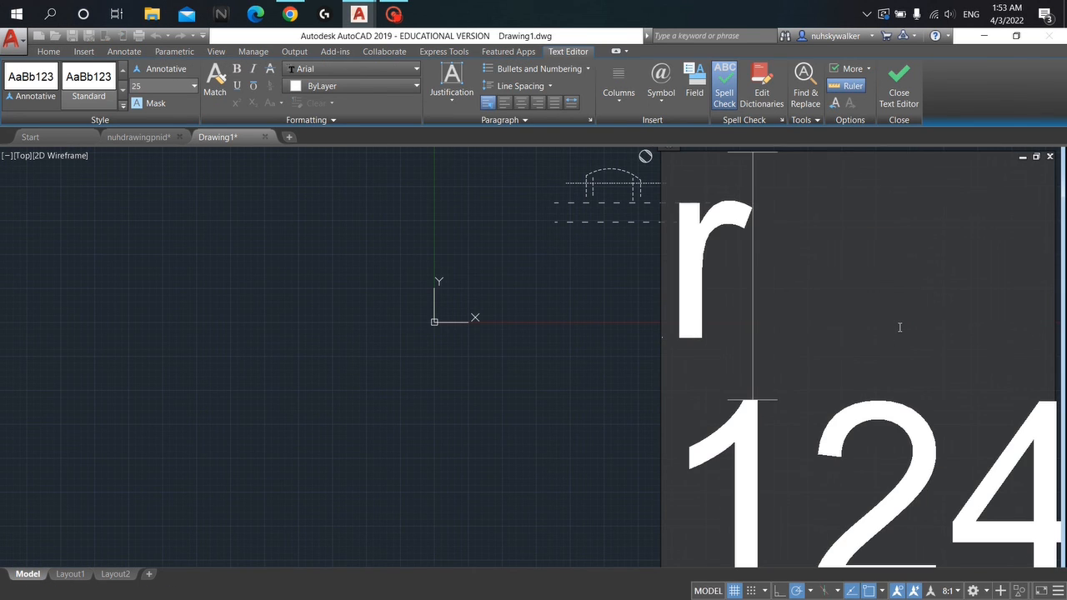
key(Caps_Lock)
text(RT)
key(Caps_Lock)
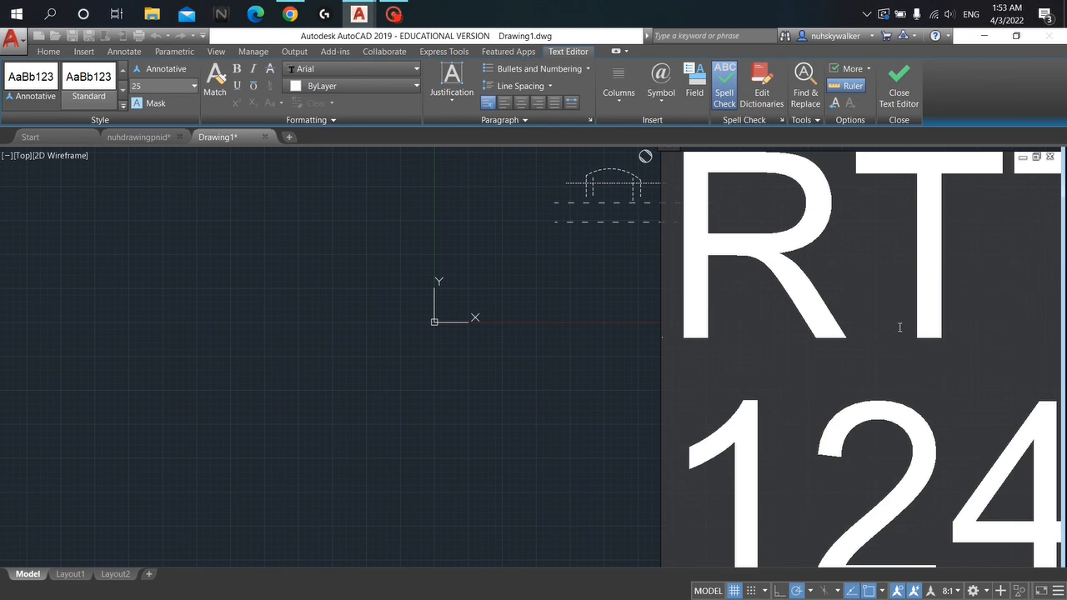
key(Escape)
click(559, 322)
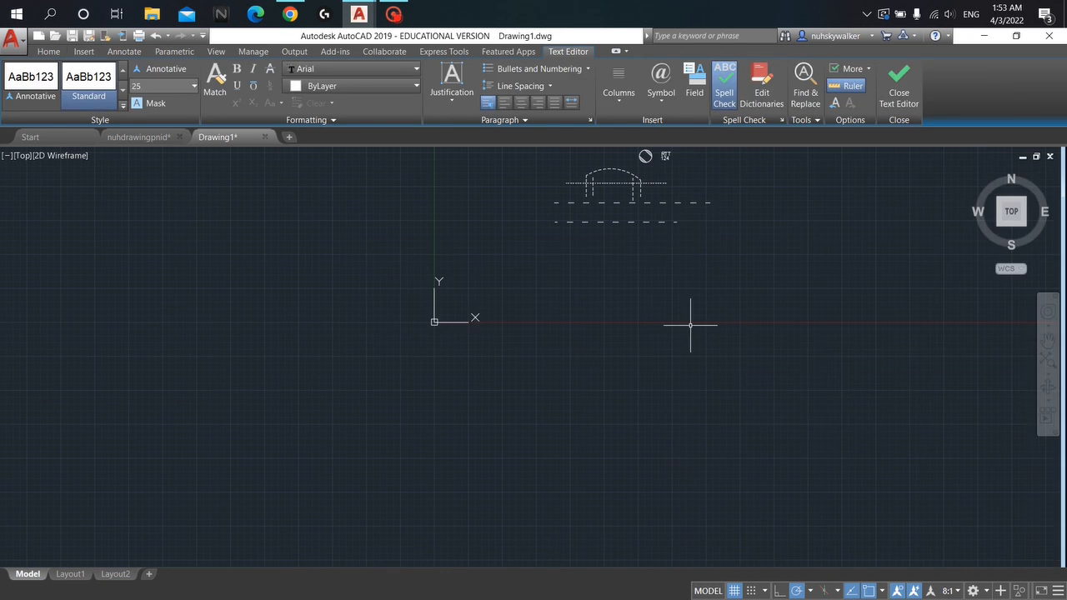
Change the color of the RTT 124 text to Red in its properties
scroll(507, 183, up, 8)
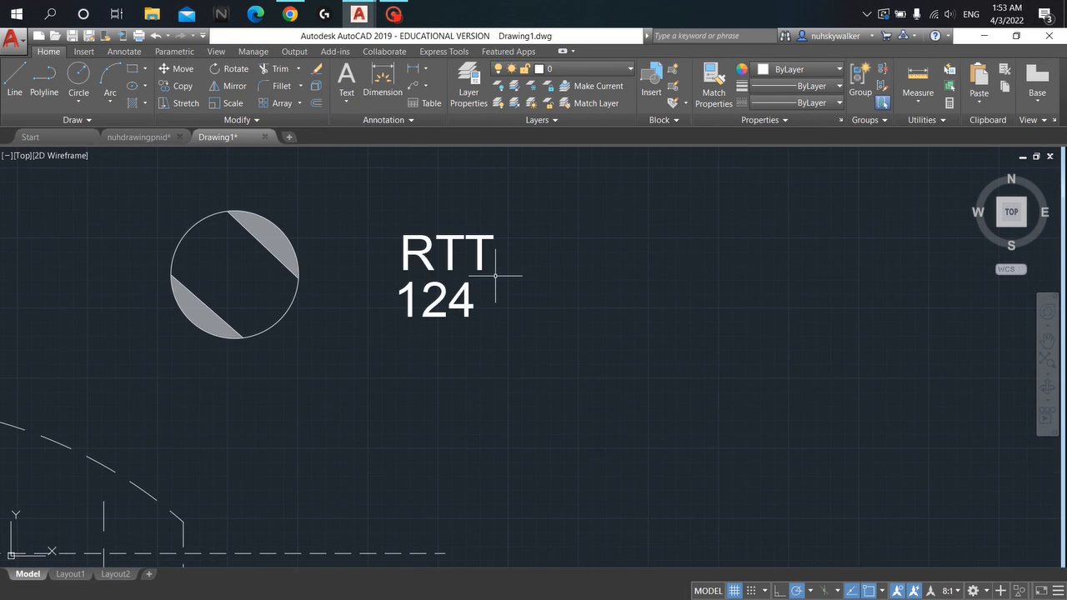
middle_drag(495, 276, 557, 297)
click(486, 275)
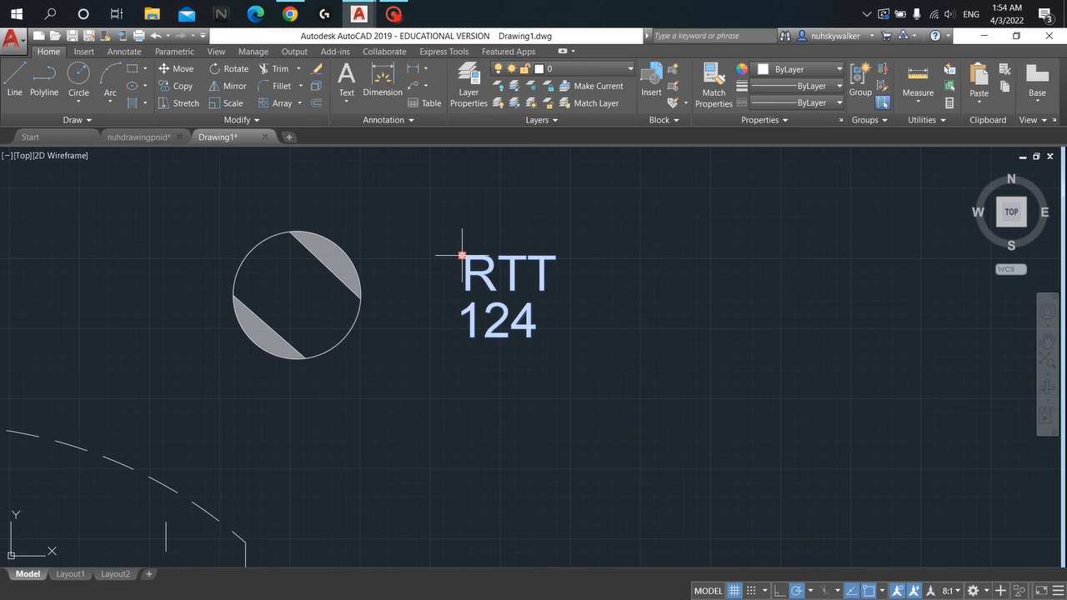
right_click(463, 255)
click(528, 572)
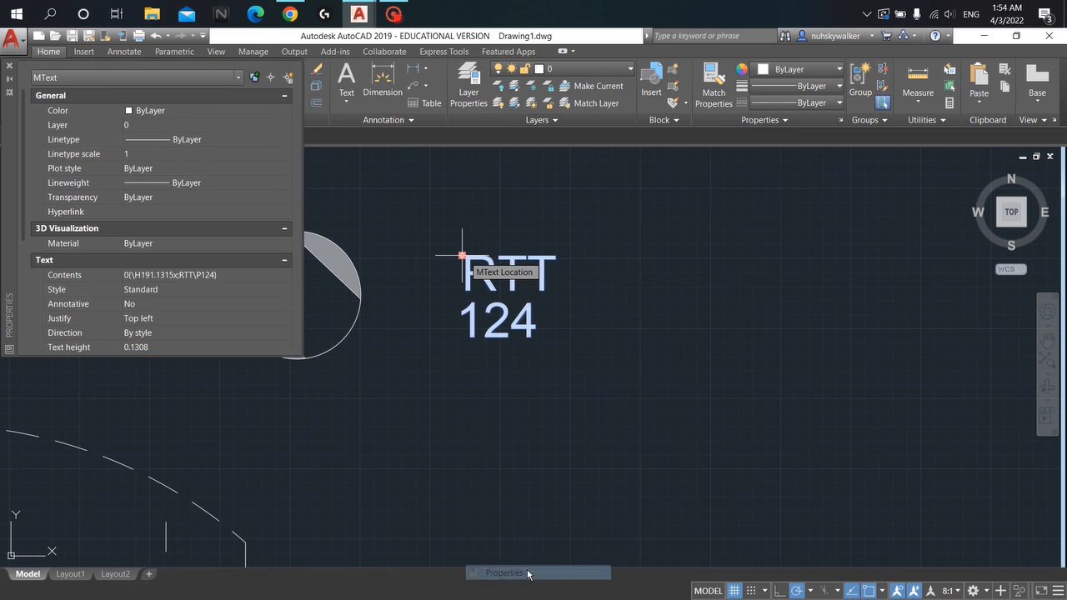
click(130, 111)
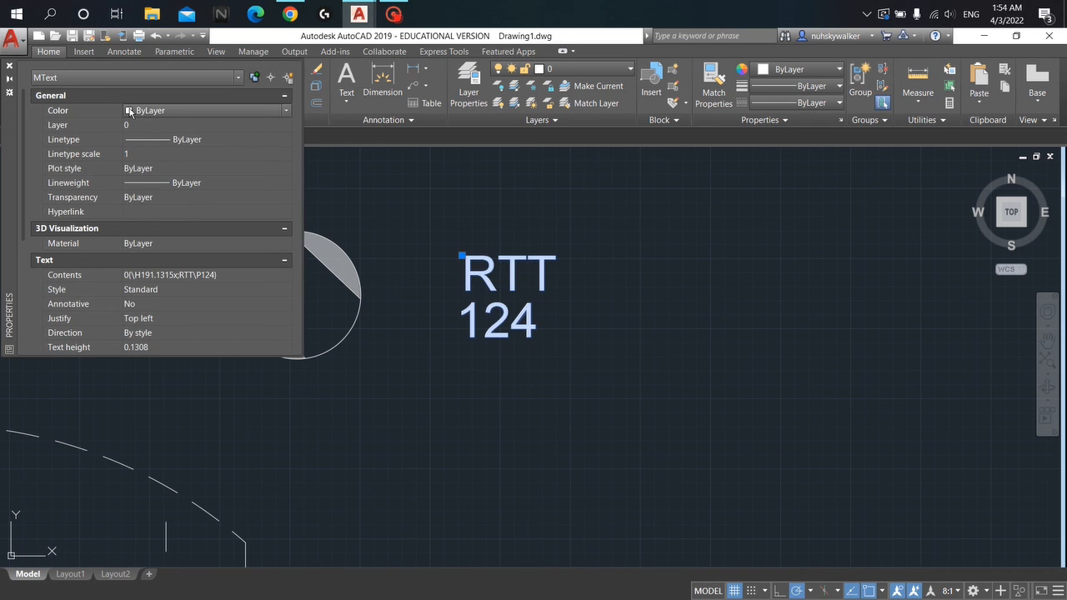
click(130, 112)
click(131, 146)
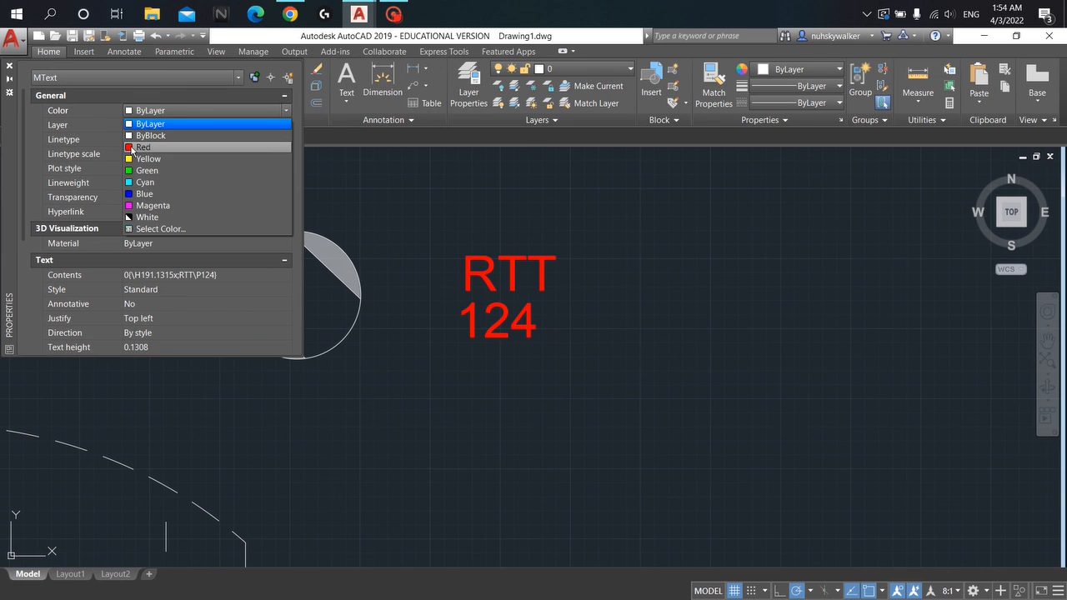
key(Escape)
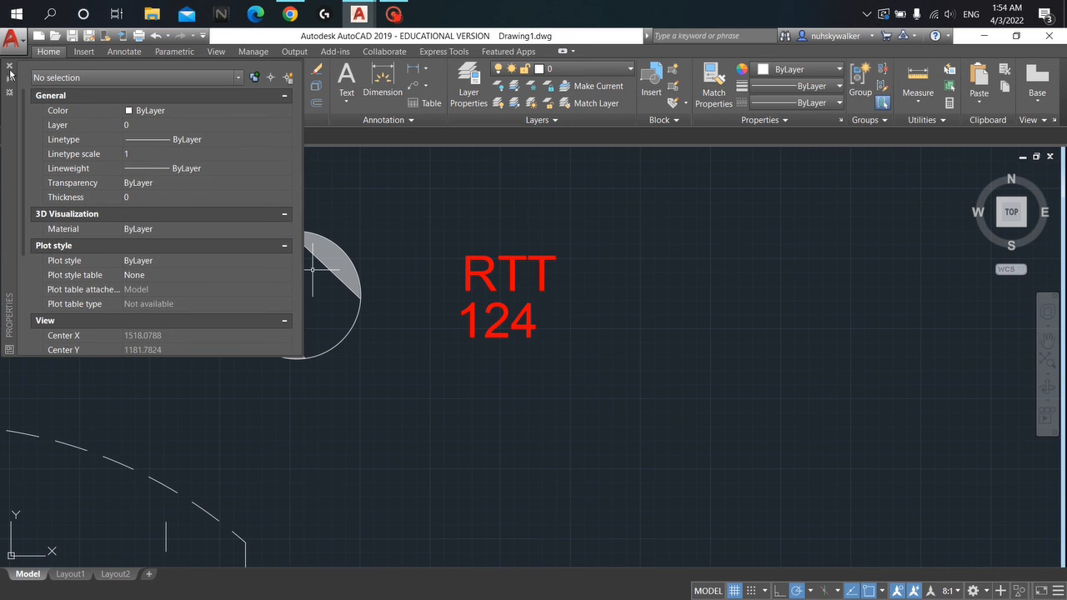
click(9, 66)
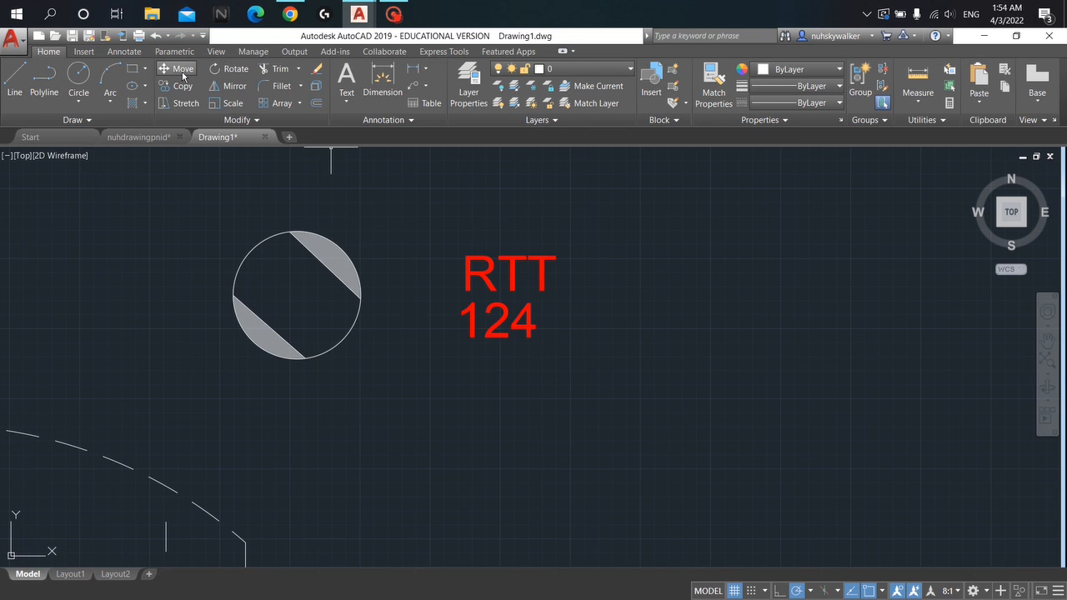
Move the red RTT 124 text from beside the bubble to the middle of the hatched circle
click(471, 272)
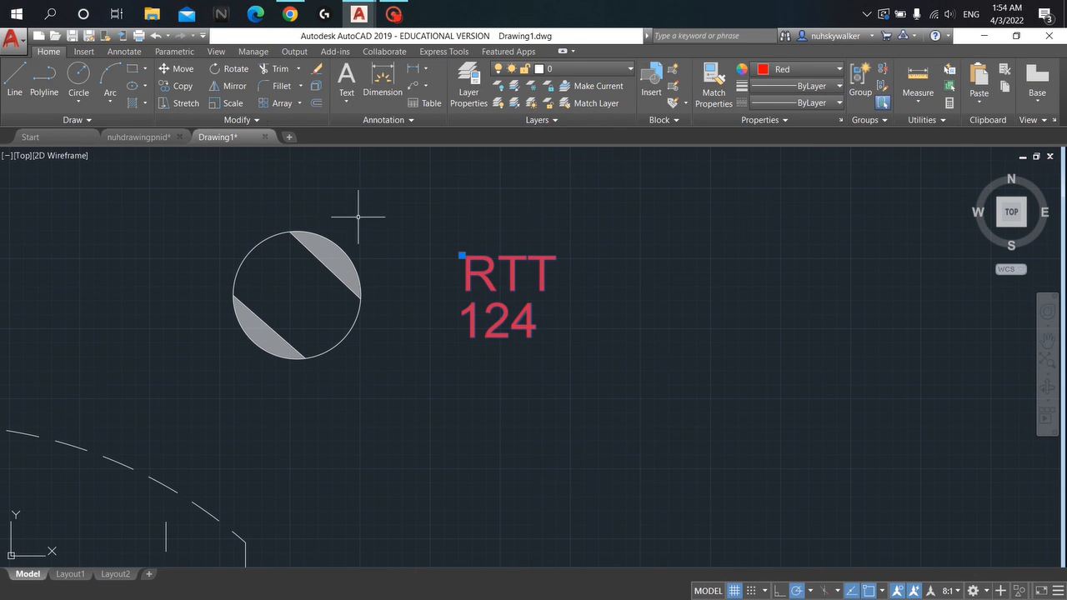
click(177, 69)
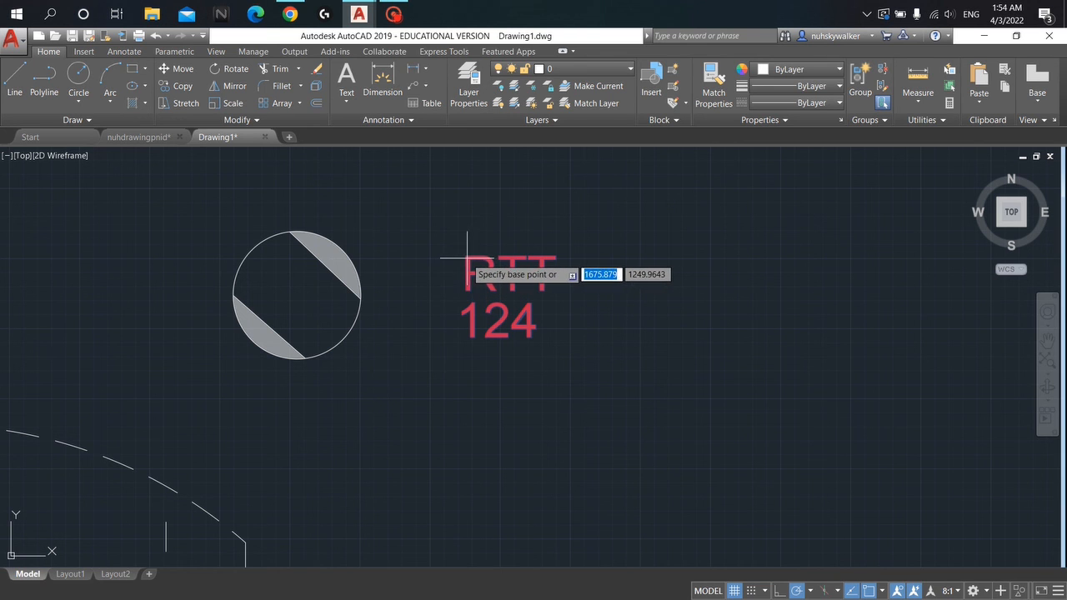
click(507, 280)
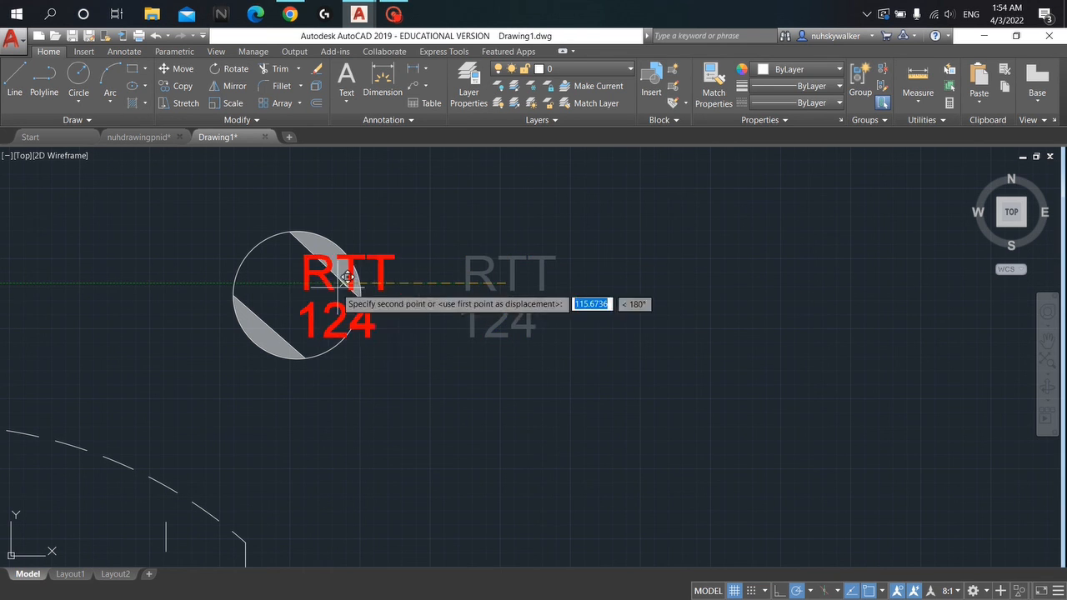
click(297, 291)
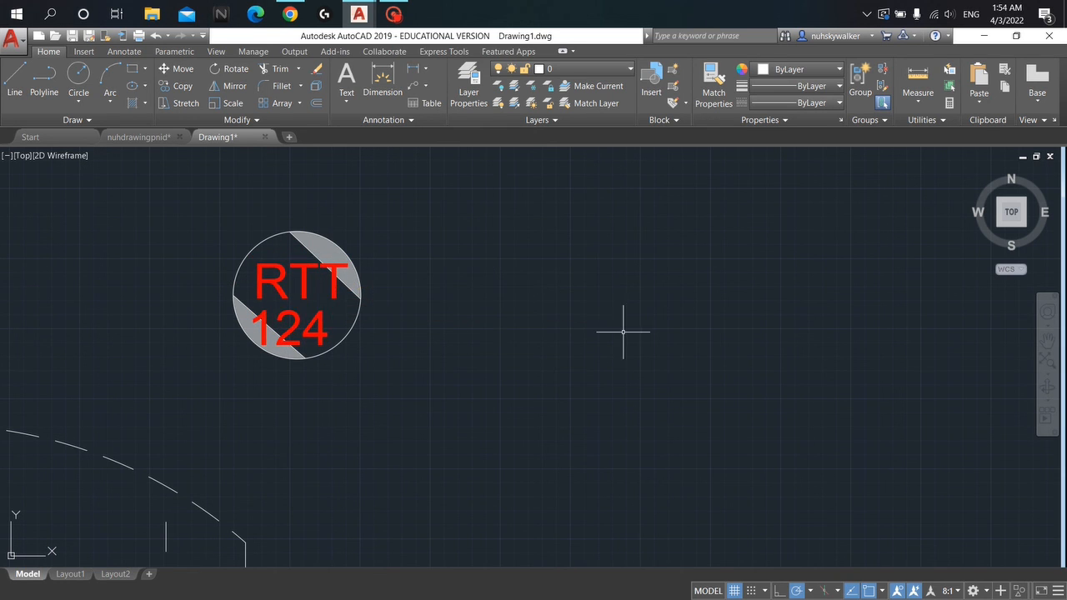
Check the labelled bubble beside the dashed cap and switch to the nuhdrawingpnid drawing
scroll(536, 301, down, 4)
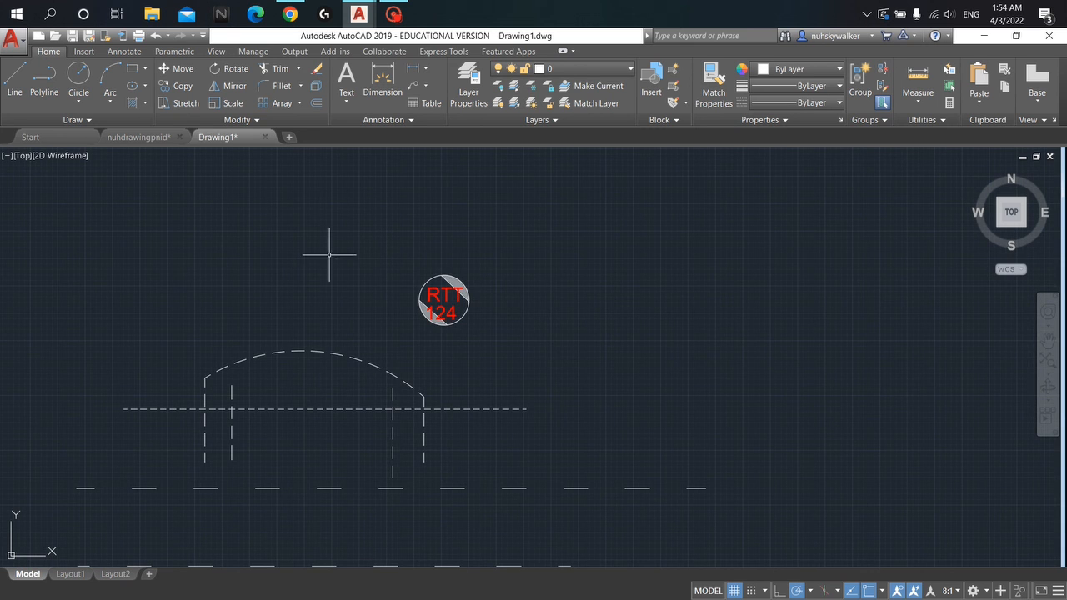
scroll(500, 286, up, 4)
click(133, 137)
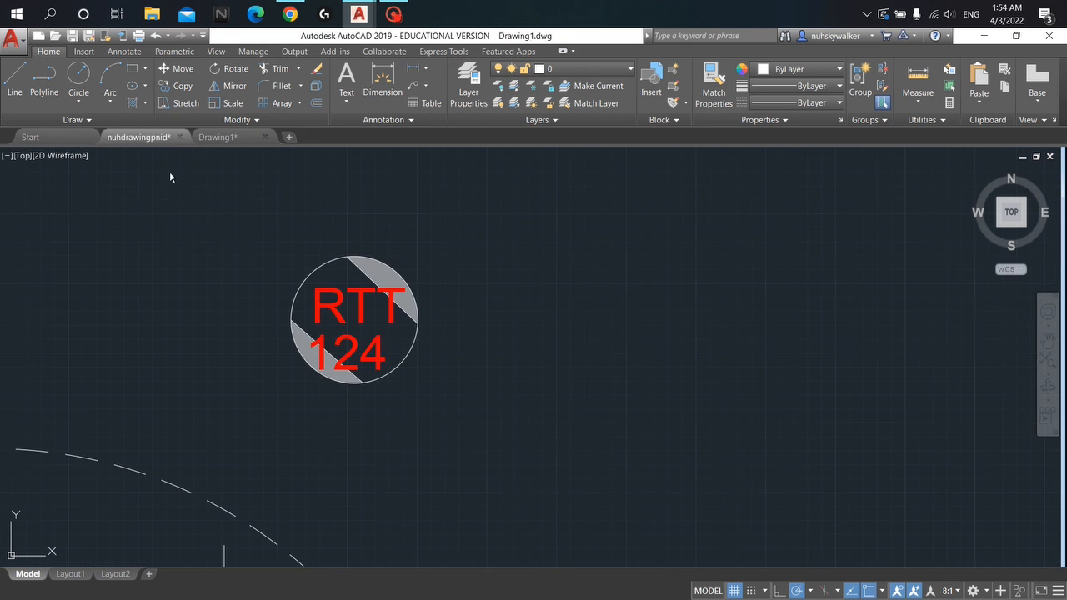
Switch to the nuhdrawingpnid drawing's model space and examine the TT 124 and TIC 124 bubbles beside column C-201
click(216, 138)
mouse_move(129, 140)
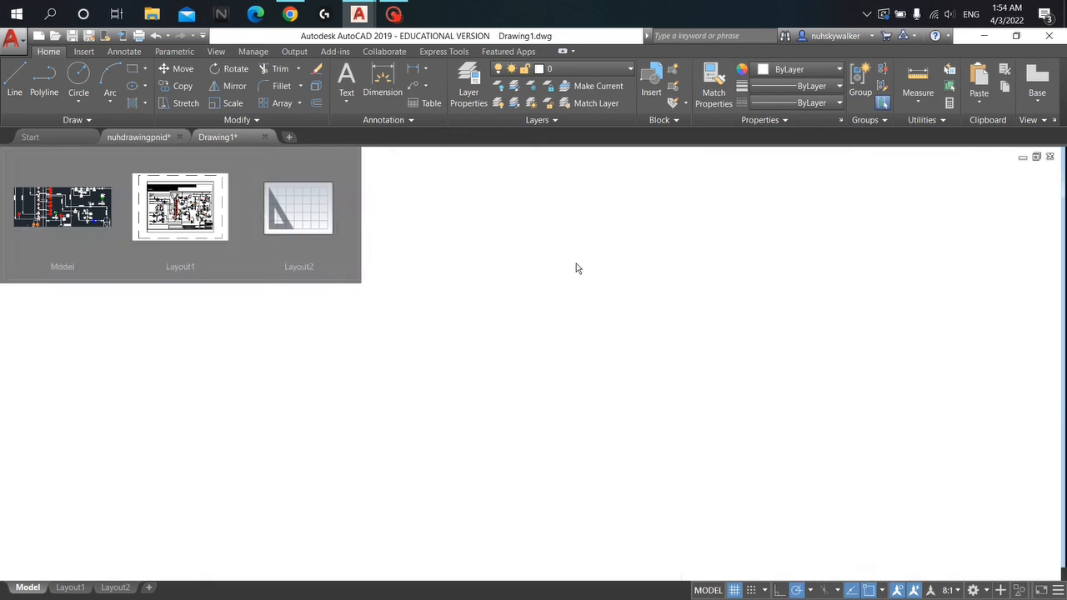
click(133, 138)
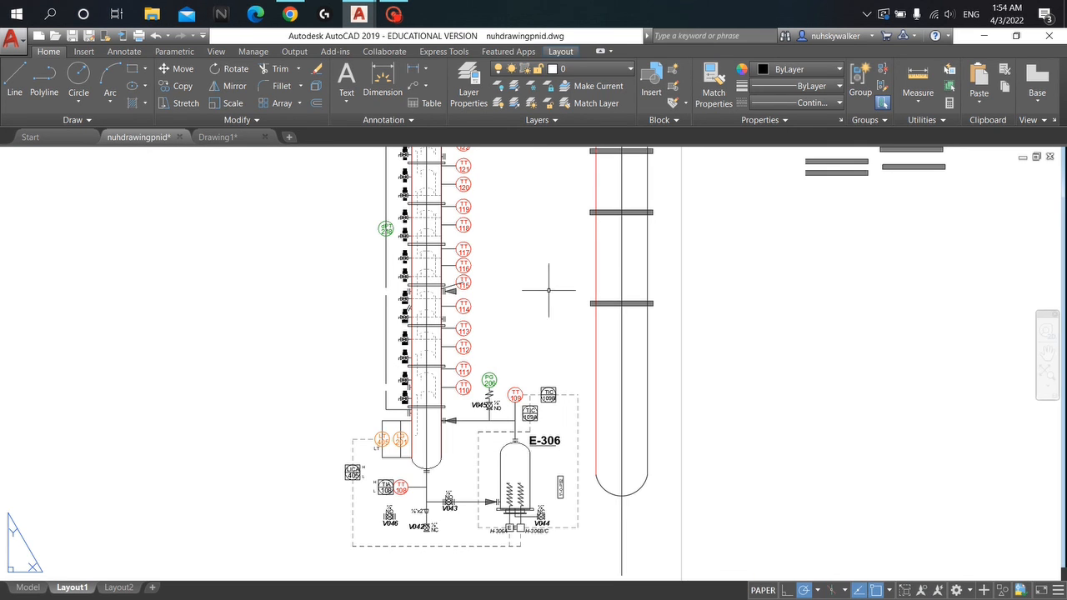
click(225, 138)
click(163, 139)
scroll(208, 230, up, 2)
mouse_move(152, 147)
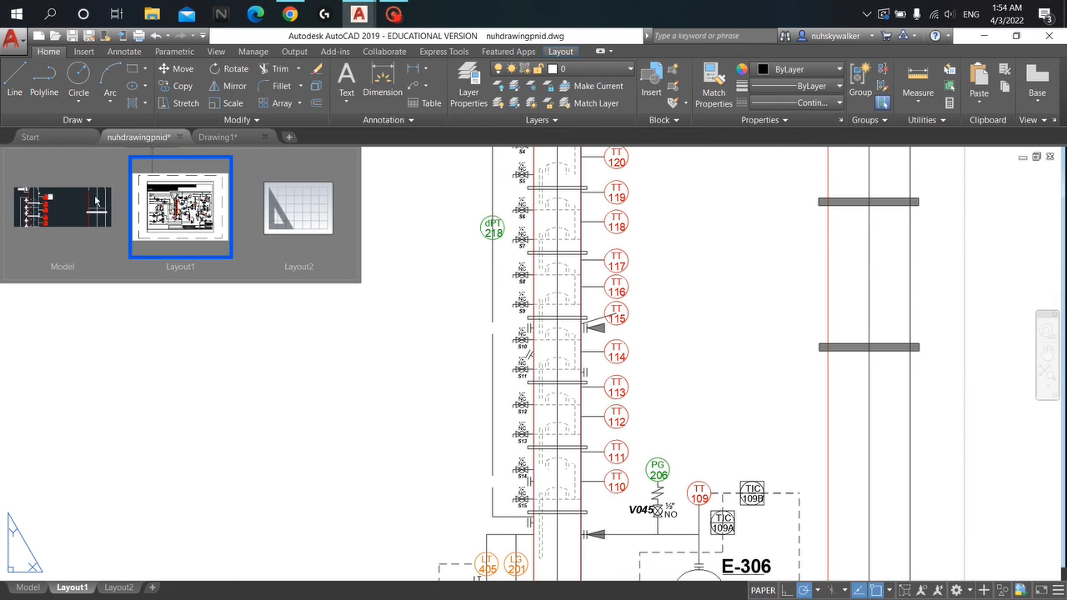
click(58, 204)
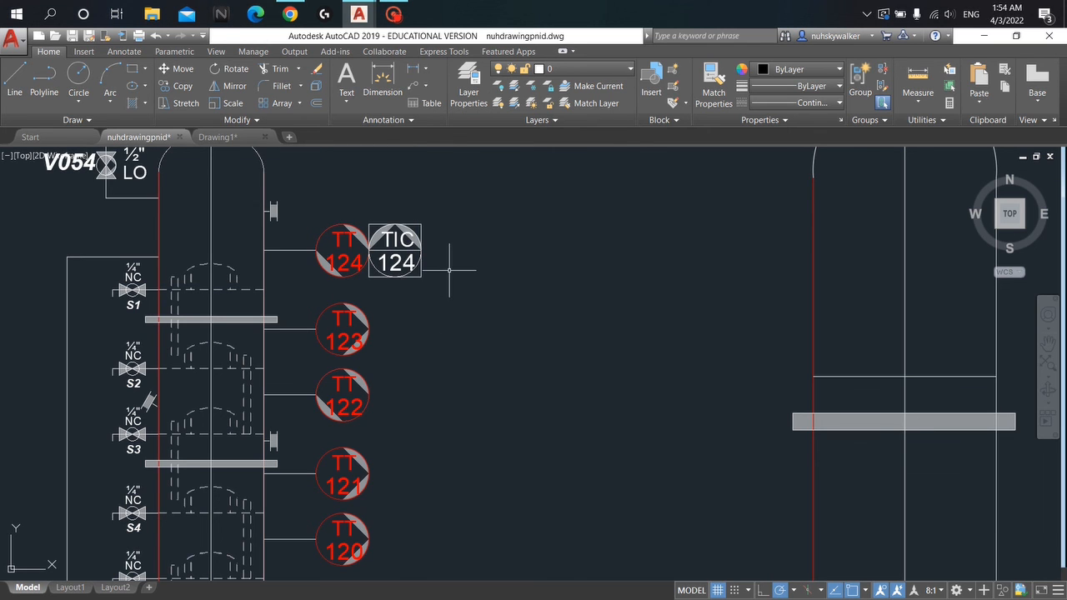
middle_drag(449, 271, 498, 287)
scroll(561, 271, down, 2)
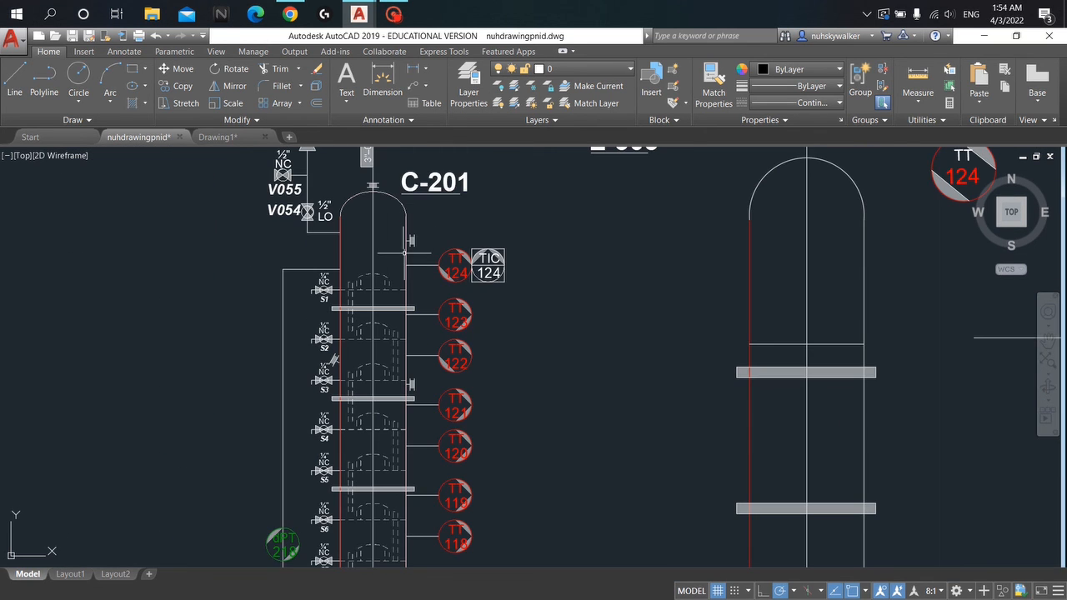
middle_drag(501, 223, 582, 269)
scroll(512, 317, up, 4)
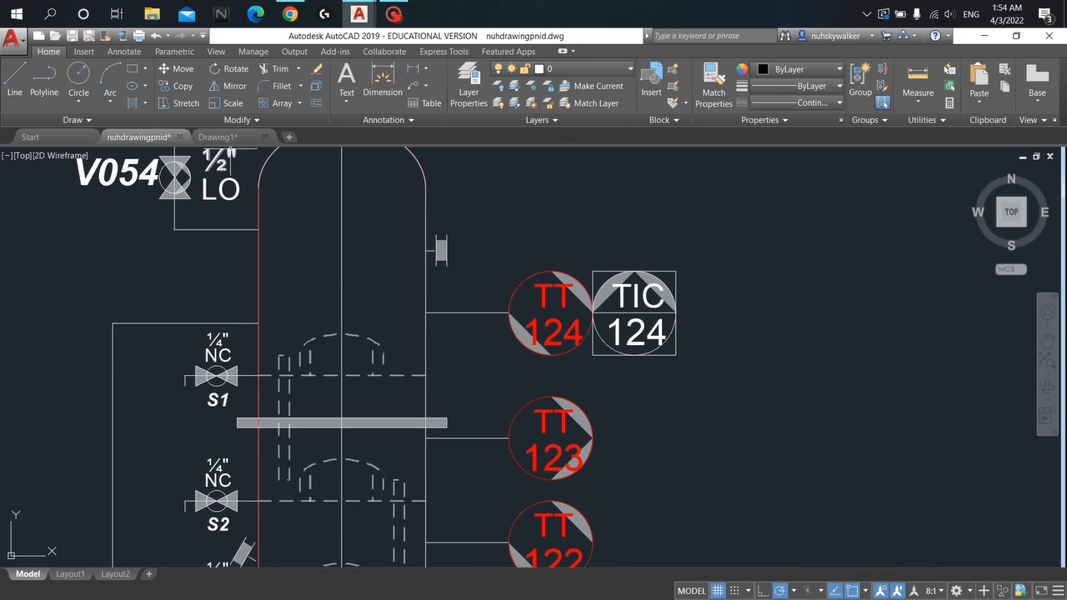
In Drawing1, draw a horizontal line beside the RTT 124 bubble with a triangular arrowhead pointing away from the bubble
click(228, 139)
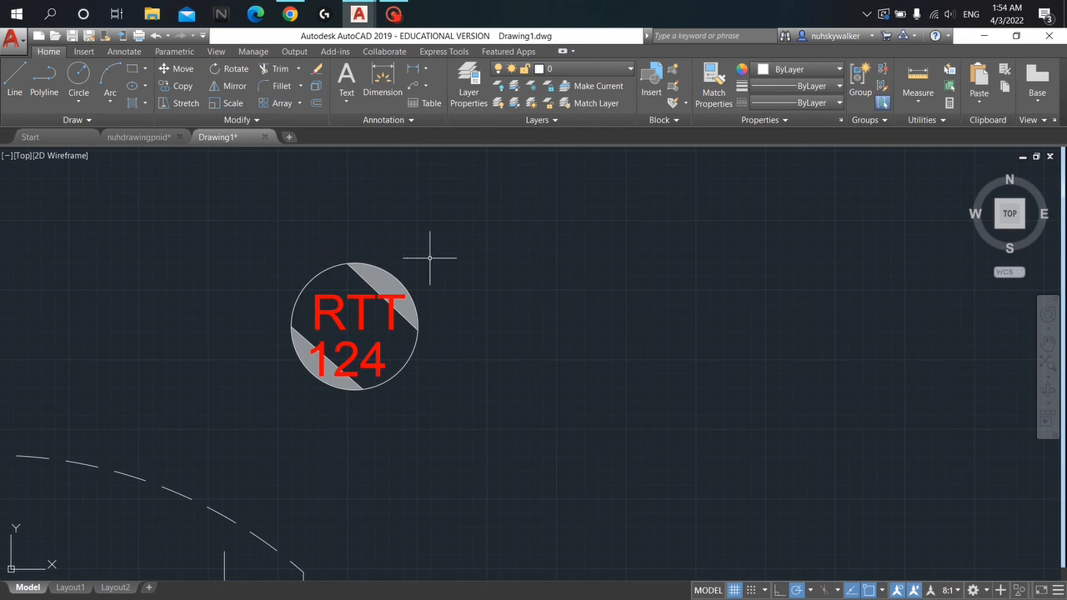
scroll(417, 237, down, 2)
click(14, 77)
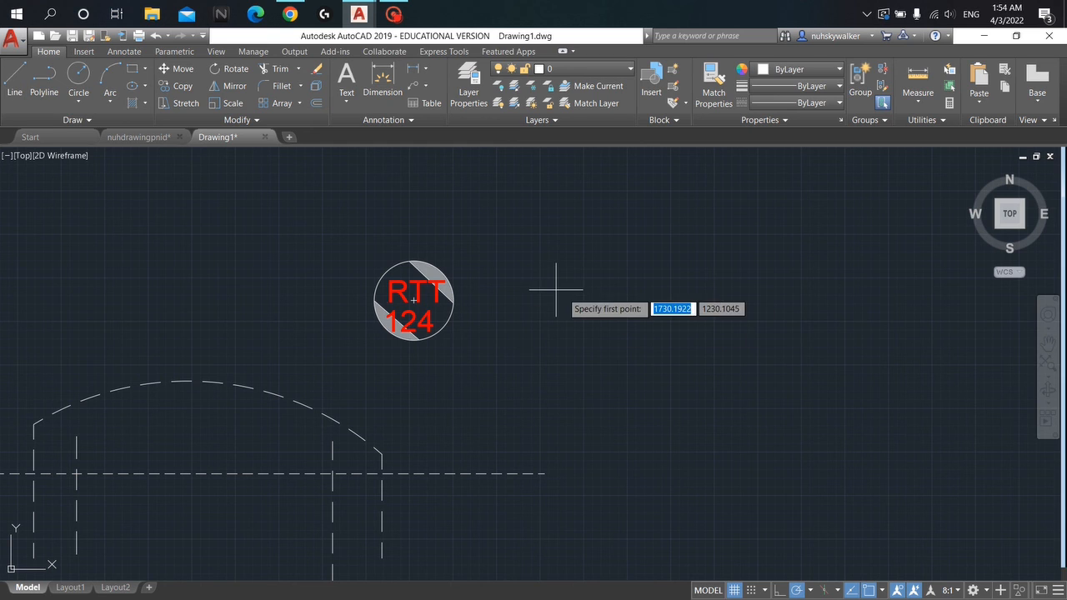
click(522, 277)
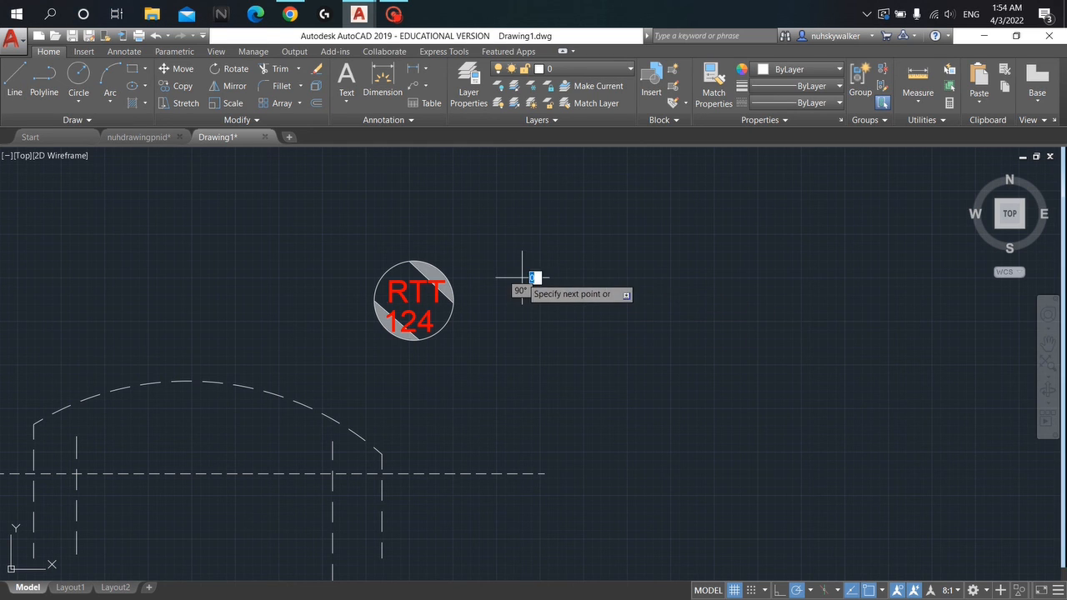
click(672, 283)
click(671, 266)
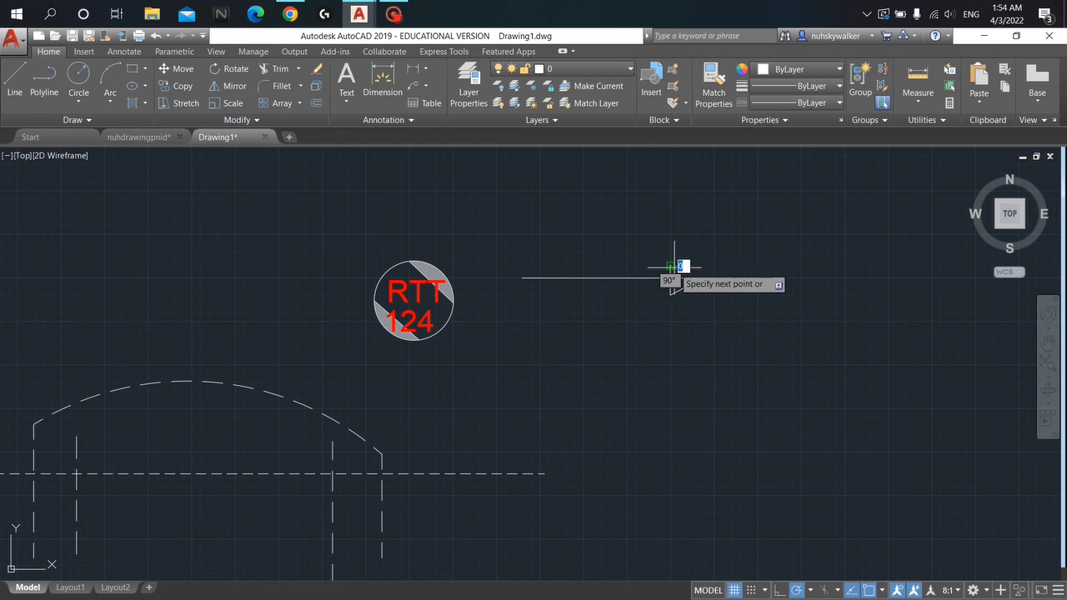
click(703, 277)
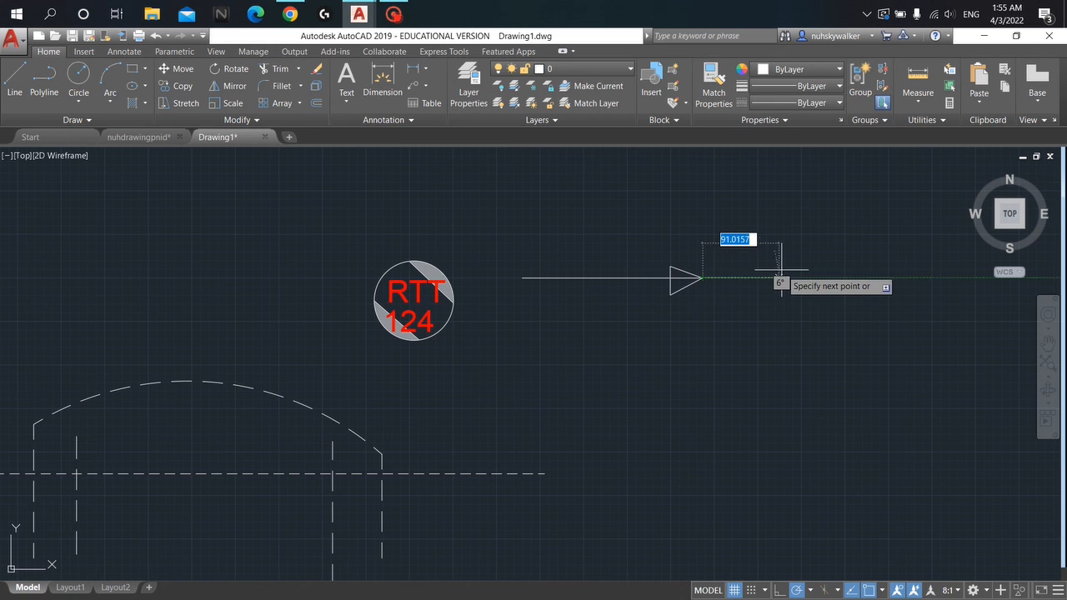
Continue the line horizontally past the arrowhead, turn it vertically down, and add a downward triangular arrowhead with a line extending below it
click(867, 277)
click(867, 443)
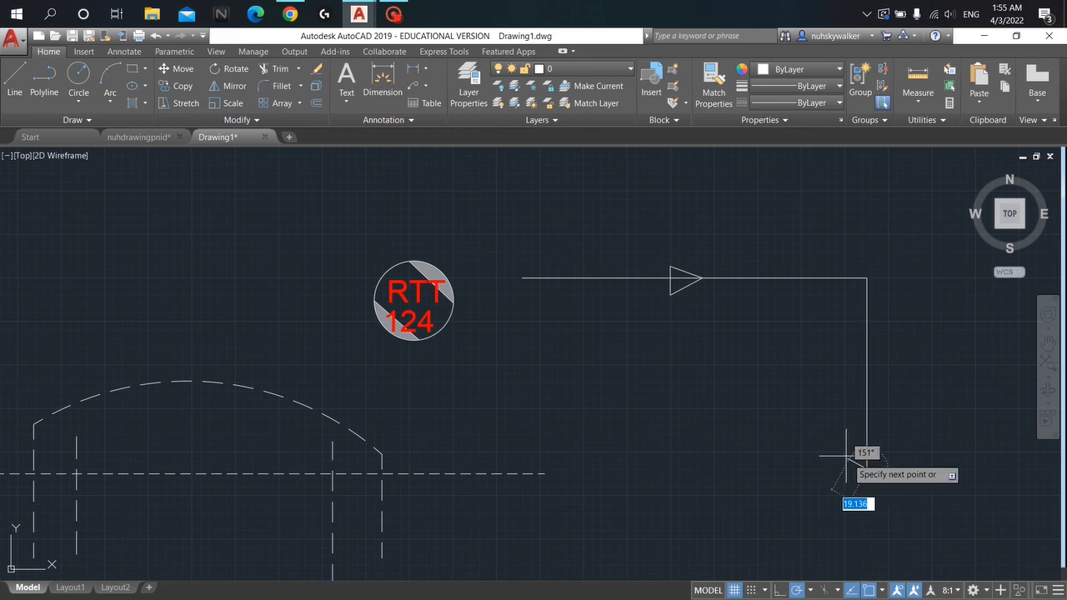
click(899, 443)
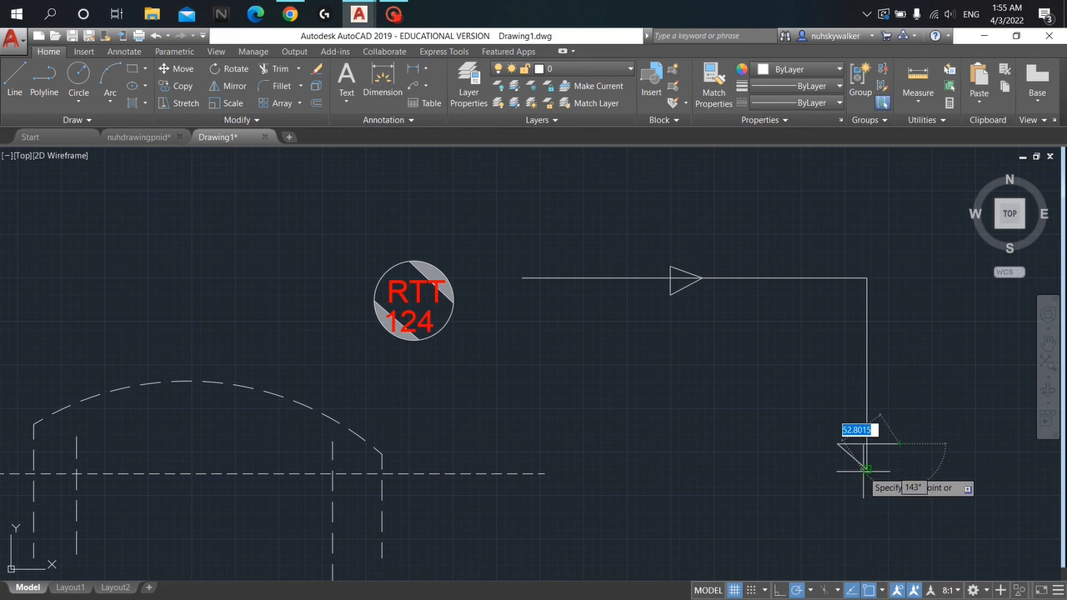
scroll(867, 471, down, 2)
mouse_move(867, 500)
middle_down()
mouse_move(839, 358)
mouse_move(813, 304)
middle_up()
key(Escape)
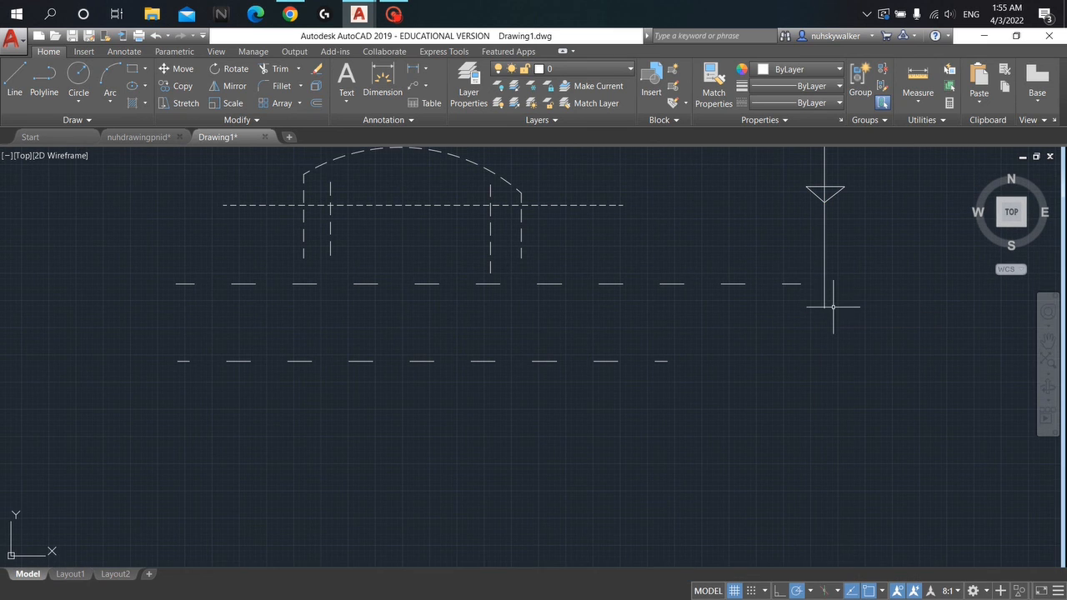
Fill both triangular arrowheads on the flow line with a SOLID hatch
scroll(834, 308, up, 5)
middle_drag(689, 268, 556, 521)
middle_drag(509, 265, 501, 383)
scroll(501, 383, down, 5)
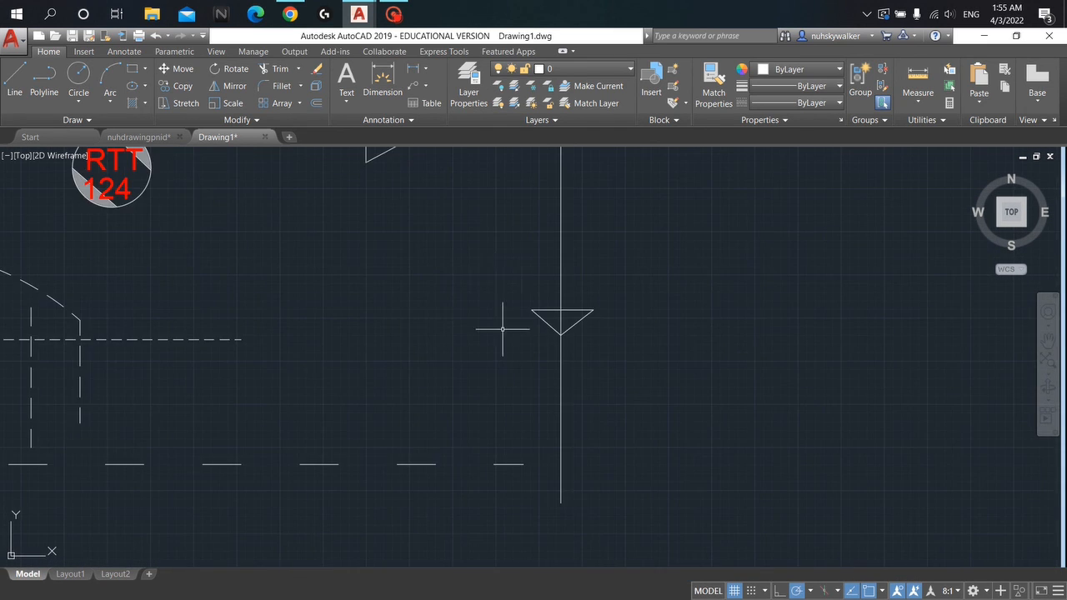
middle_drag(498, 289, 502, 417)
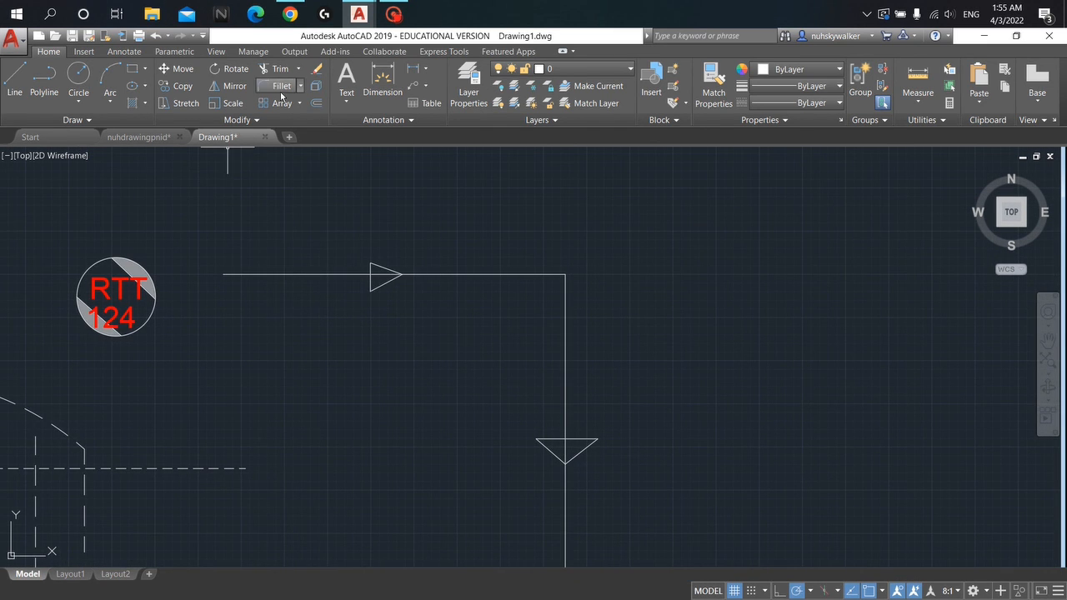
click(132, 103)
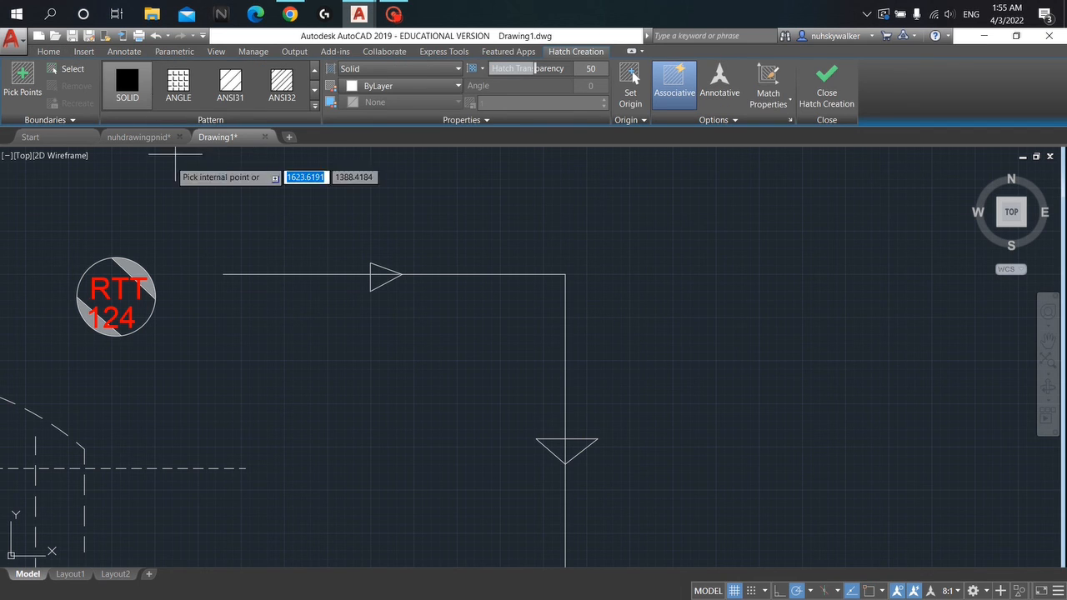
click(382, 277)
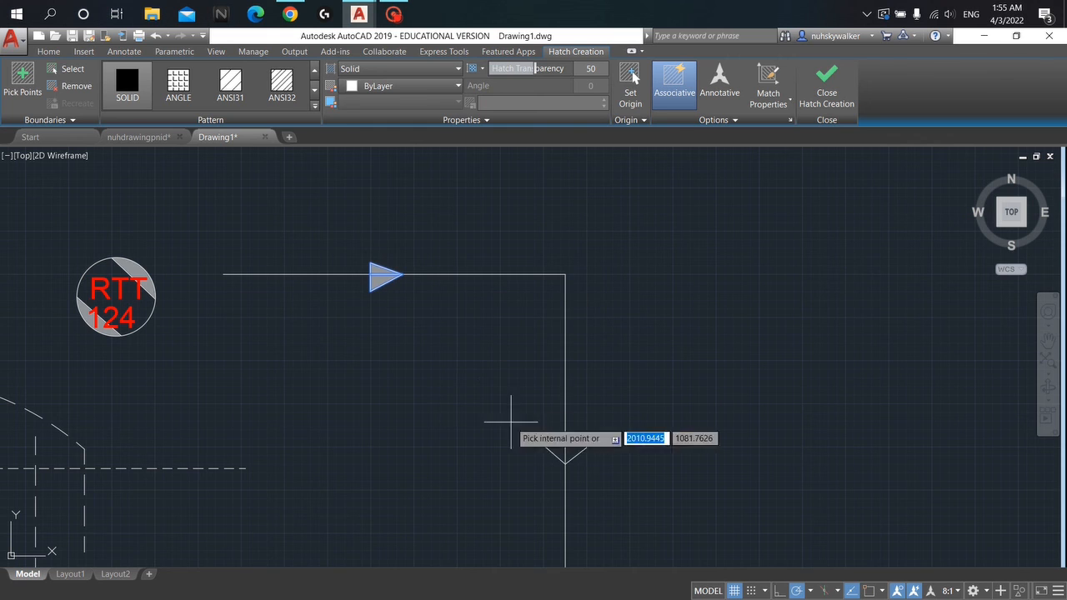
click(567, 448)
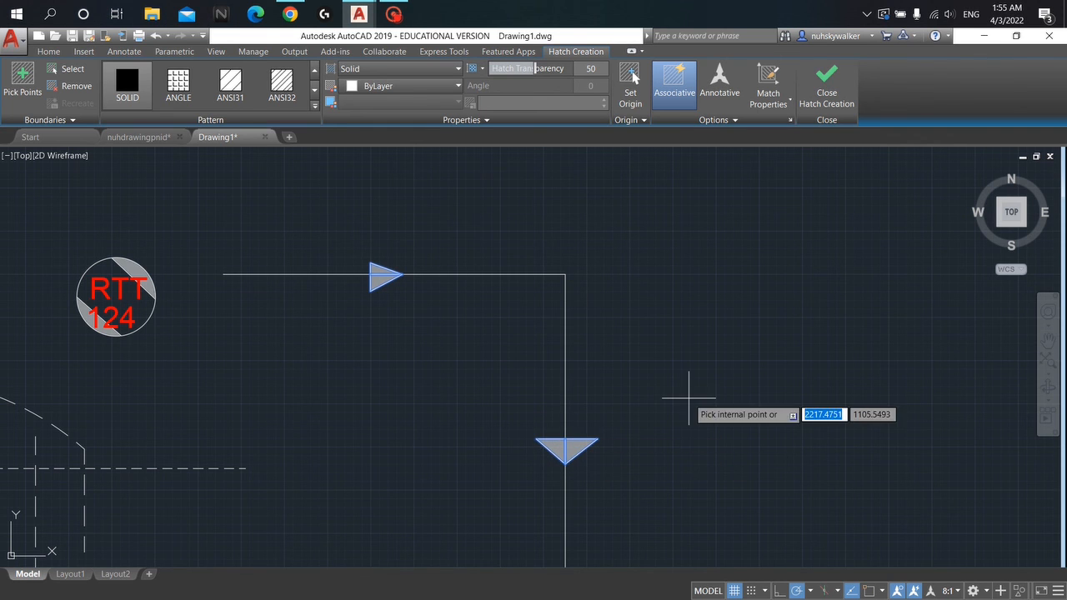
key(Return)
scroll(533, 325, down, 2)
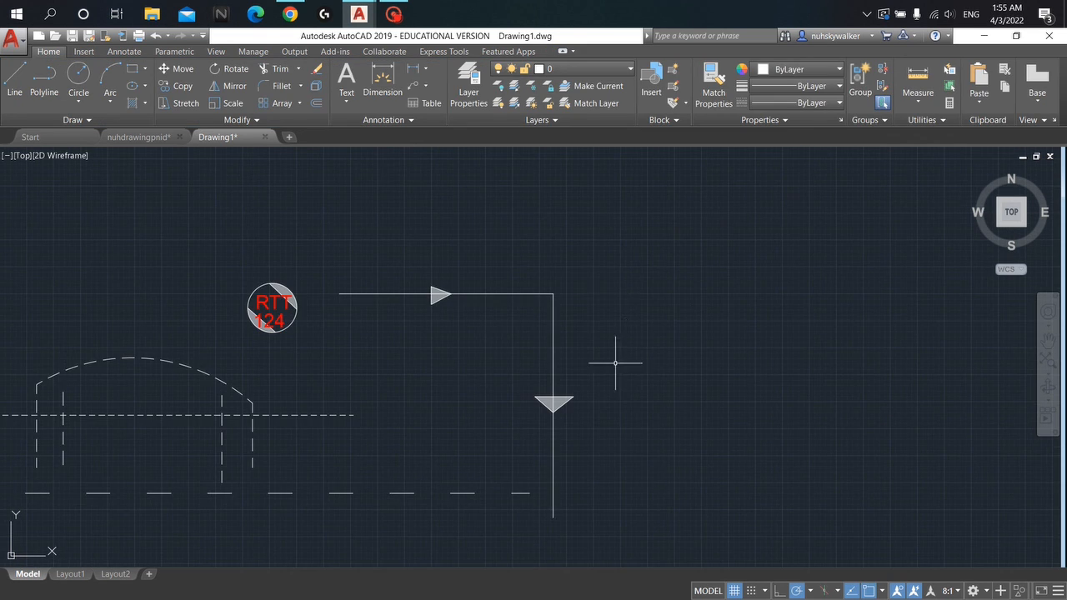
middle_drag(614, 362, 728, 318)
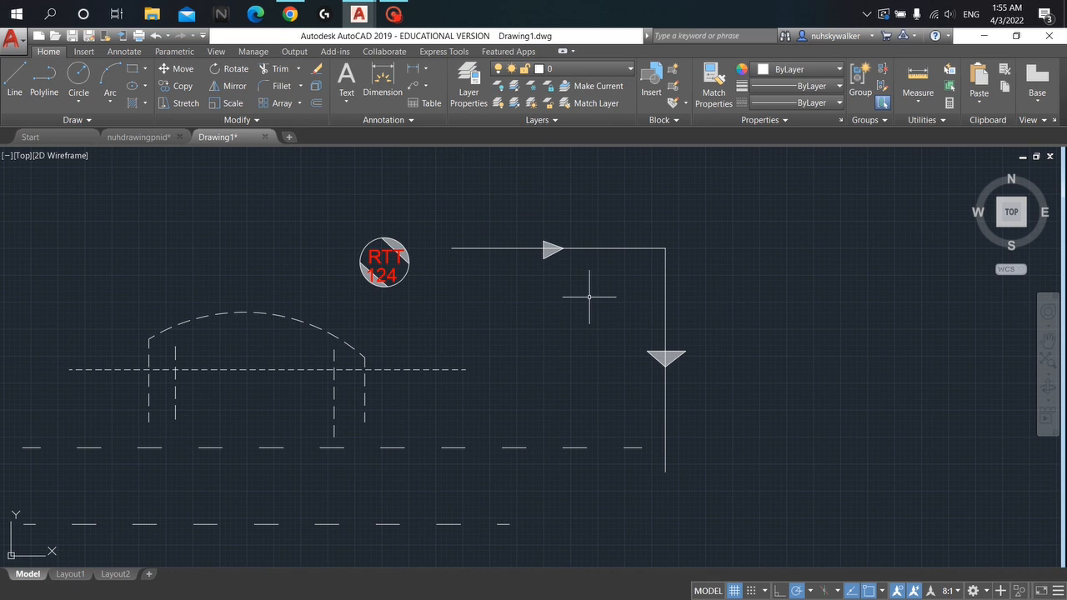
Return to nuhdrawingpnid and examine column C-201's trays, instrument connections and the small hatched nozzle between TT 122 and TT 121
click(140, 138)
scroll(479, 279, down, 4)
scroll(480, 279, up, 2)
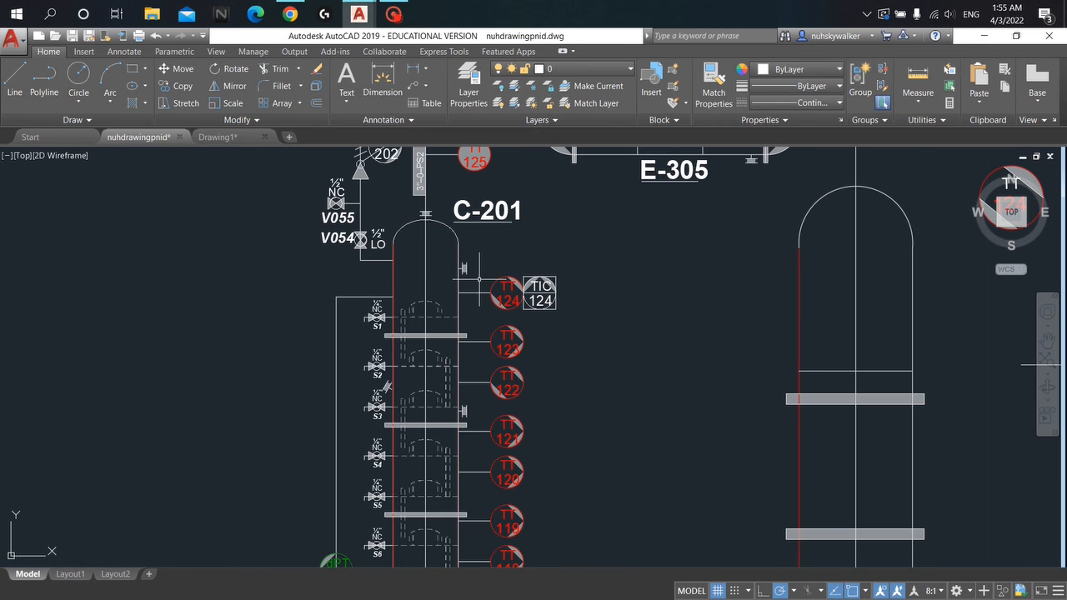
middle_drag(608, 353, 630, 302)
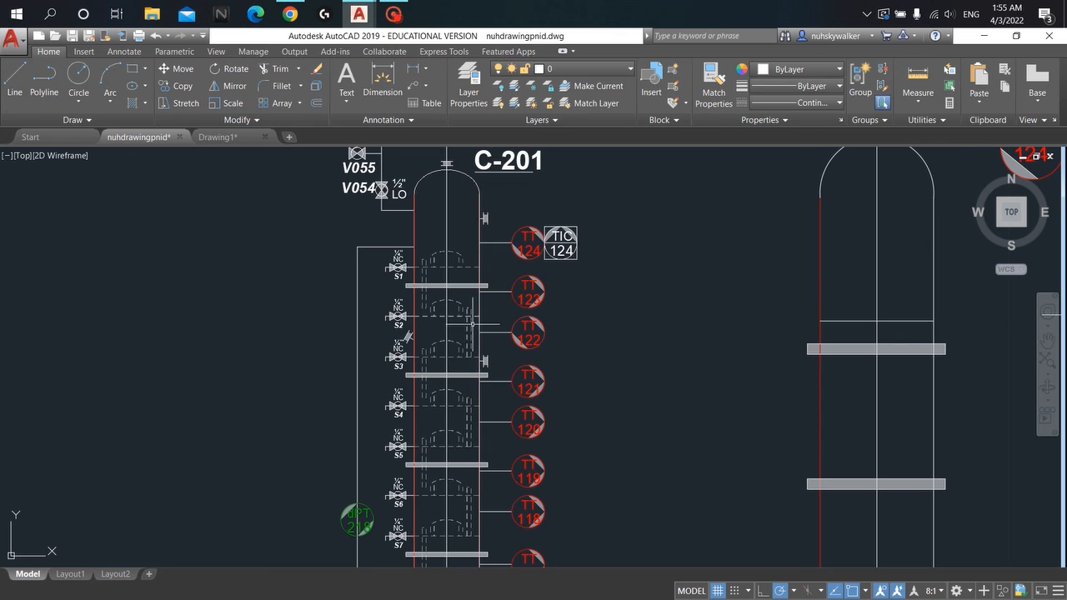
scroll(456, 345, up, 2)
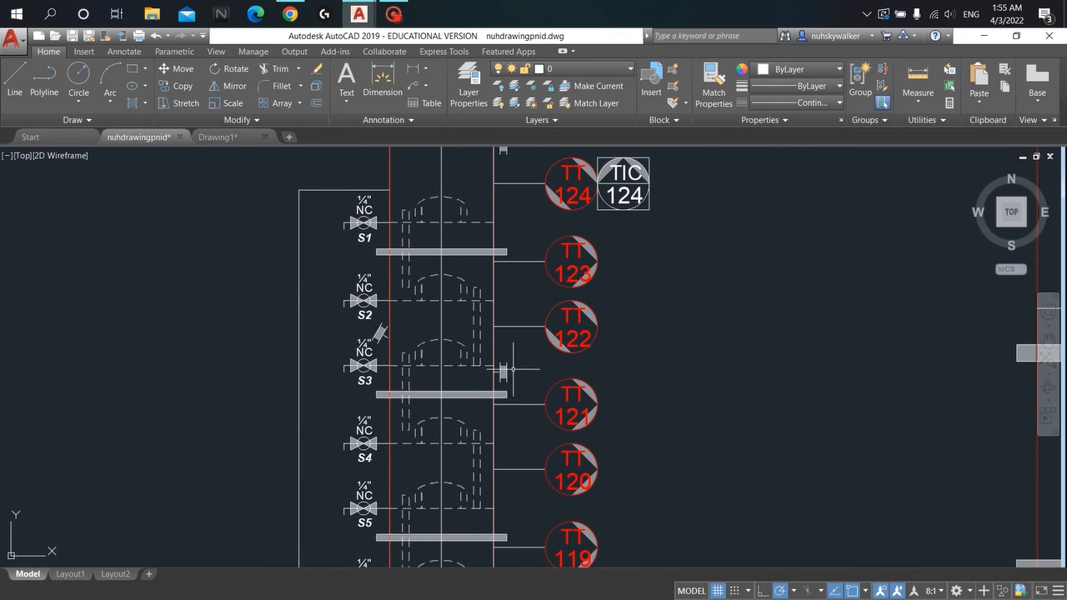
scroll(513, 369, up, 2)
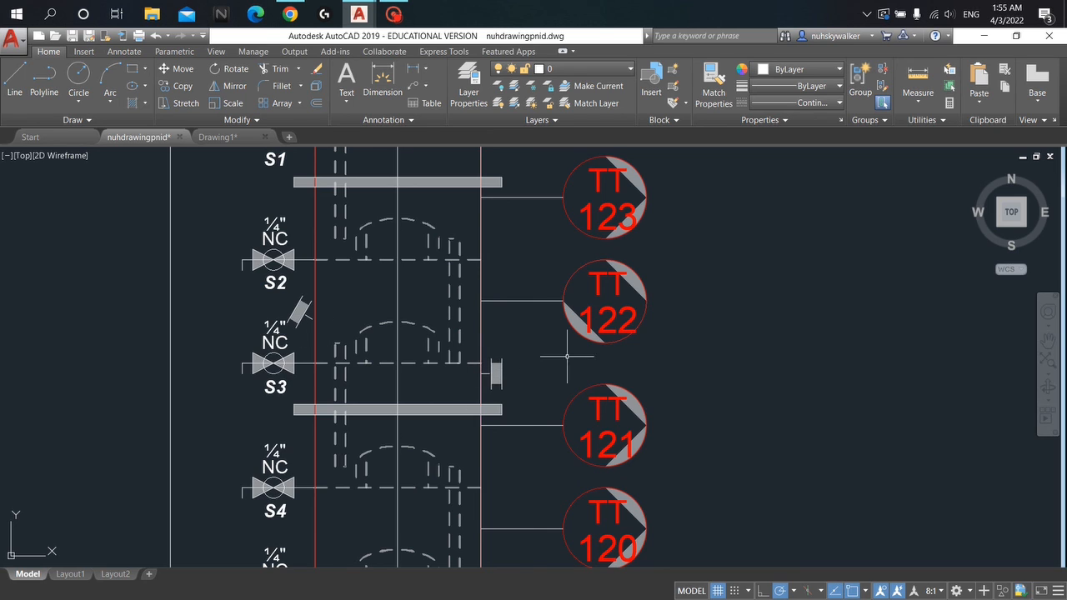
scroll(494, 369, up, 6)
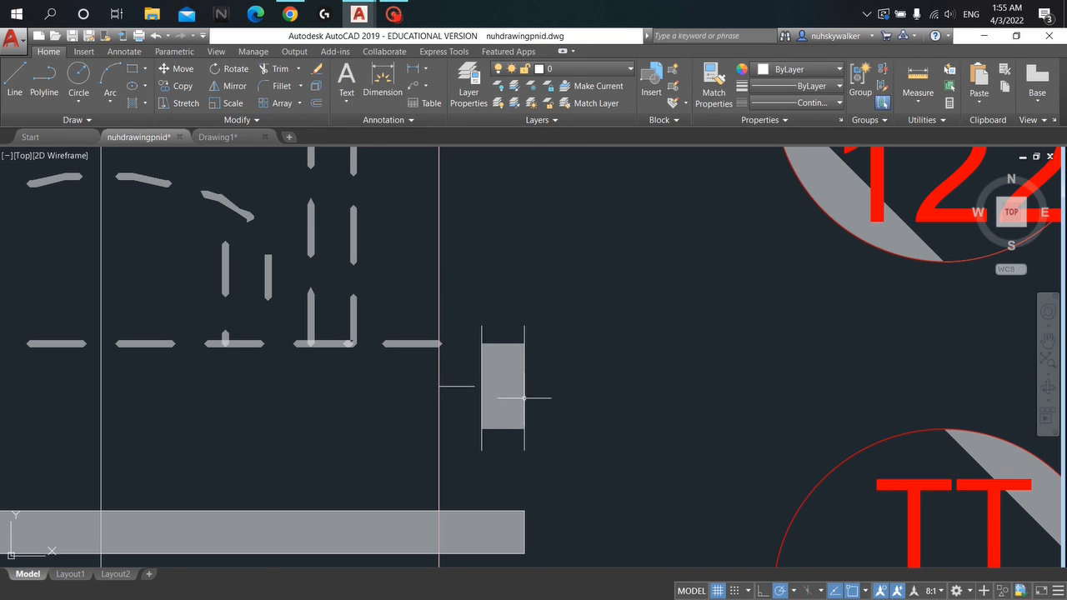
scroll(517, 356, down, 2)
scroll(508, 317, down, 3)
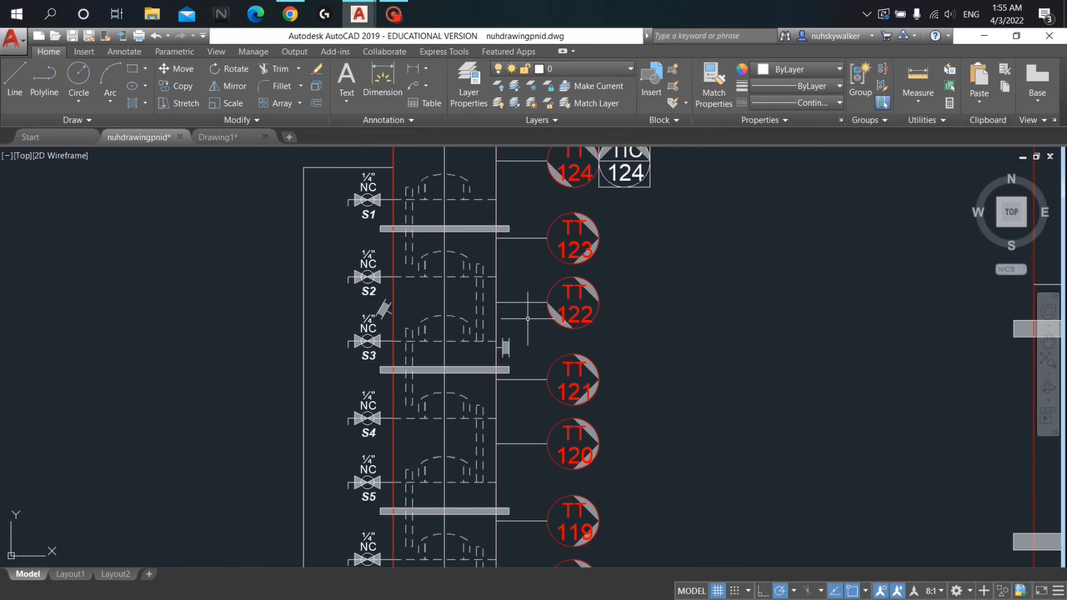
scroll(529, 320, down, 2)
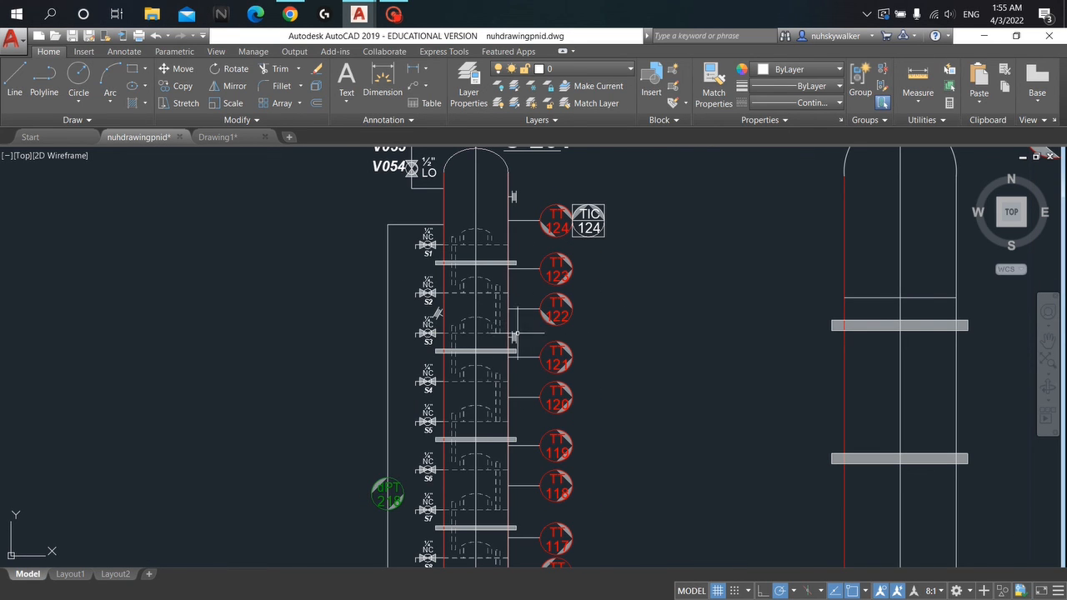